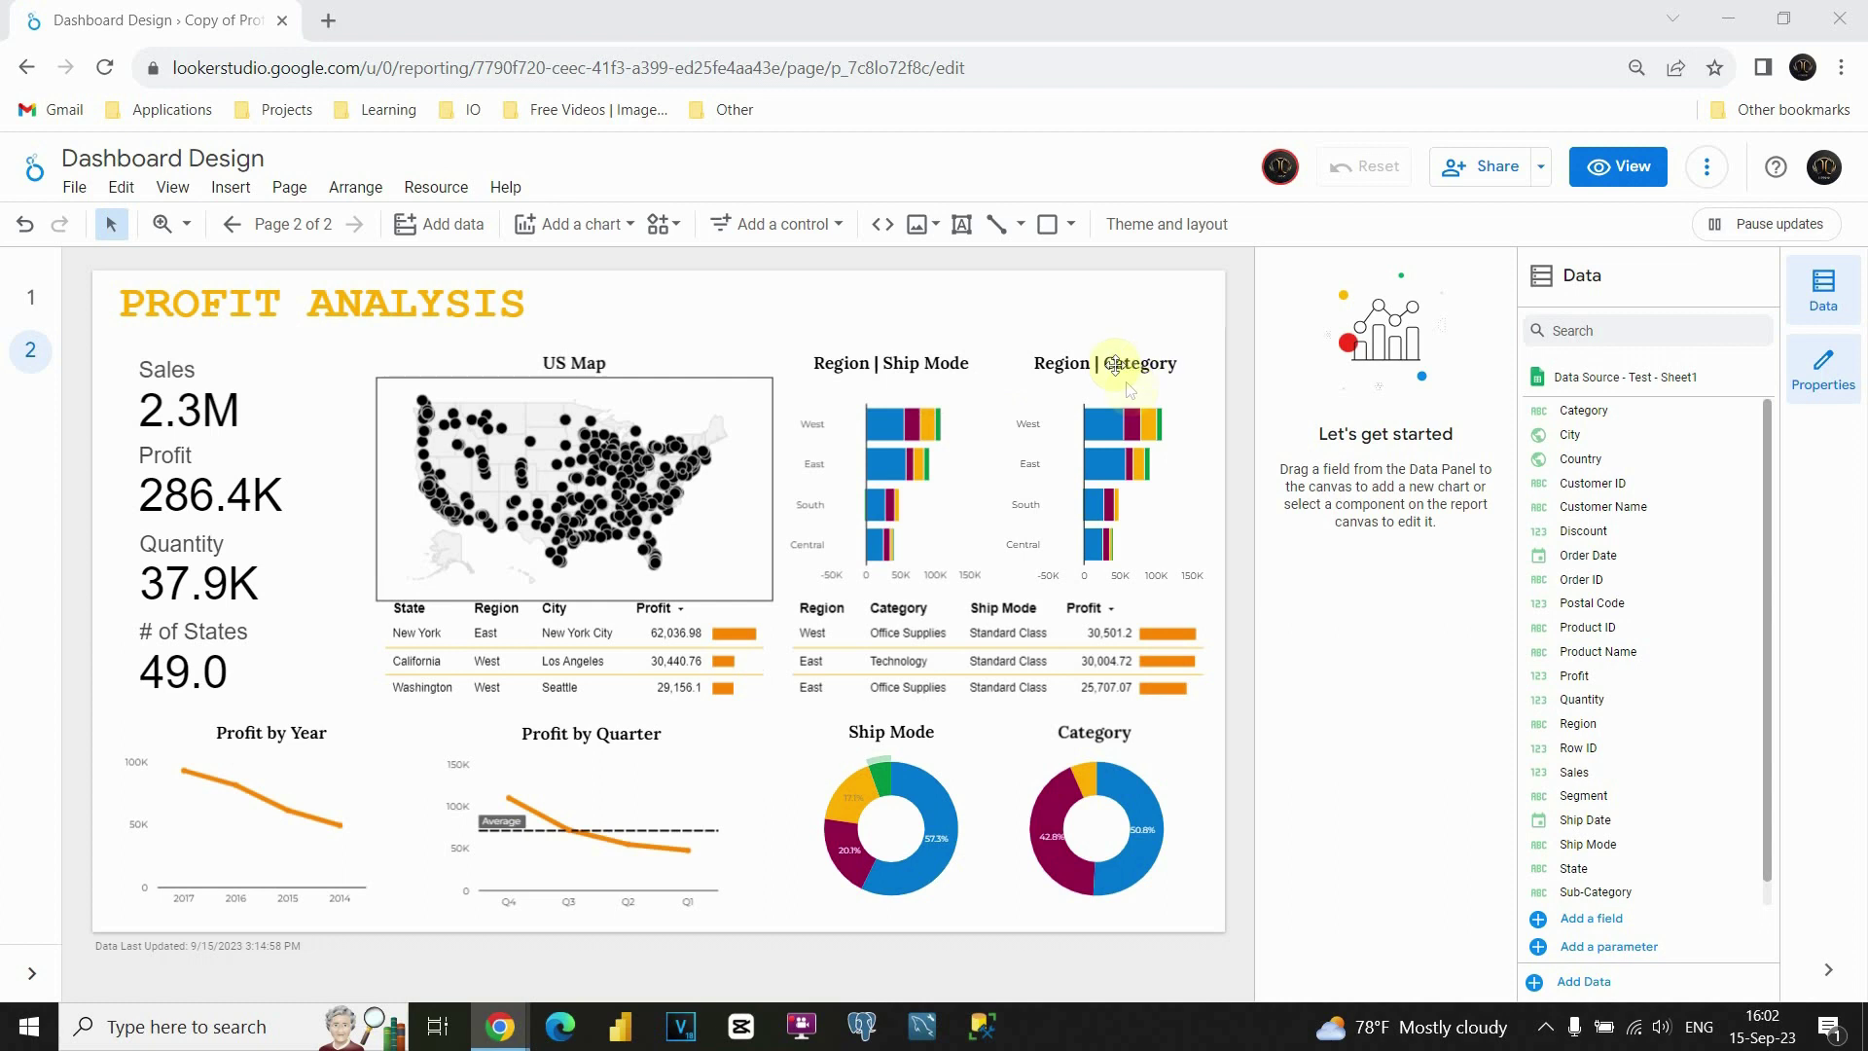
# - Compare the finished dark Profit Analysis dashboard on page 1 with the unstyled copy on page 2
pyautogui.moveTo(1126, 468)
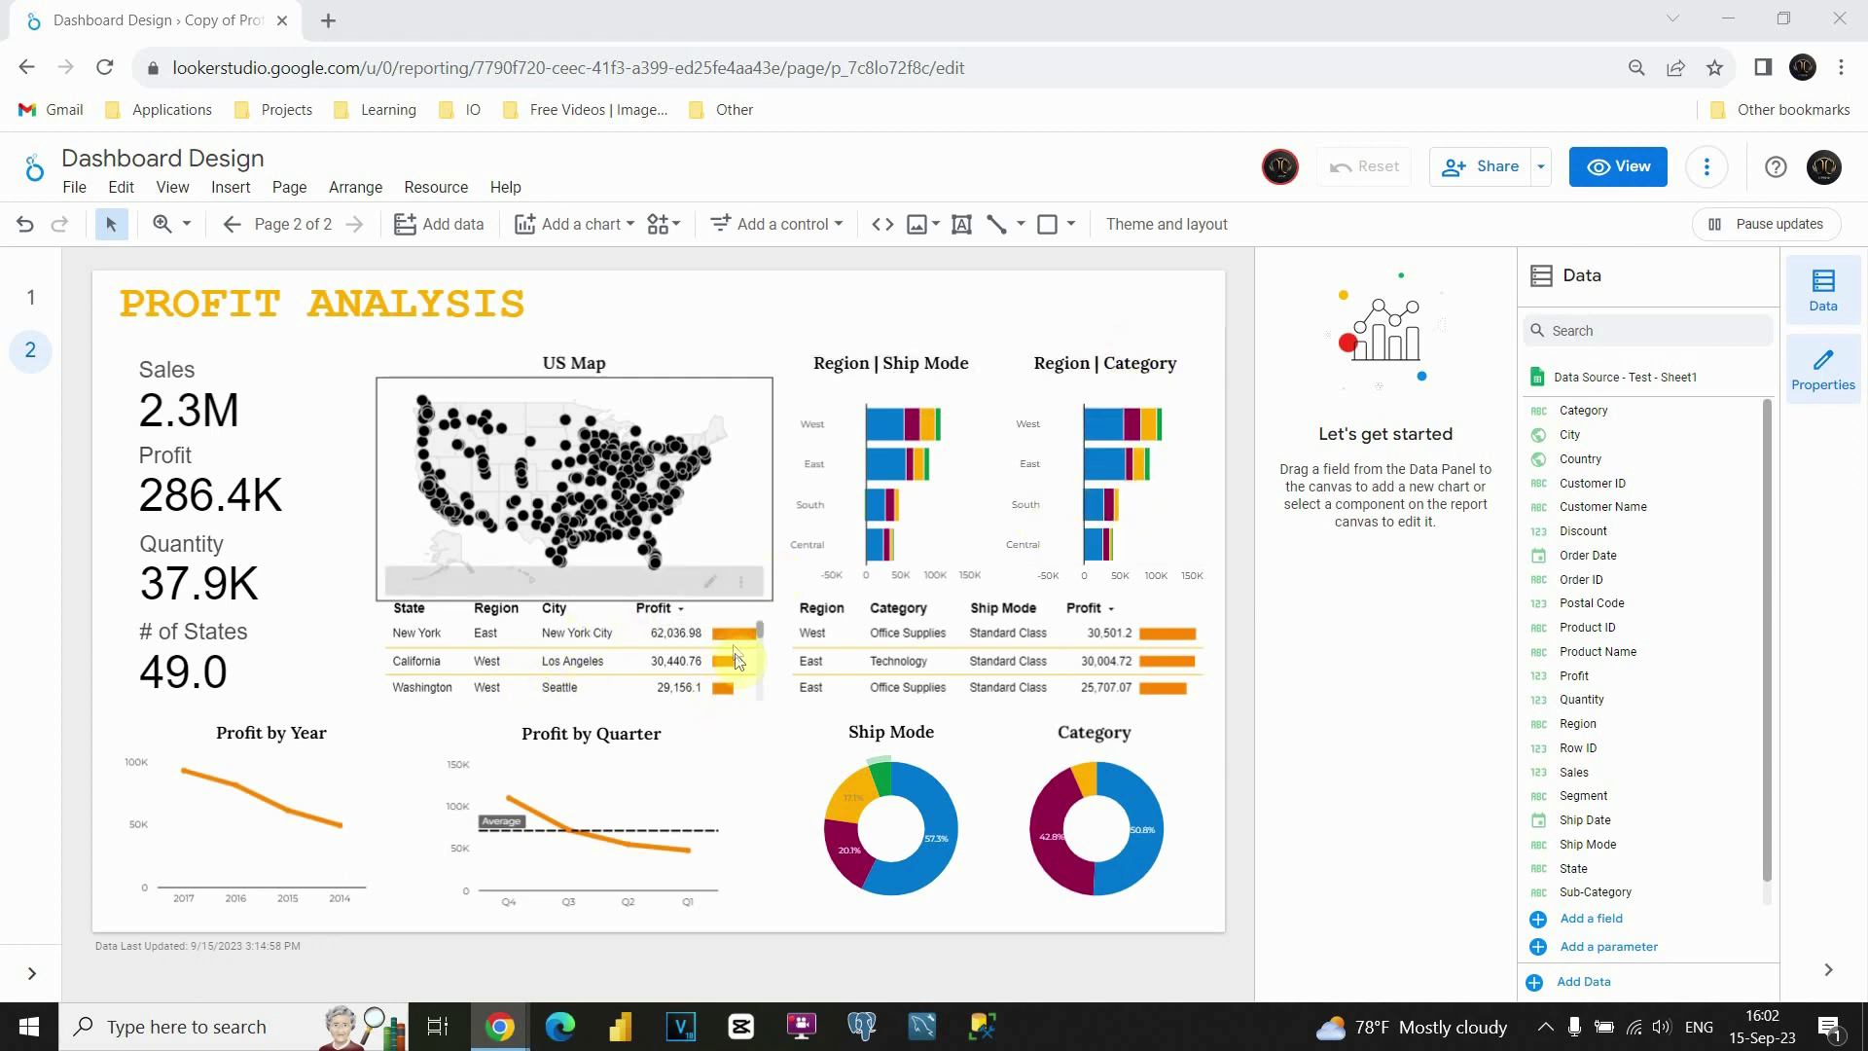
pyautogui.moveTo(727, 643)
pyautogui.click(37, 305)
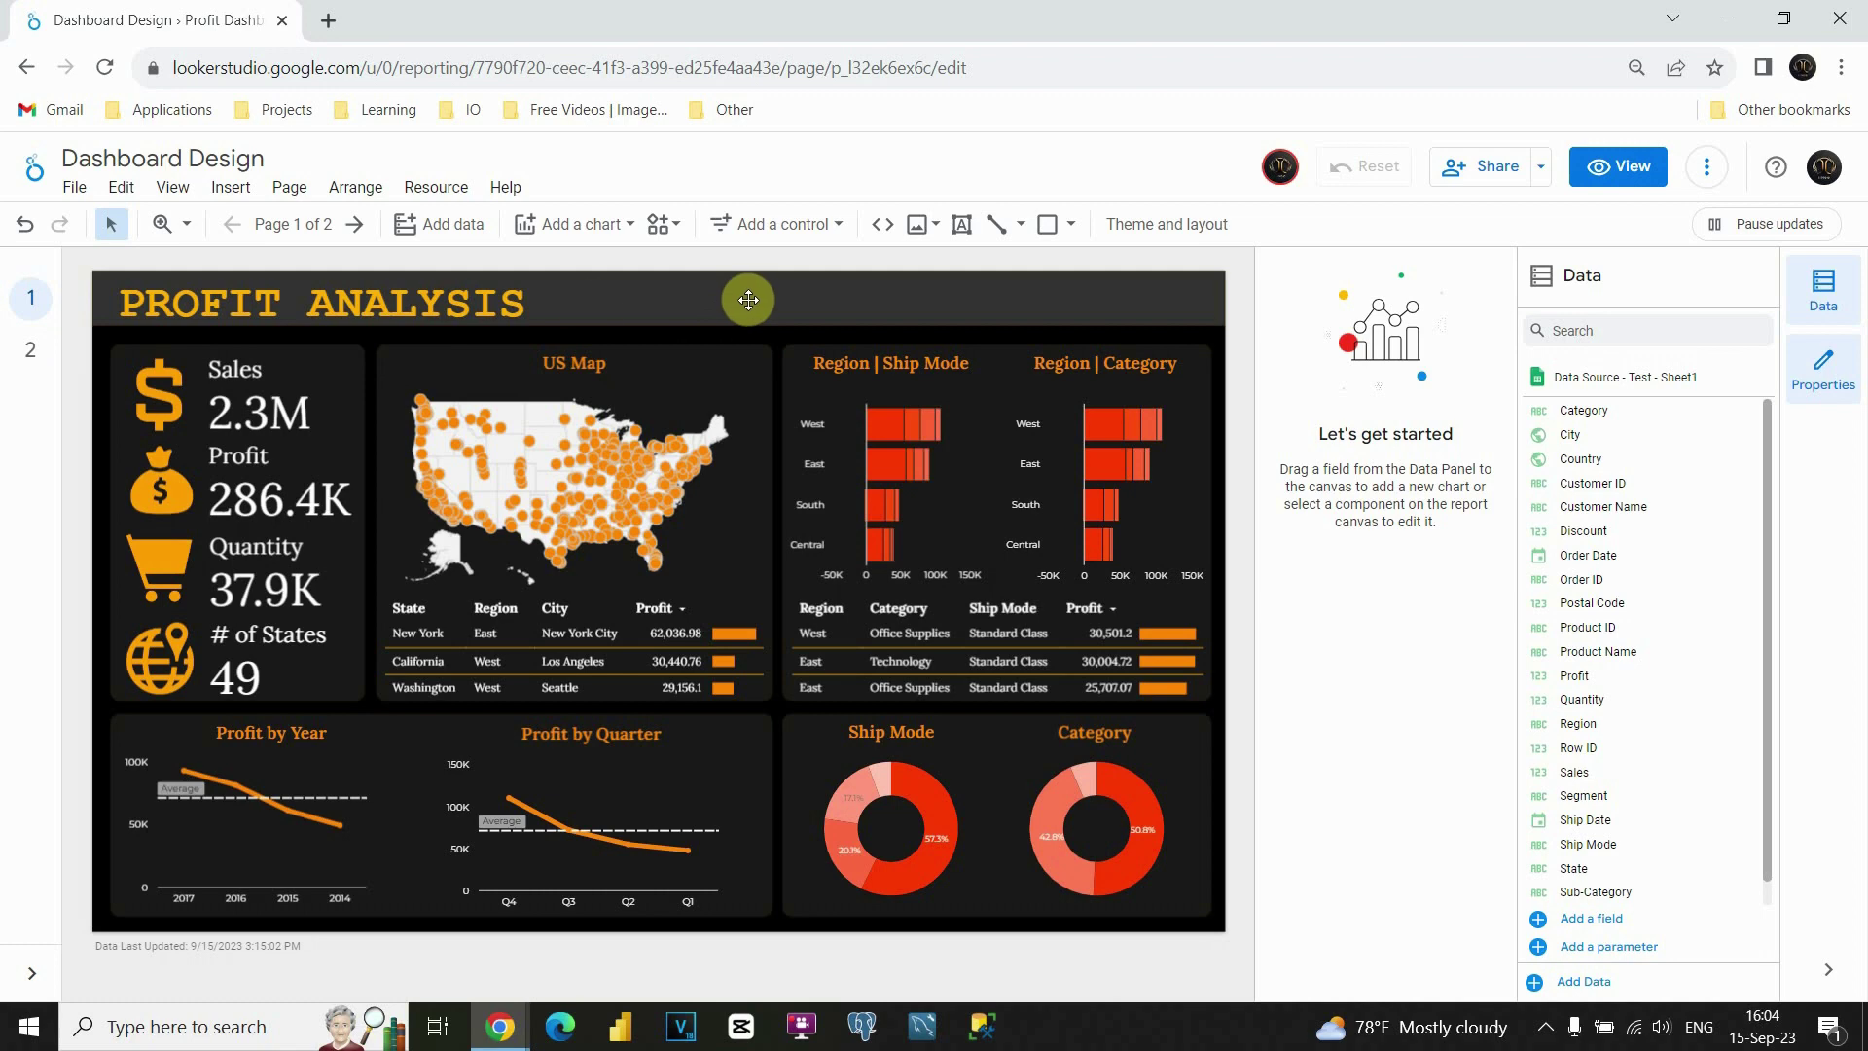
pyautogui.click(31, 350)
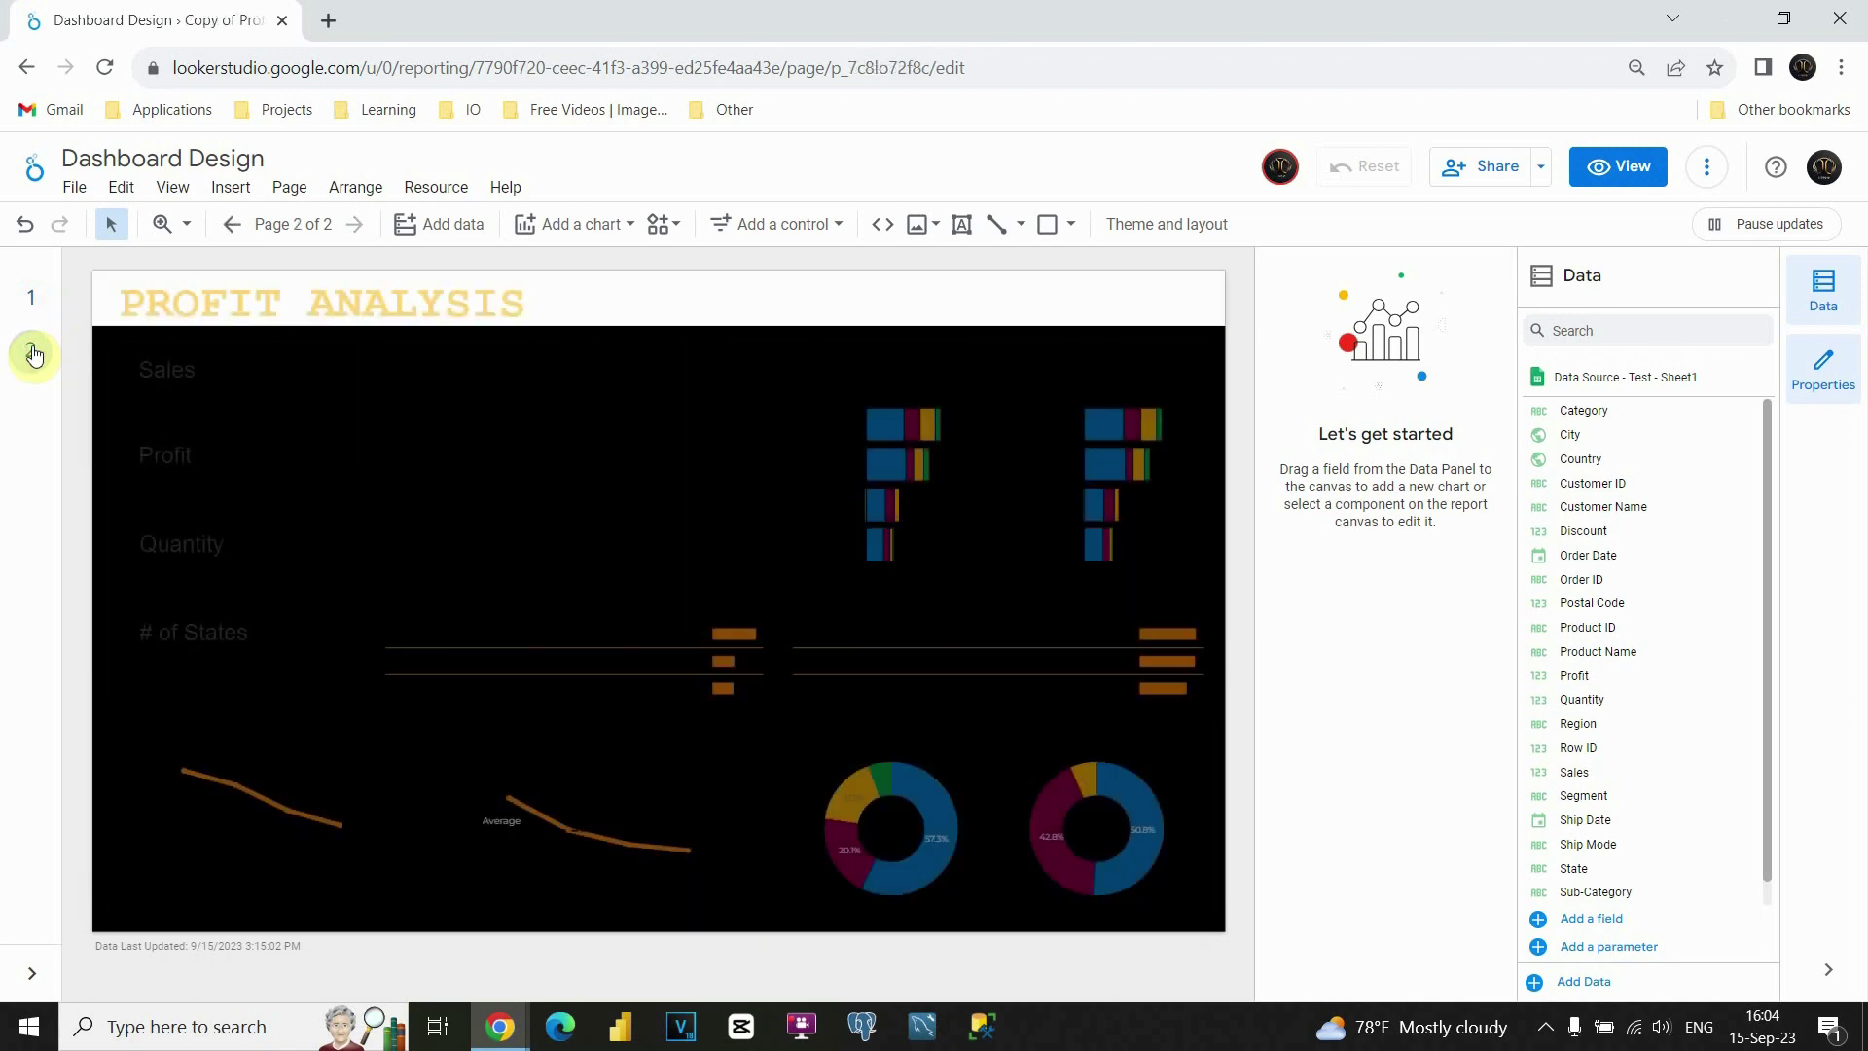
pyautogui.click(30, 298)
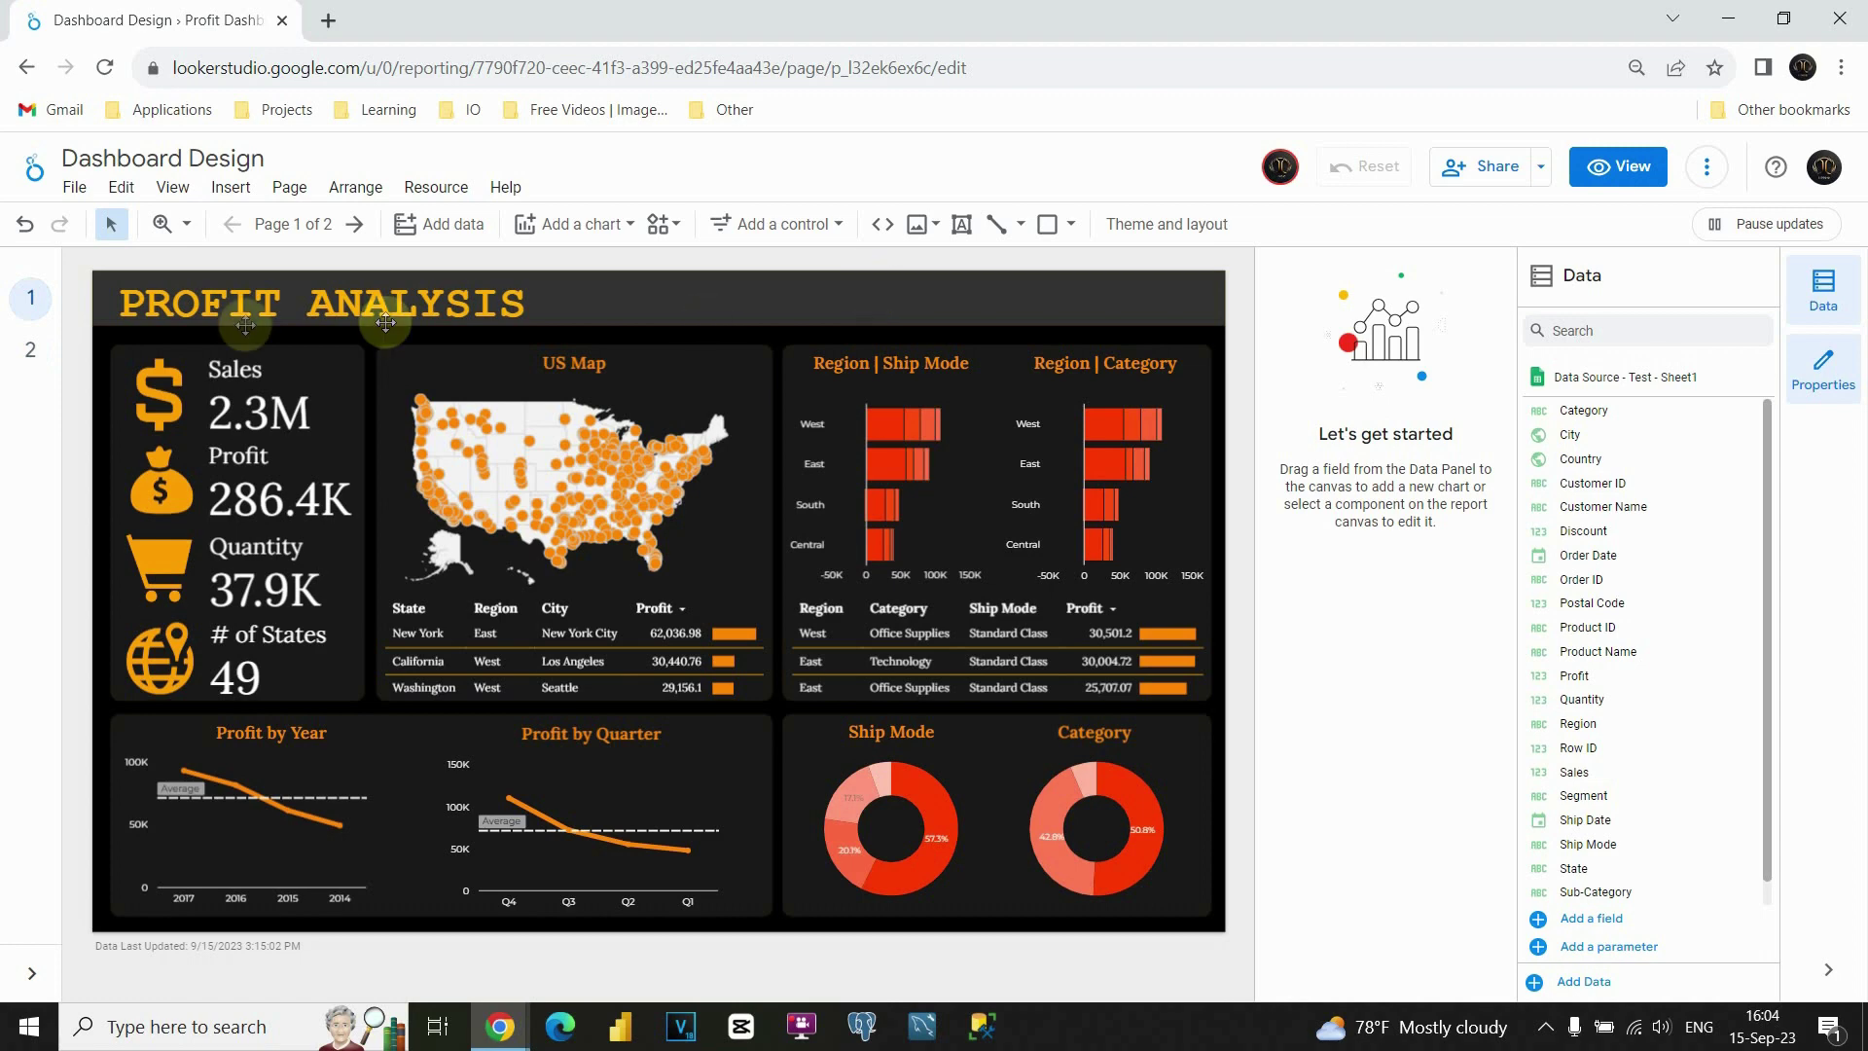
pyautogui.click(30, 348)
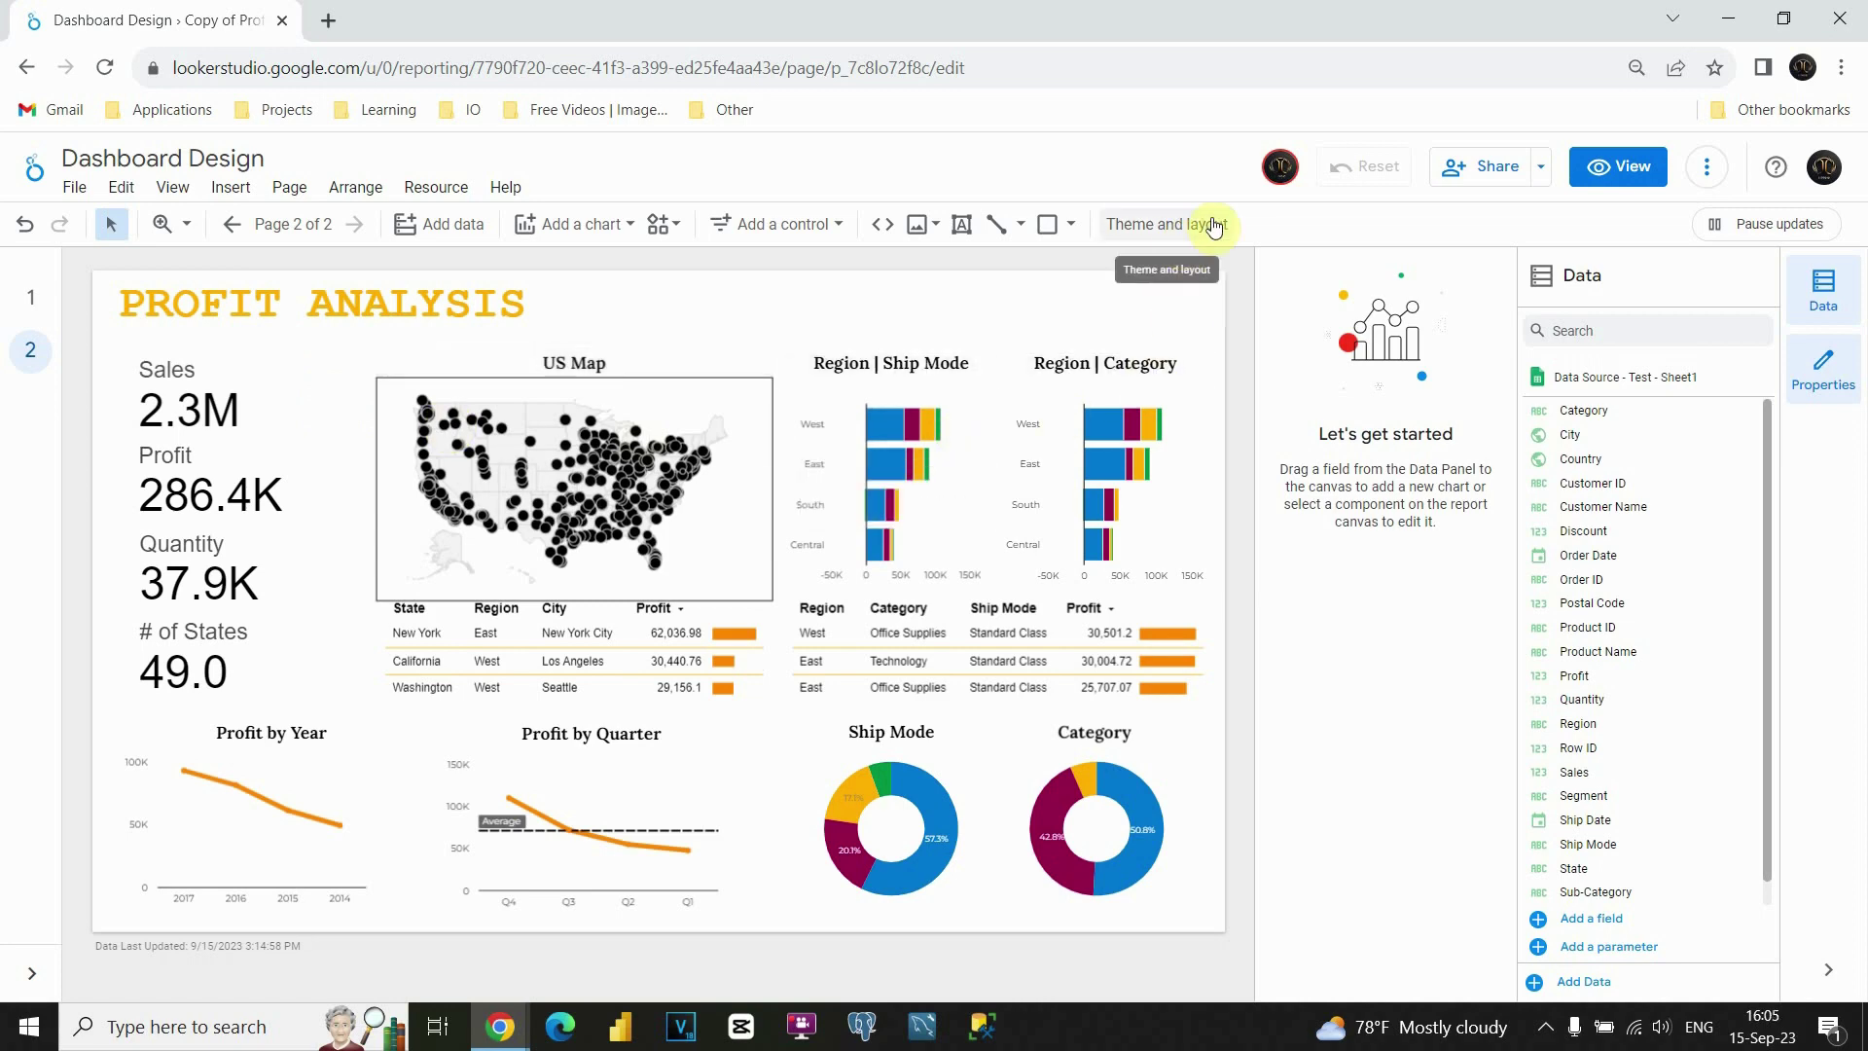
# - Customize the report theme by choosing black as the report background, and close the theme settings
pyautogui.click(1183, 242)
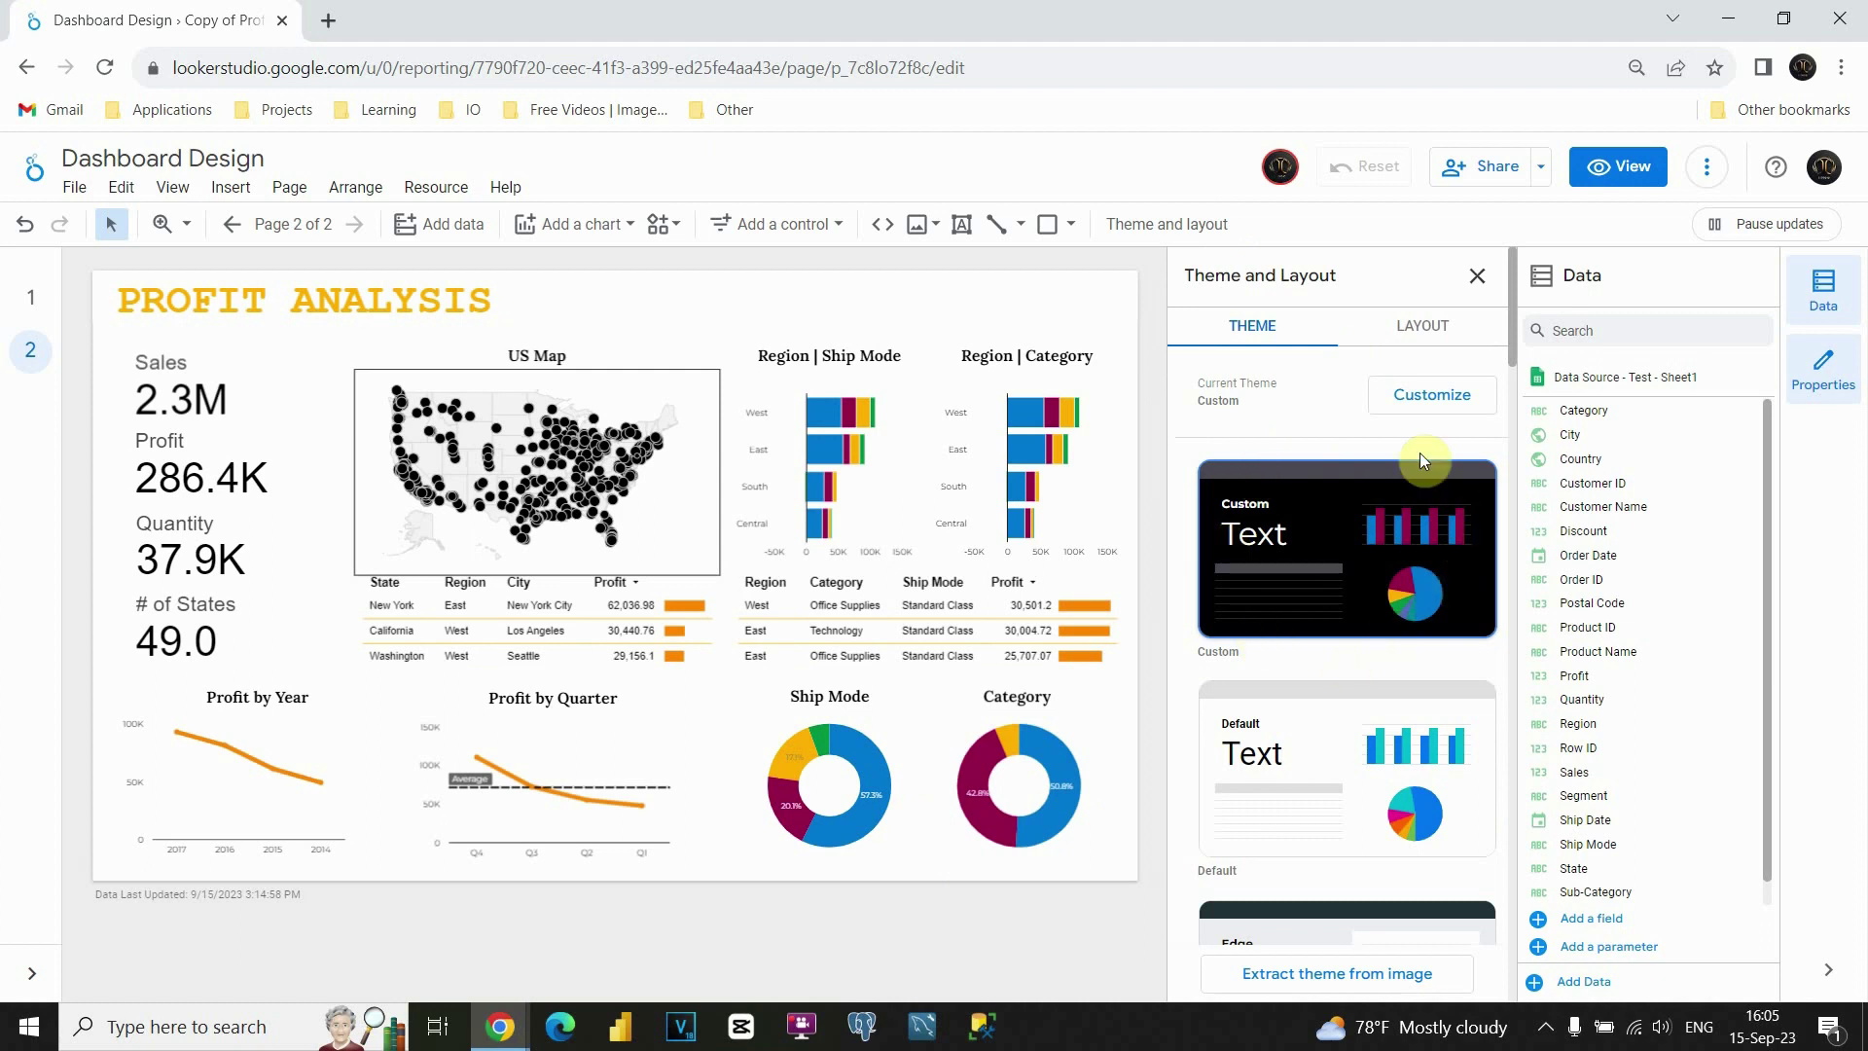
pyautogui.click(1420, 404)
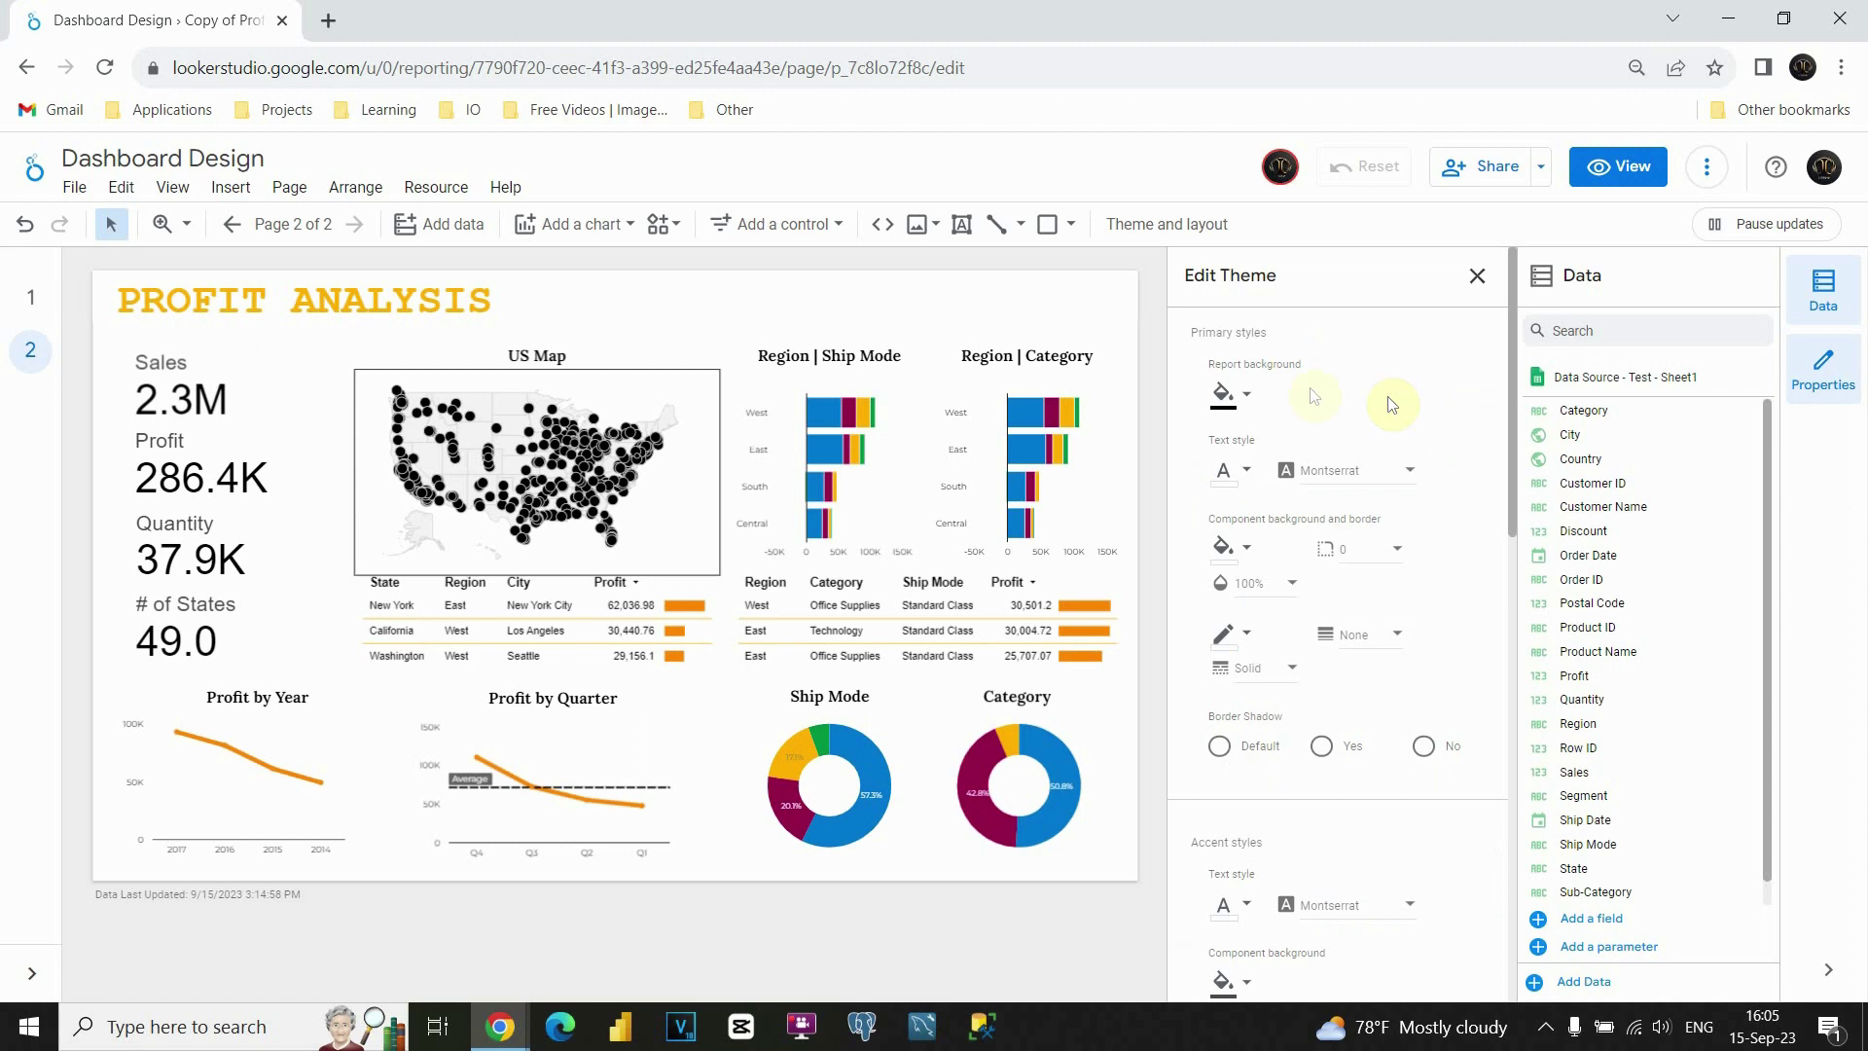
pyautogui.click(1239, 399)
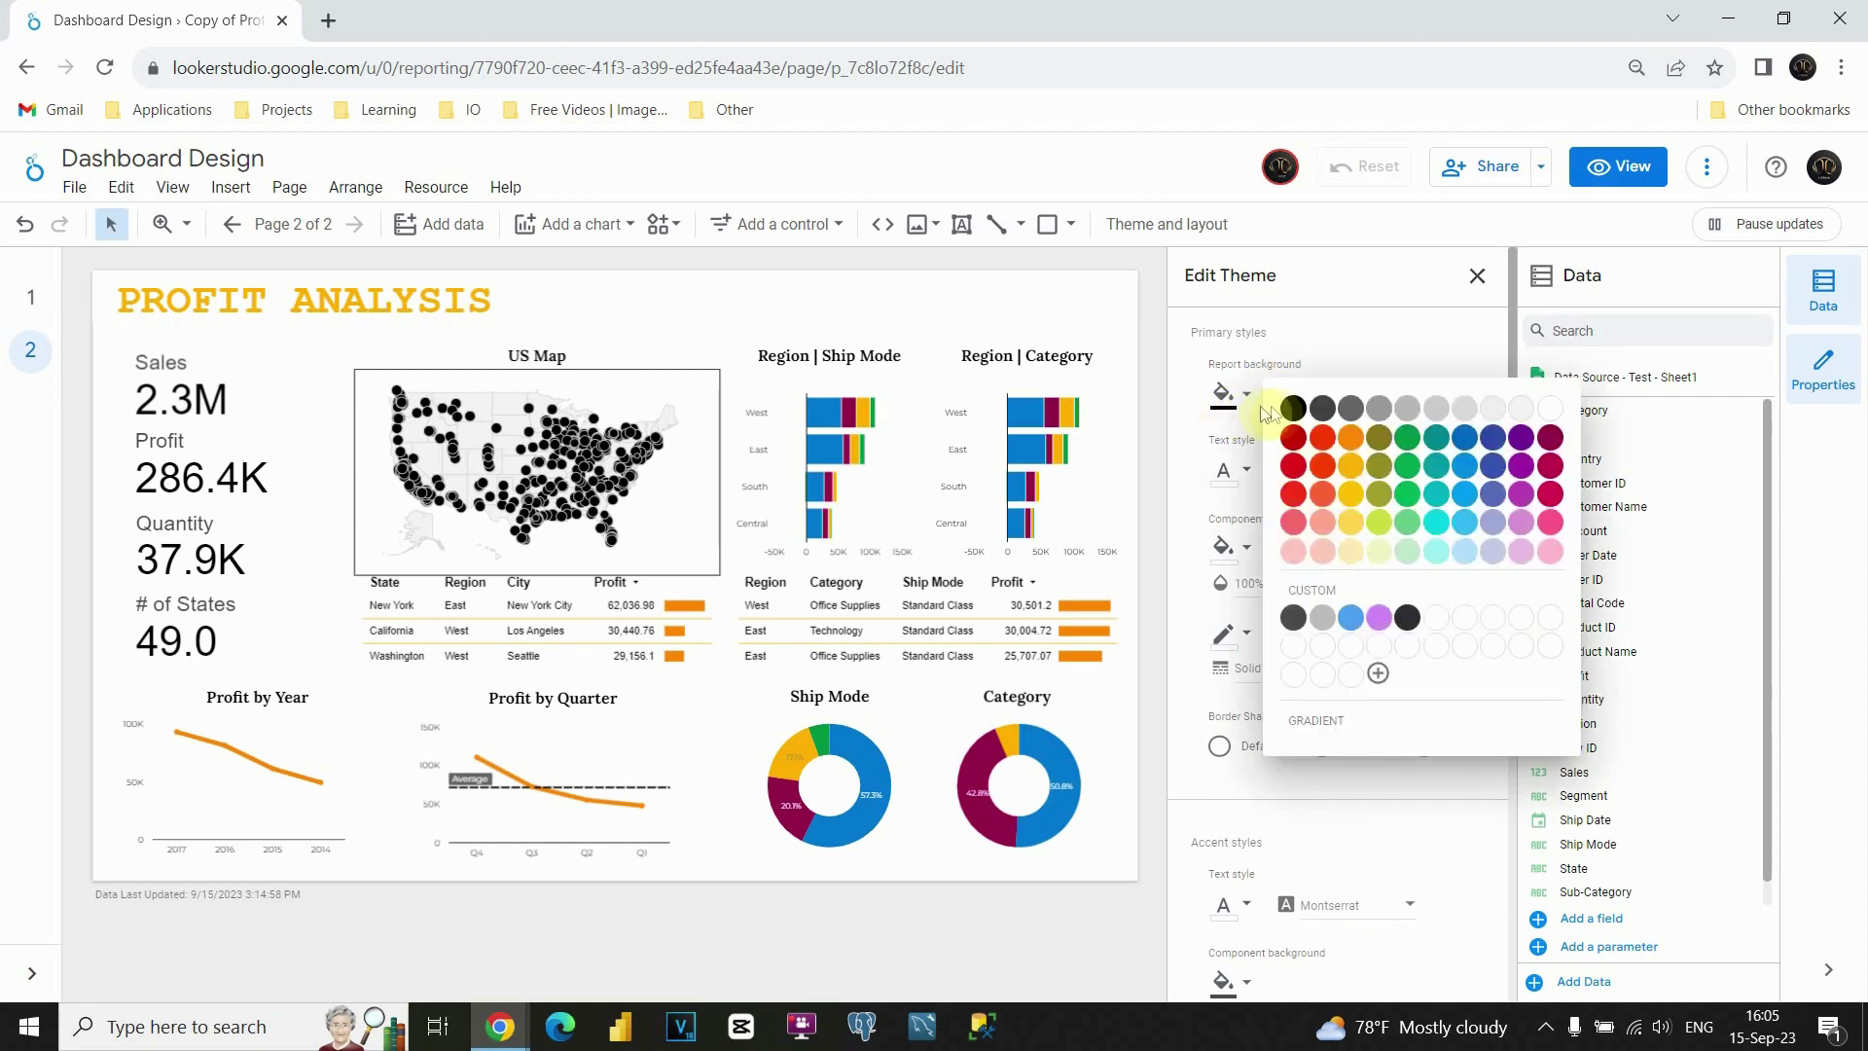
pyautogui.click(1297, 407)
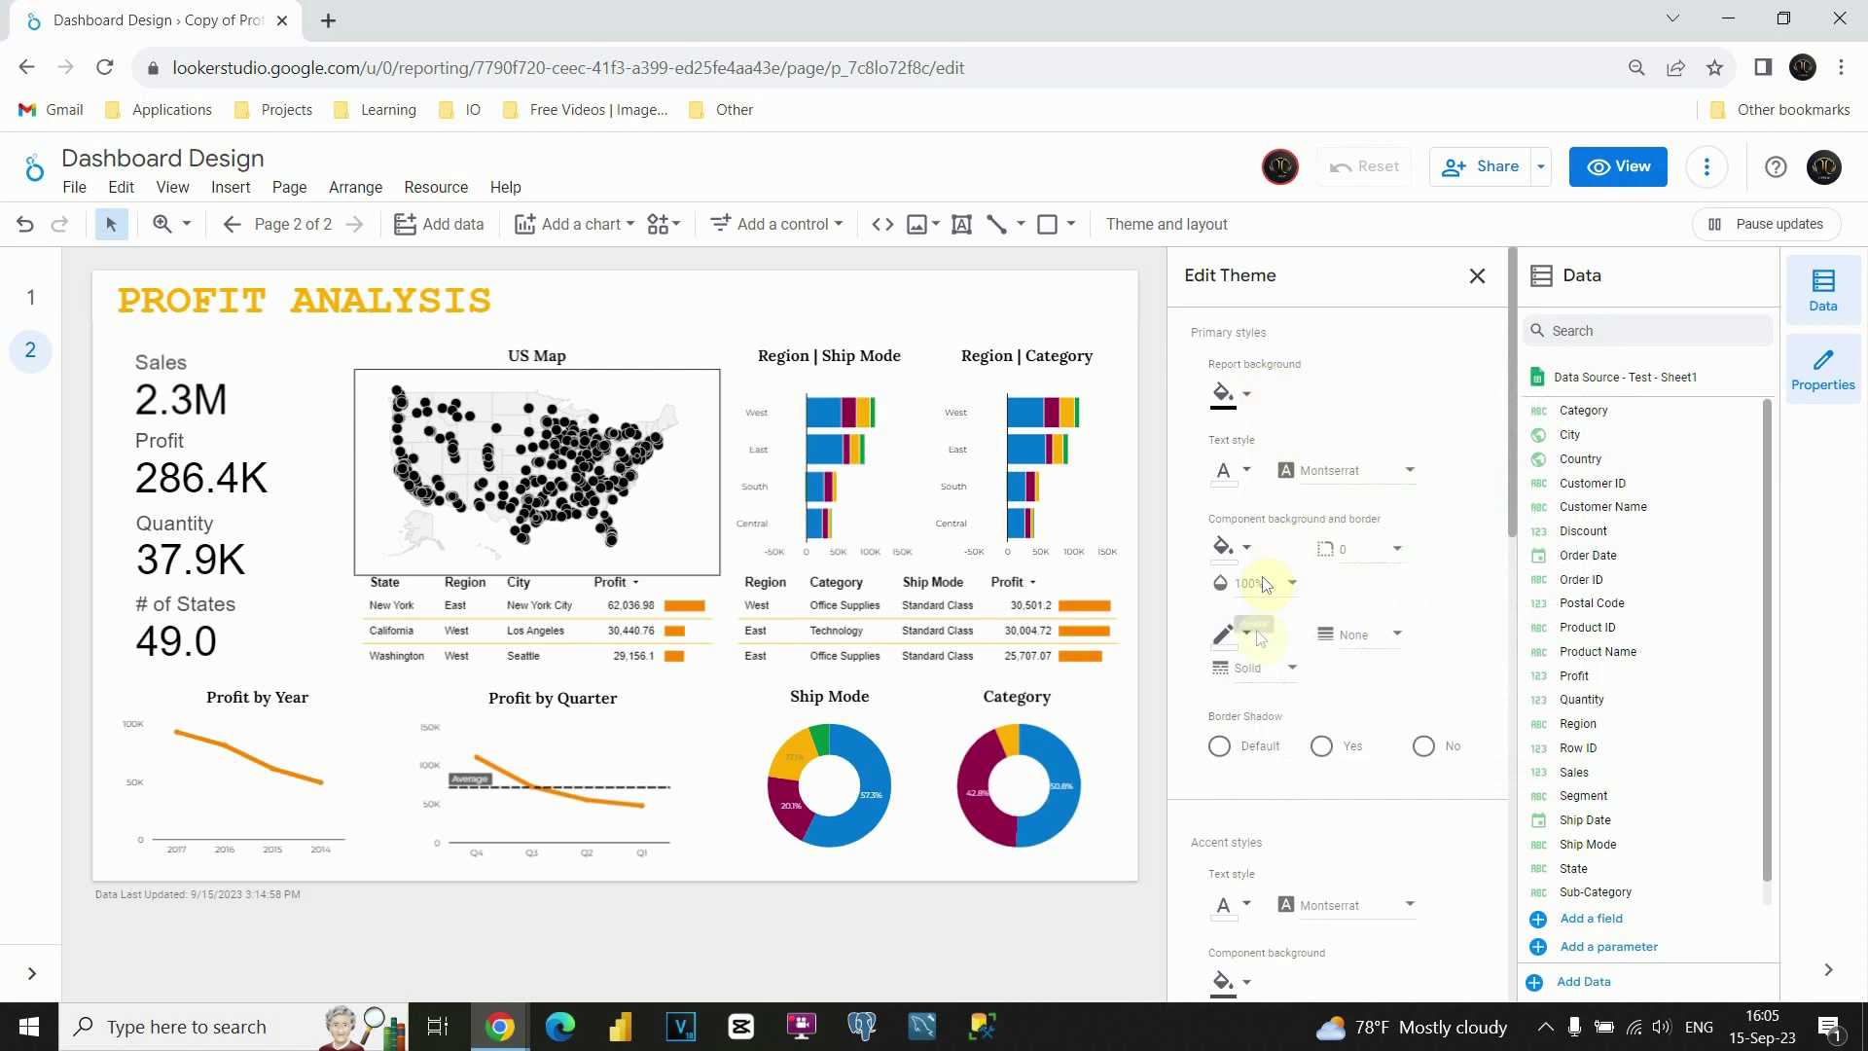
pyautogui.scroll(-2, 1286, 550)
pyautogui.scroll(4, 1274, 560)
pyautogui.click(1477, 279)
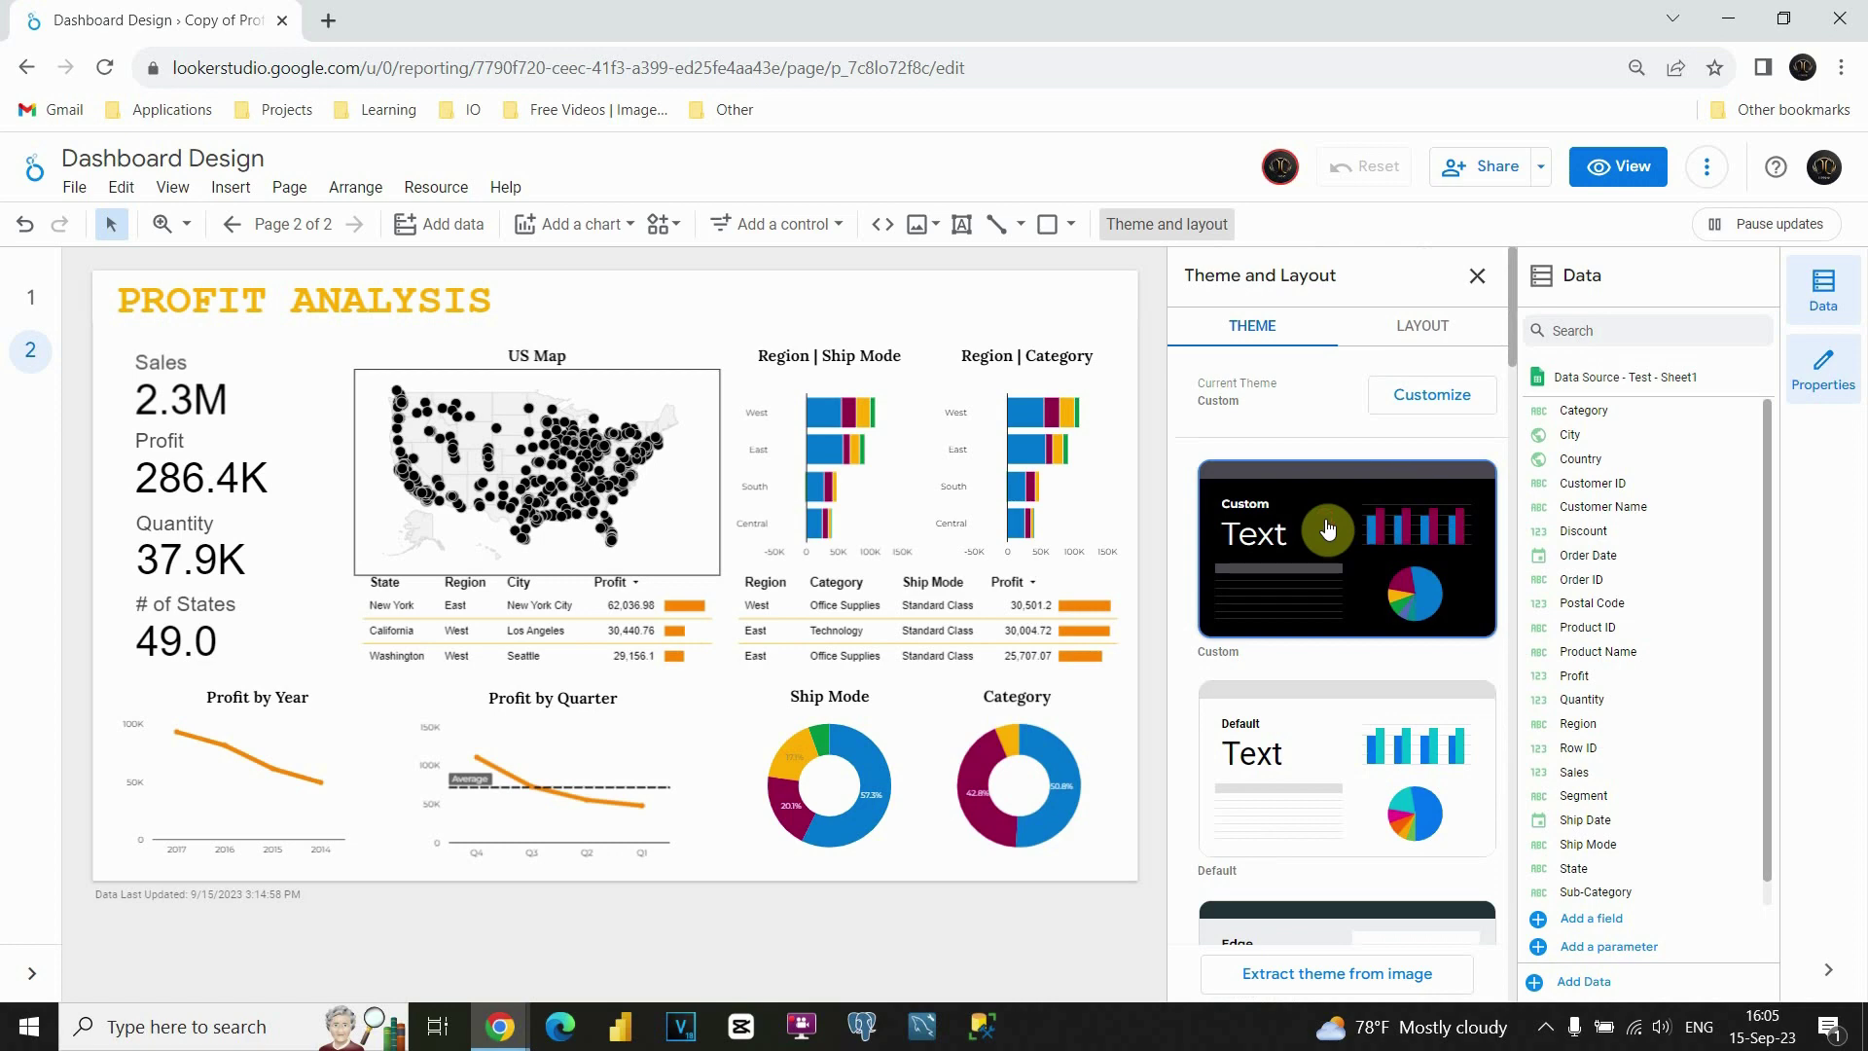
pyautogui.click(1000, 313)
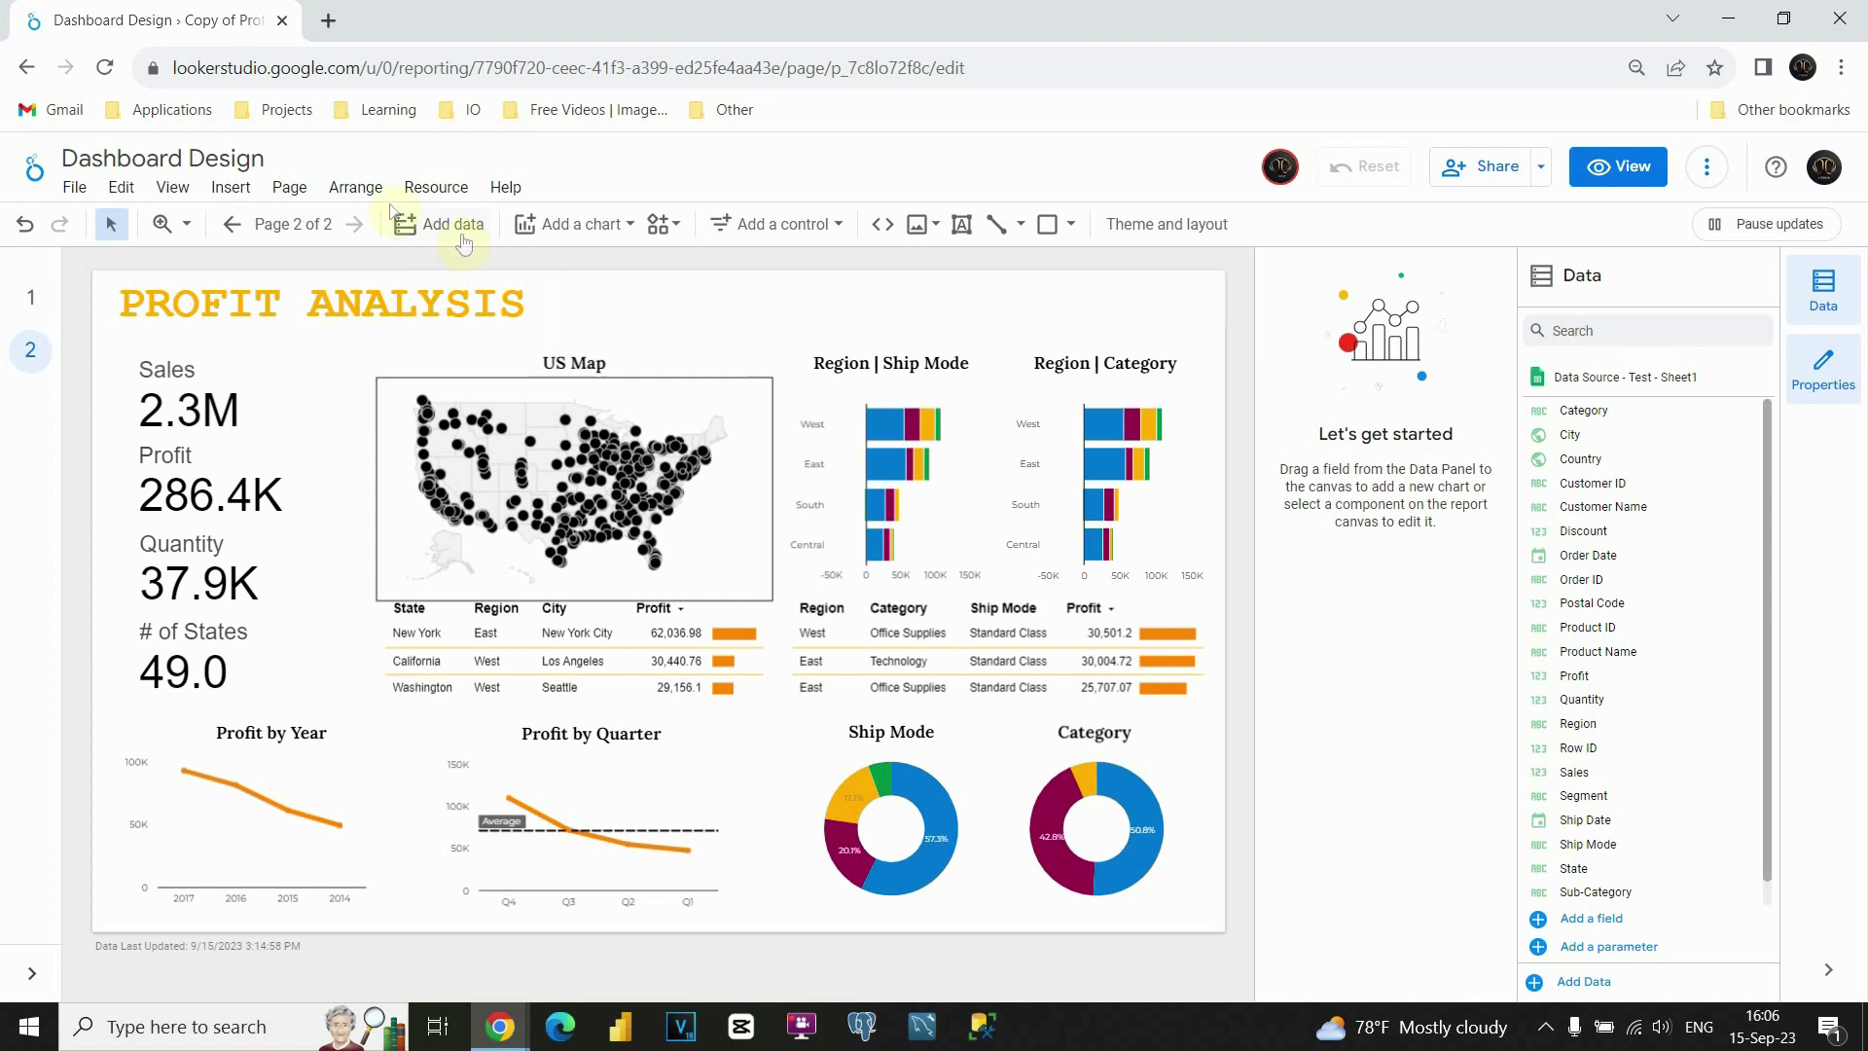
# - Set the background of the current page to black in its page style settings
pyautogui.click(284, 185)
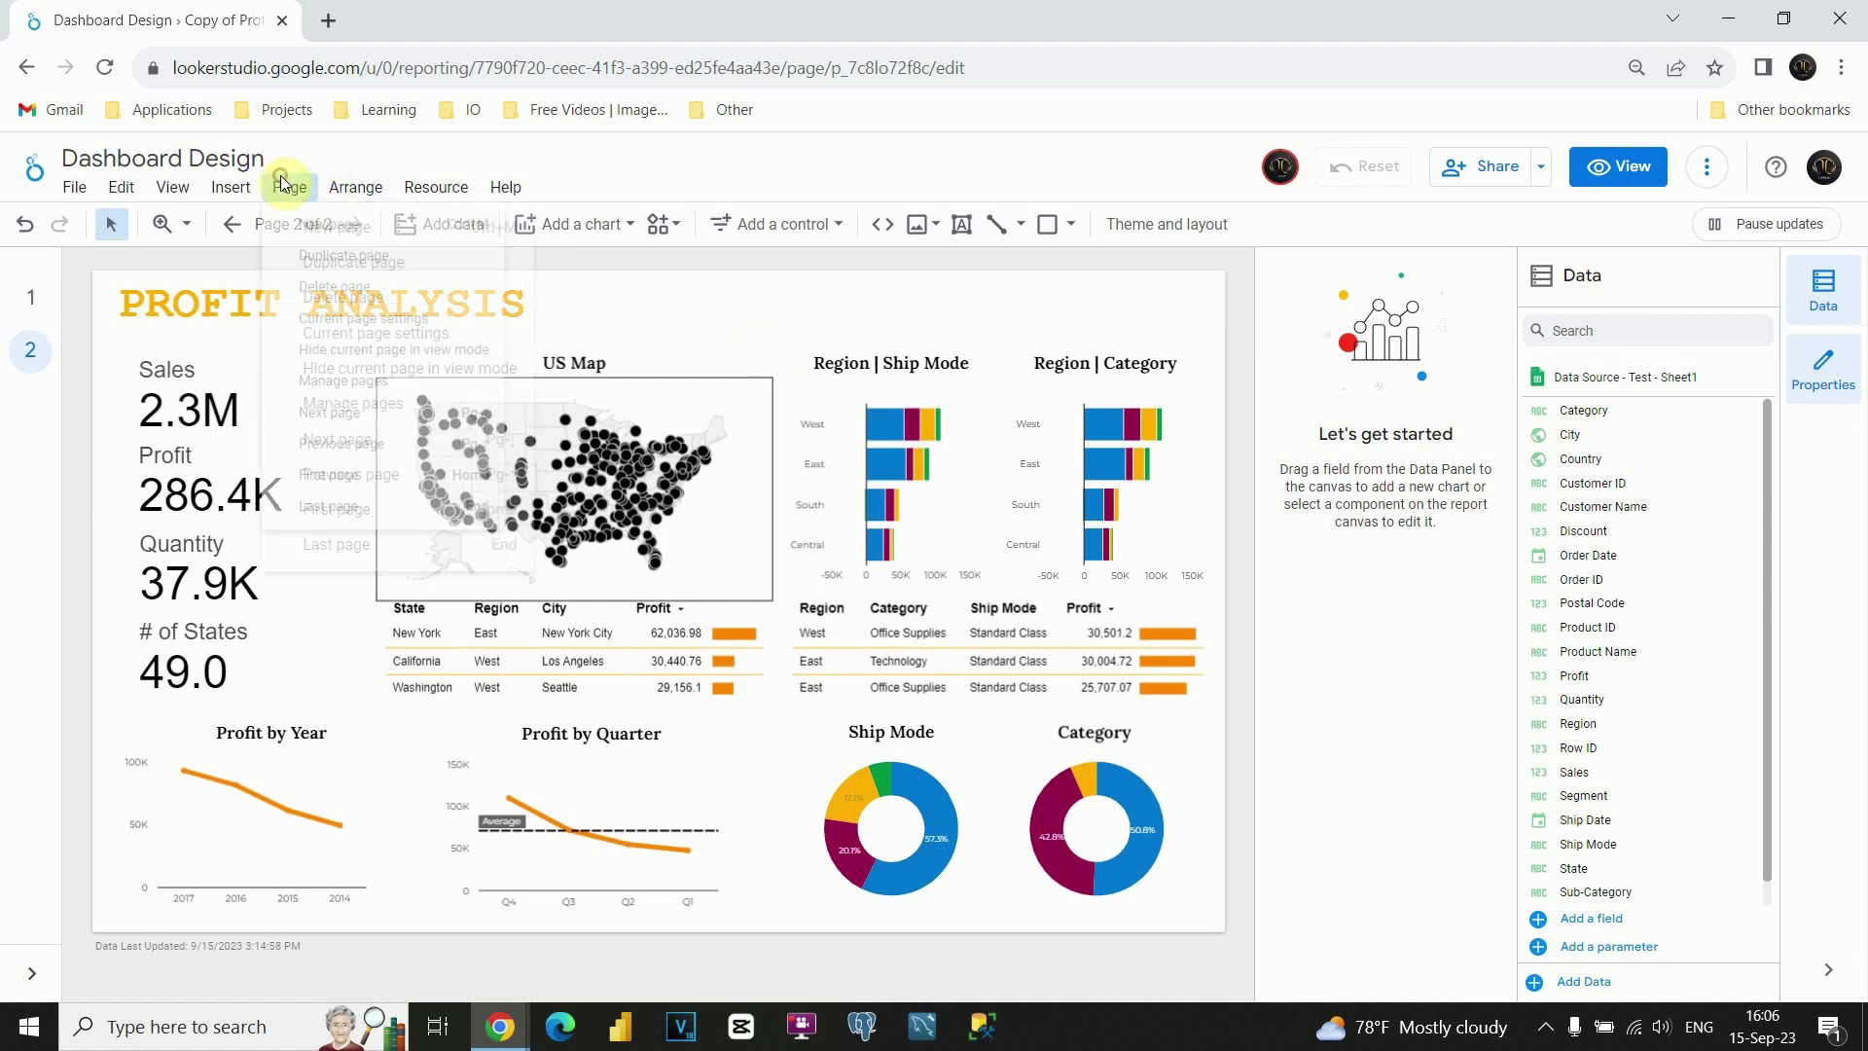
pyautogui.click(386, 333)
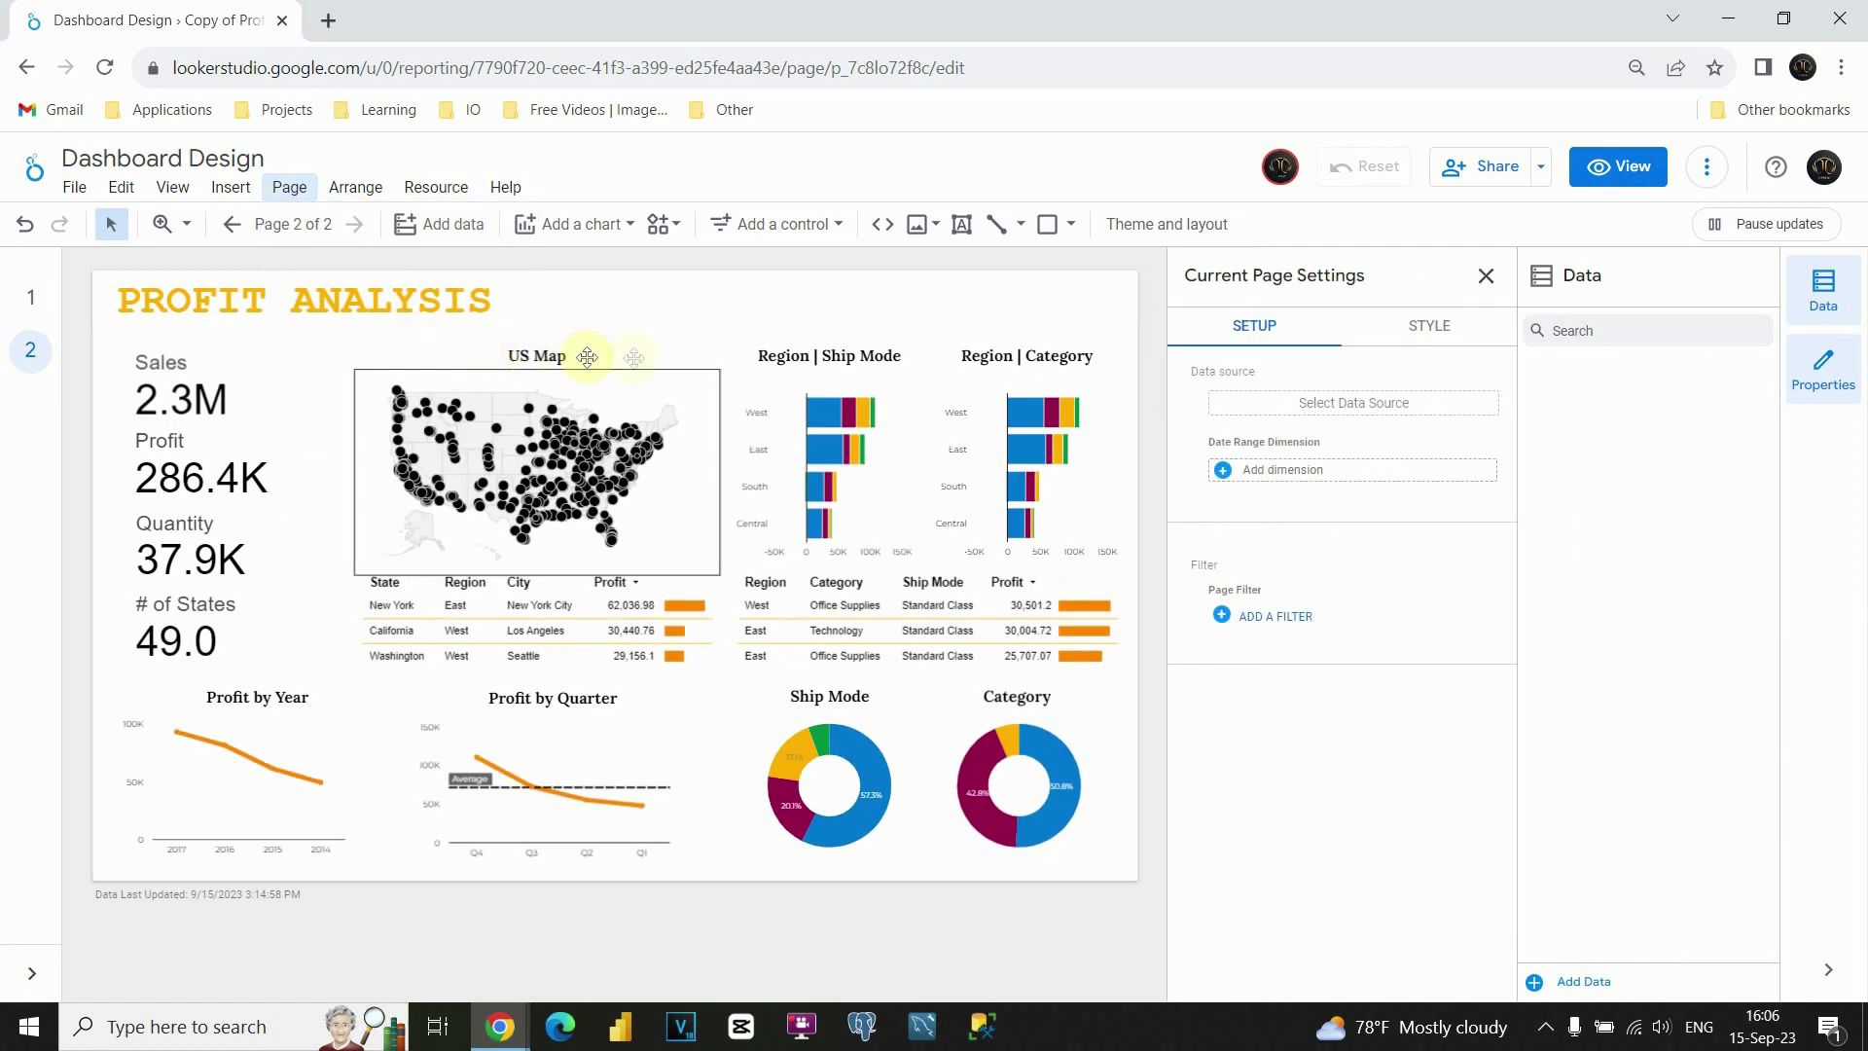
pyautogui.click(1436, 327)
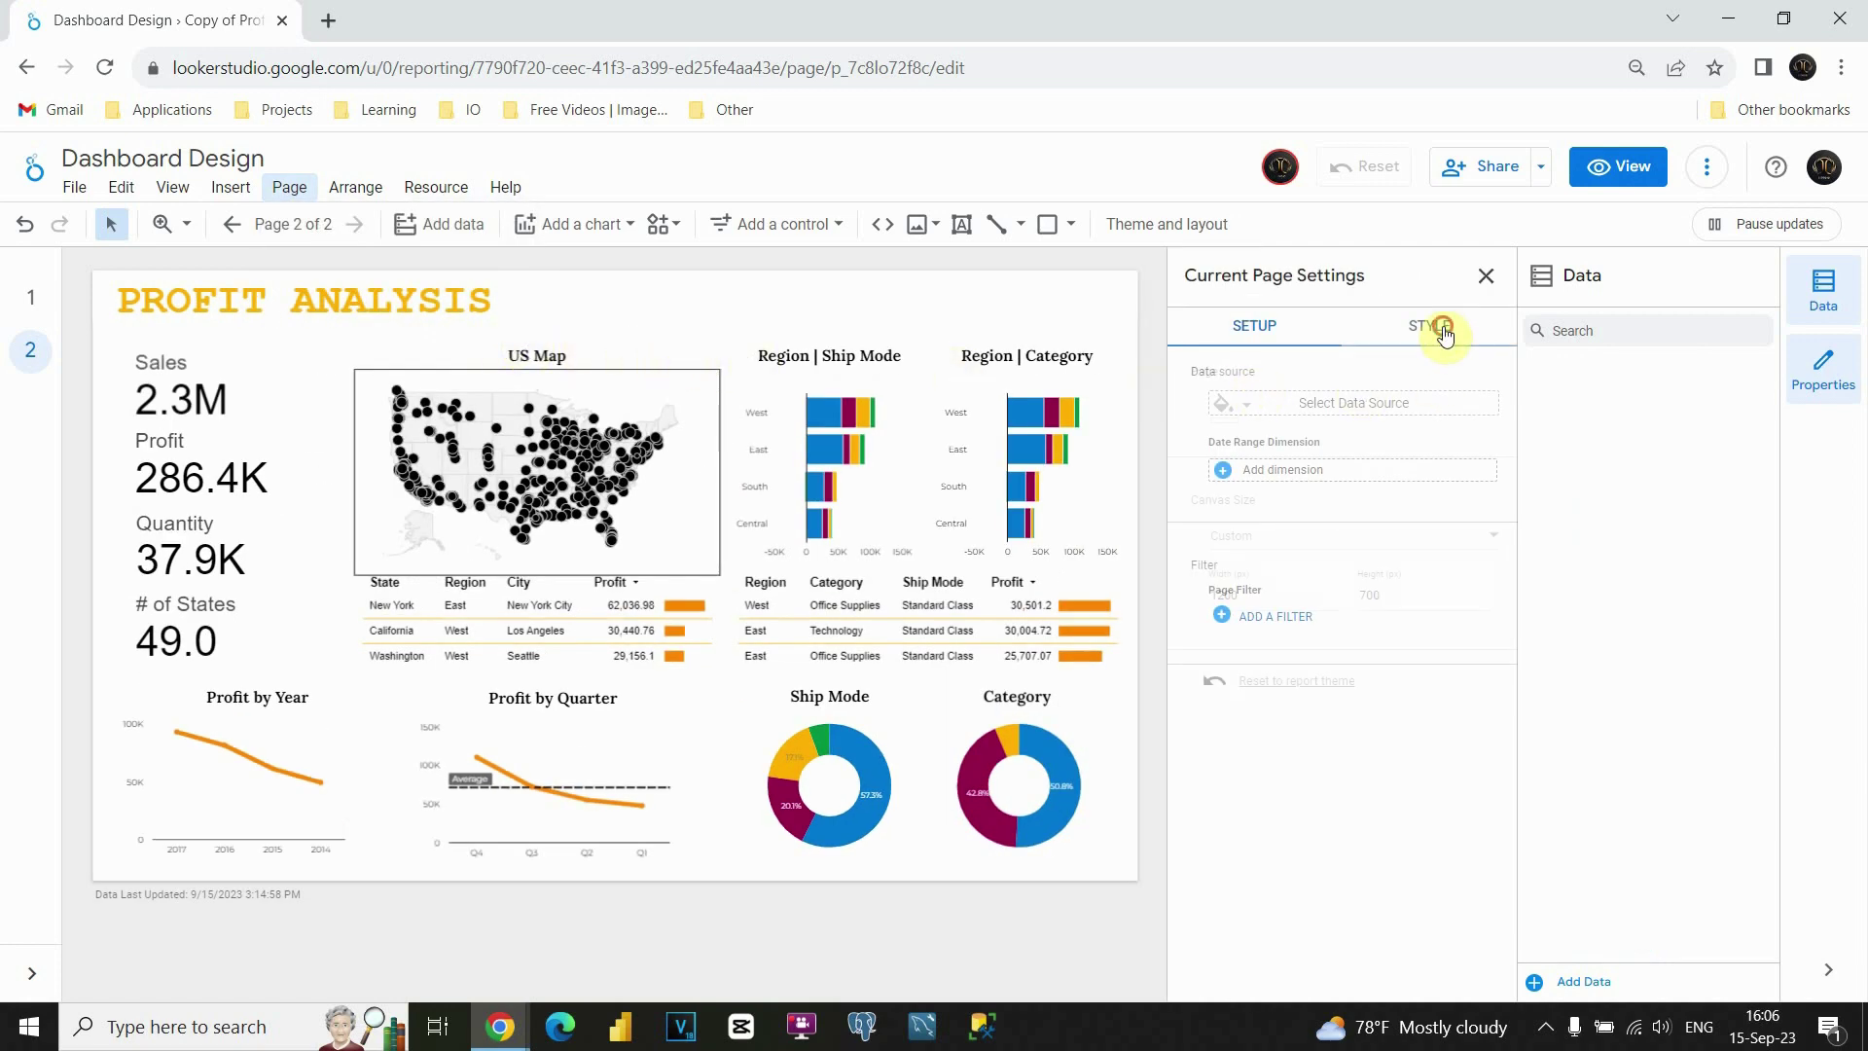
pyautogui.click(1235, 412)
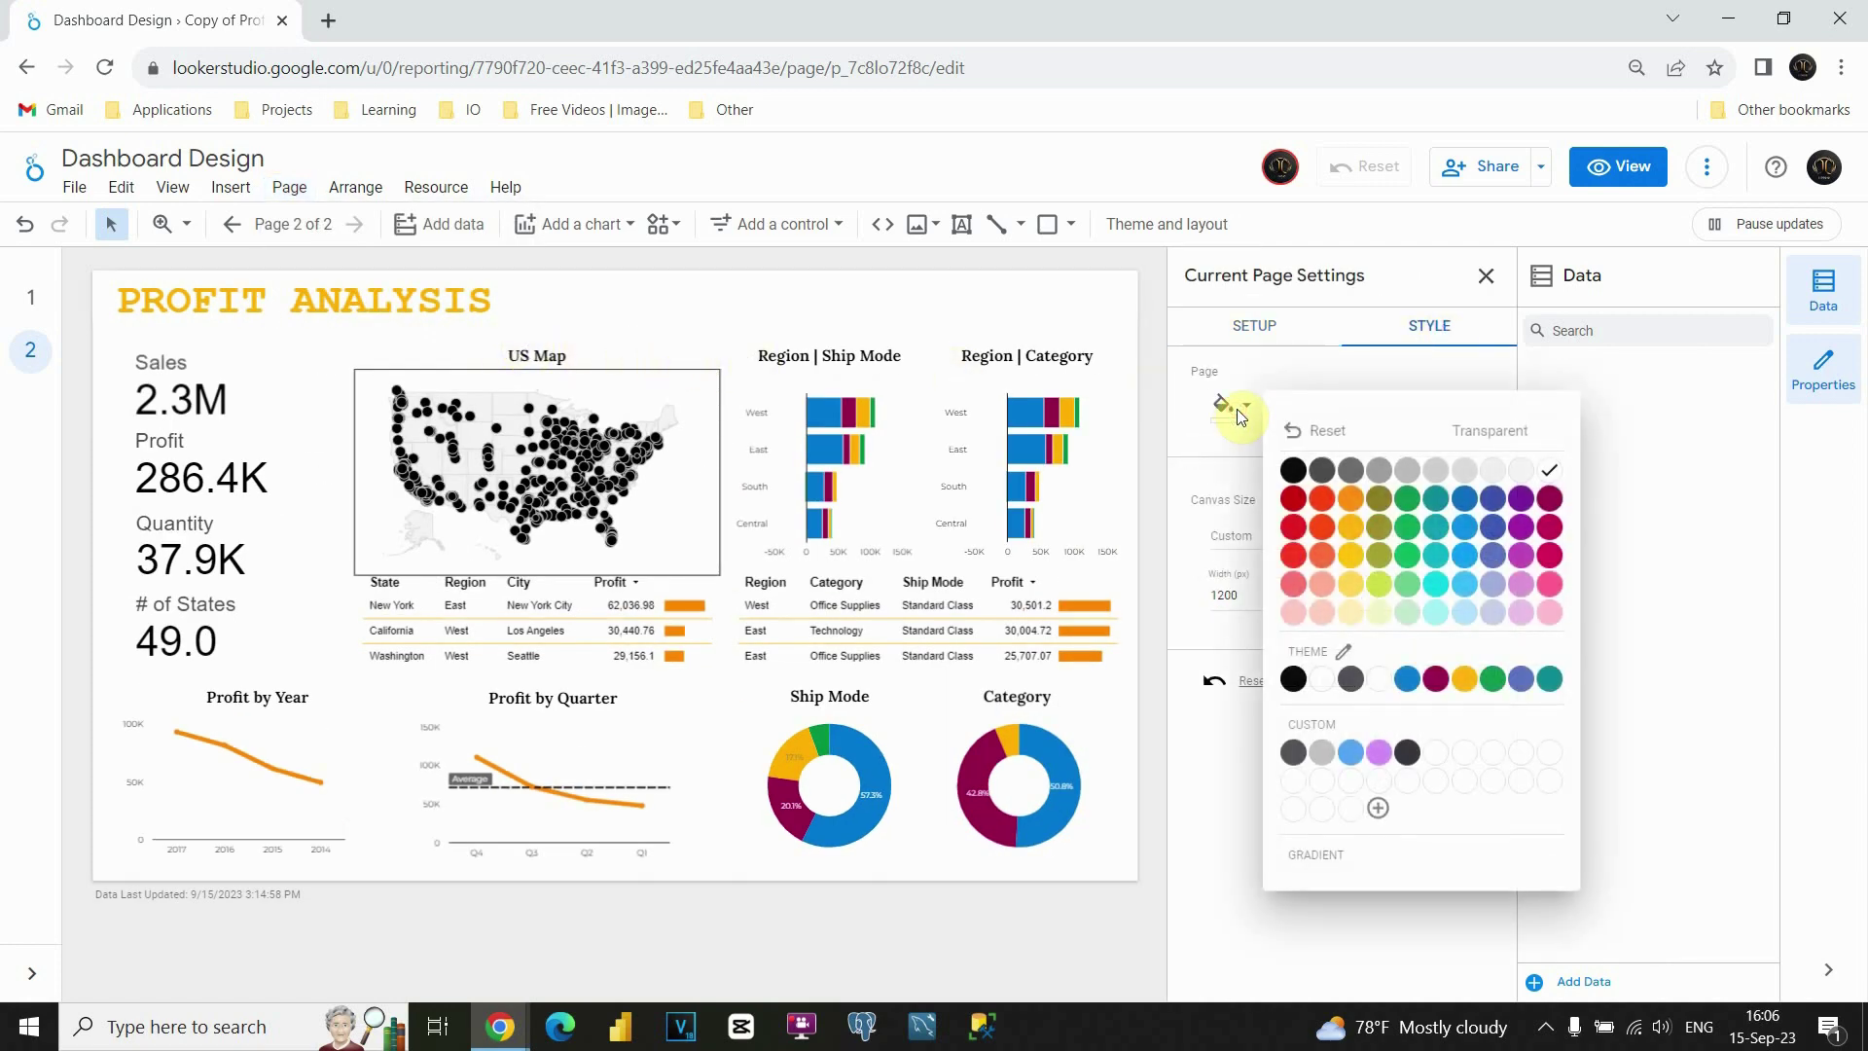
pyautogui.click(1287, 469)
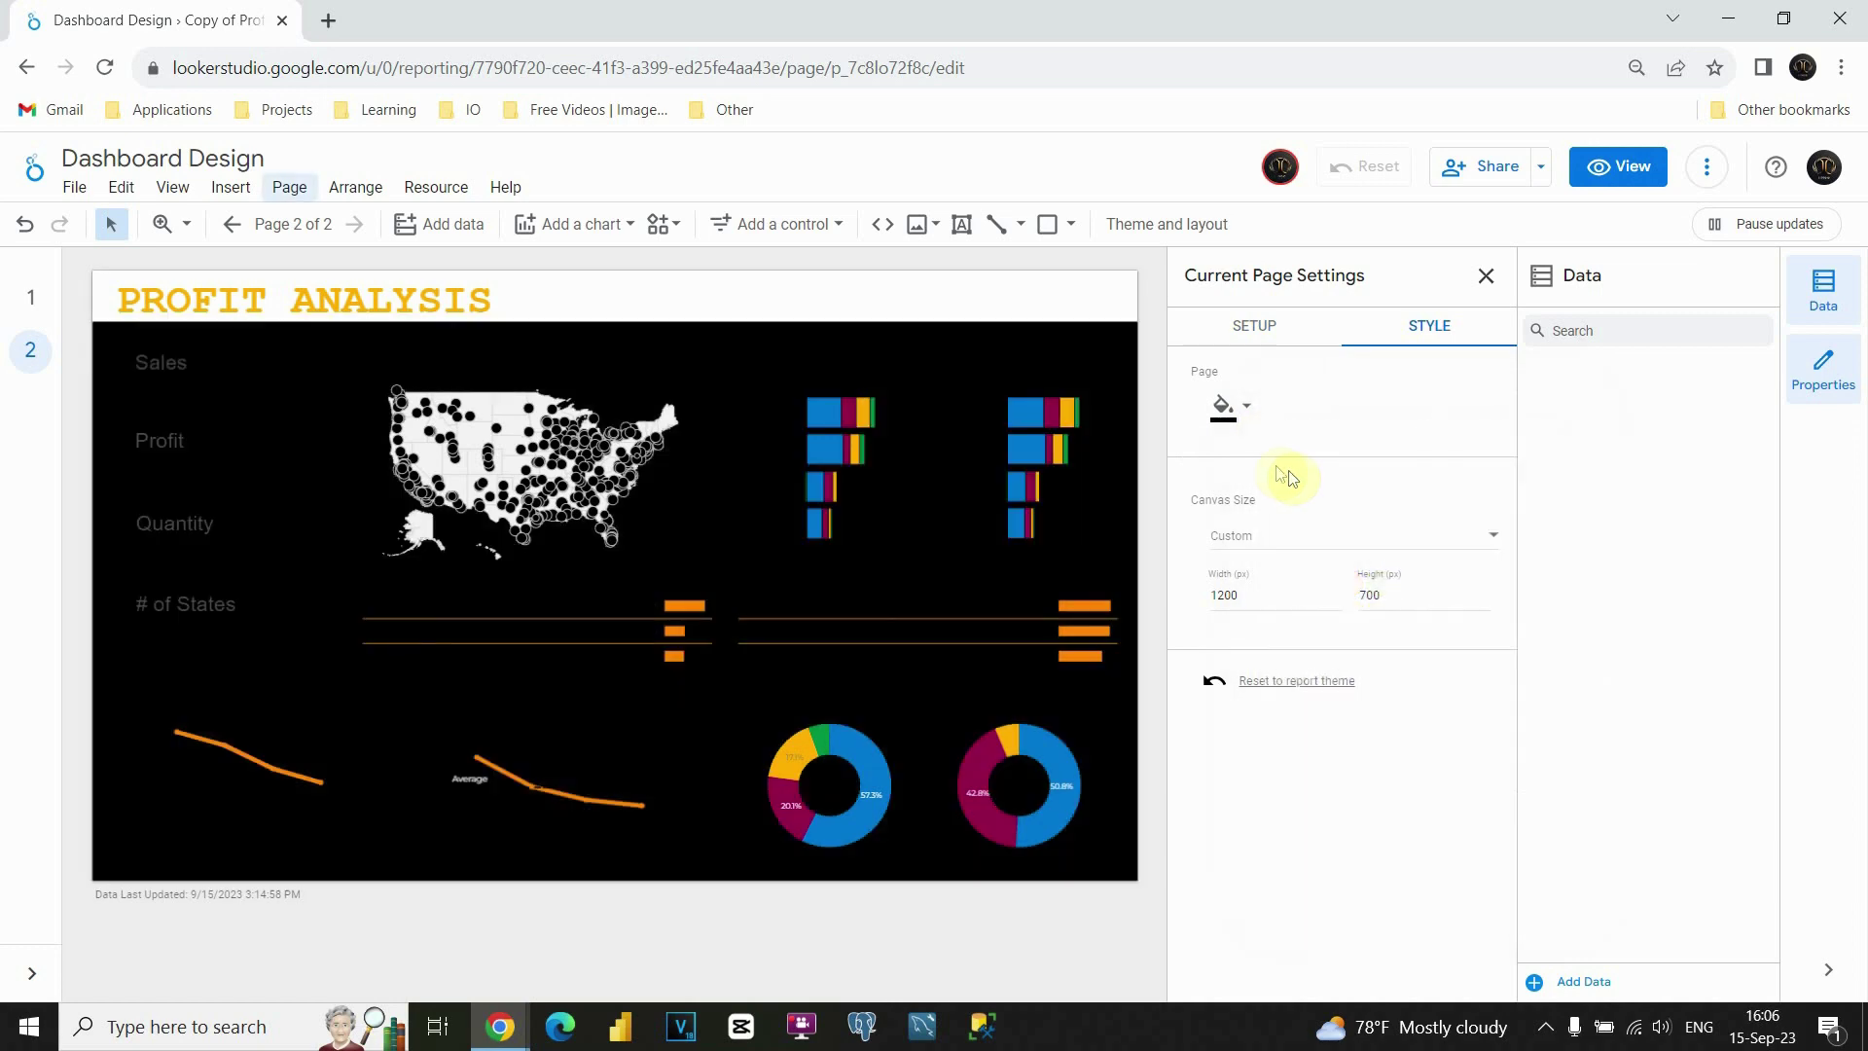
pyautogui.click(705, 358)
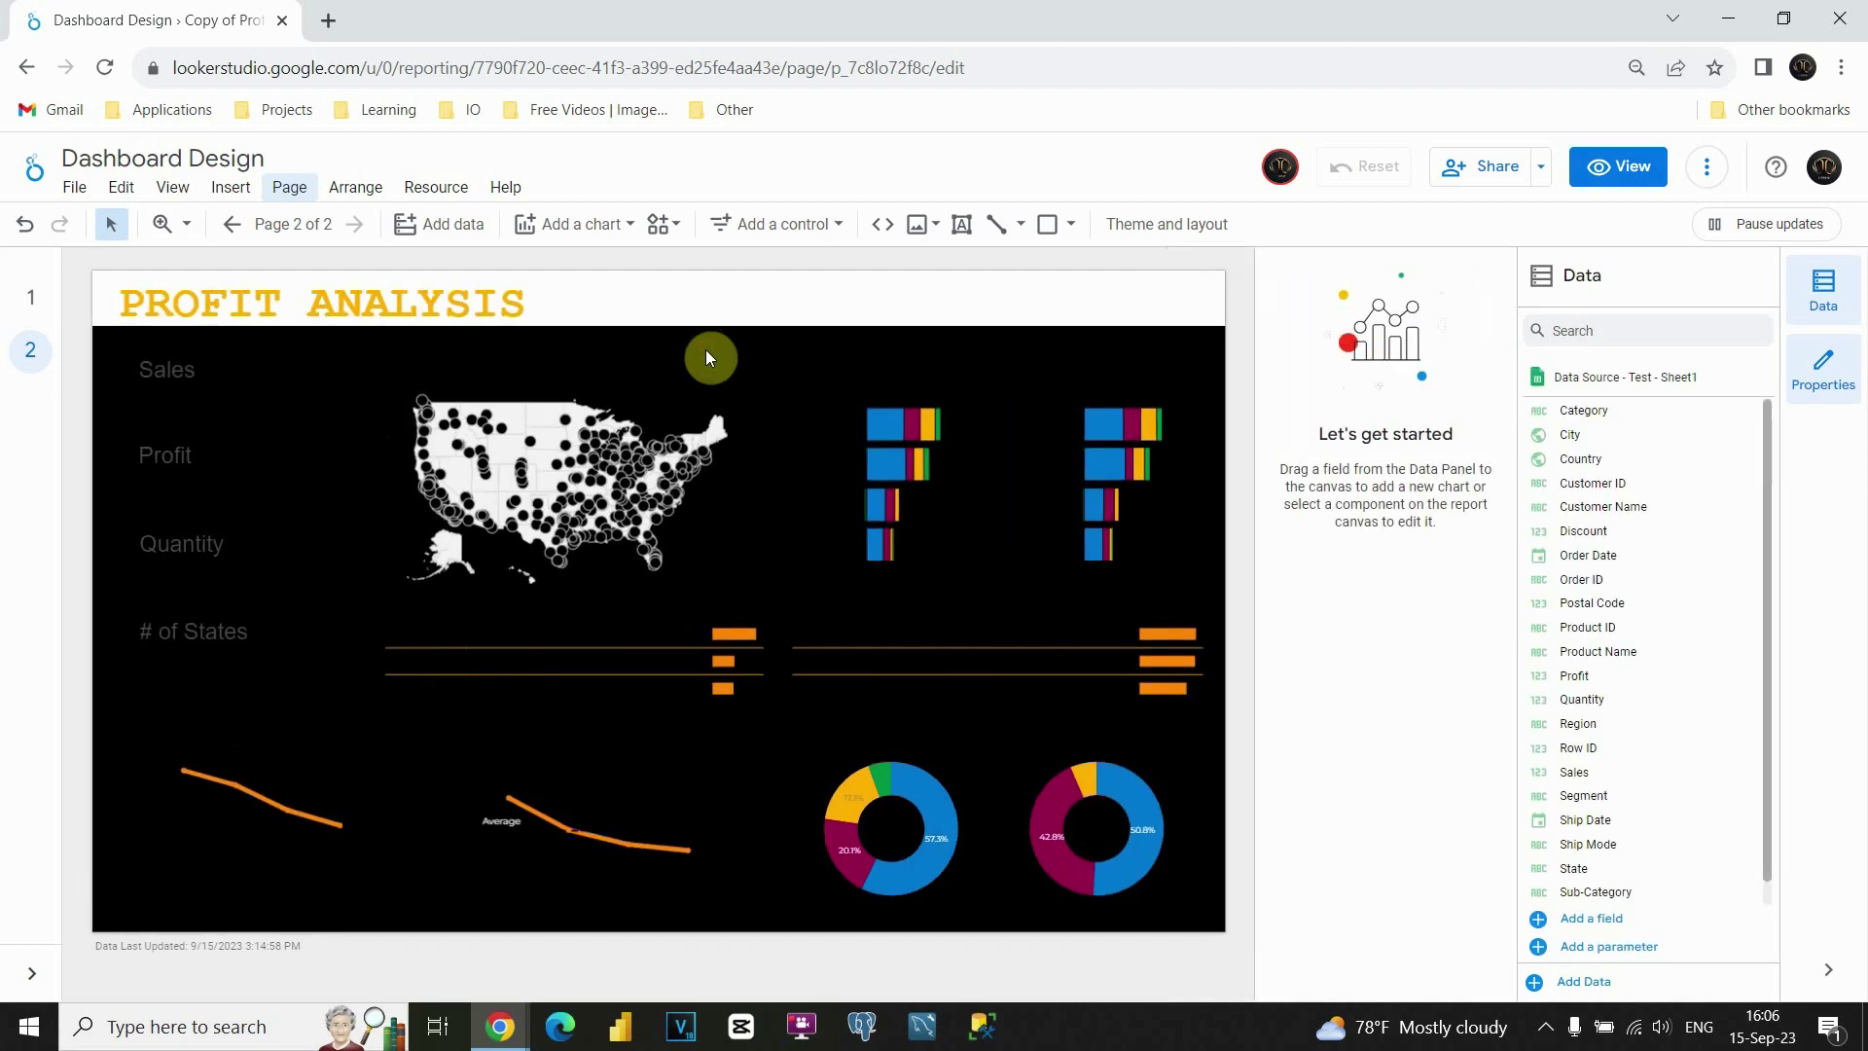
# - Set the opacity of the white rectangle behind the PROFIT ANALYSIS title to 20%
pyautogui.click(707, 301)
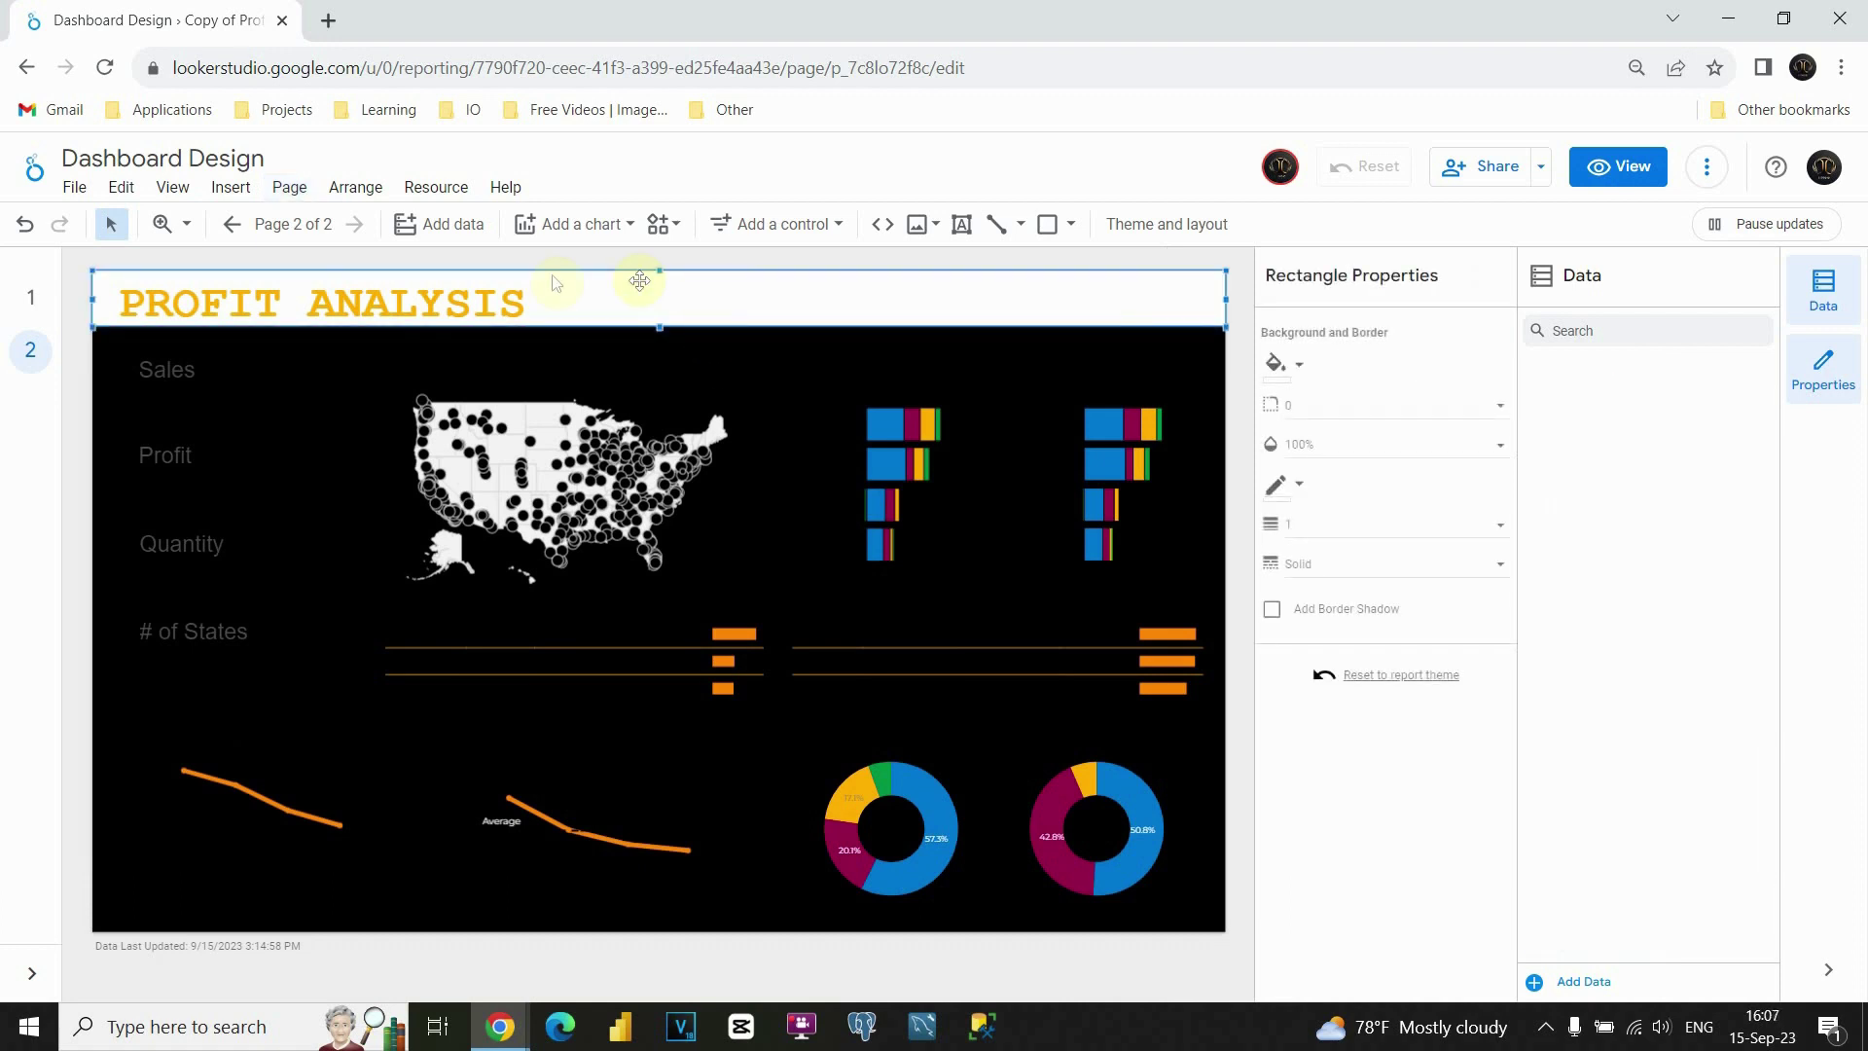
pyautogui.click(1304, 447)
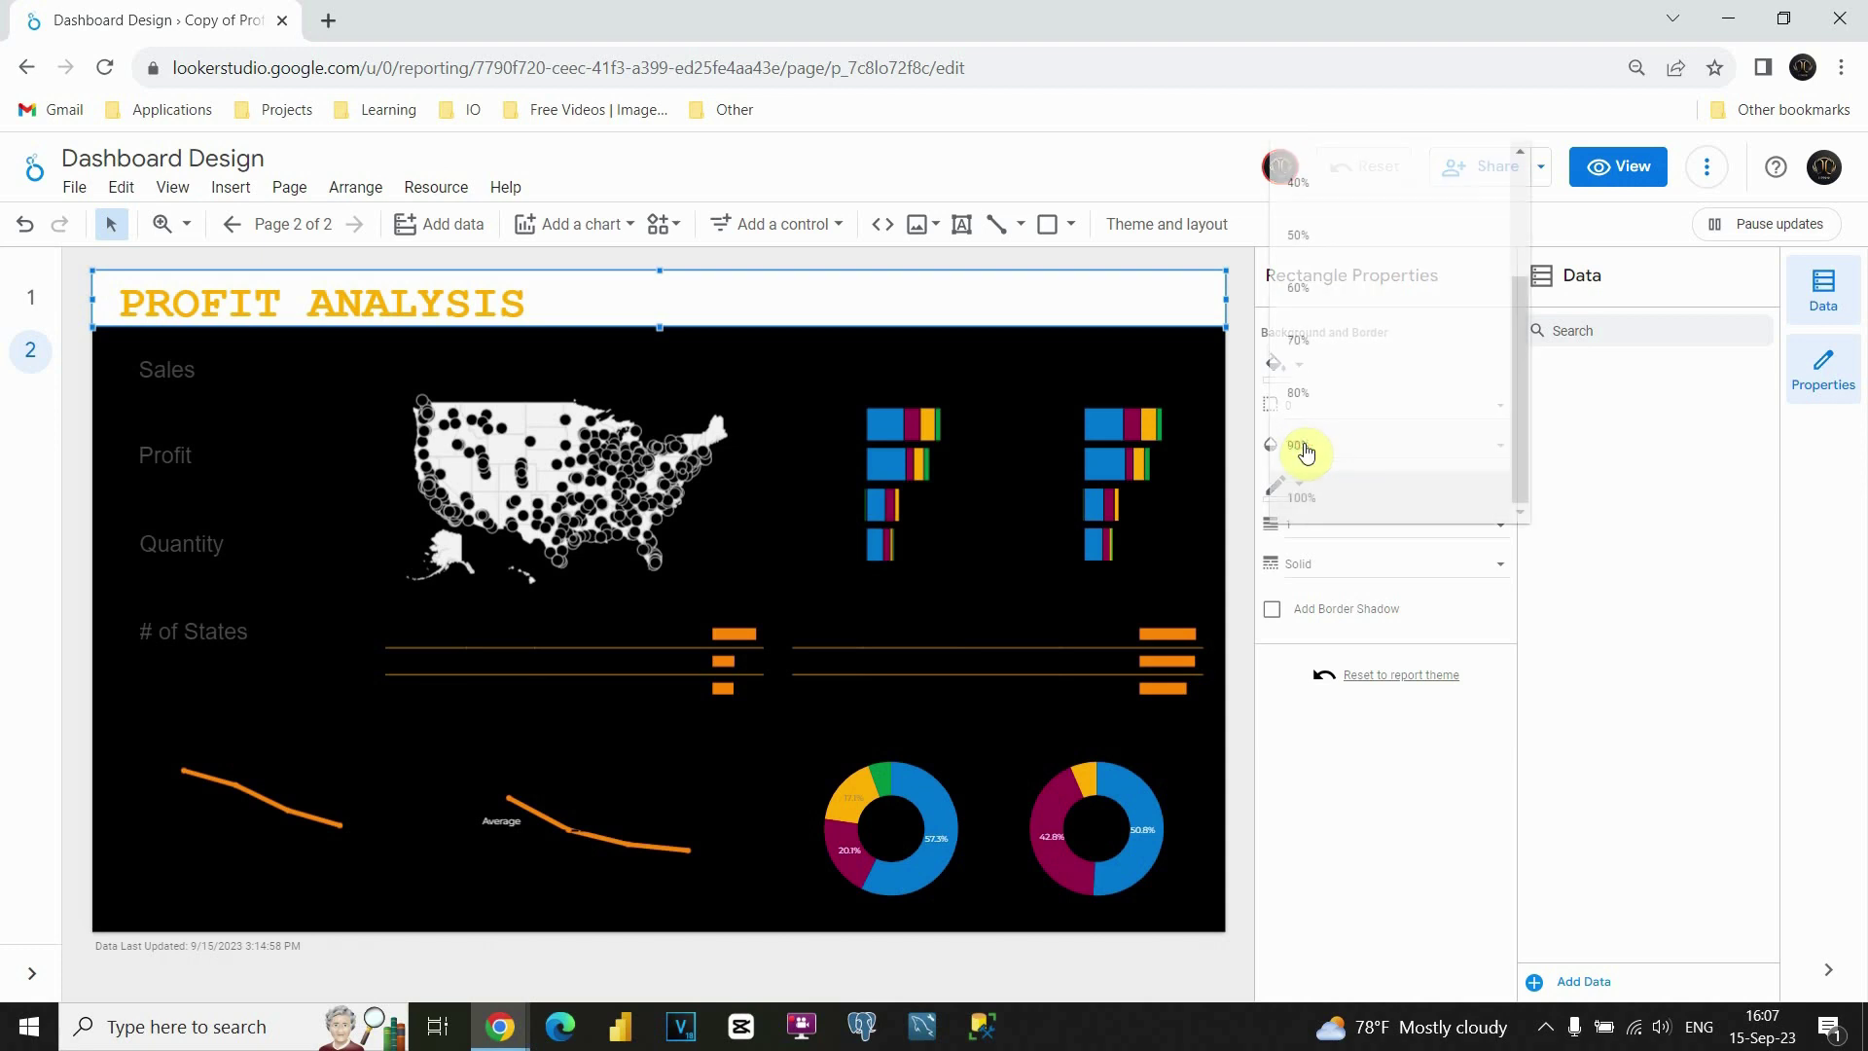
pyautogui.click(1328, 271)
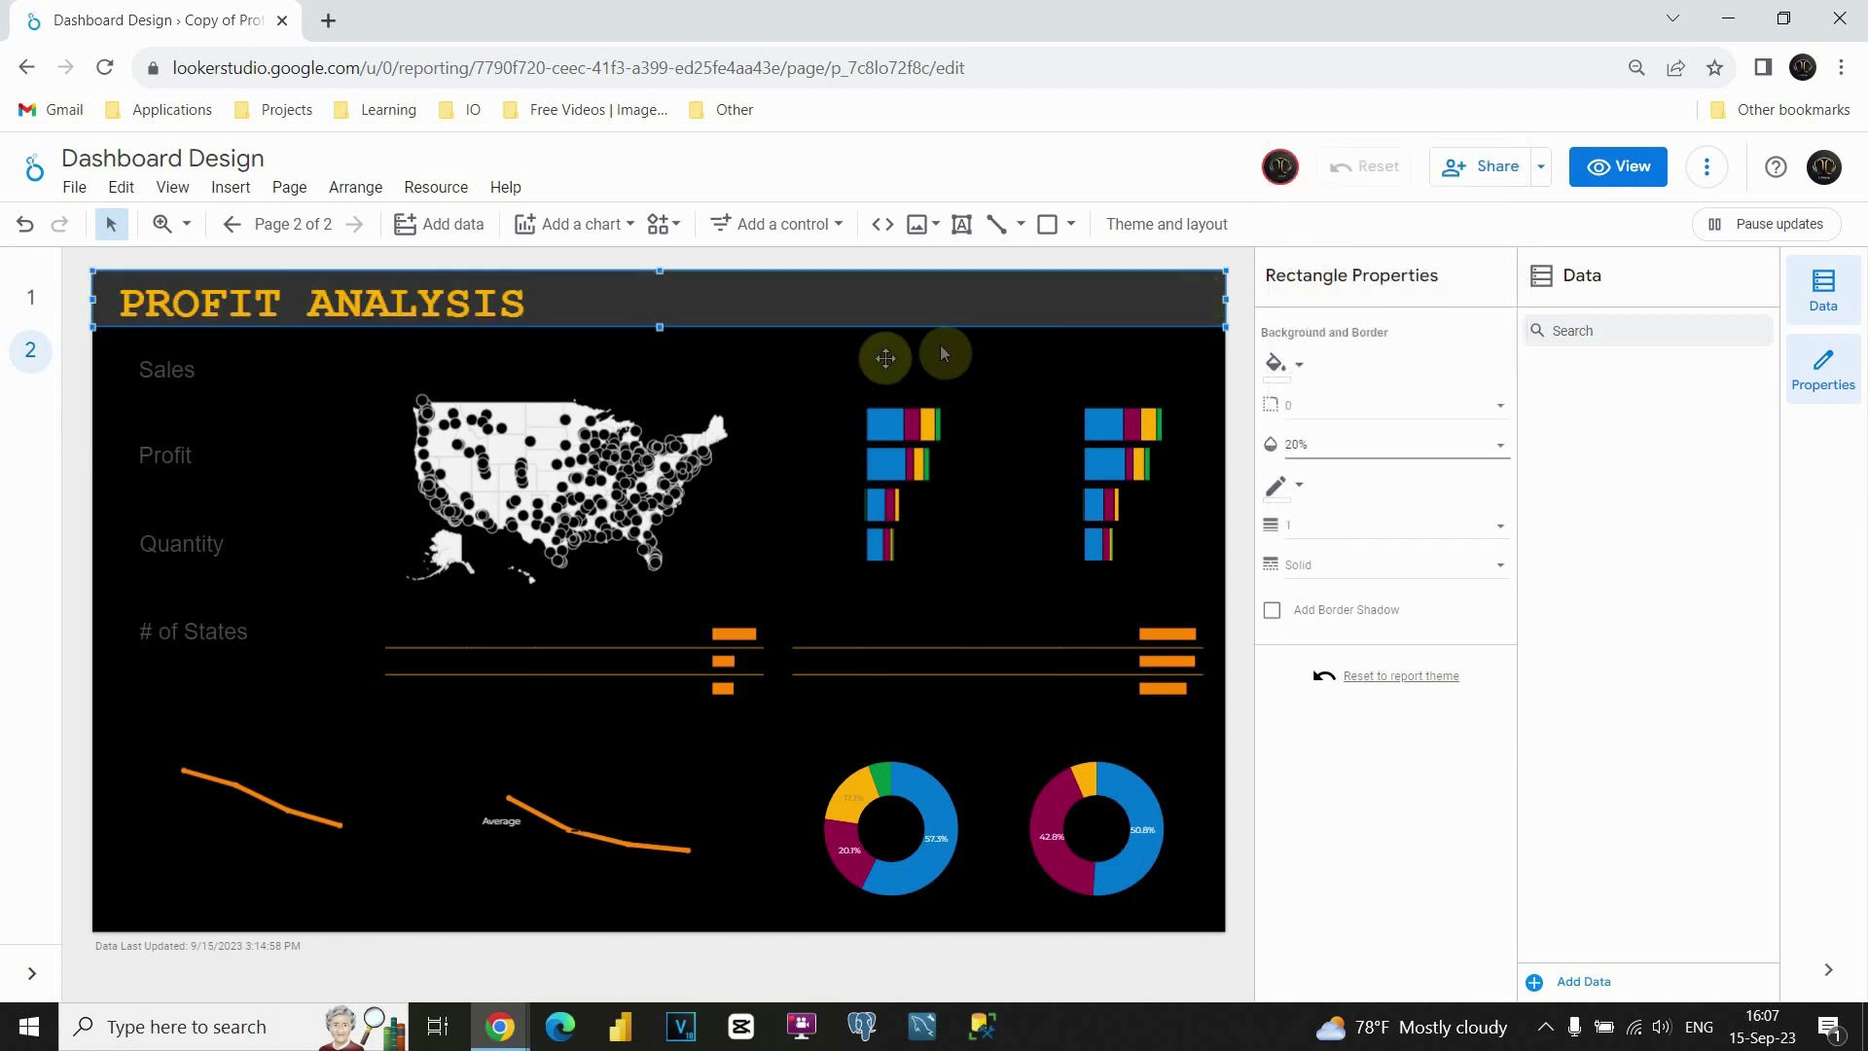
pyautogui.click(828, 358)
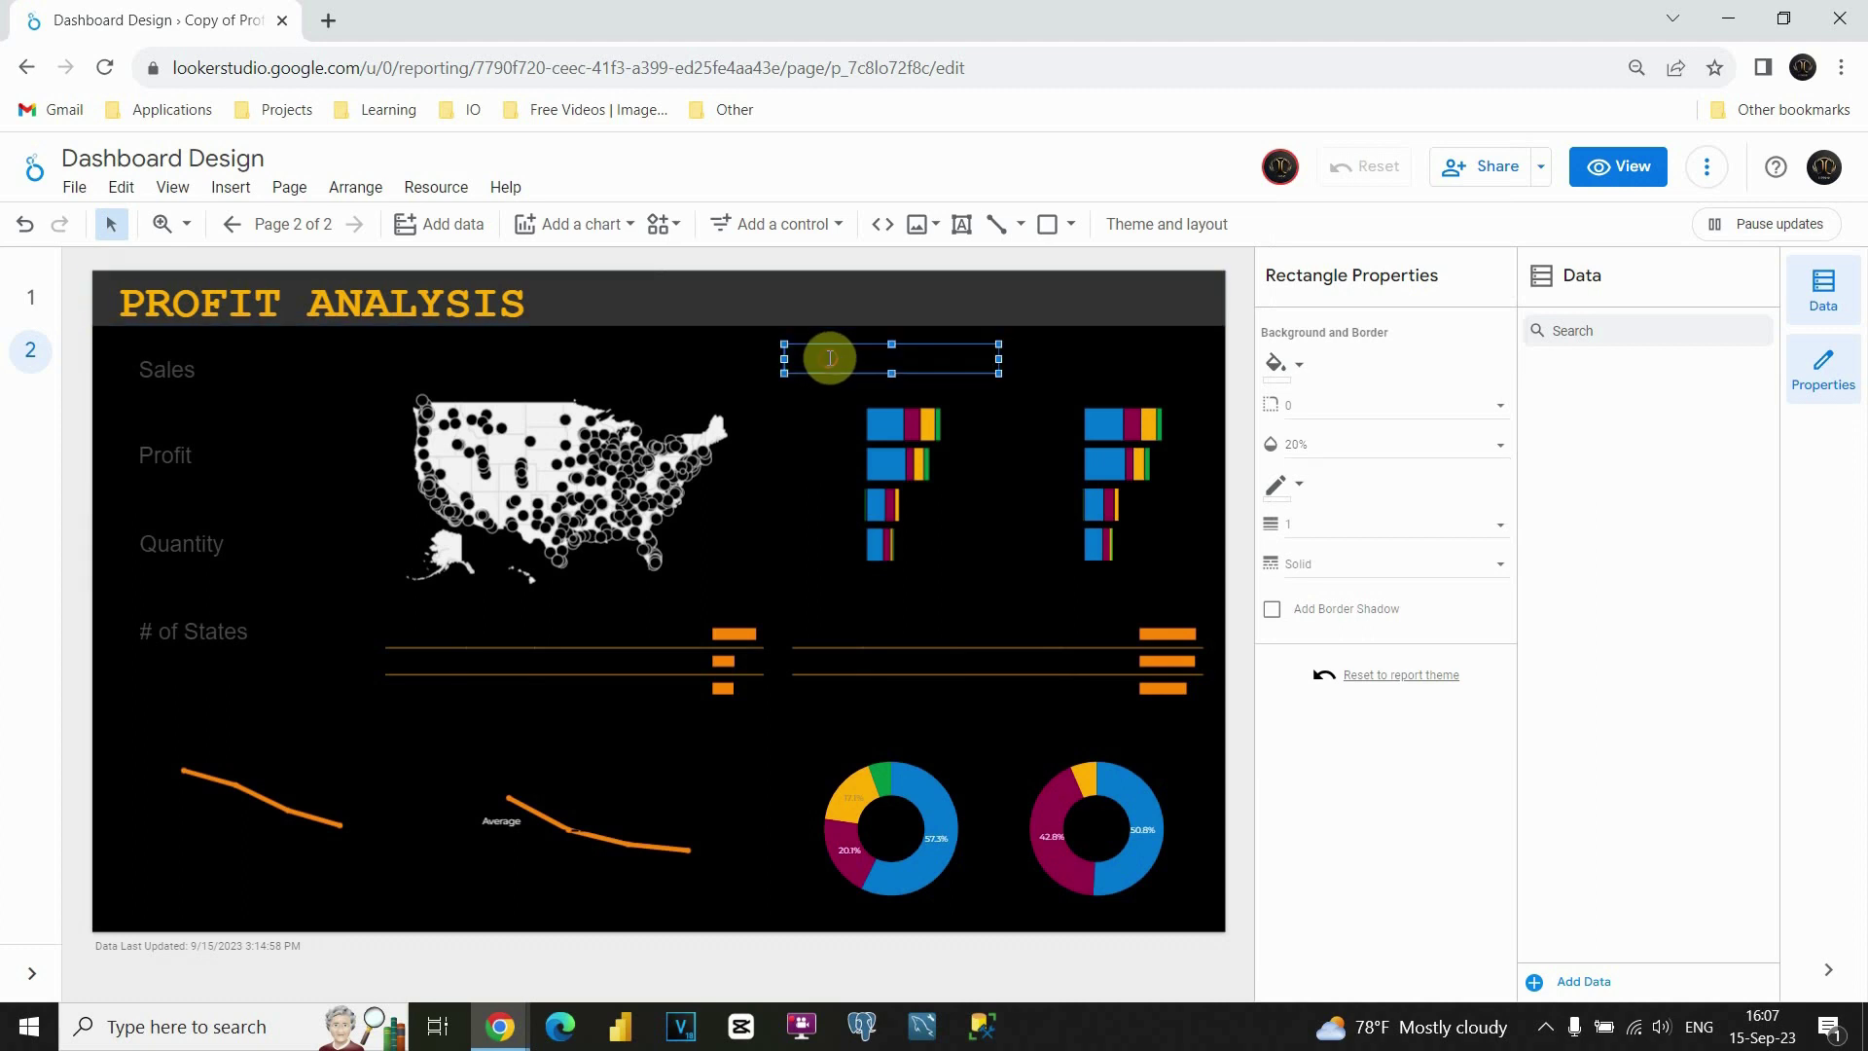
pyautogui.click(761, 362)
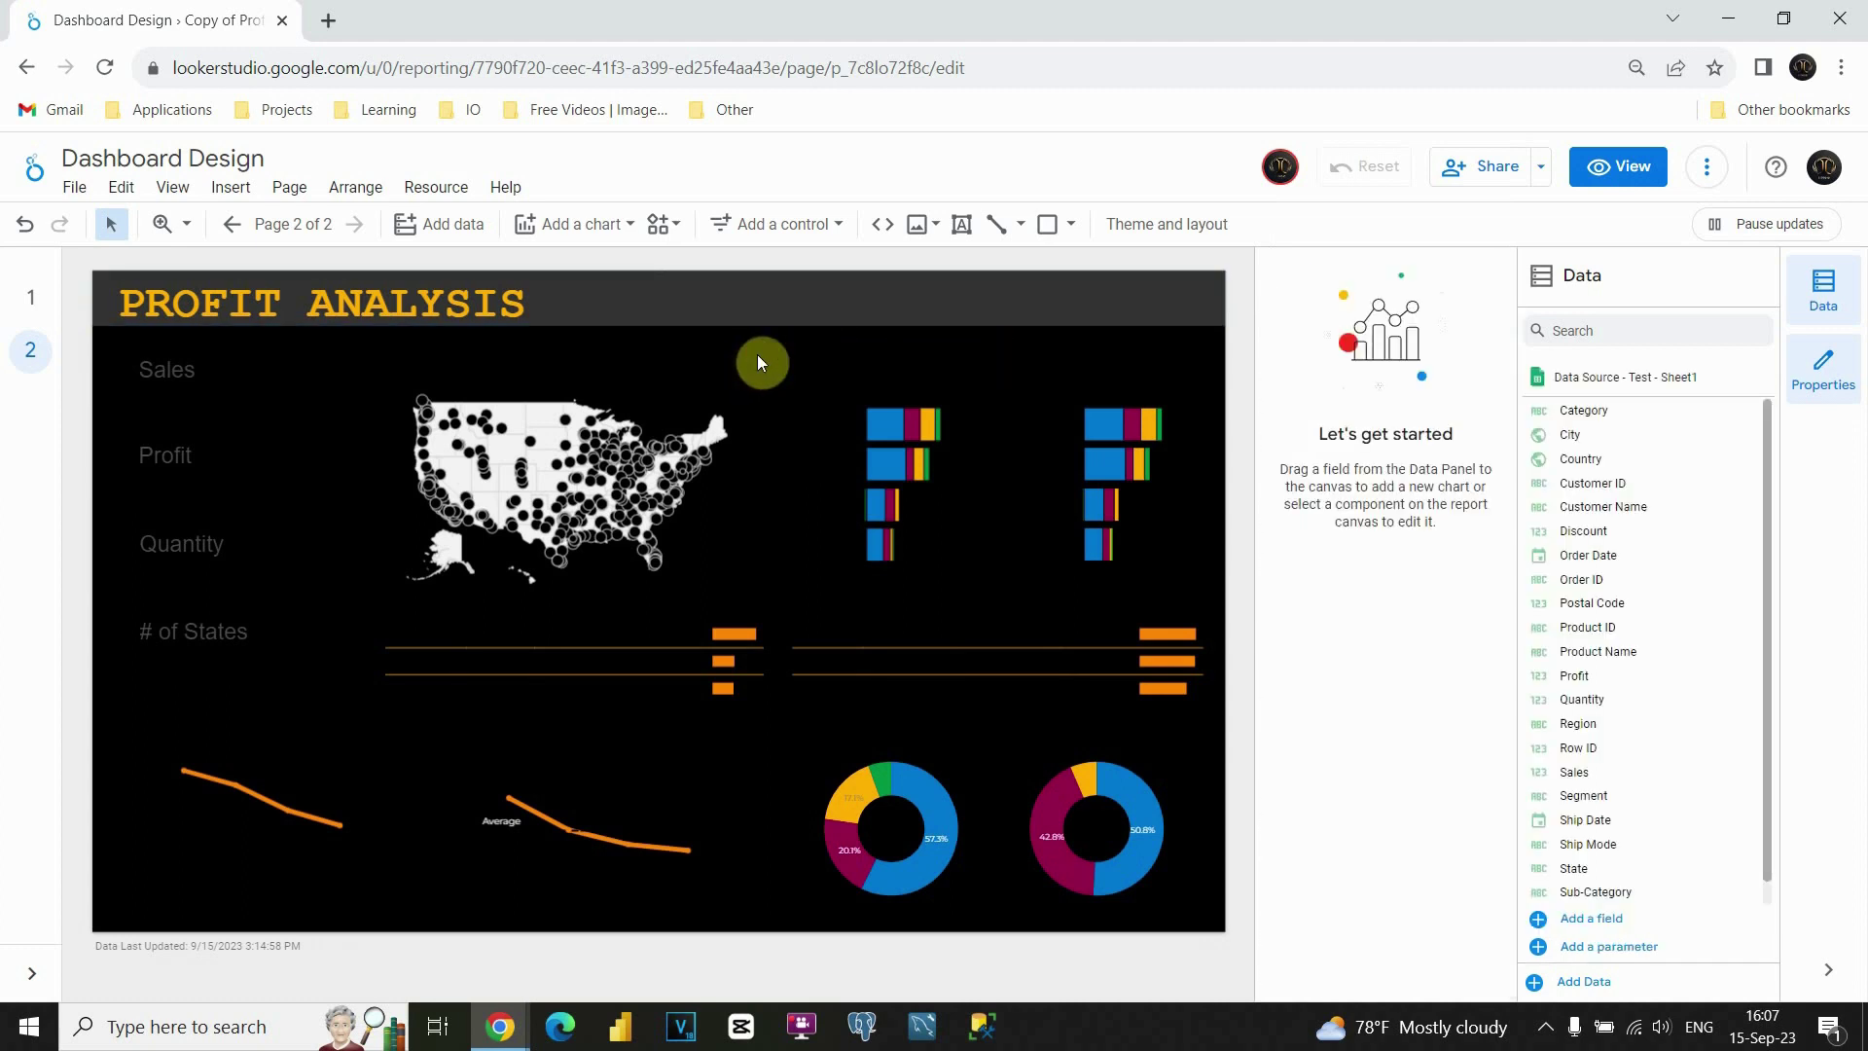
# - Duplicate the title rectangle, place the copy over the Sales label and narrow it to the scorecard column's width
pyautogui.click(775, 311)
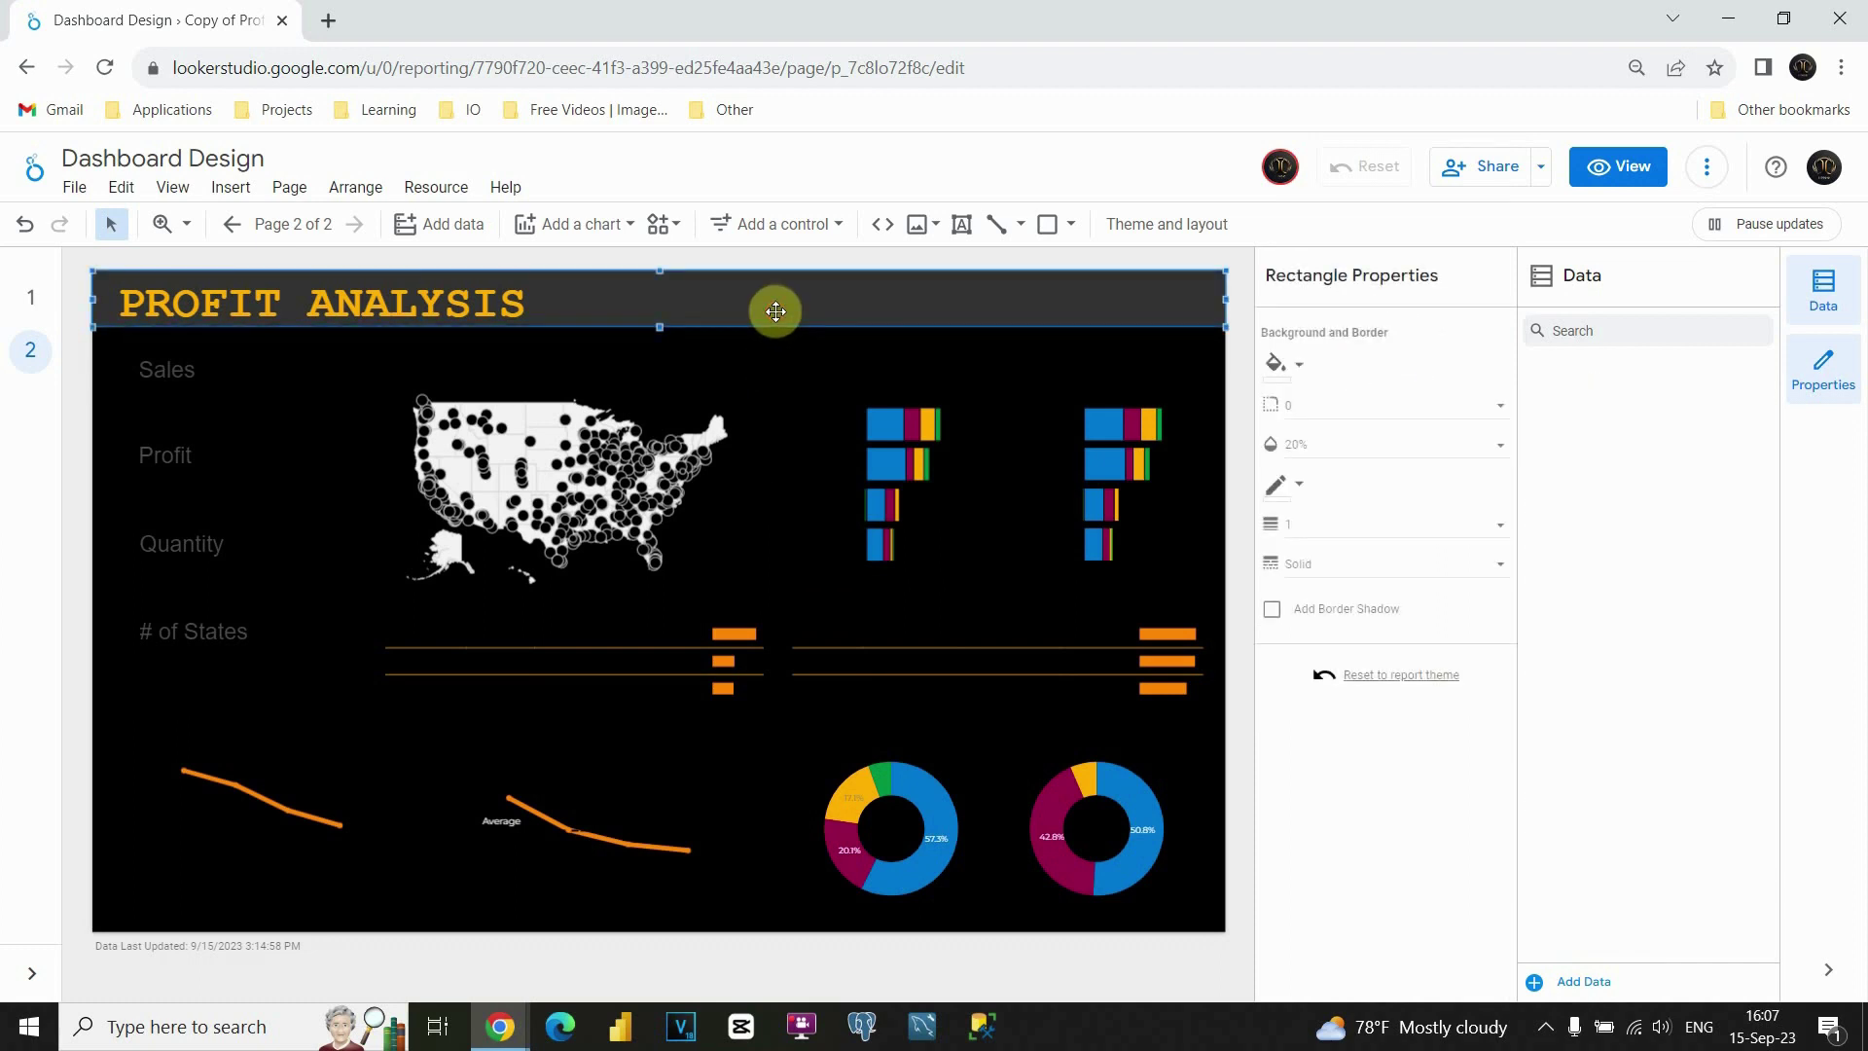
pyautogui.click(741, 364)
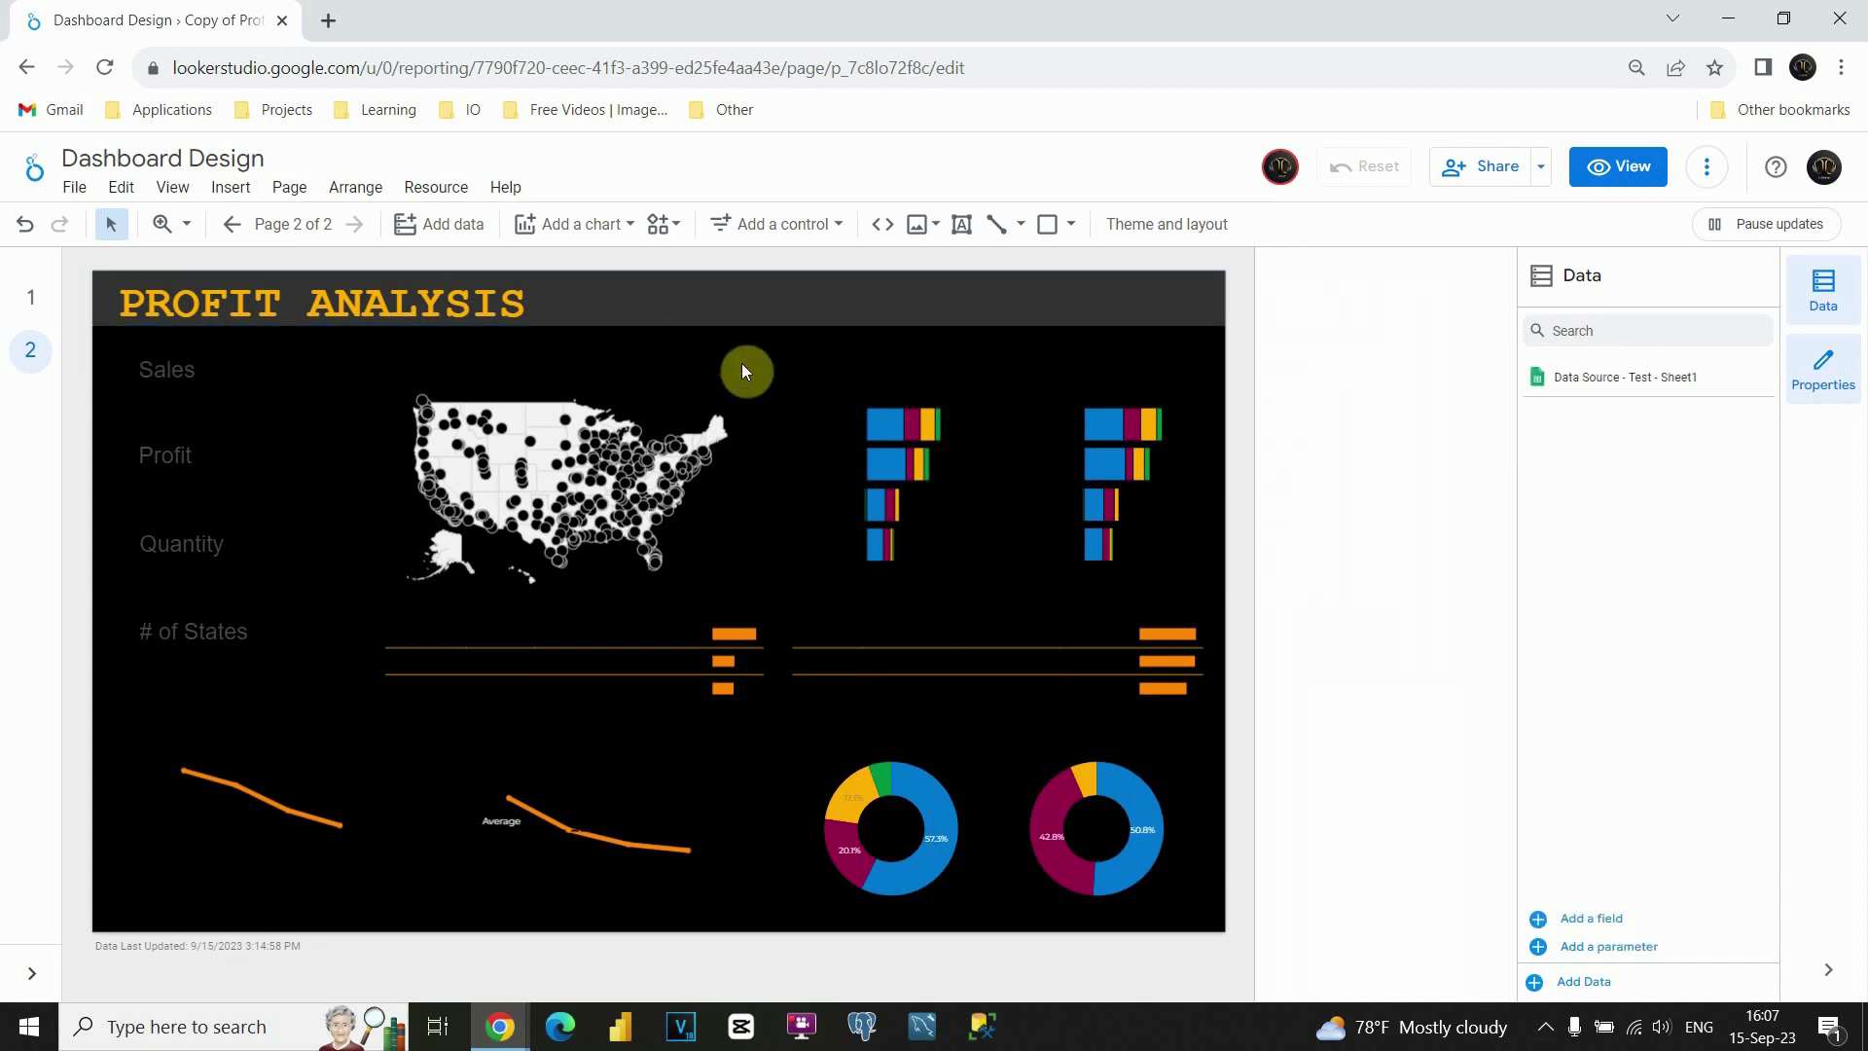
pyautogui.click(748, 316)
pyautogui.moveTo(755, 304); pyautogui.dragTo(761, 375)
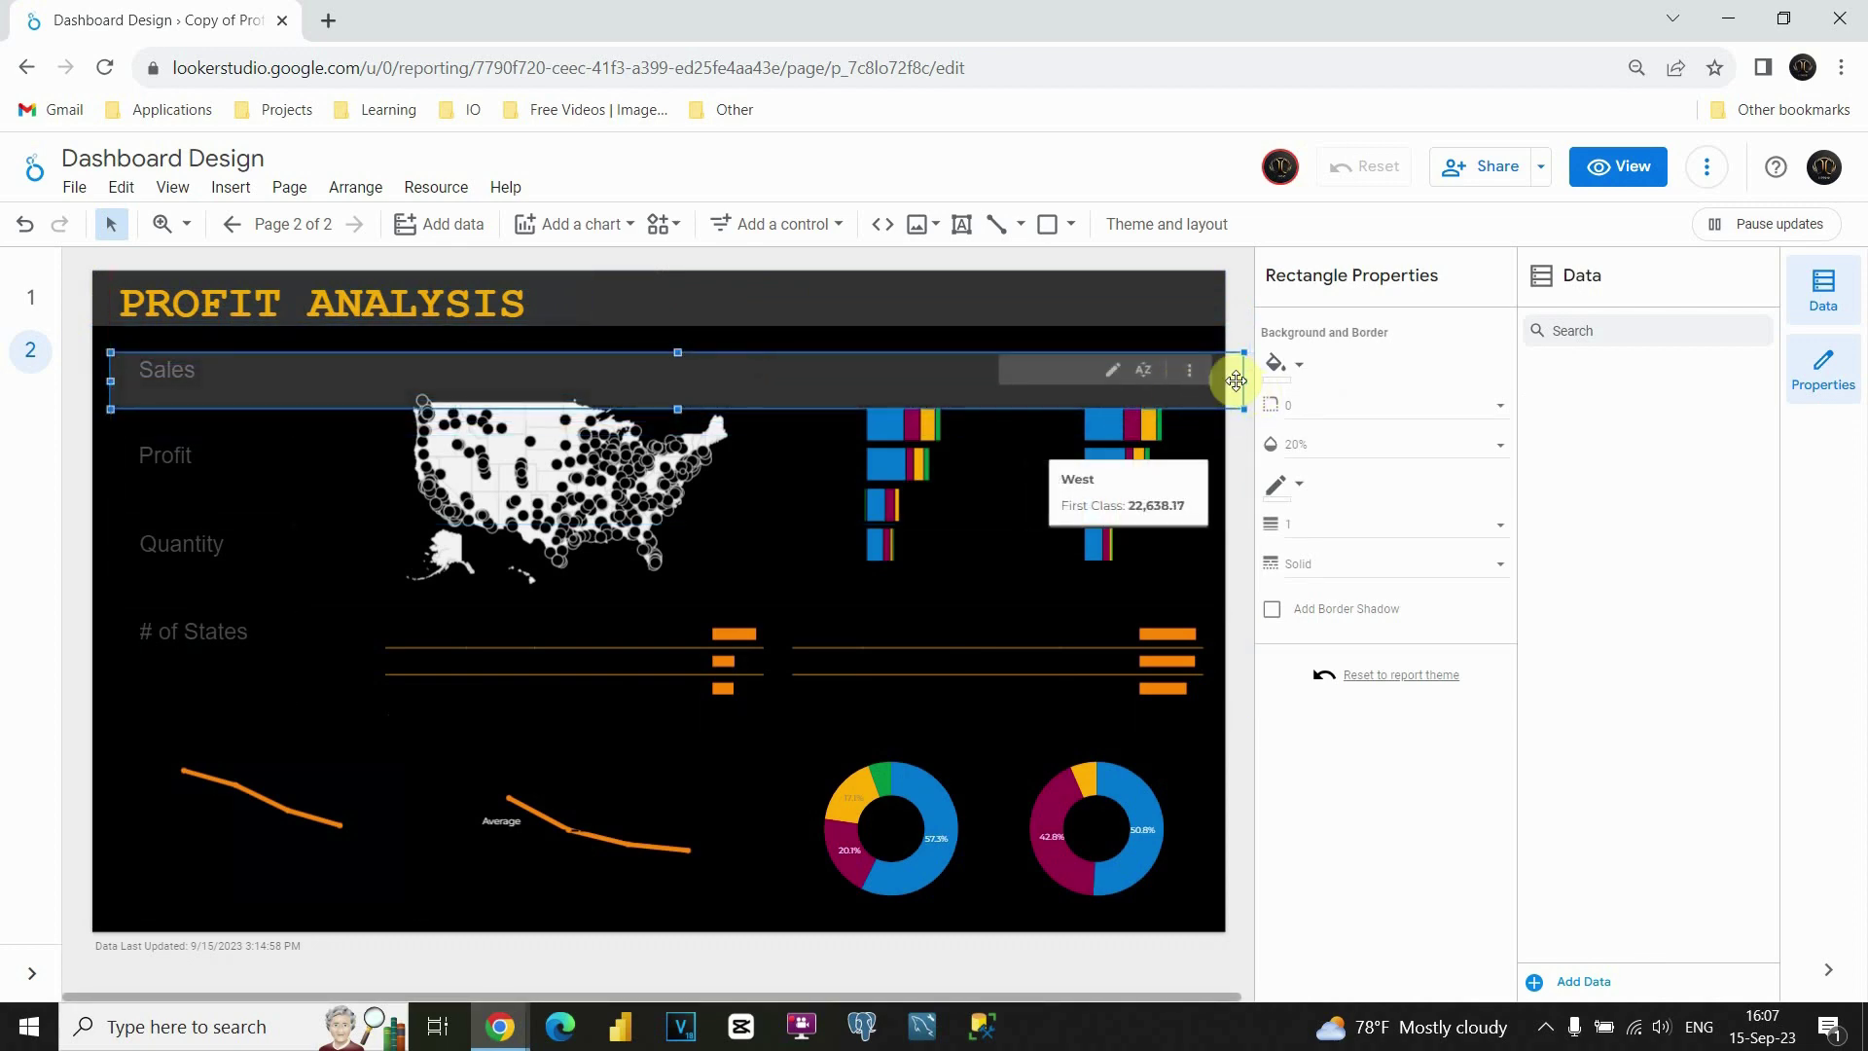
pyautogui.moveTo(1243, 377); pyautogui.dragTo(336, 408)
pyautogui.click(366, 343)
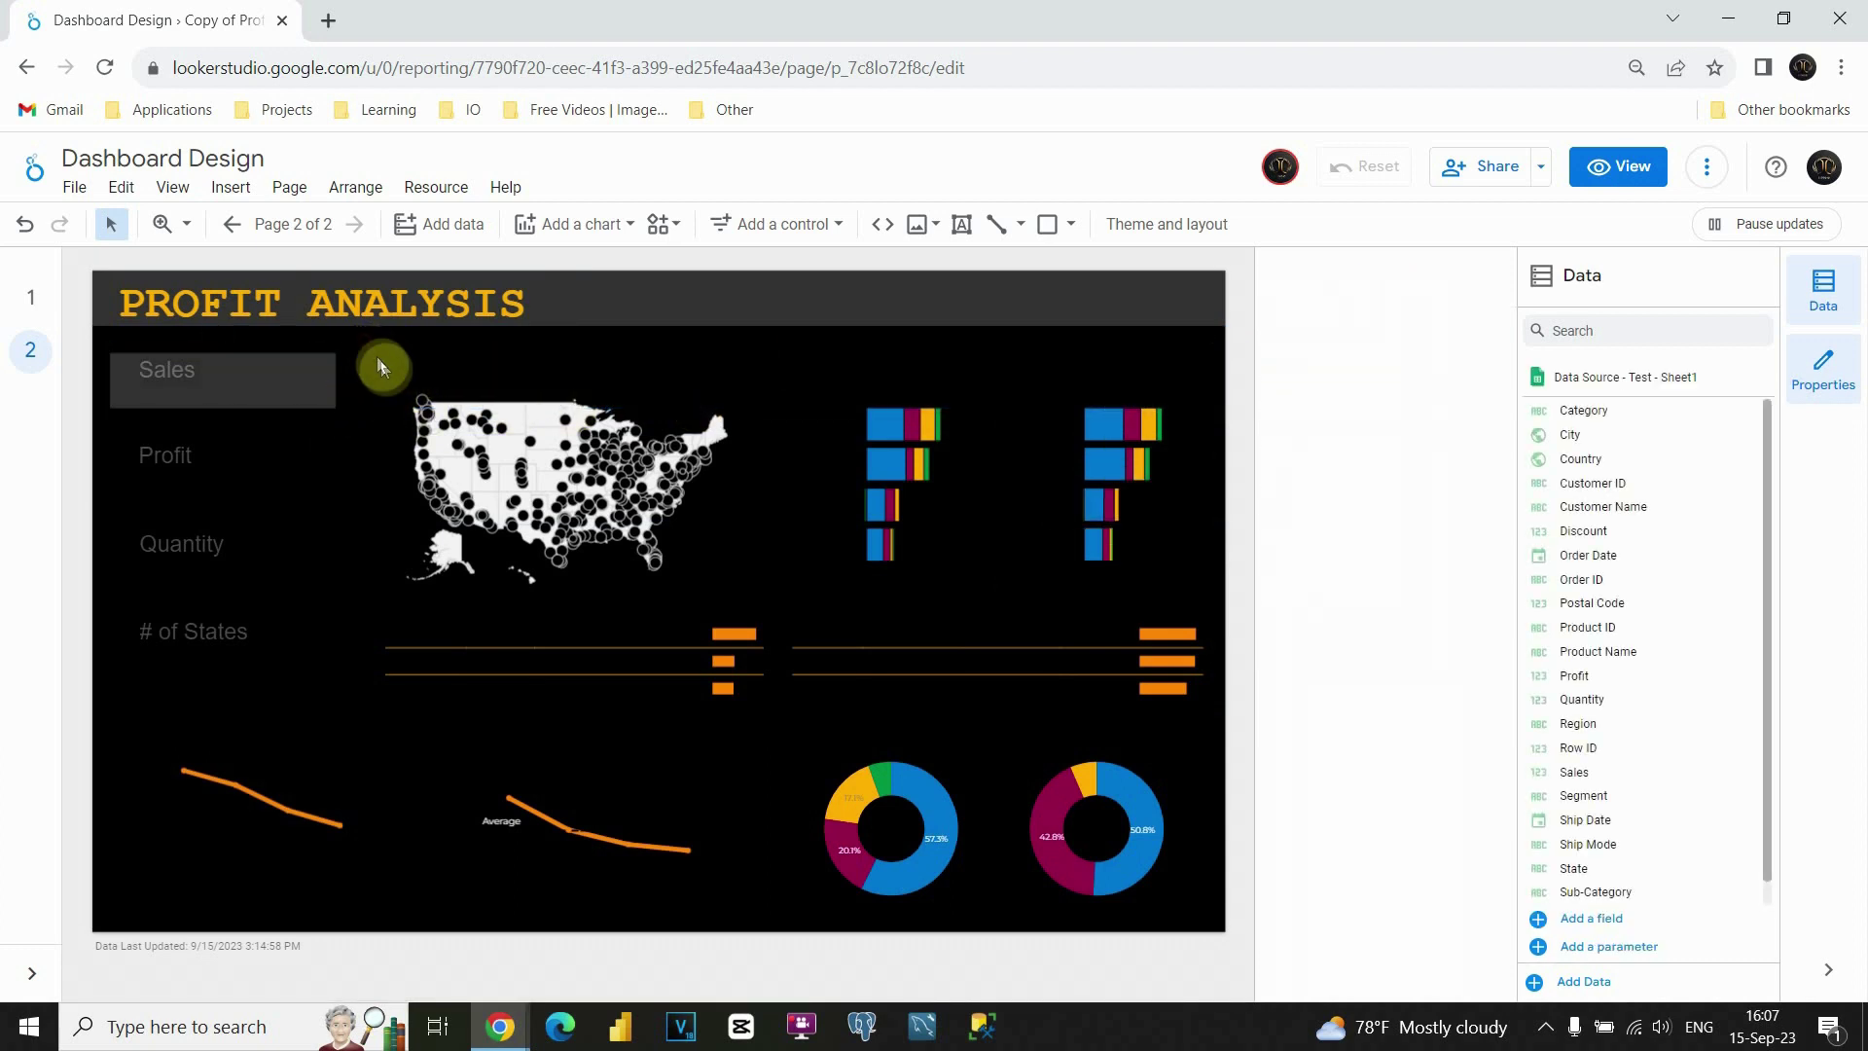
# - Set the corner radius of the rectangle over the Sales label to 5
pyautogui.click(298, 383)
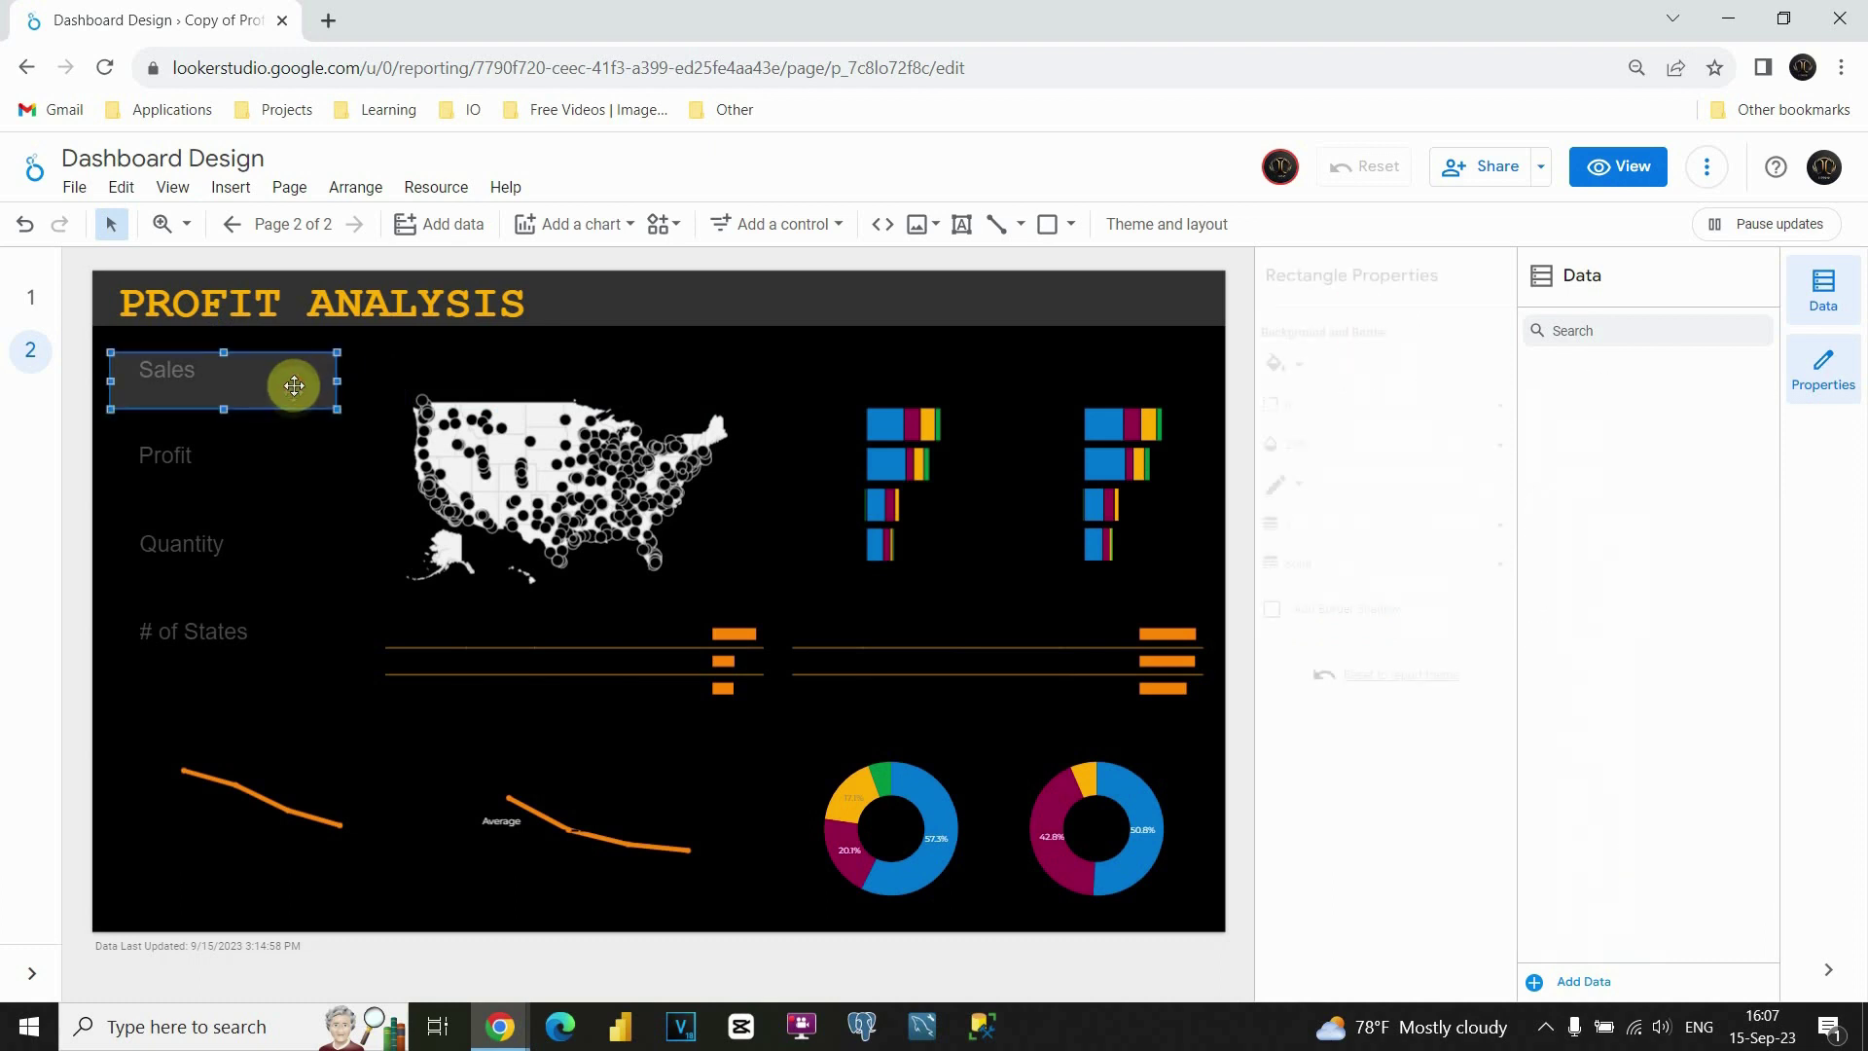
pyautogui.click(1290, 405)
pyautogui.click(1313, 661)
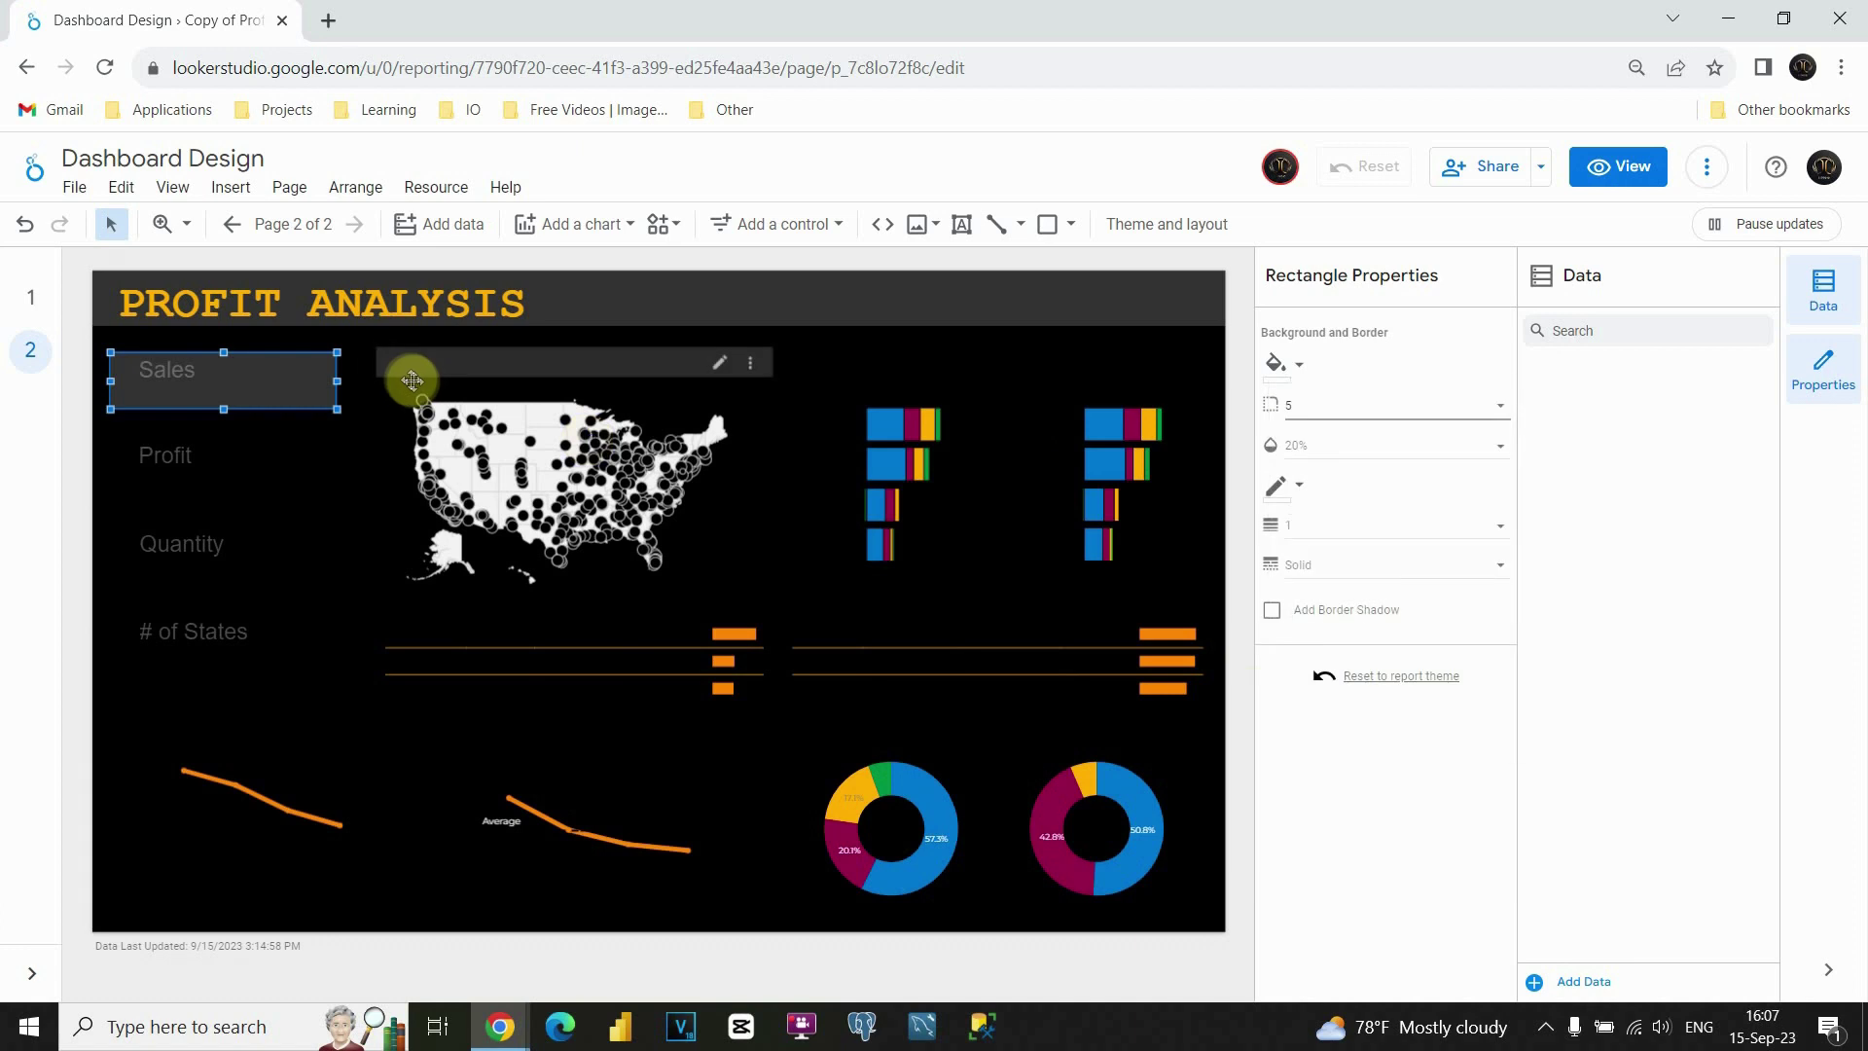
pyautogui.click(368, 345)
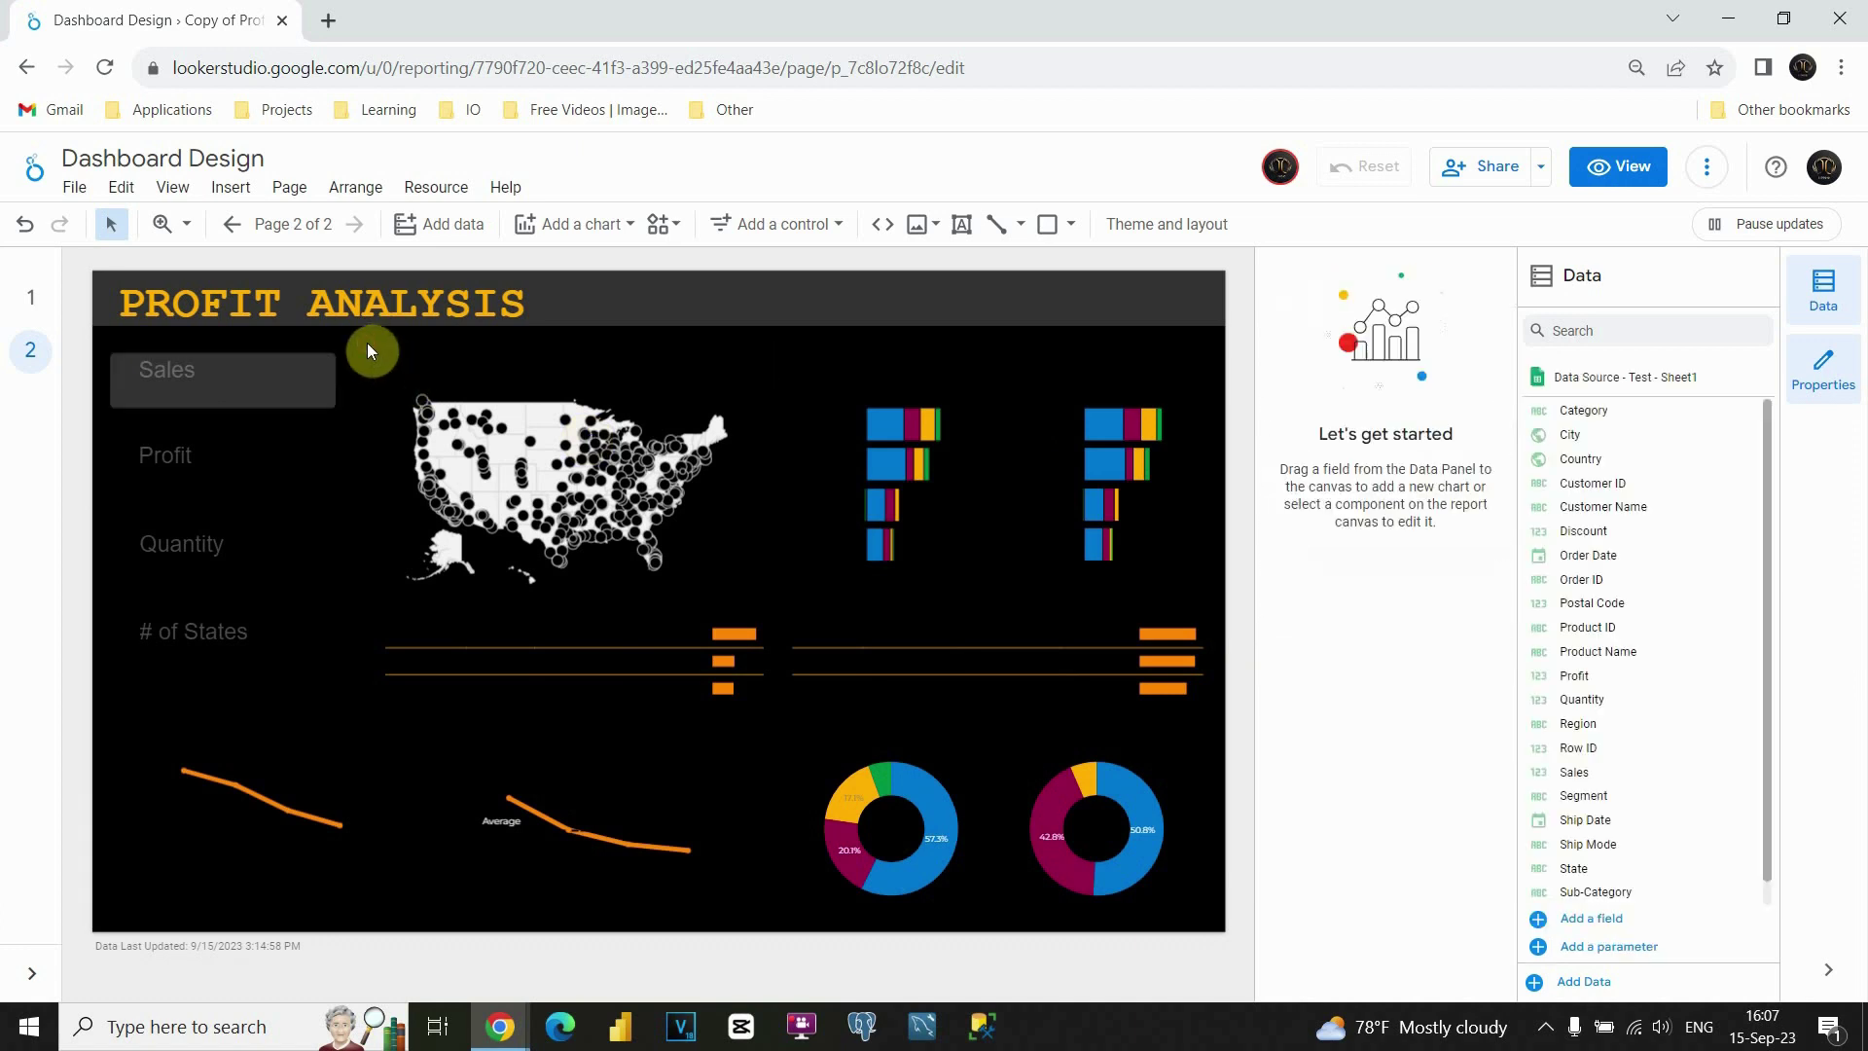
# - Set the corner radius of the rectangle over the Sales label to 10
pyautogui.click(281, 379)
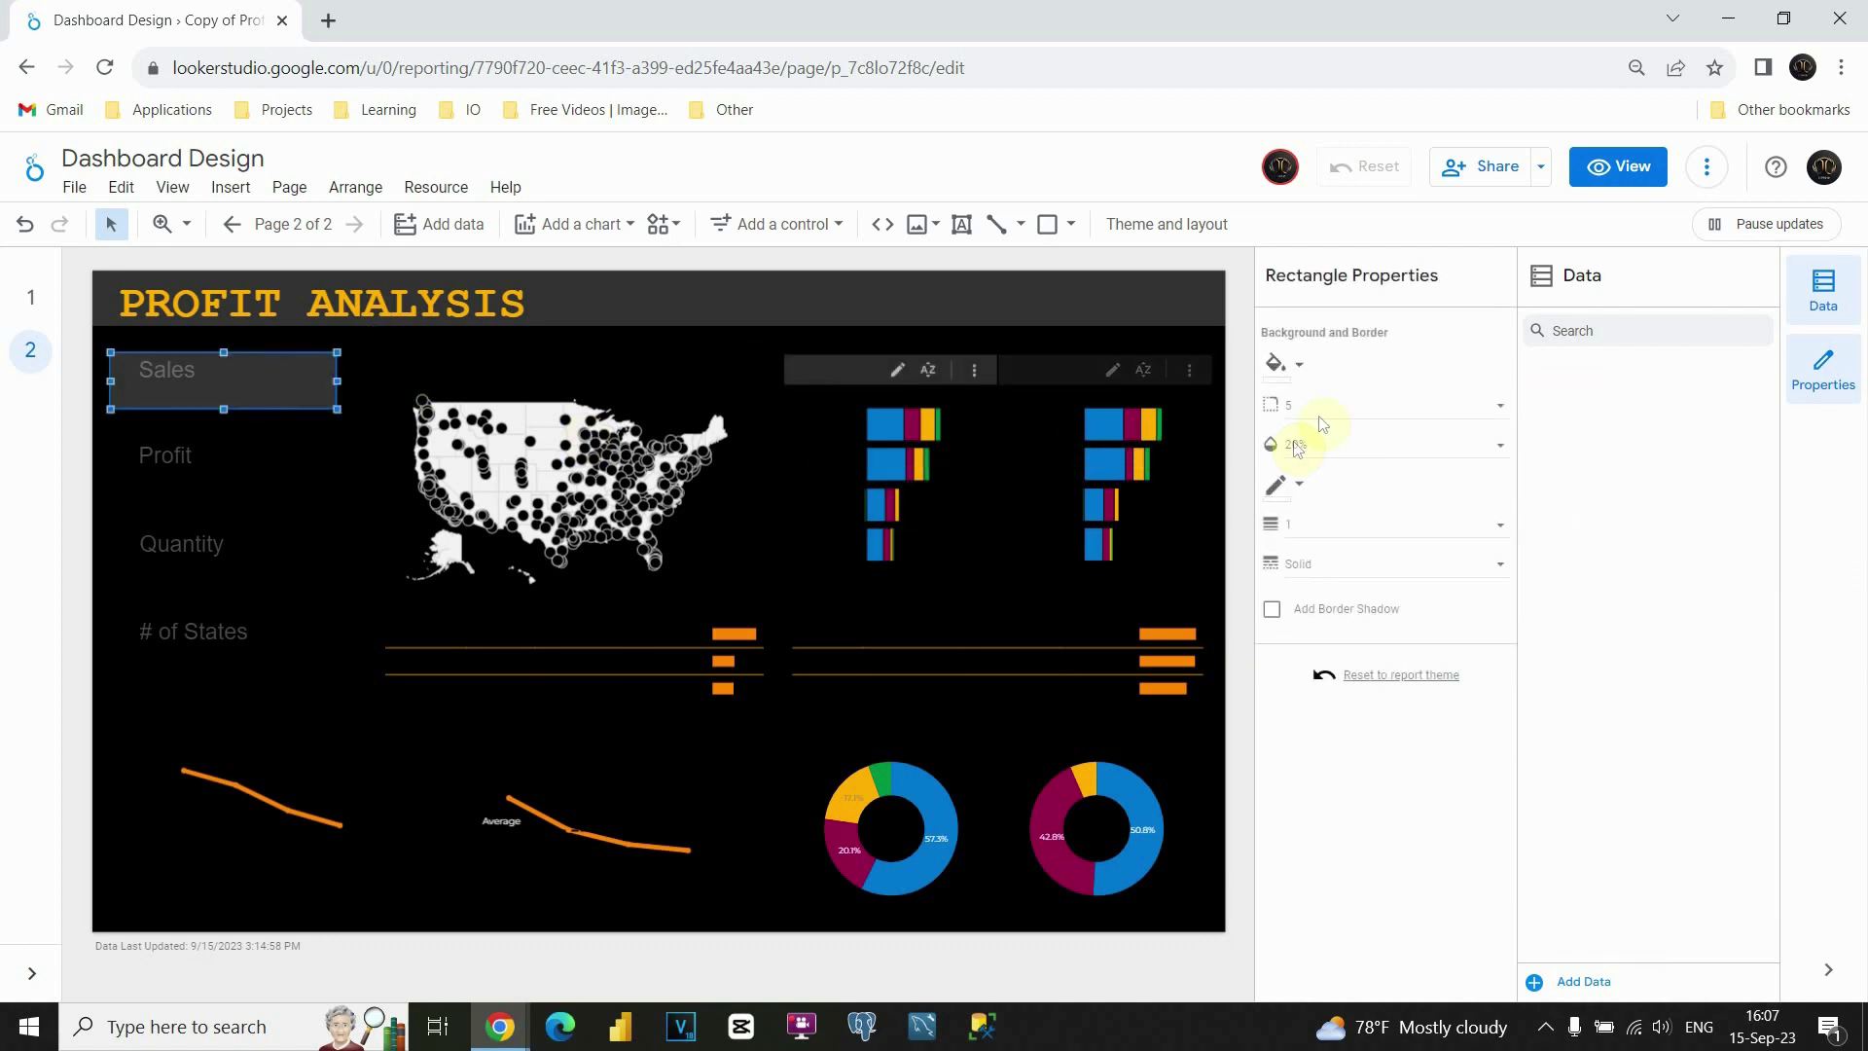
pyautogui.click(1313, 405)
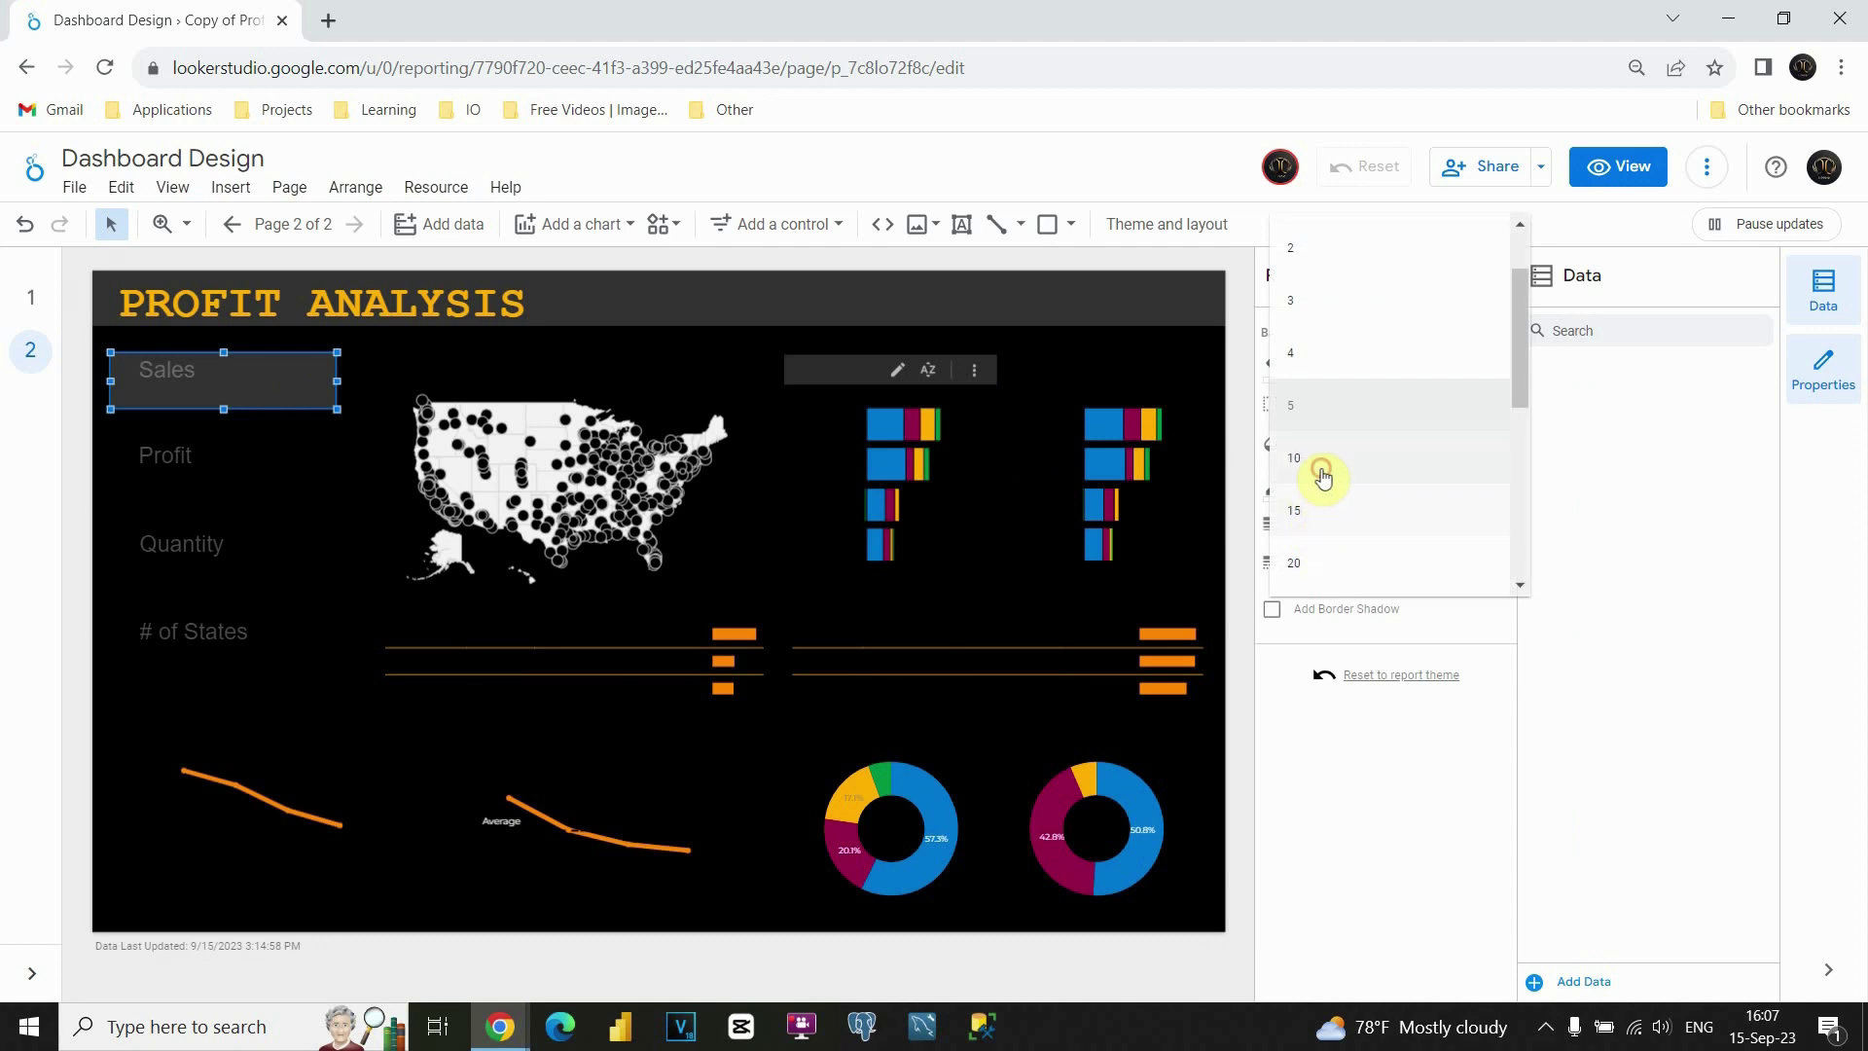
pyautogui.click(1317, 475)
pyautogui.click(372, 364)
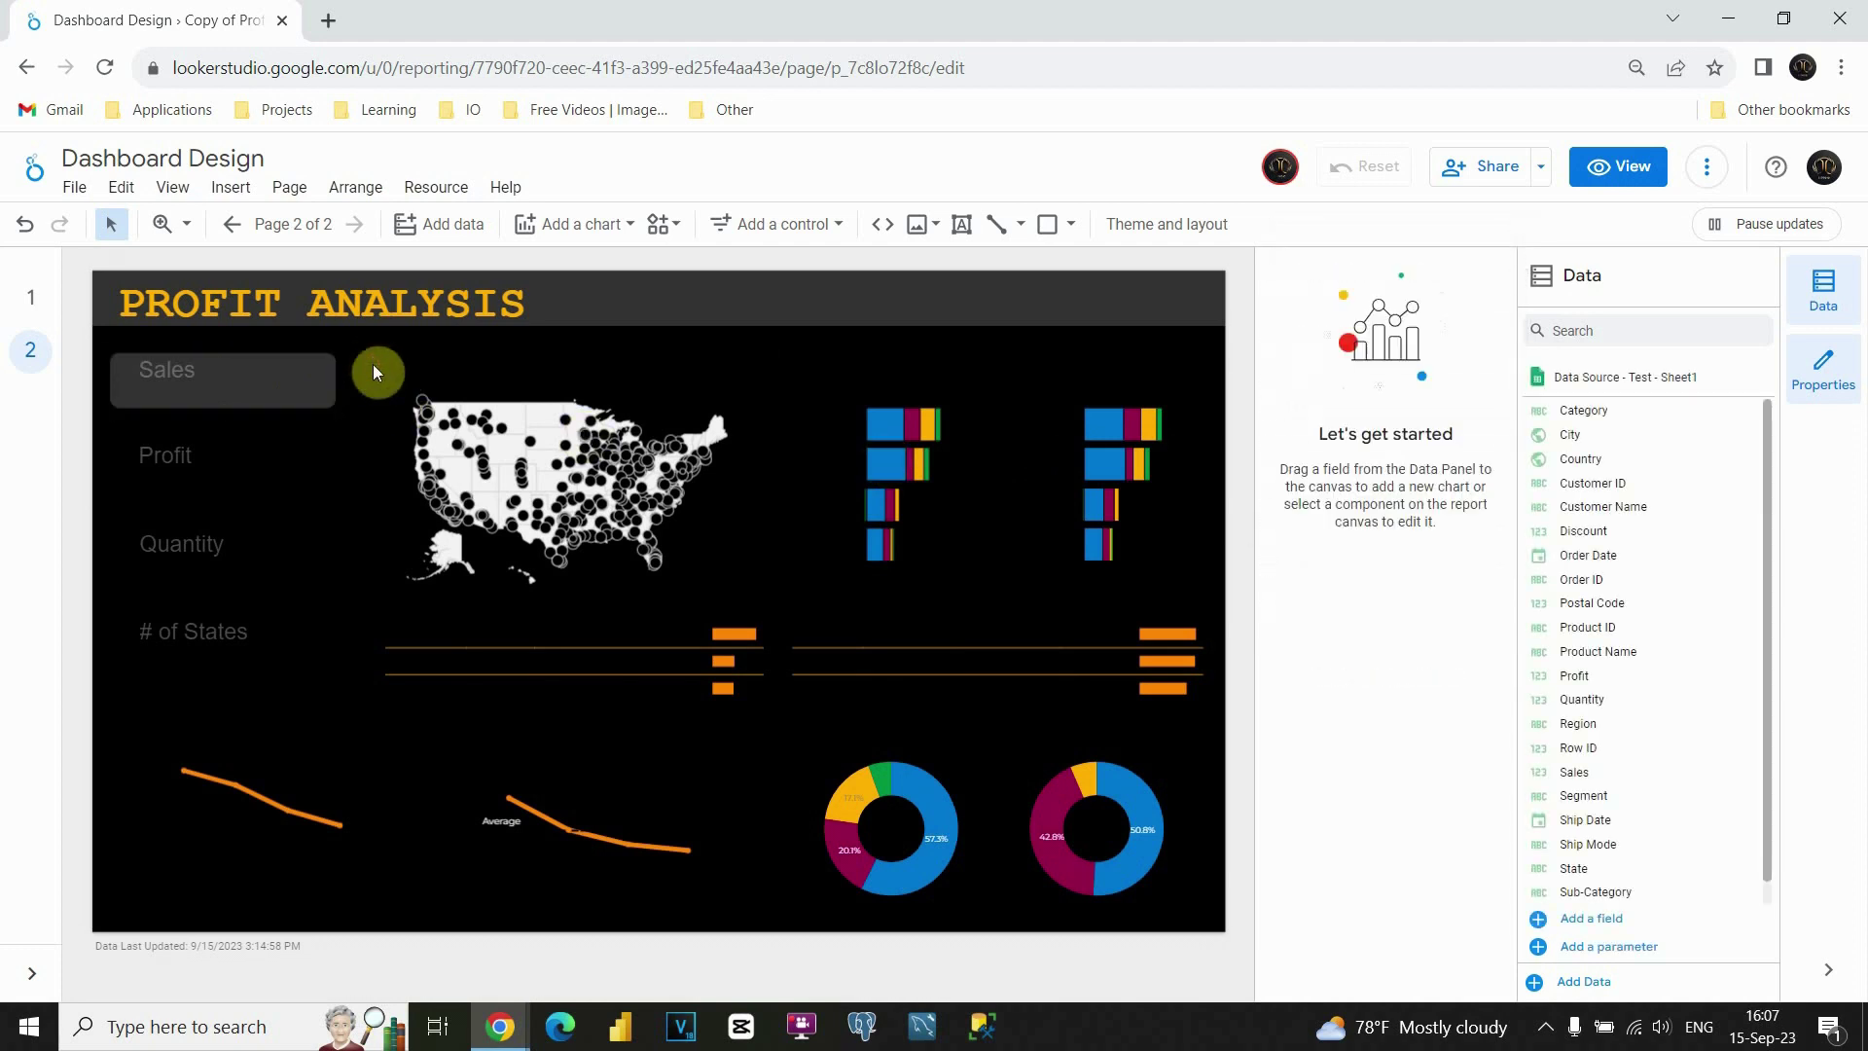
# - Extend the Sales rectangle downward so that it covers all four scorecards through # of States
pyautogui.click(237, 369)
pyautogui.moveTo(224, 408); pyautogui.dragTo(221, 713)
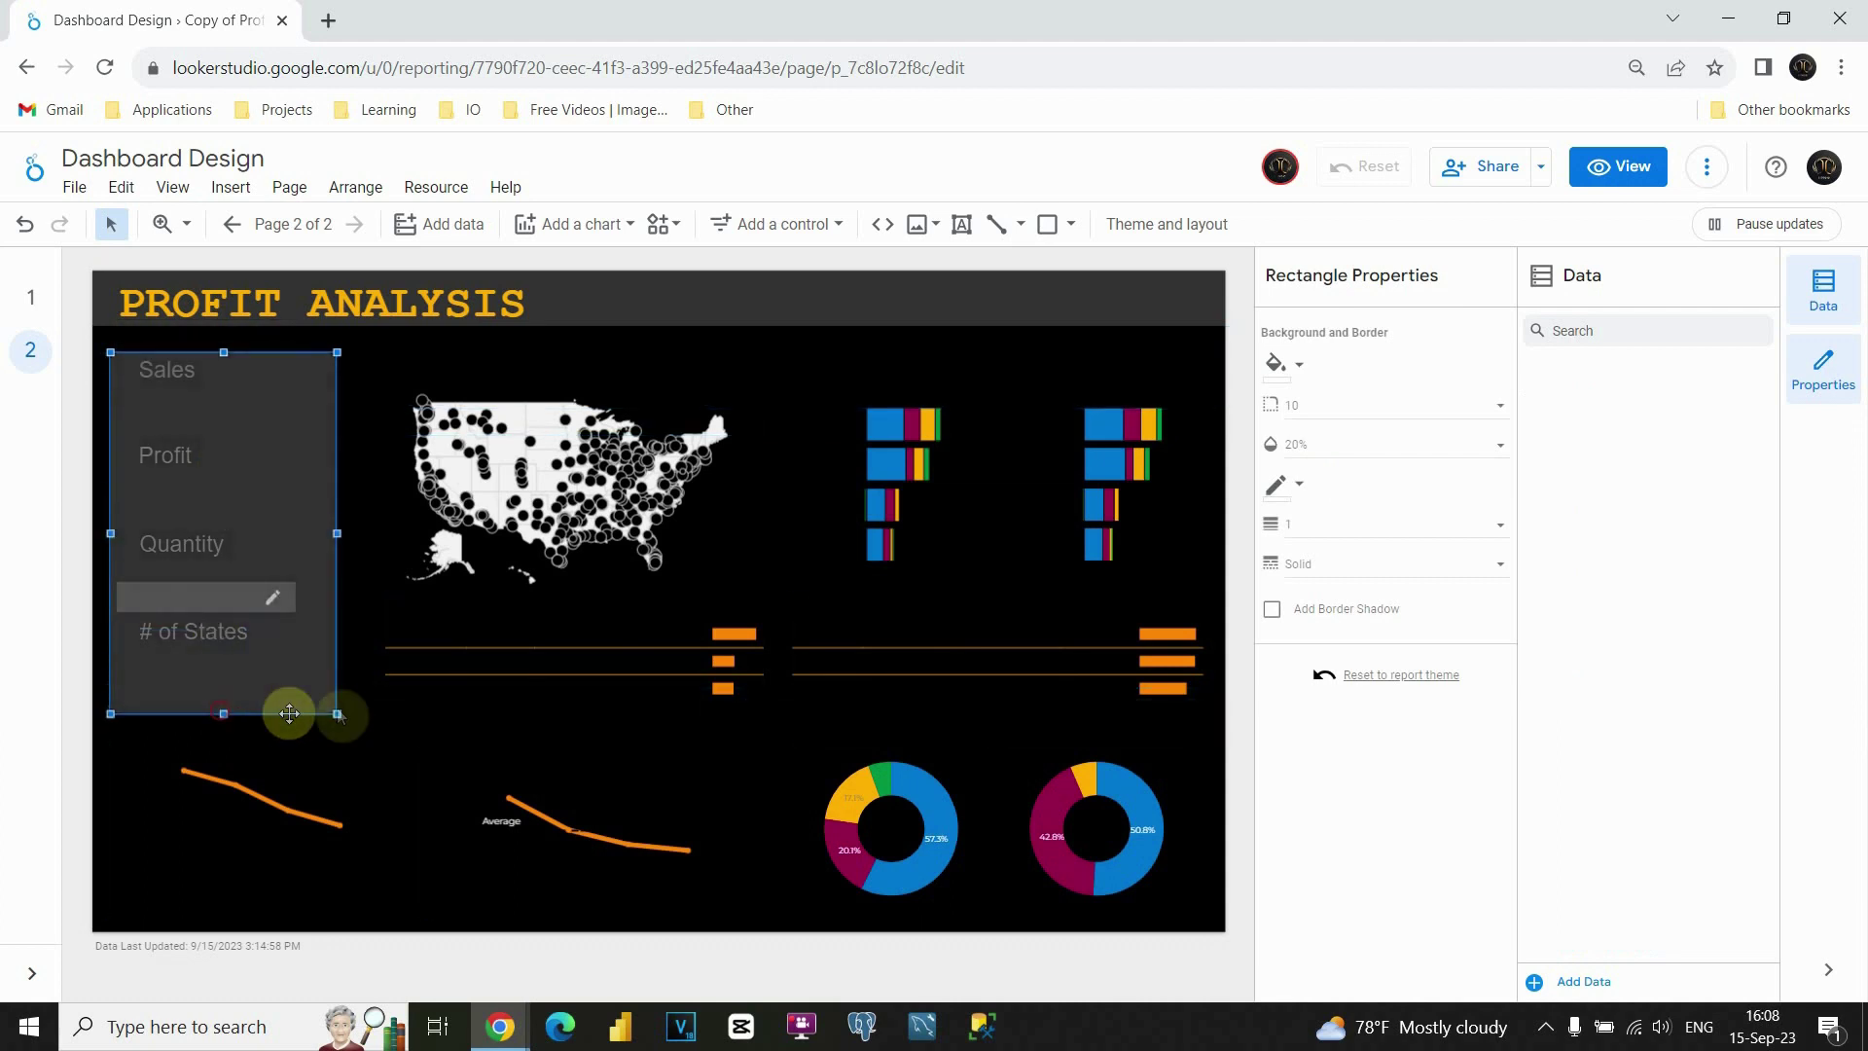
pyautogui.click(370, 633)
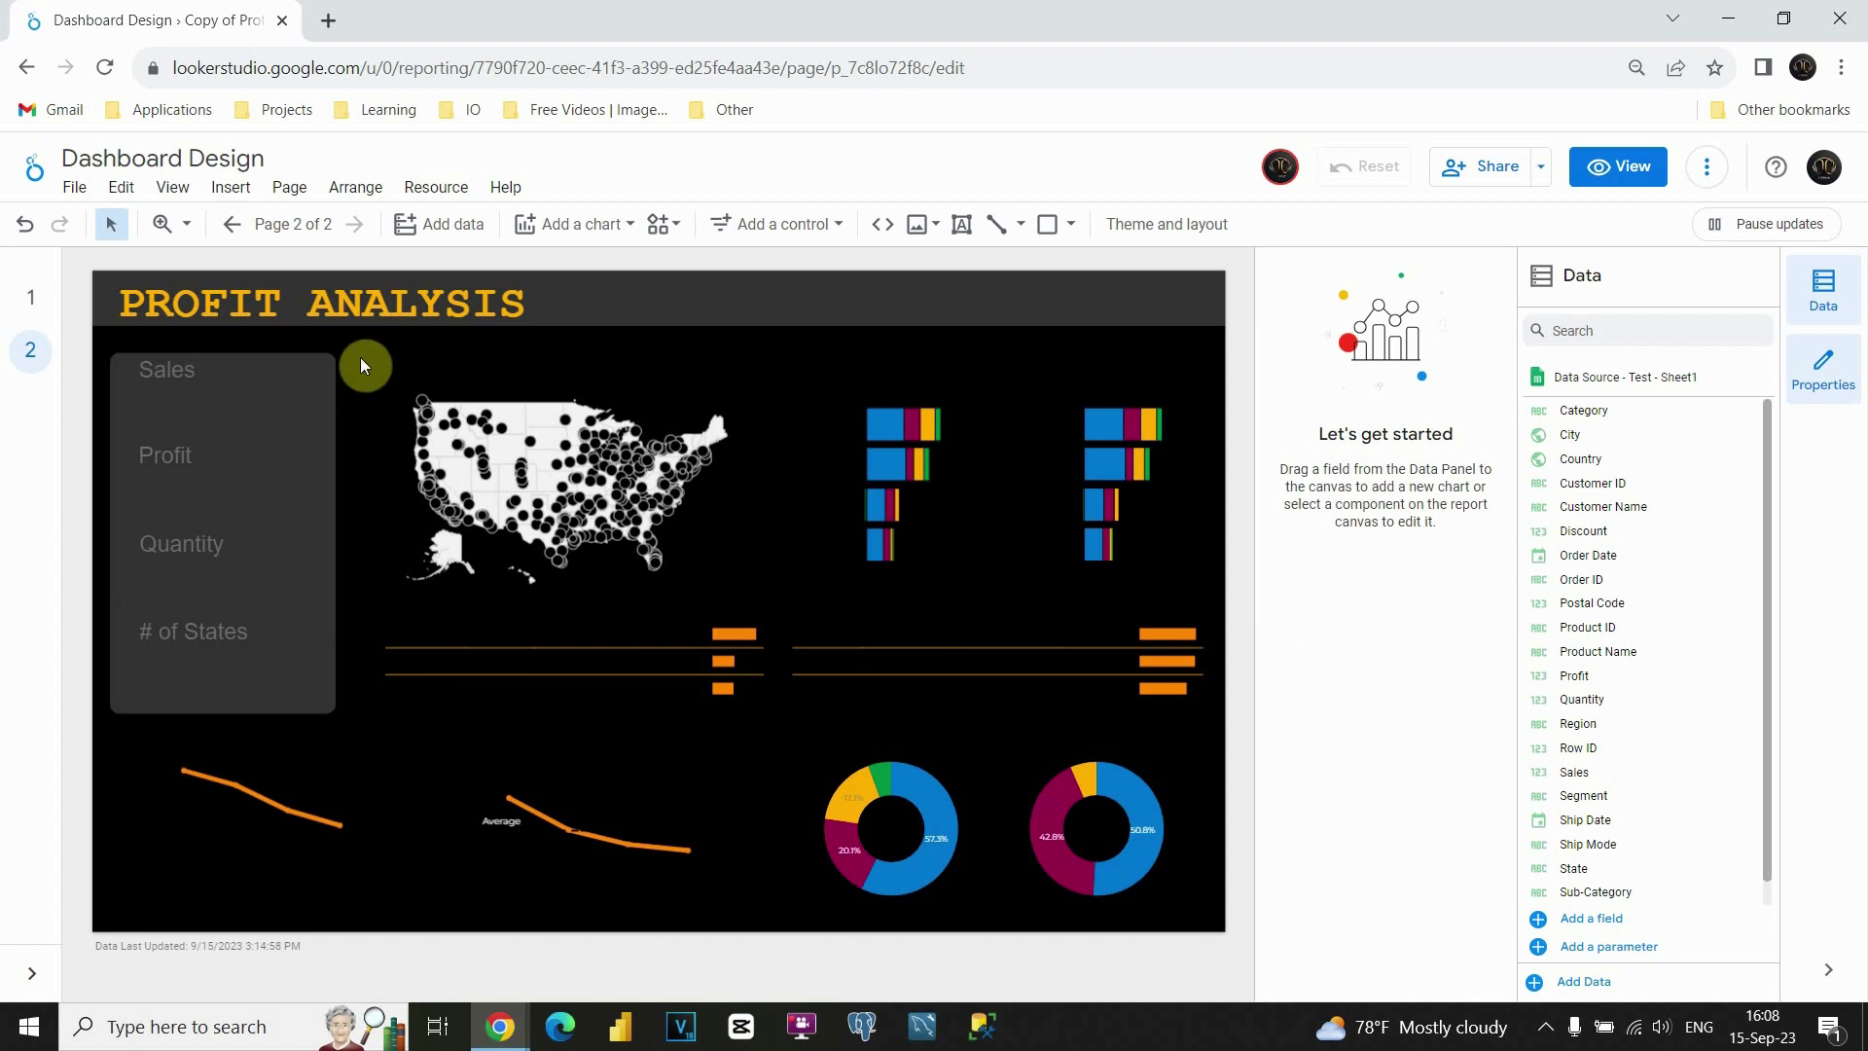
pyautogui.click(297, 407)
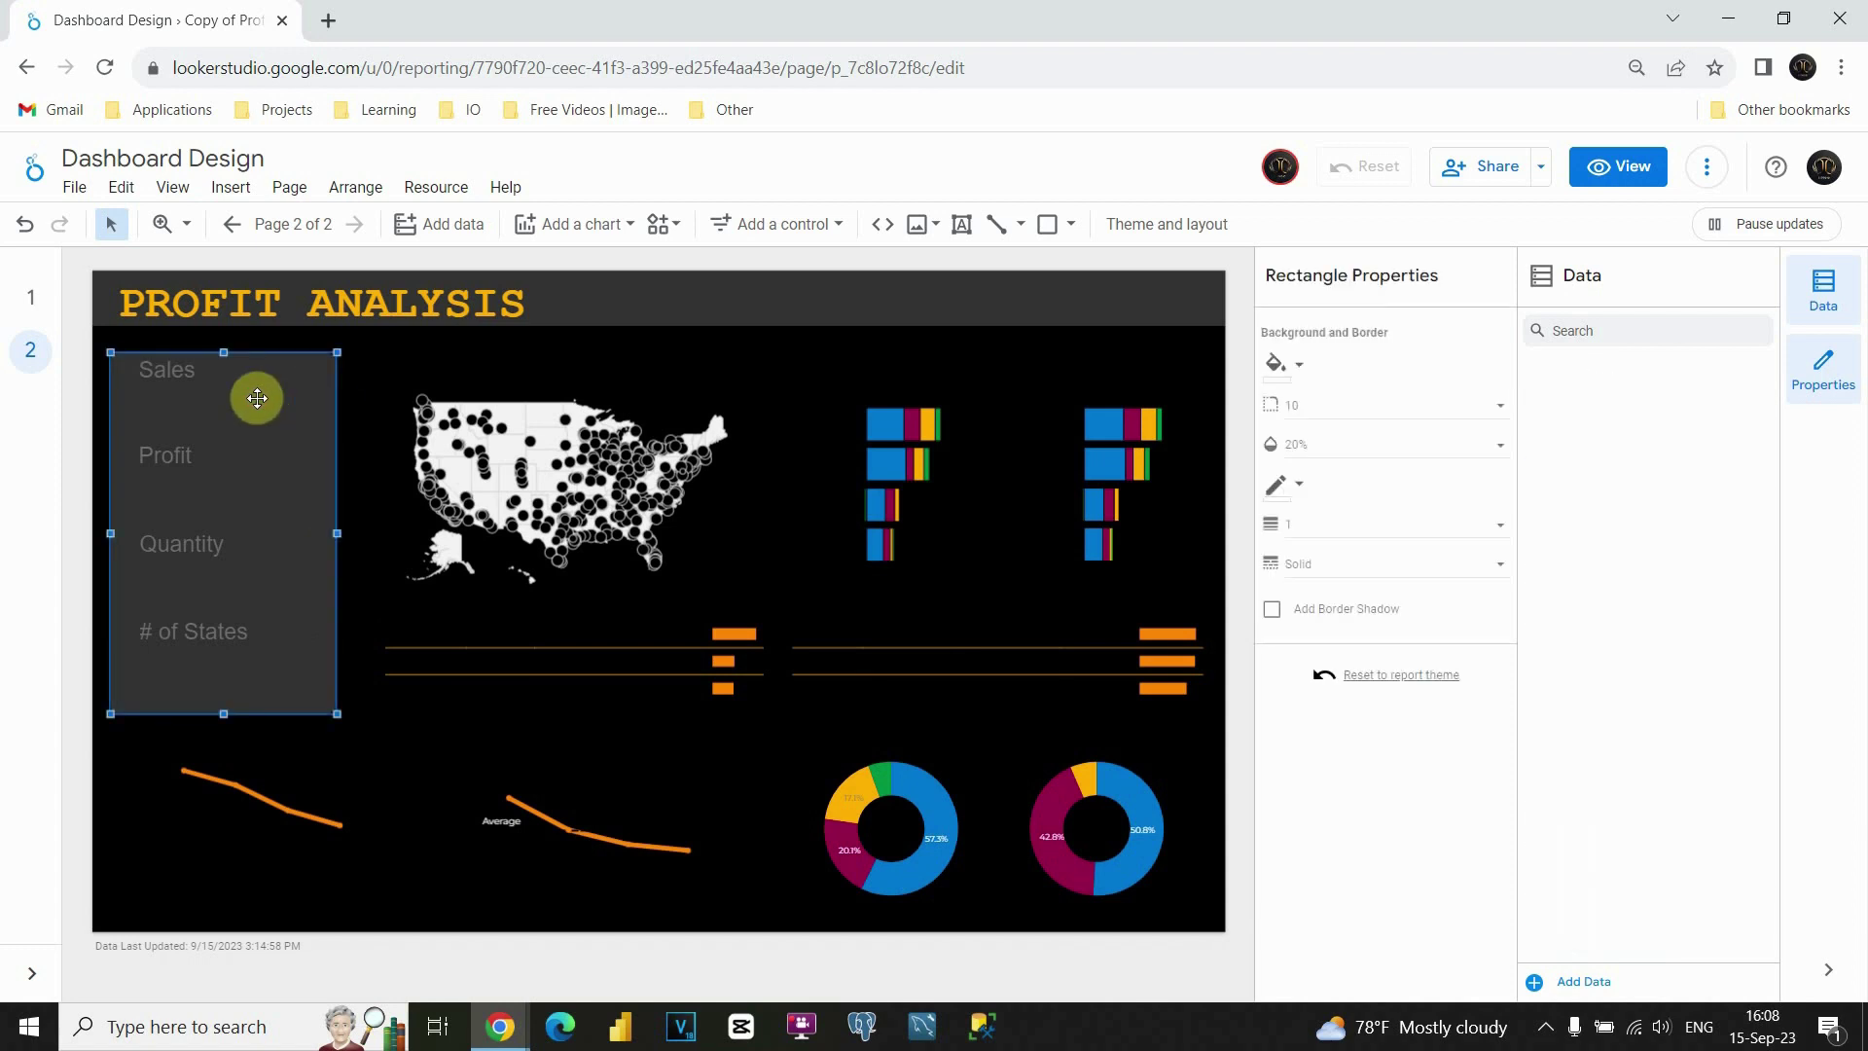
# - Send the scorecard column's rectangle to the back, behind the Sales, Profit, Quantity and # of States scorecards
pyautogui.rightClick(257, 400)
pyautogui.moveTo(259, 418)
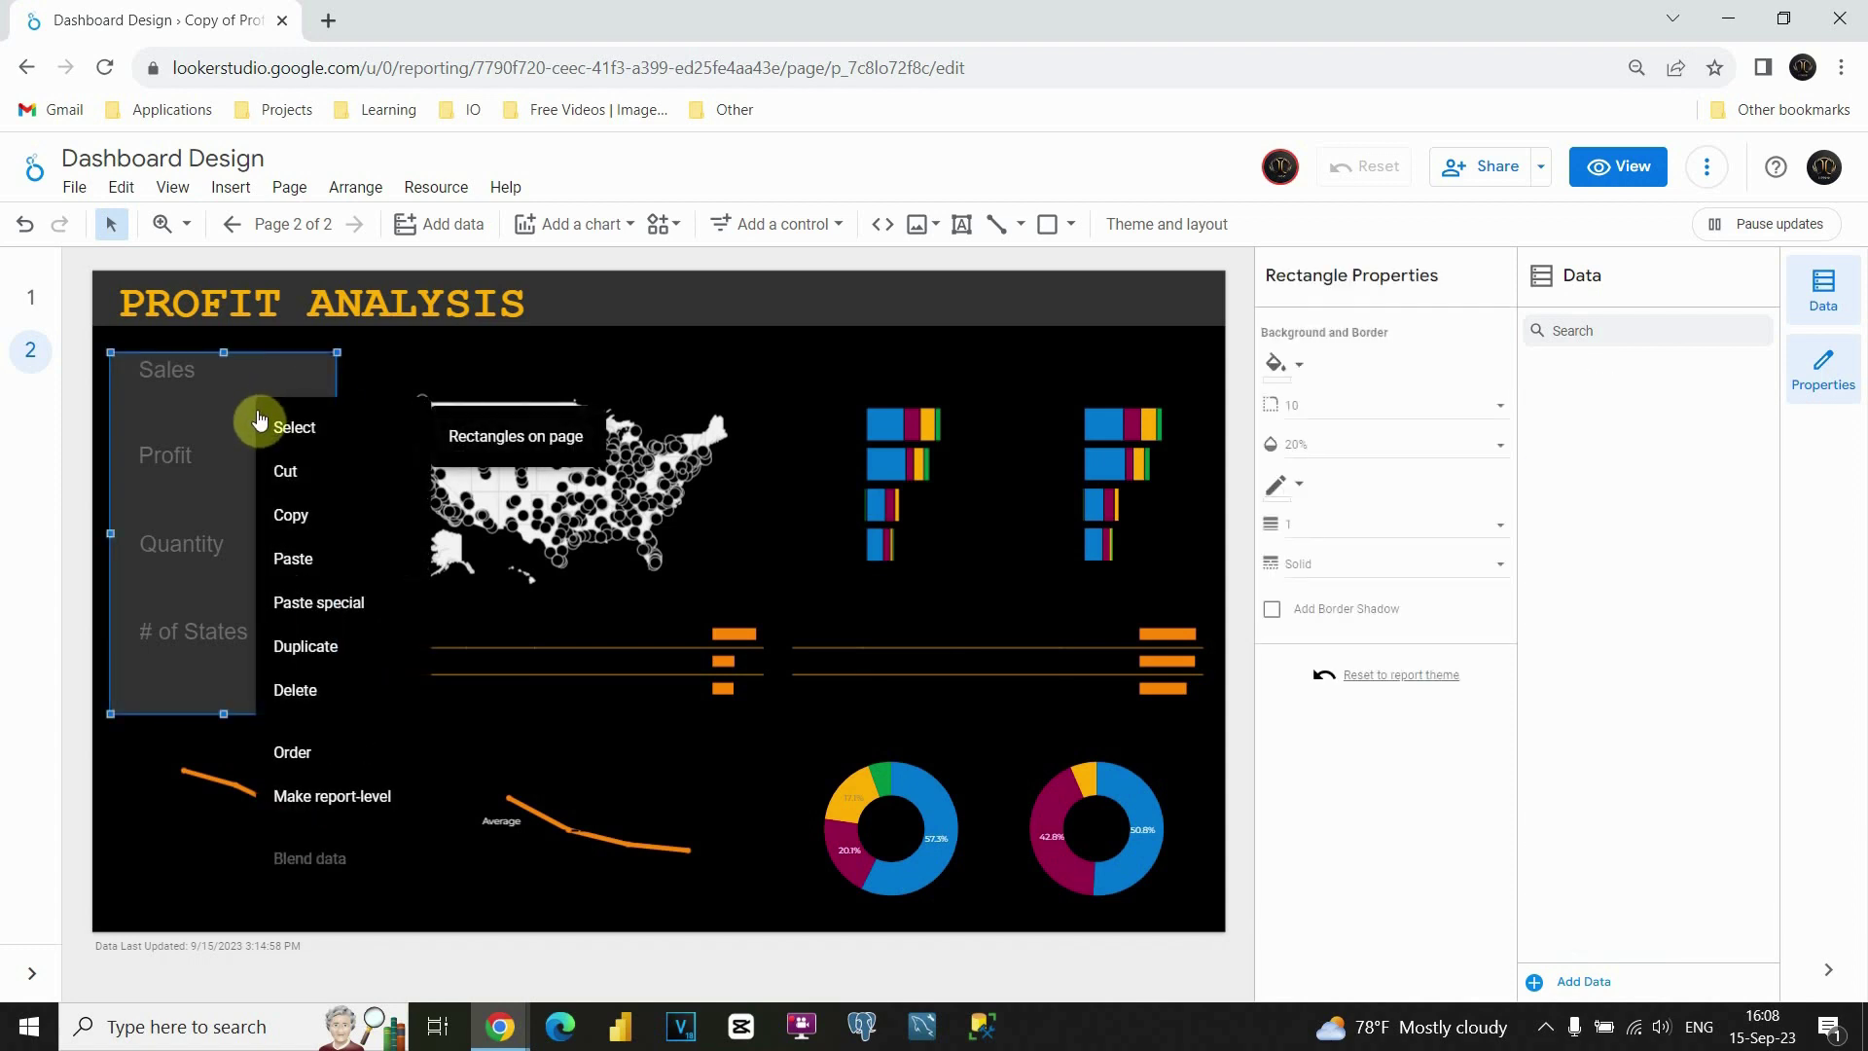
pyautogui.moveTo(304, 755)
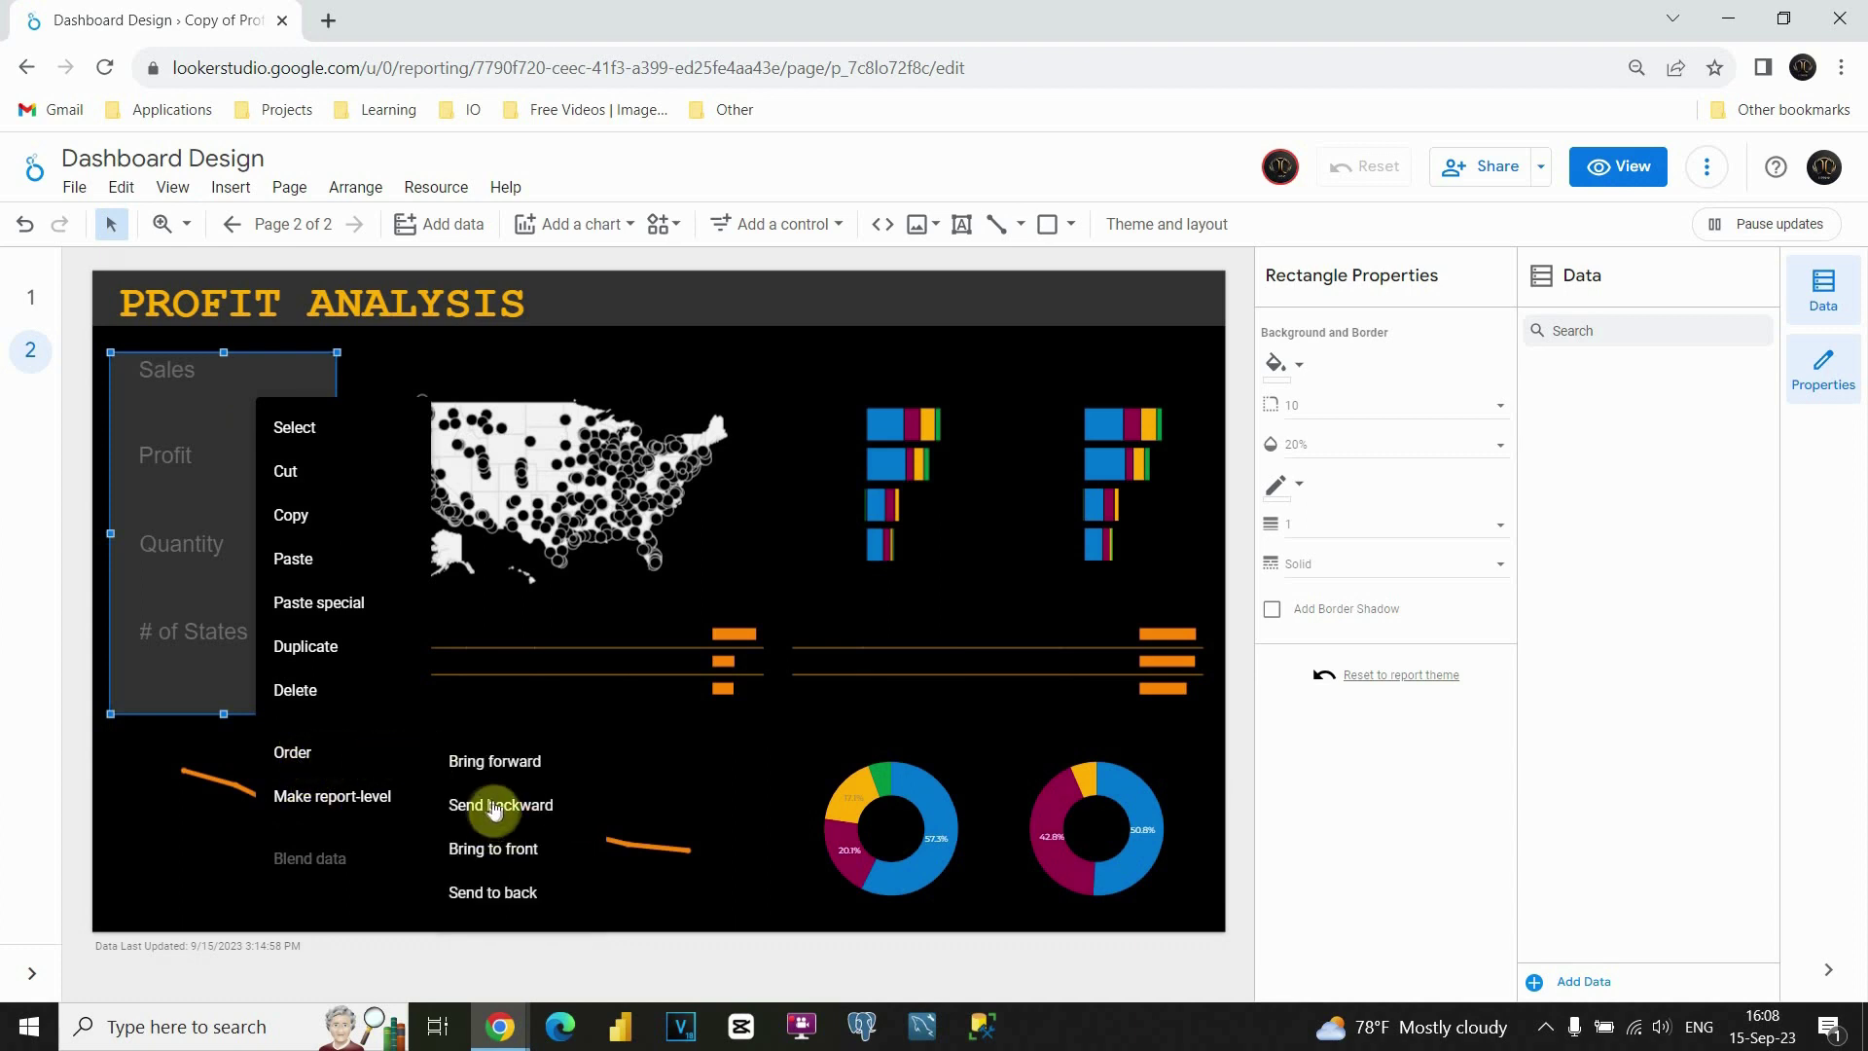
pyautogui.click(503, 903)
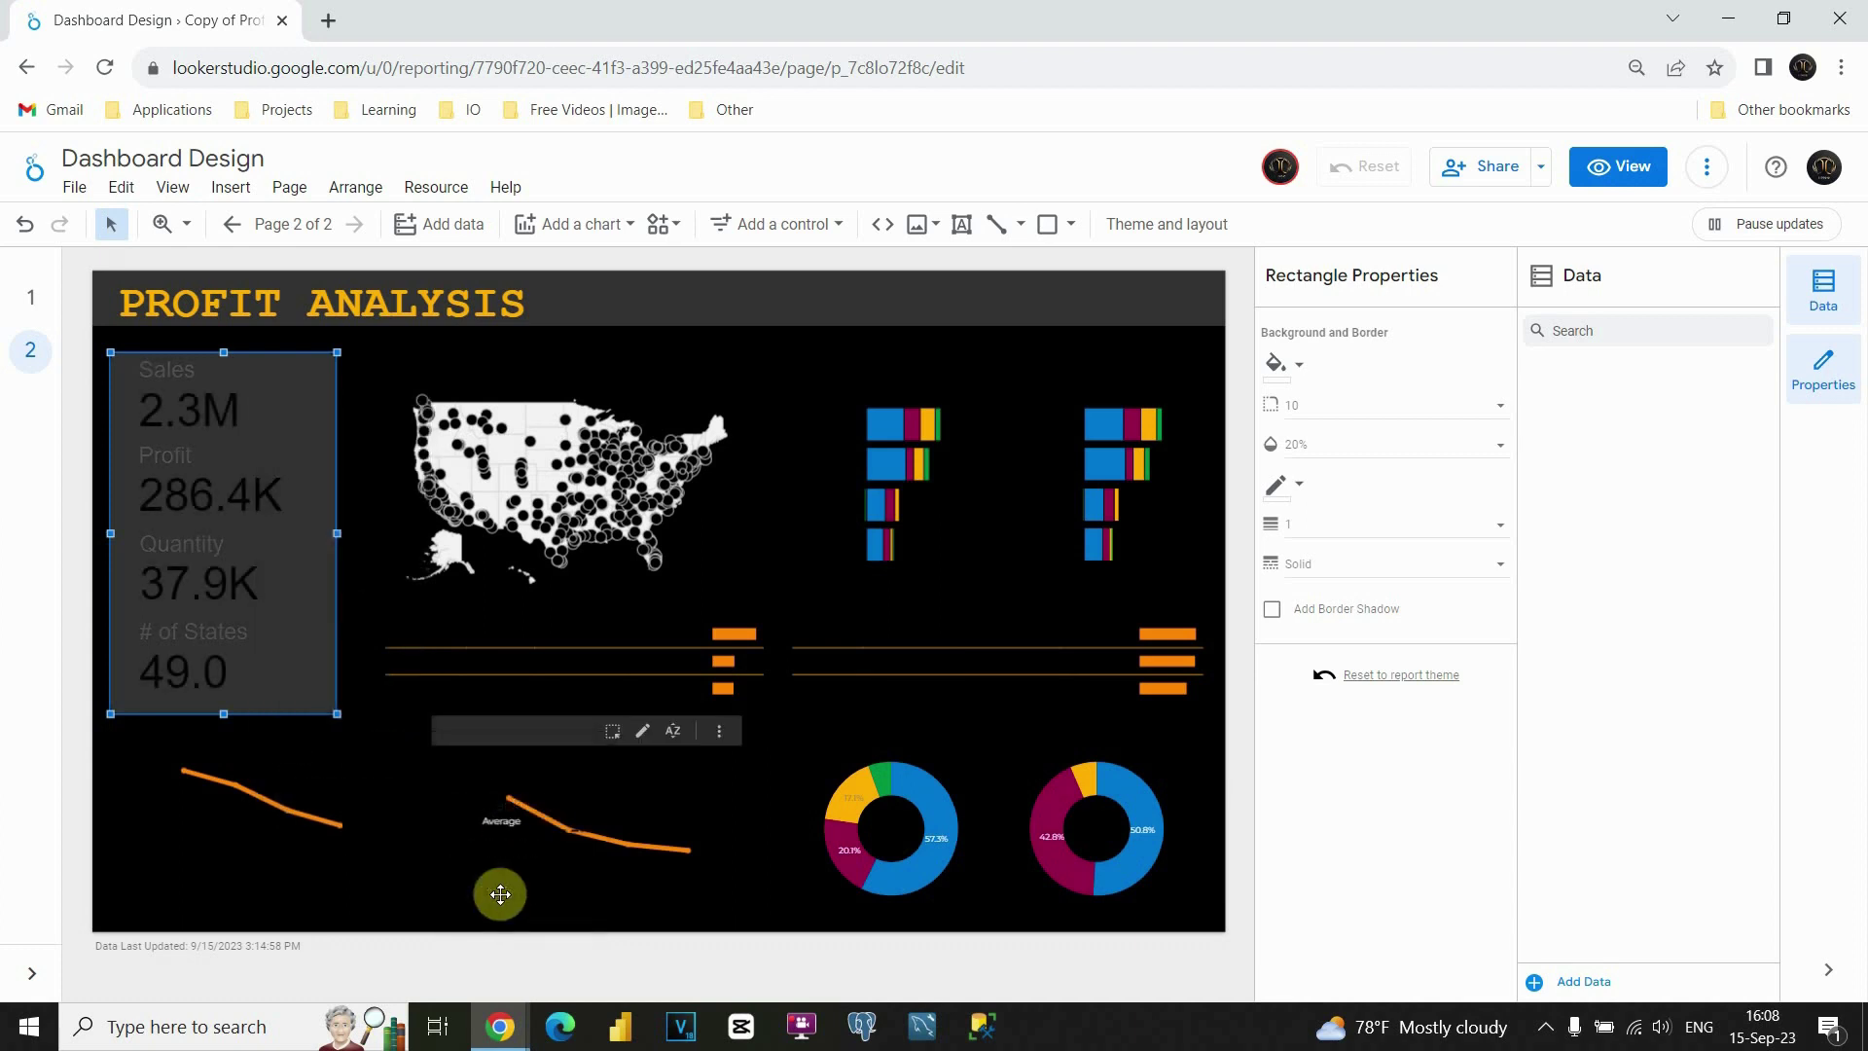
pyautogui.click(379, 680)
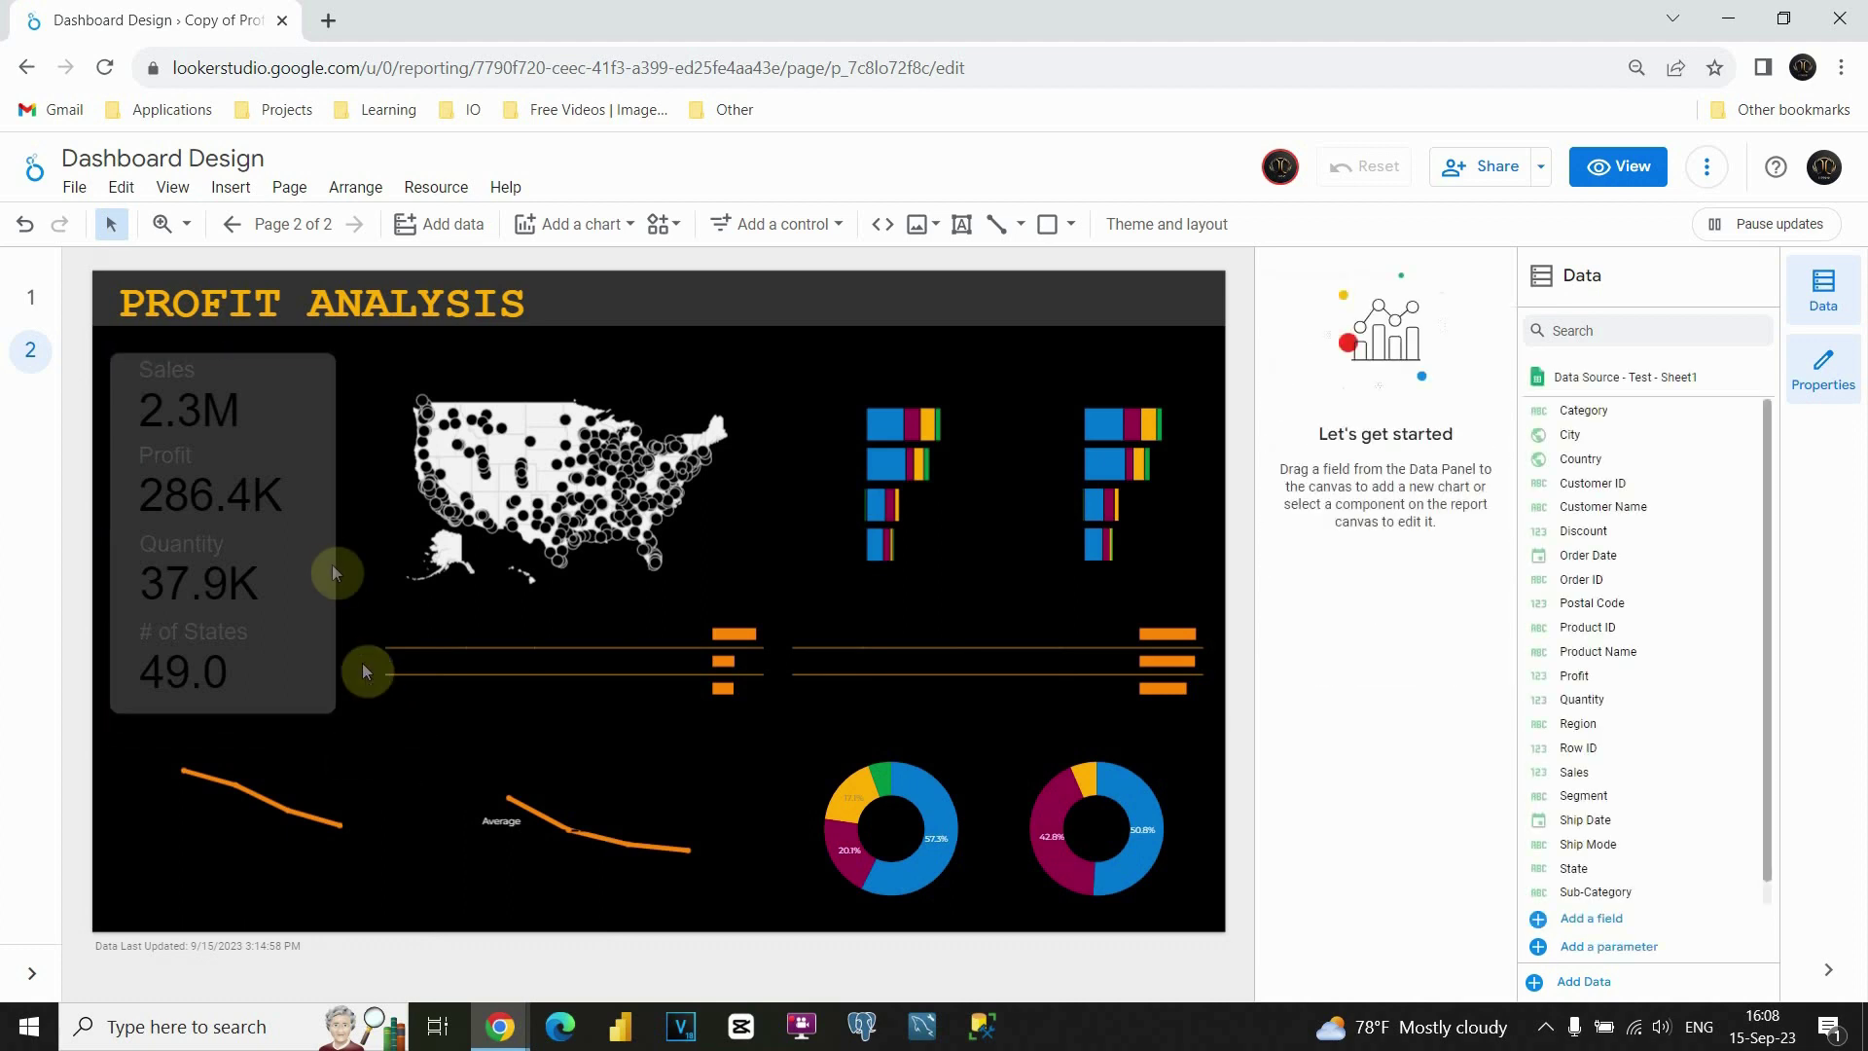
# - Duplicate the scorecard rectangle, place the copy over the US map and widen it to cover the map and the table below
pyautogui.click(204, 381)
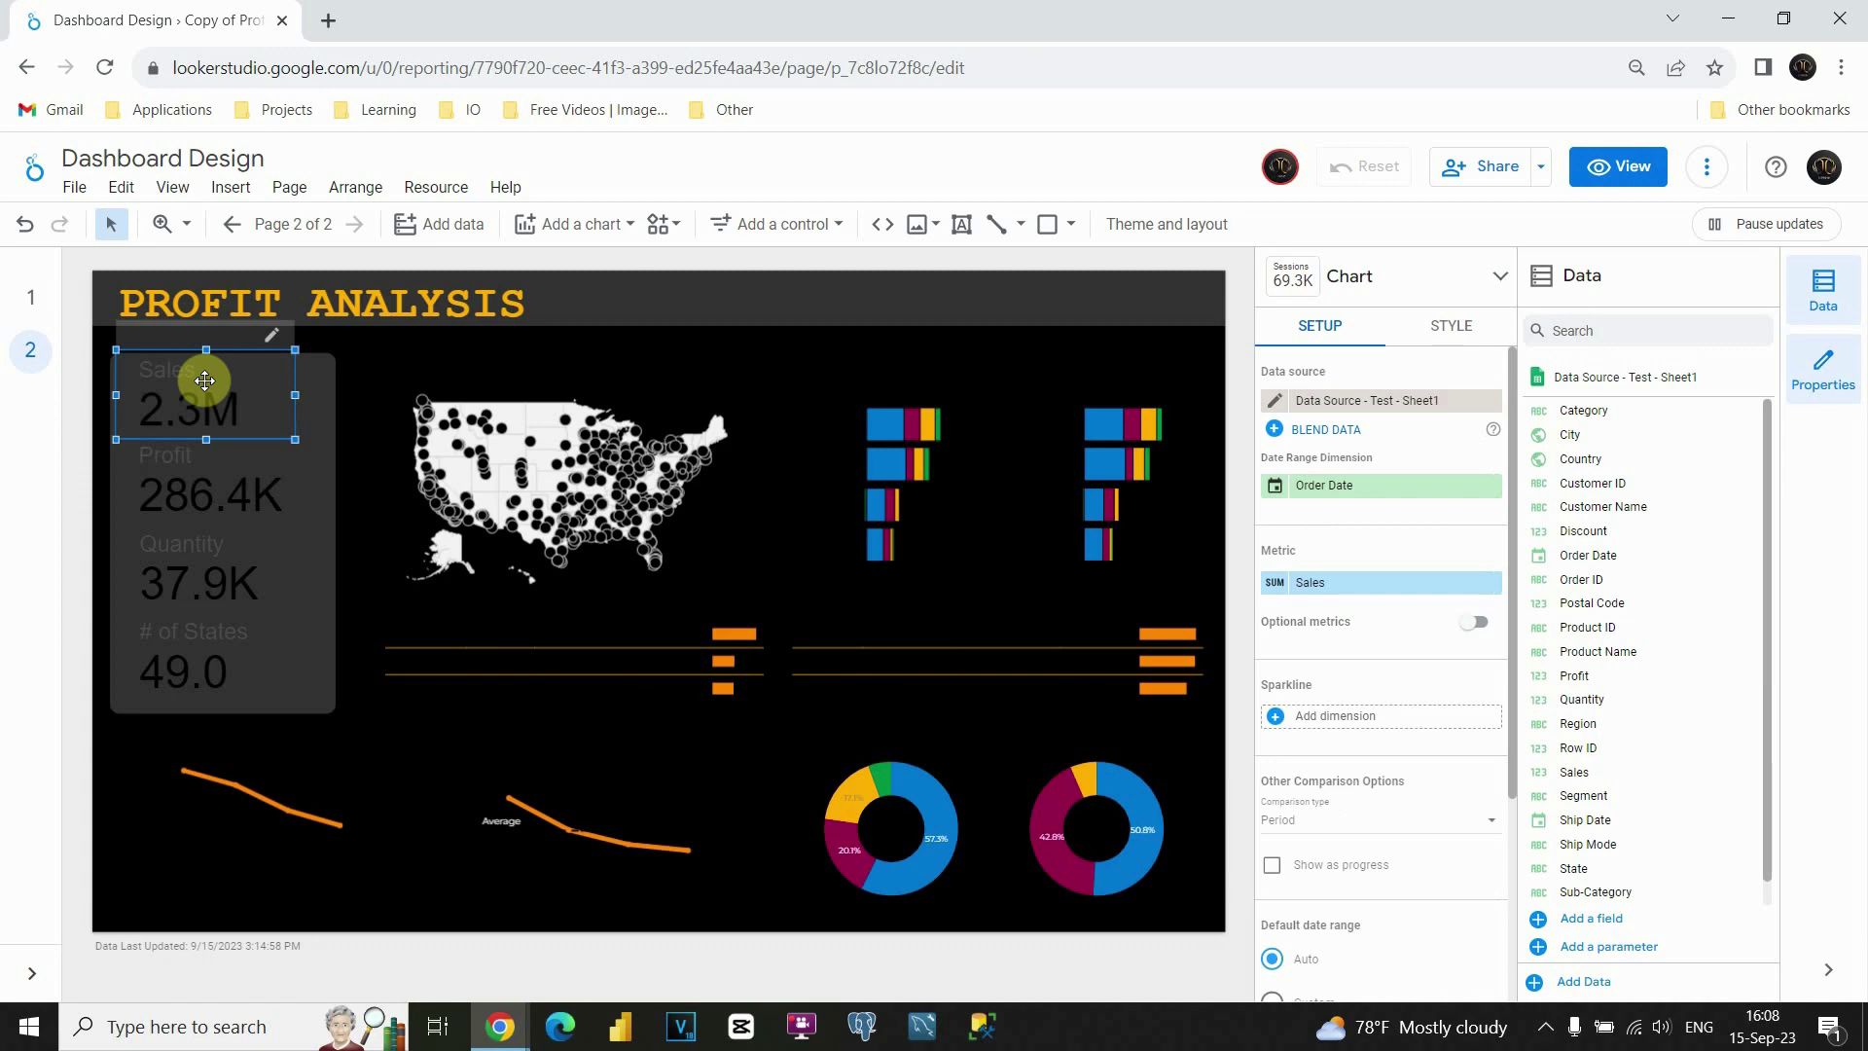
pyautogui.click(320, 414)
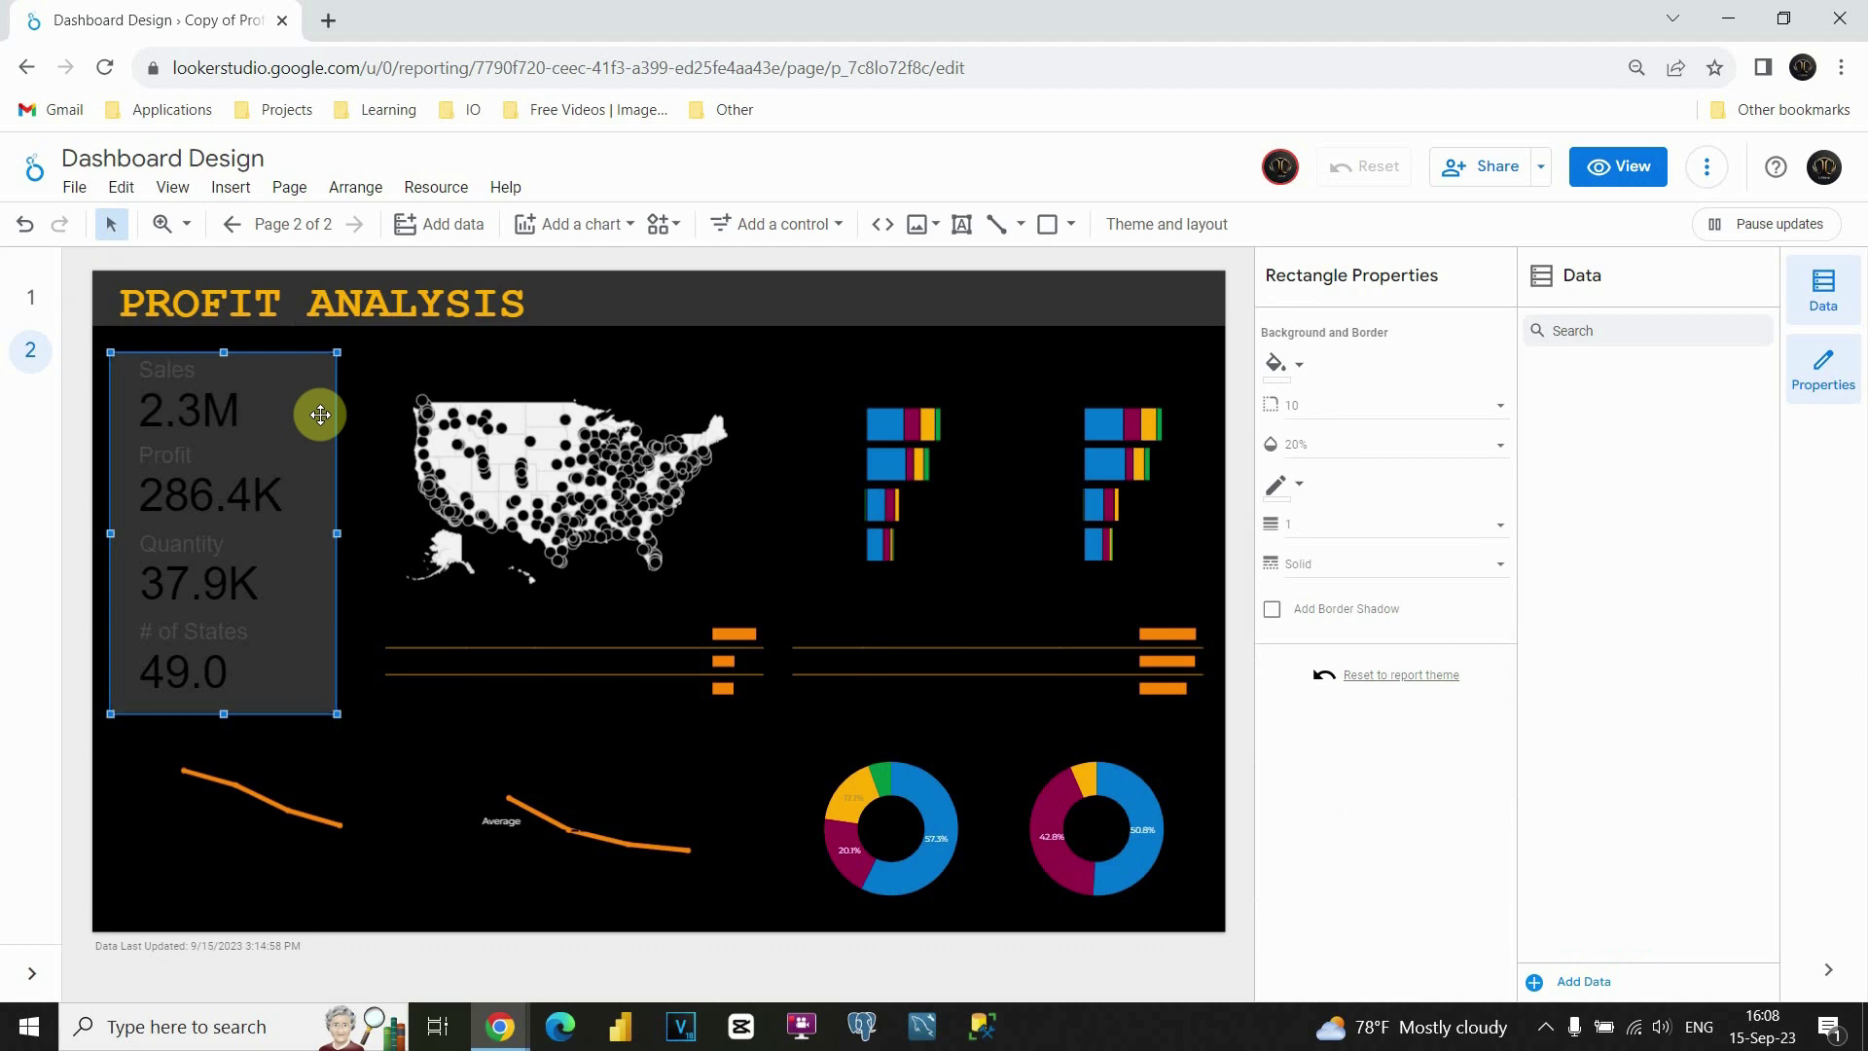
pyautogui.moveTo(320, 414)
pyautogui.mouseDown()
pyautogui.moveTo(342, 400)
pyautogui.moveTo(288, 434)
pyautogui.moveTo(517, 433)
pyautogui.mouseUp()
pyautogui.moveTo(578, 535); pyautogui.dragTo(774, 527)
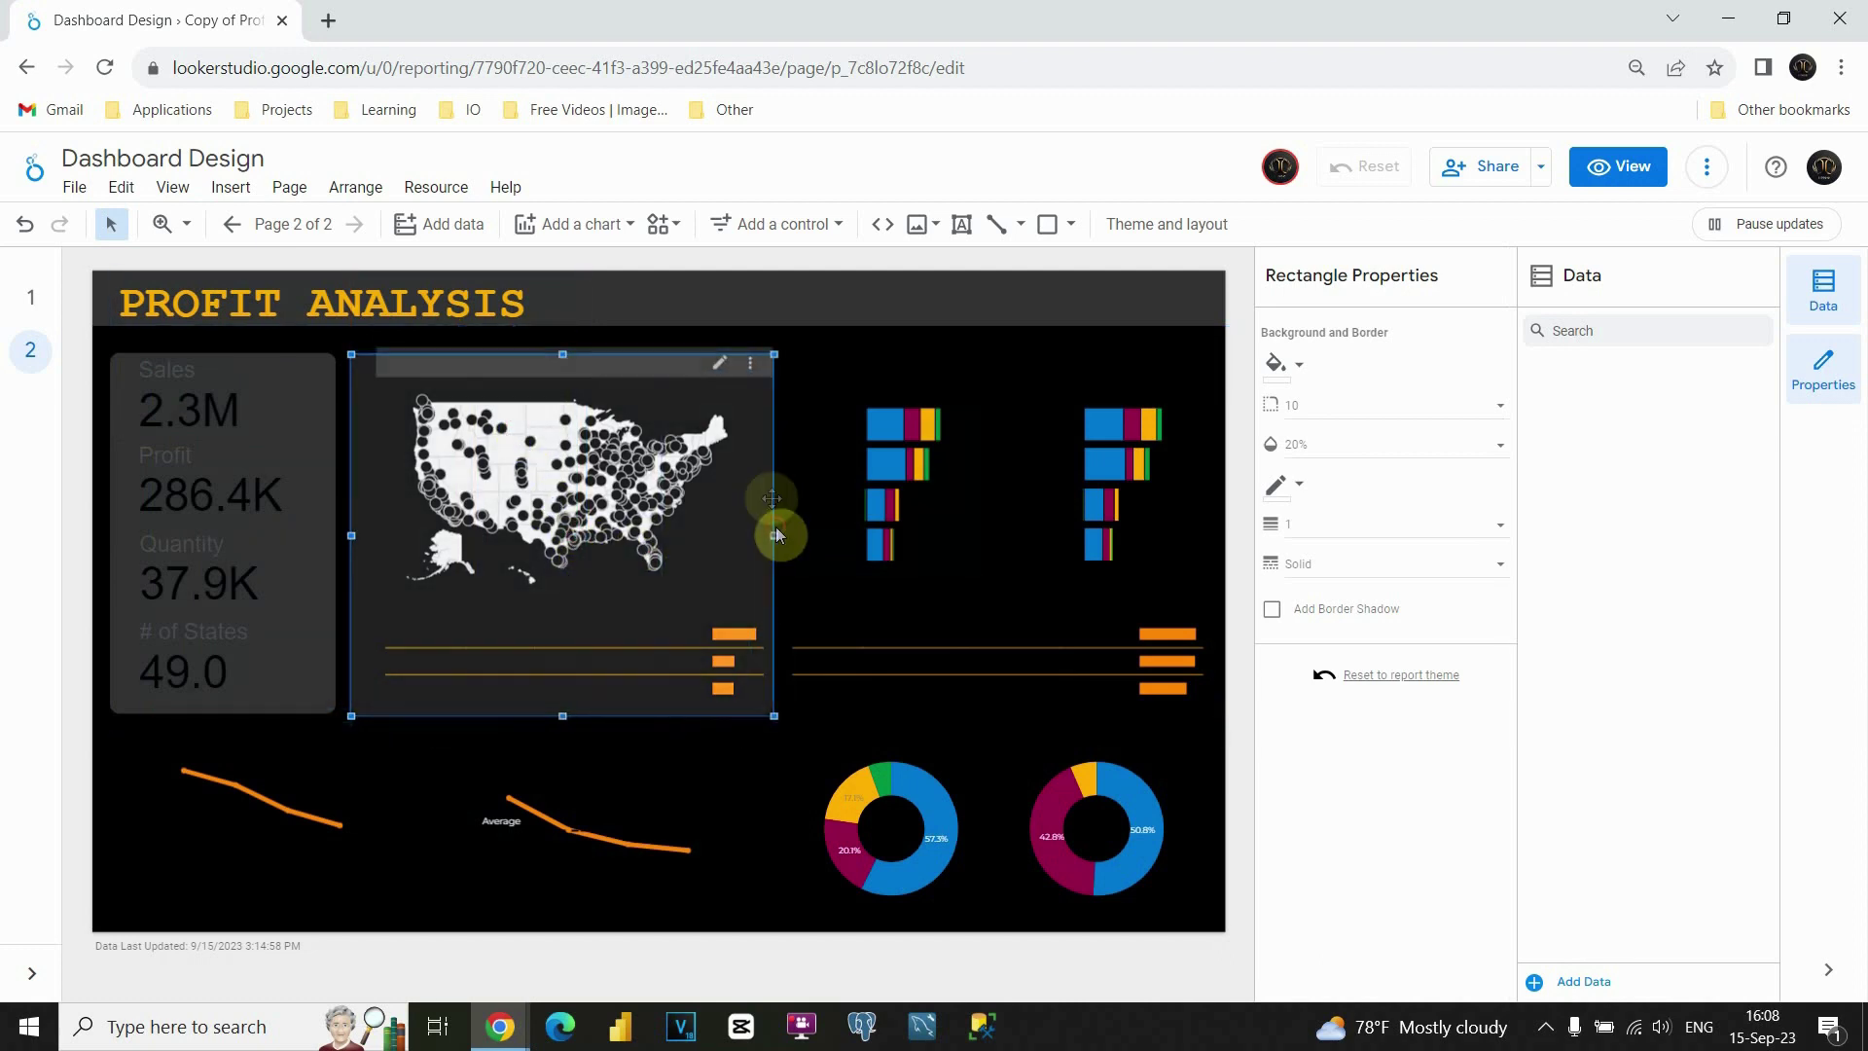
# - Send the rectangle over the US map and its table to the back
pyautogui.rightClick(770, 455)
pyautogui.moveTo(882, 829)
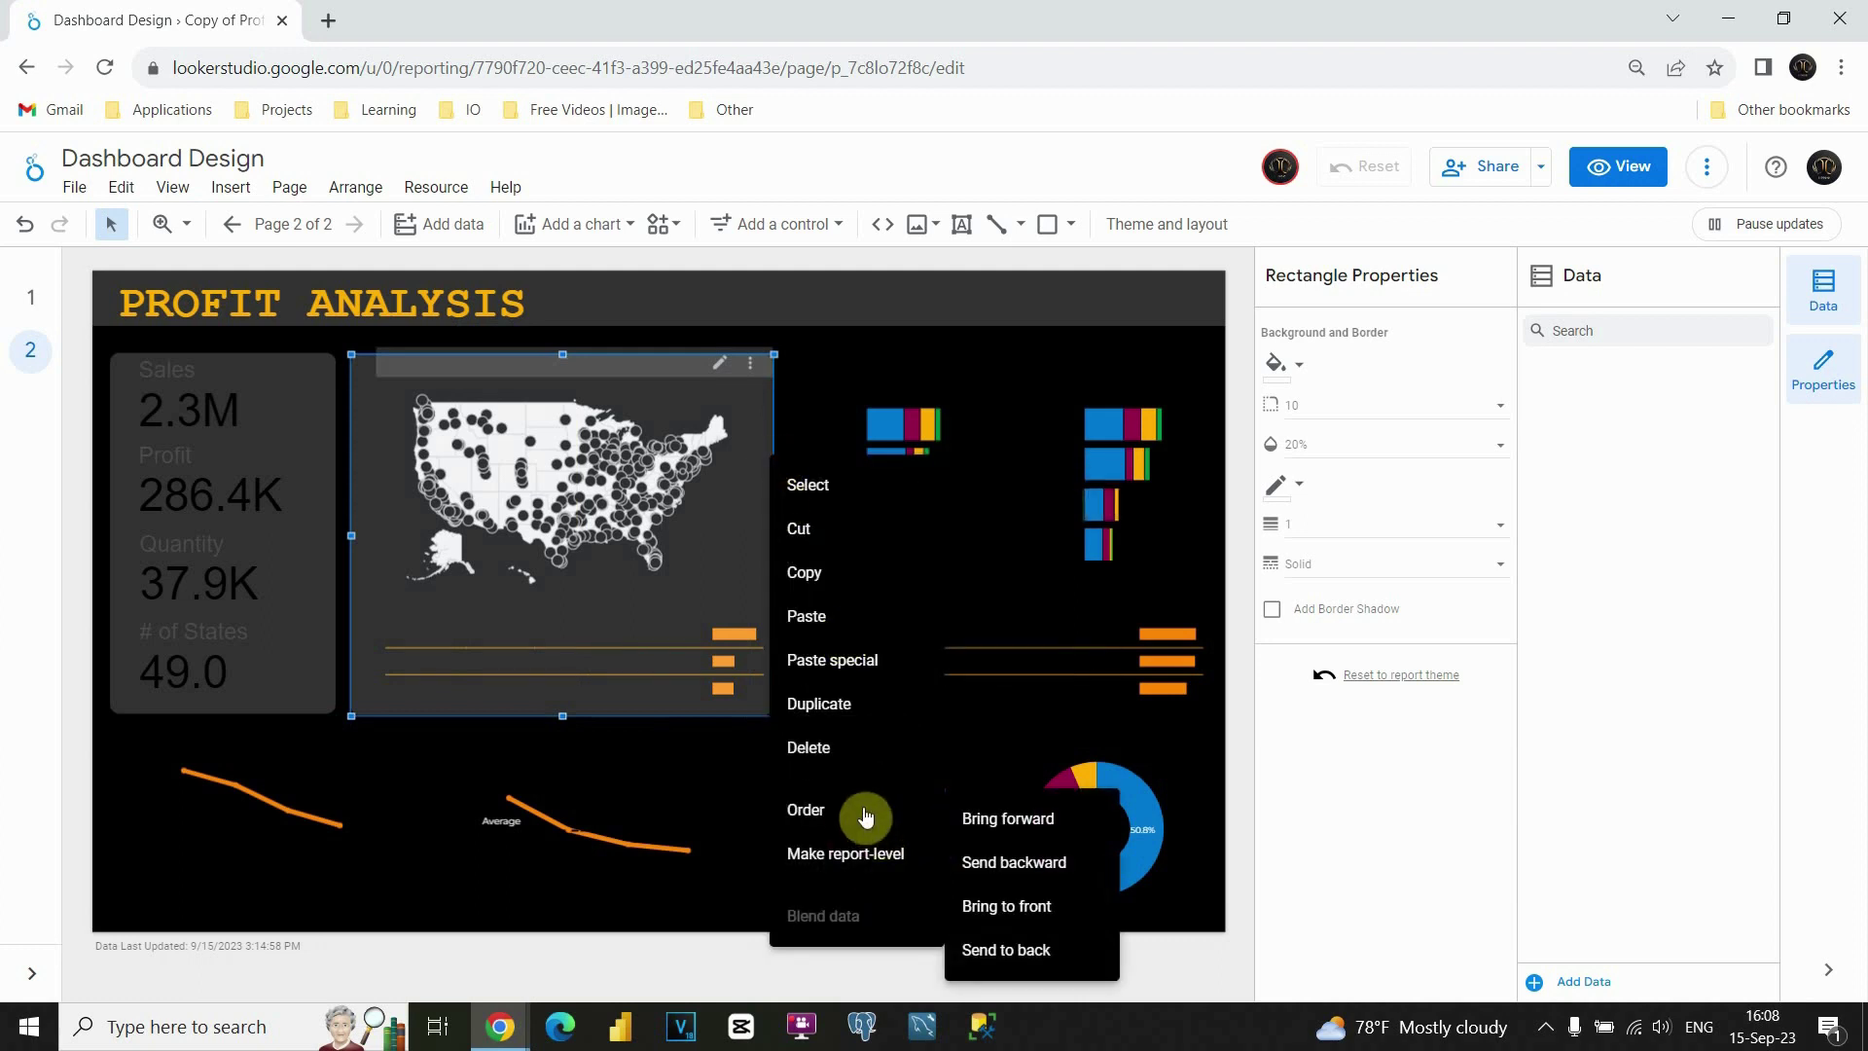
pyautogui.click(1007, 950)
pyautogui.click(797, 343)
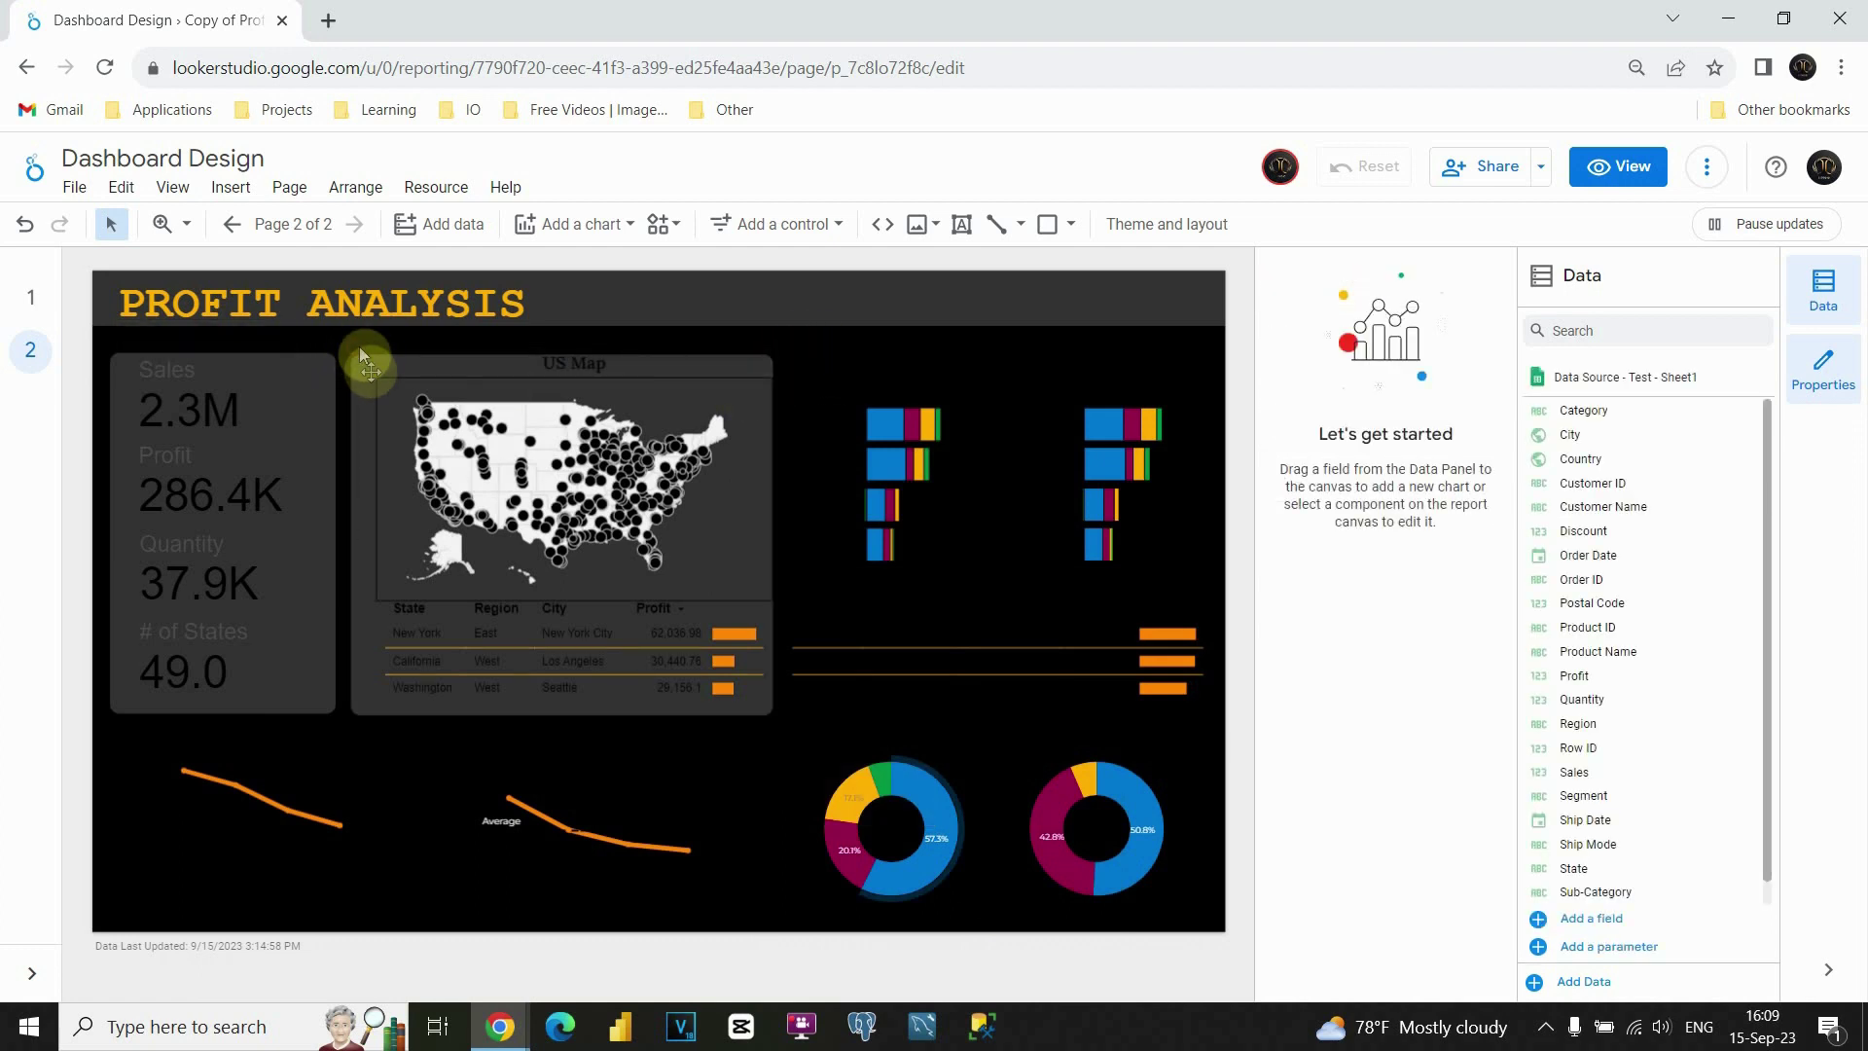
# - Shift the US map rectangle slightly to the right, away from the scorecard rectangle
pyautogui.moveTo(364, 362); pyautogui.dragTo(389, 364)
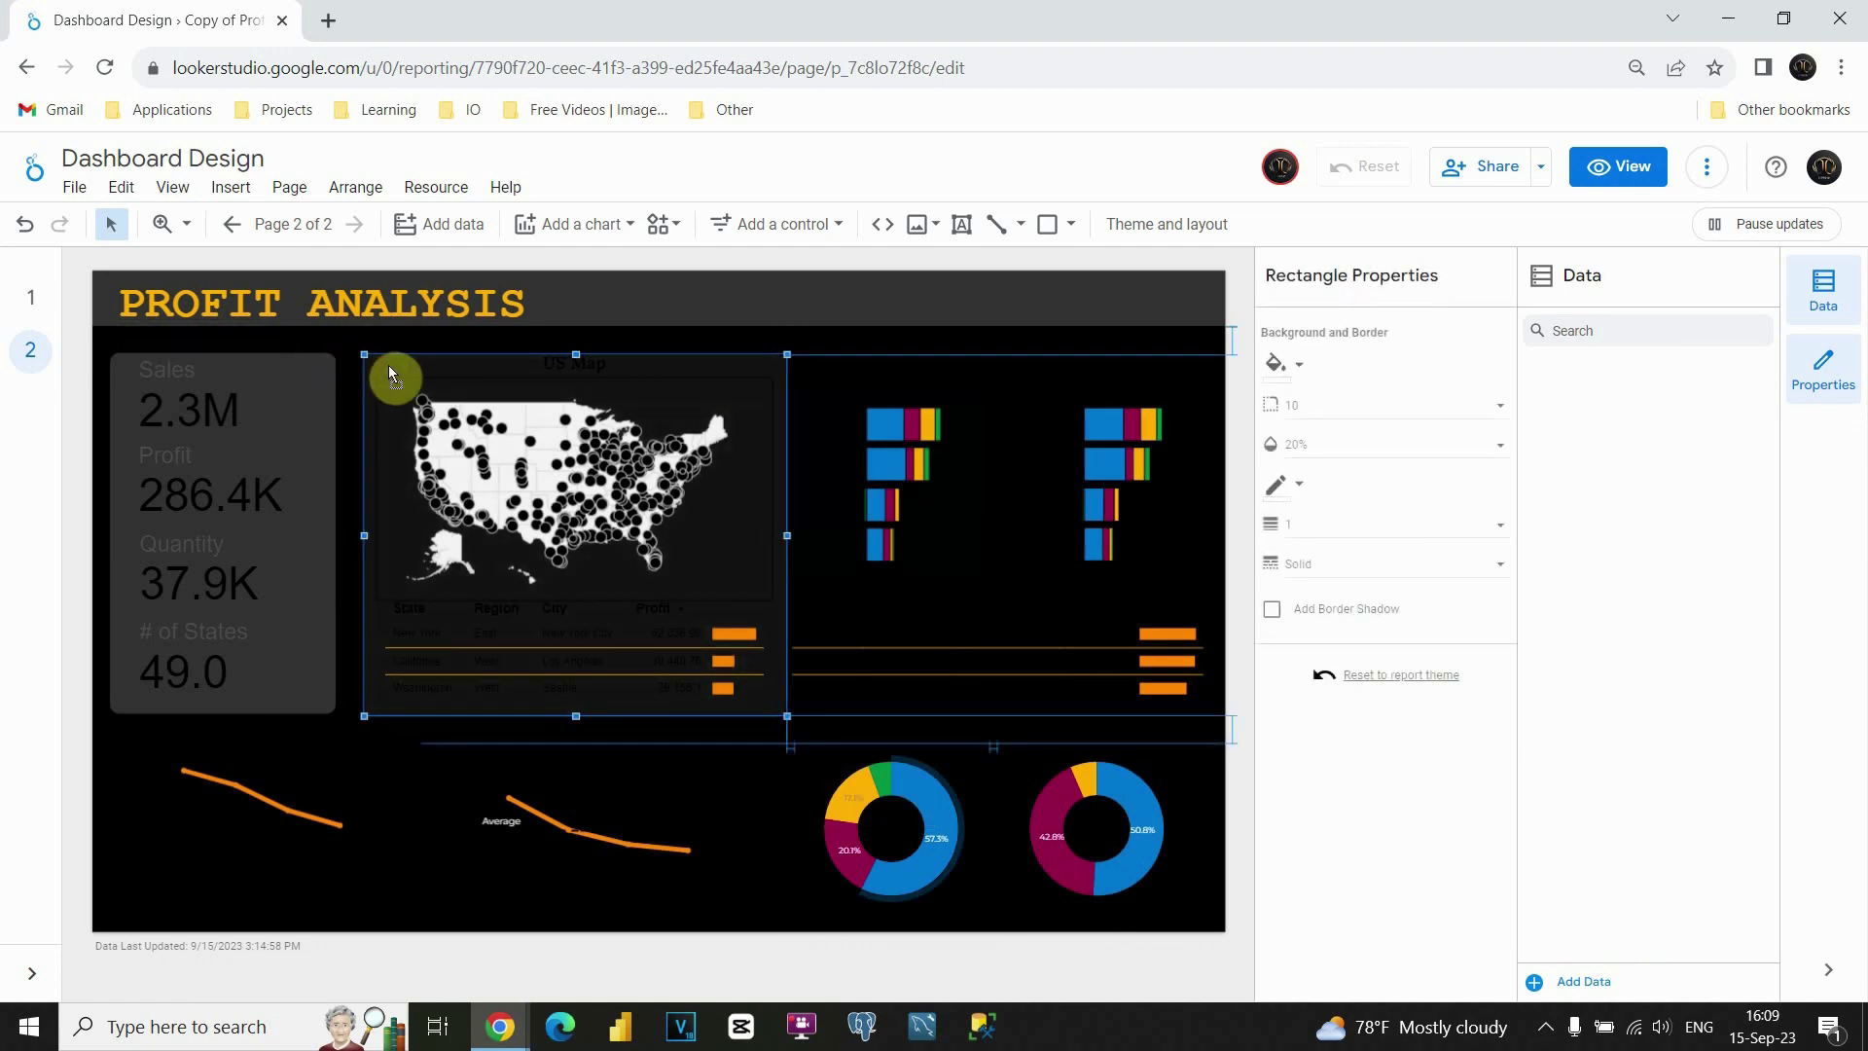
pyautogui.click(363, 343)
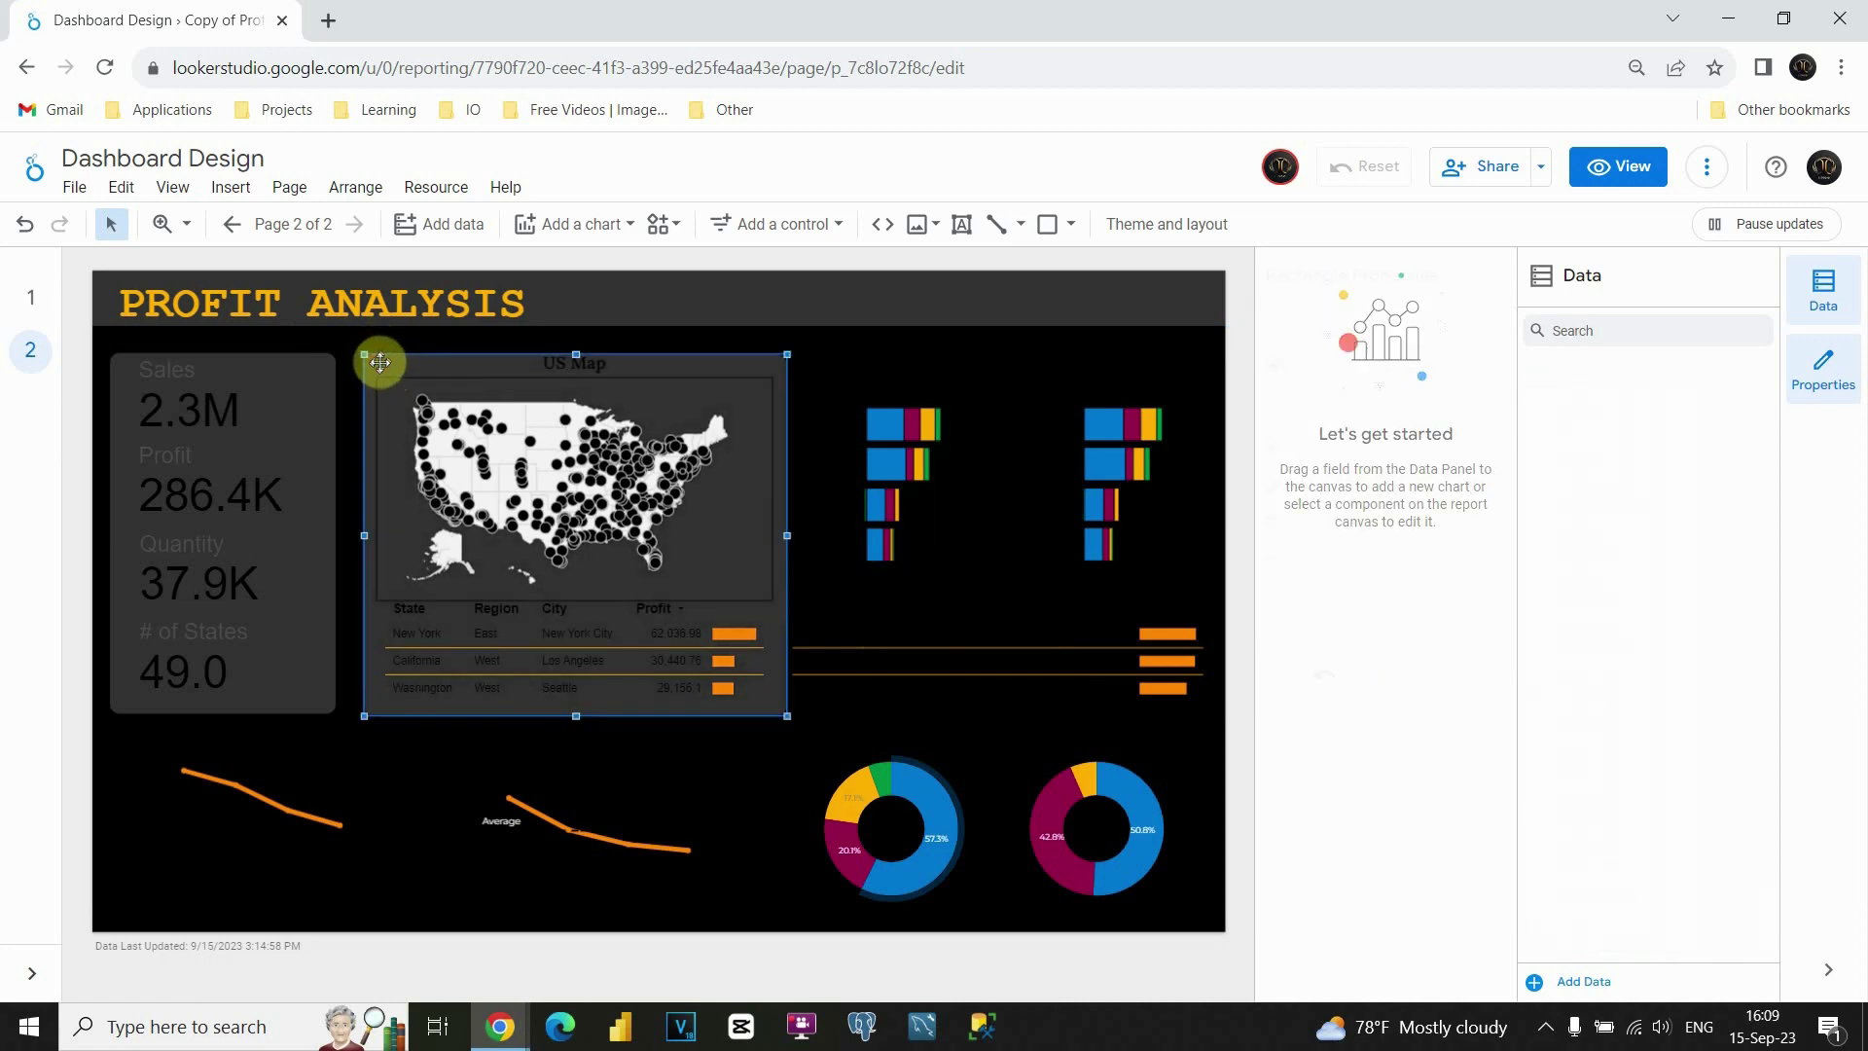
pyautogui.click(380, 363)
# - Duplicate the map rectangle over the two bar charts and their table, and narrow the copy to fit inside the page margin
pyautogui.moveTo(506, 345); pyautogui.dragTo(526, 363)
pyautogui.moveTo(626, 399); pyautogui.dragTo(1047, 376)
pyautogui.moveTo(1224, 534); pyautogui.dragTo(1205, 534)
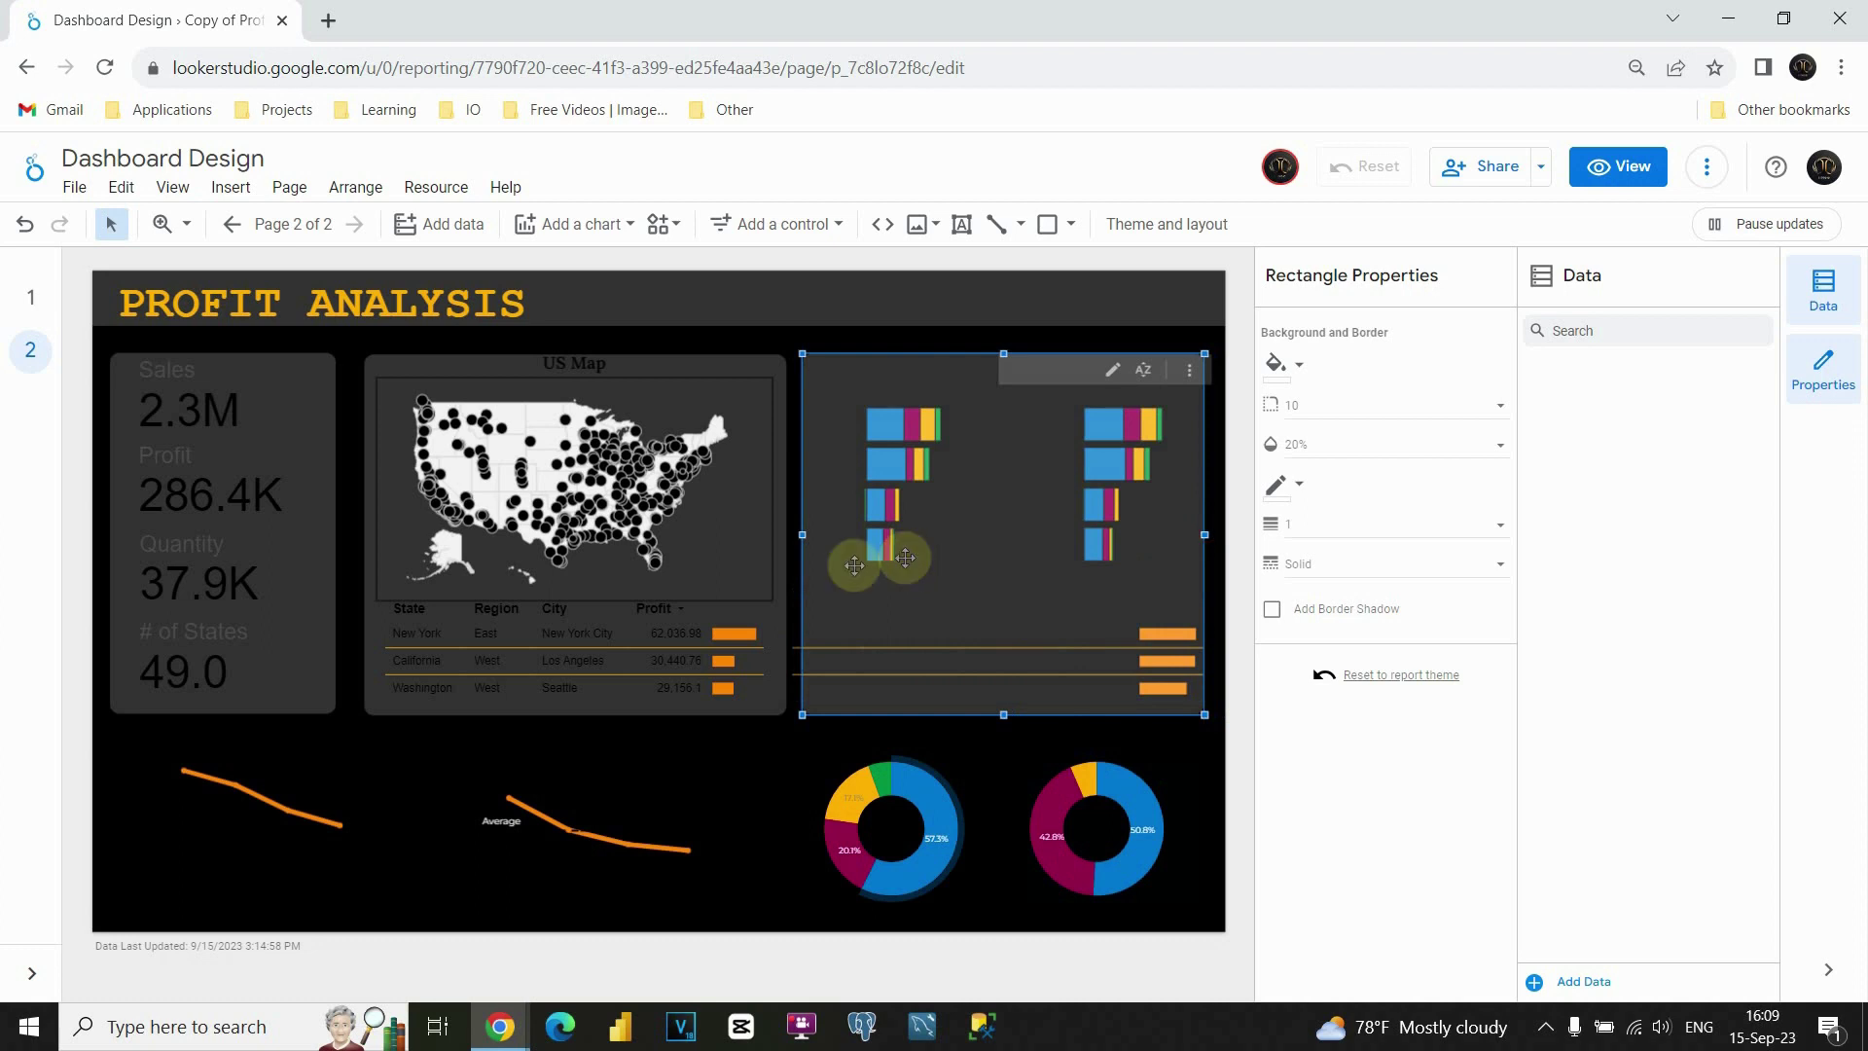
# - Narrow the map rectangle slightly from its right edge and extend the bar chart rectangle's left edge toward it, leaving a small gap
pyautogui.click(776, 615)
pyautogui.moveTo(787, 538); pyautogui.dragTo(776, 538)
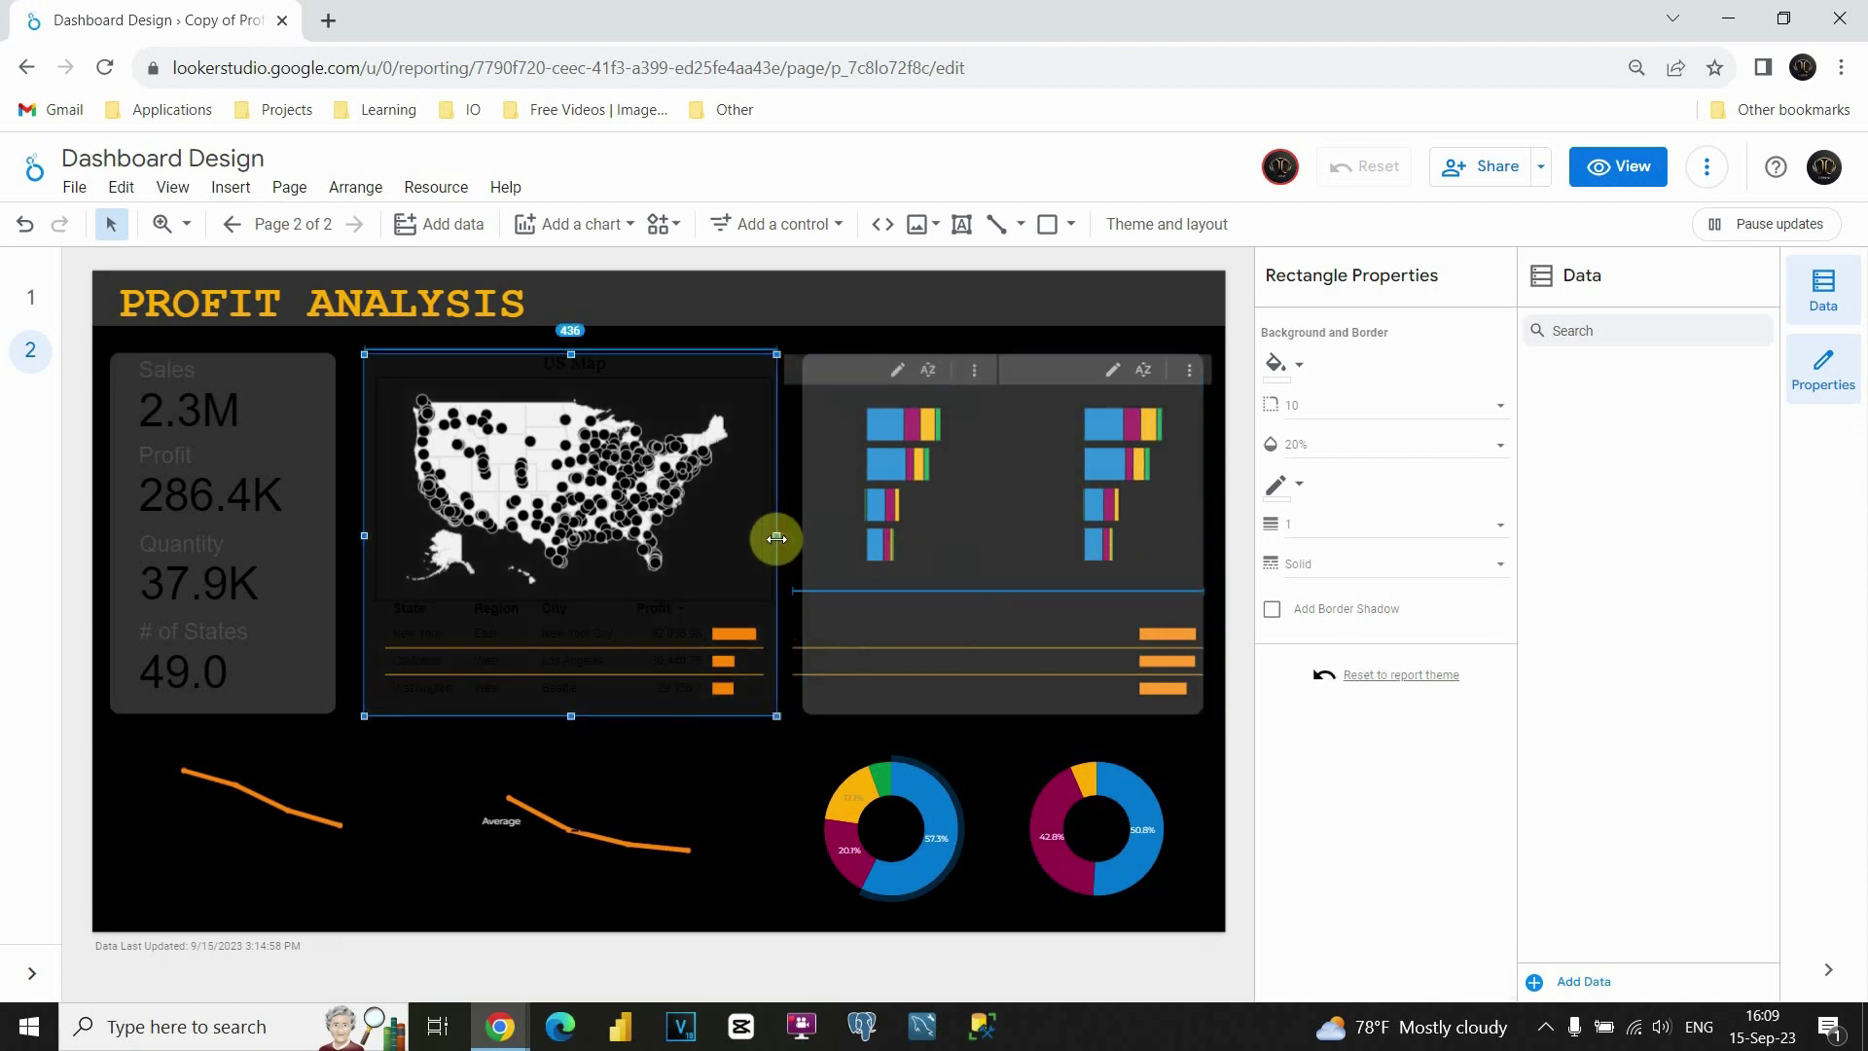
pyautogui.click(807, 541)
pyautogui.moveTo(807, 540); pyautogui.dragTo(787, 538)
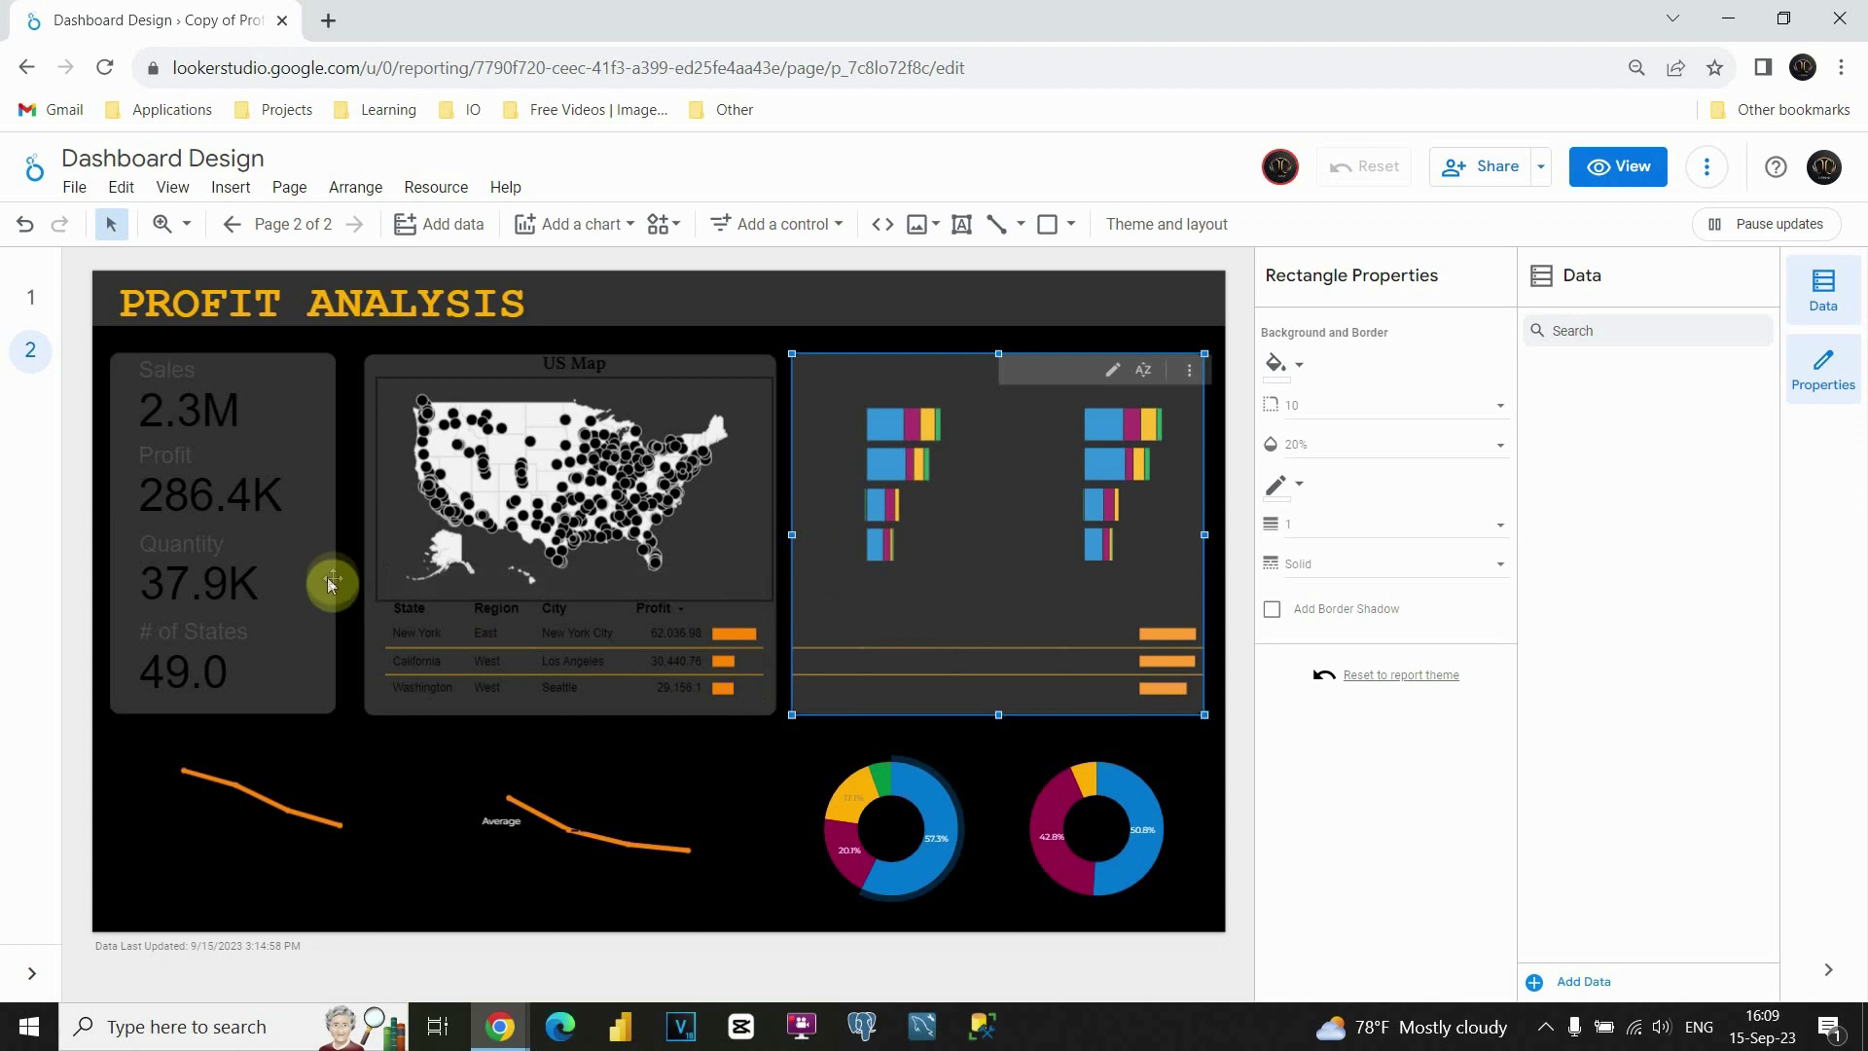
# - Widen the scorecard rectangle slightly toward the map rectangle, leaving a matching small gap
pyautogui.click(312, 630)
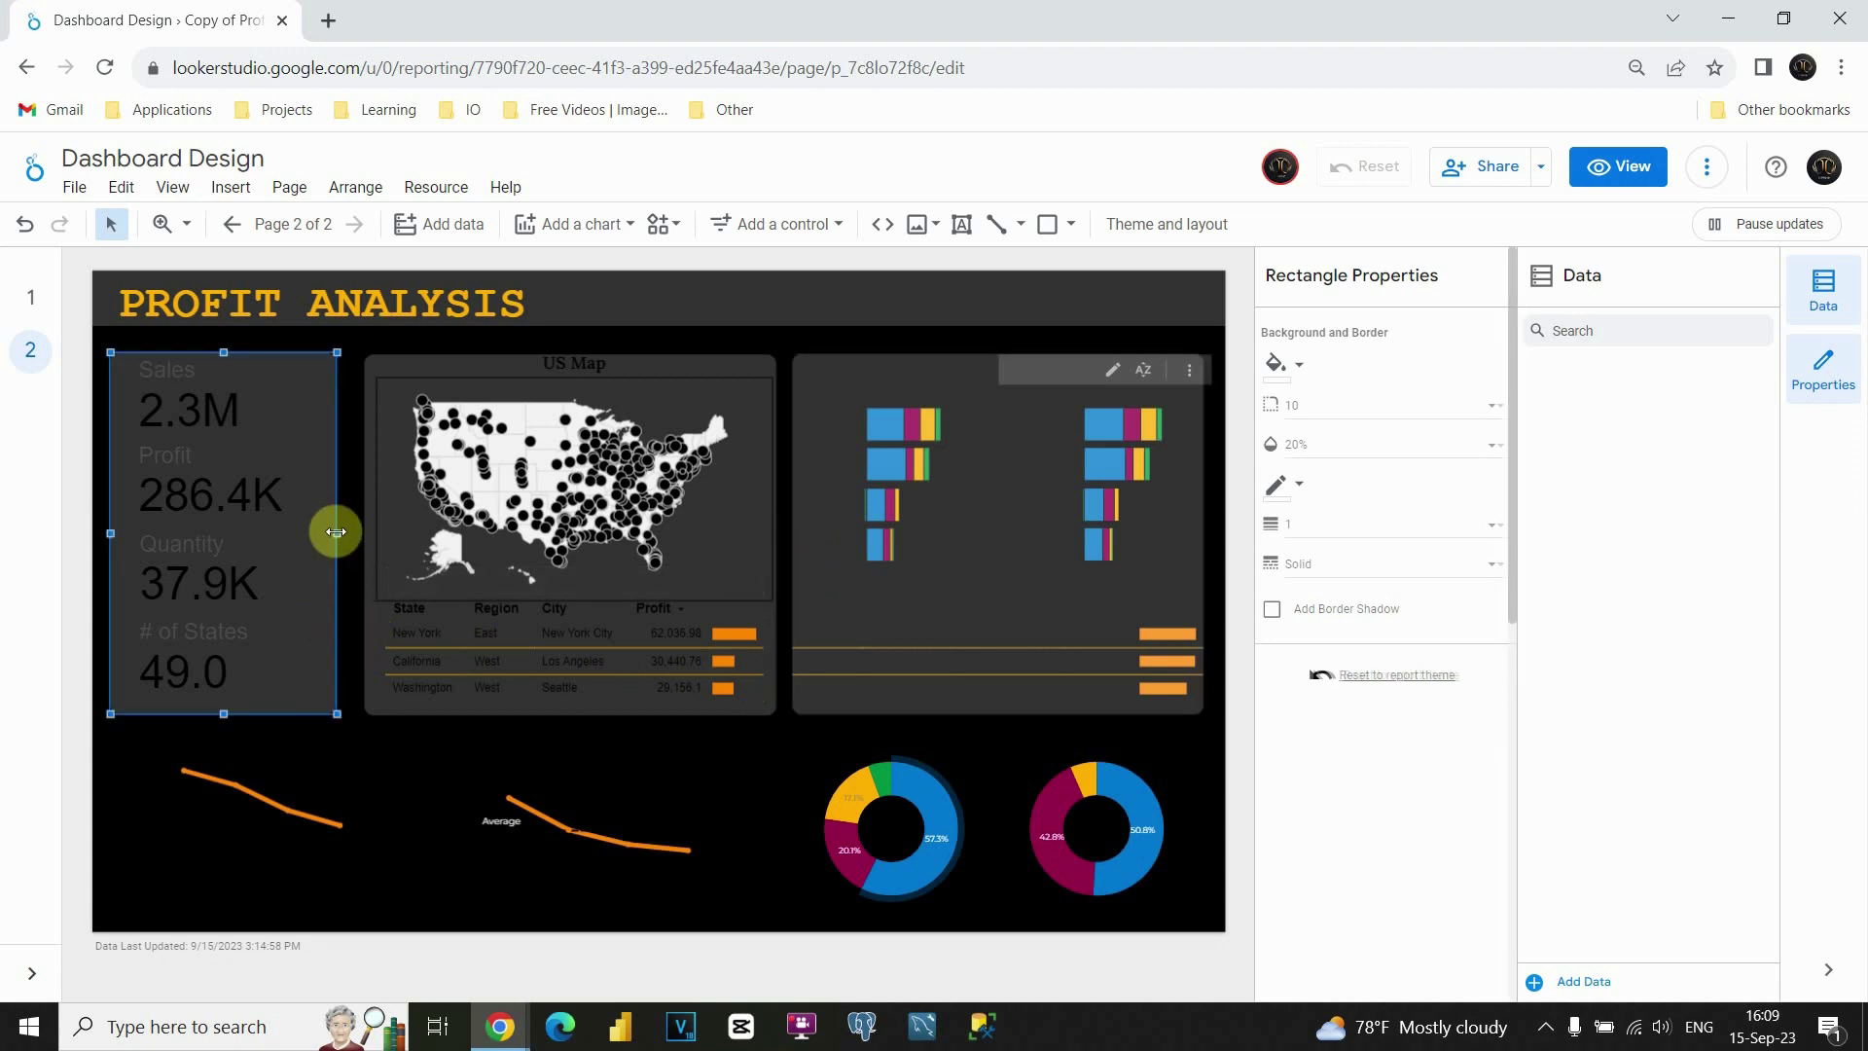
pyautogui.moveTo(340, 532); pyautogui.dragTo(347, 530)
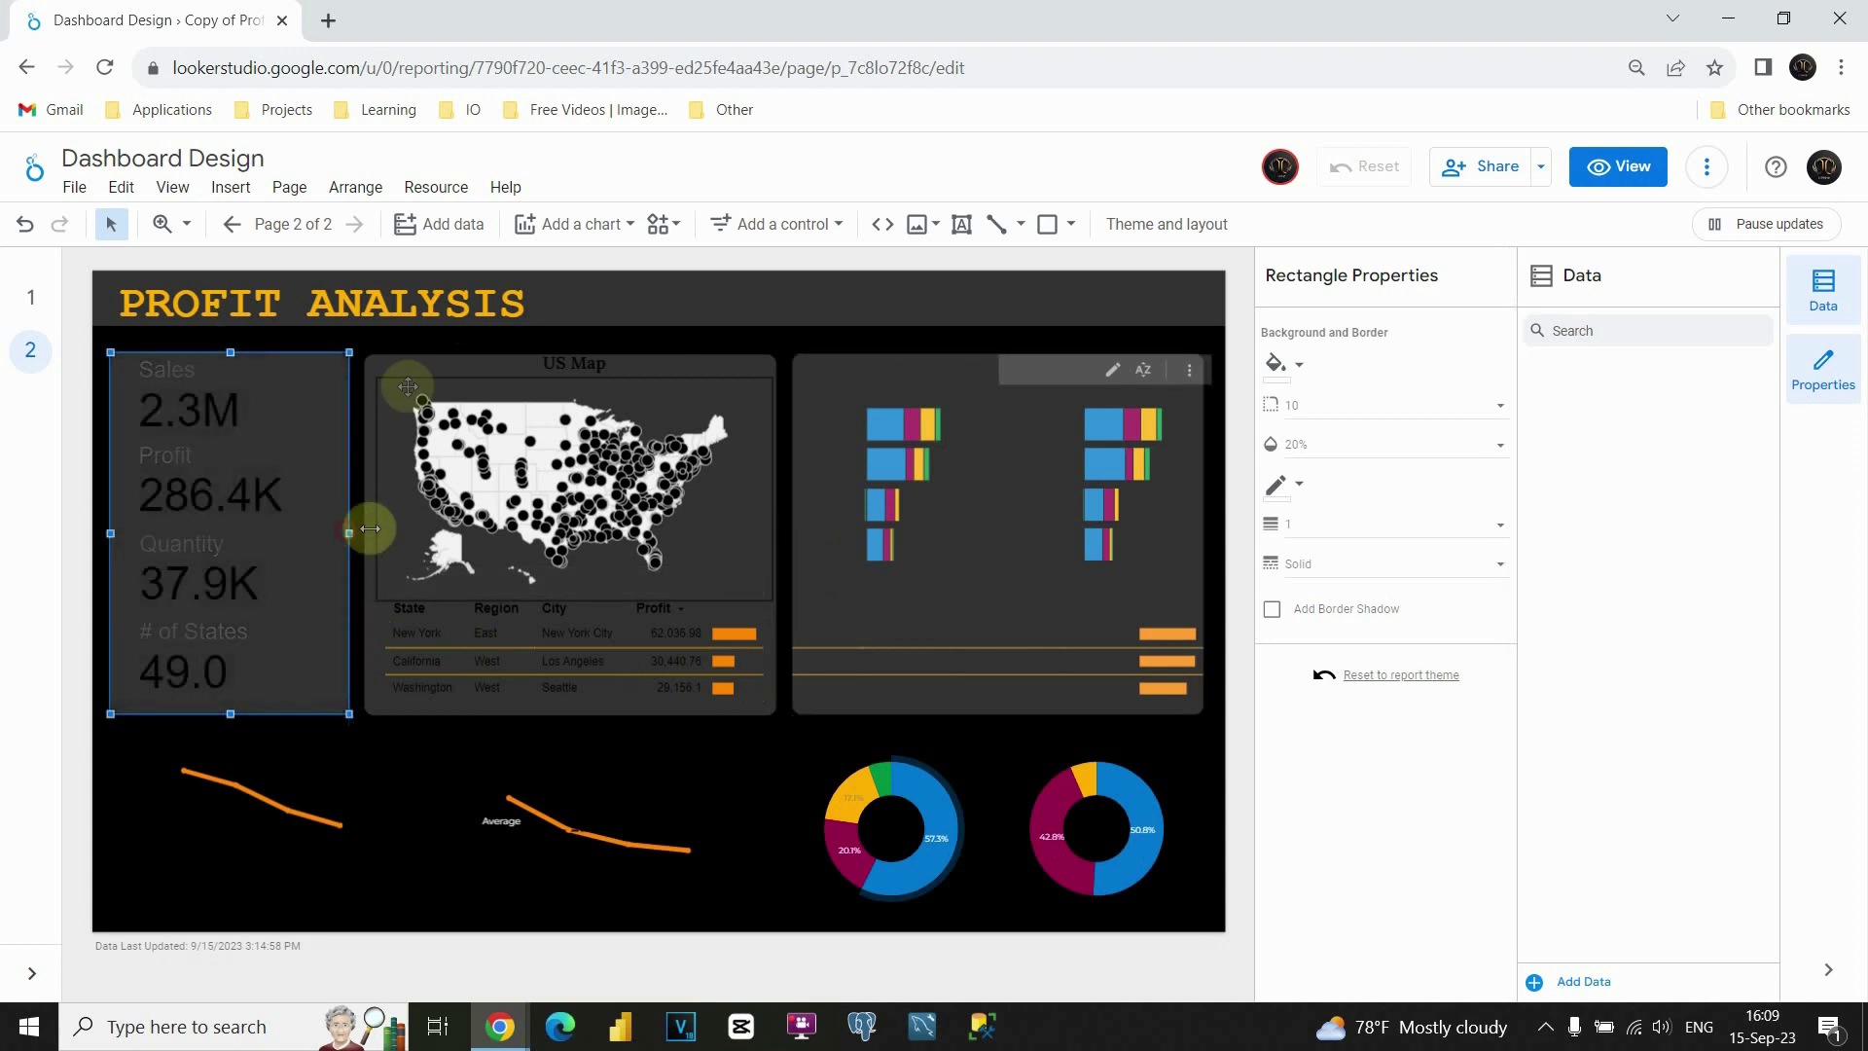
pyautogui.click(353, 341)
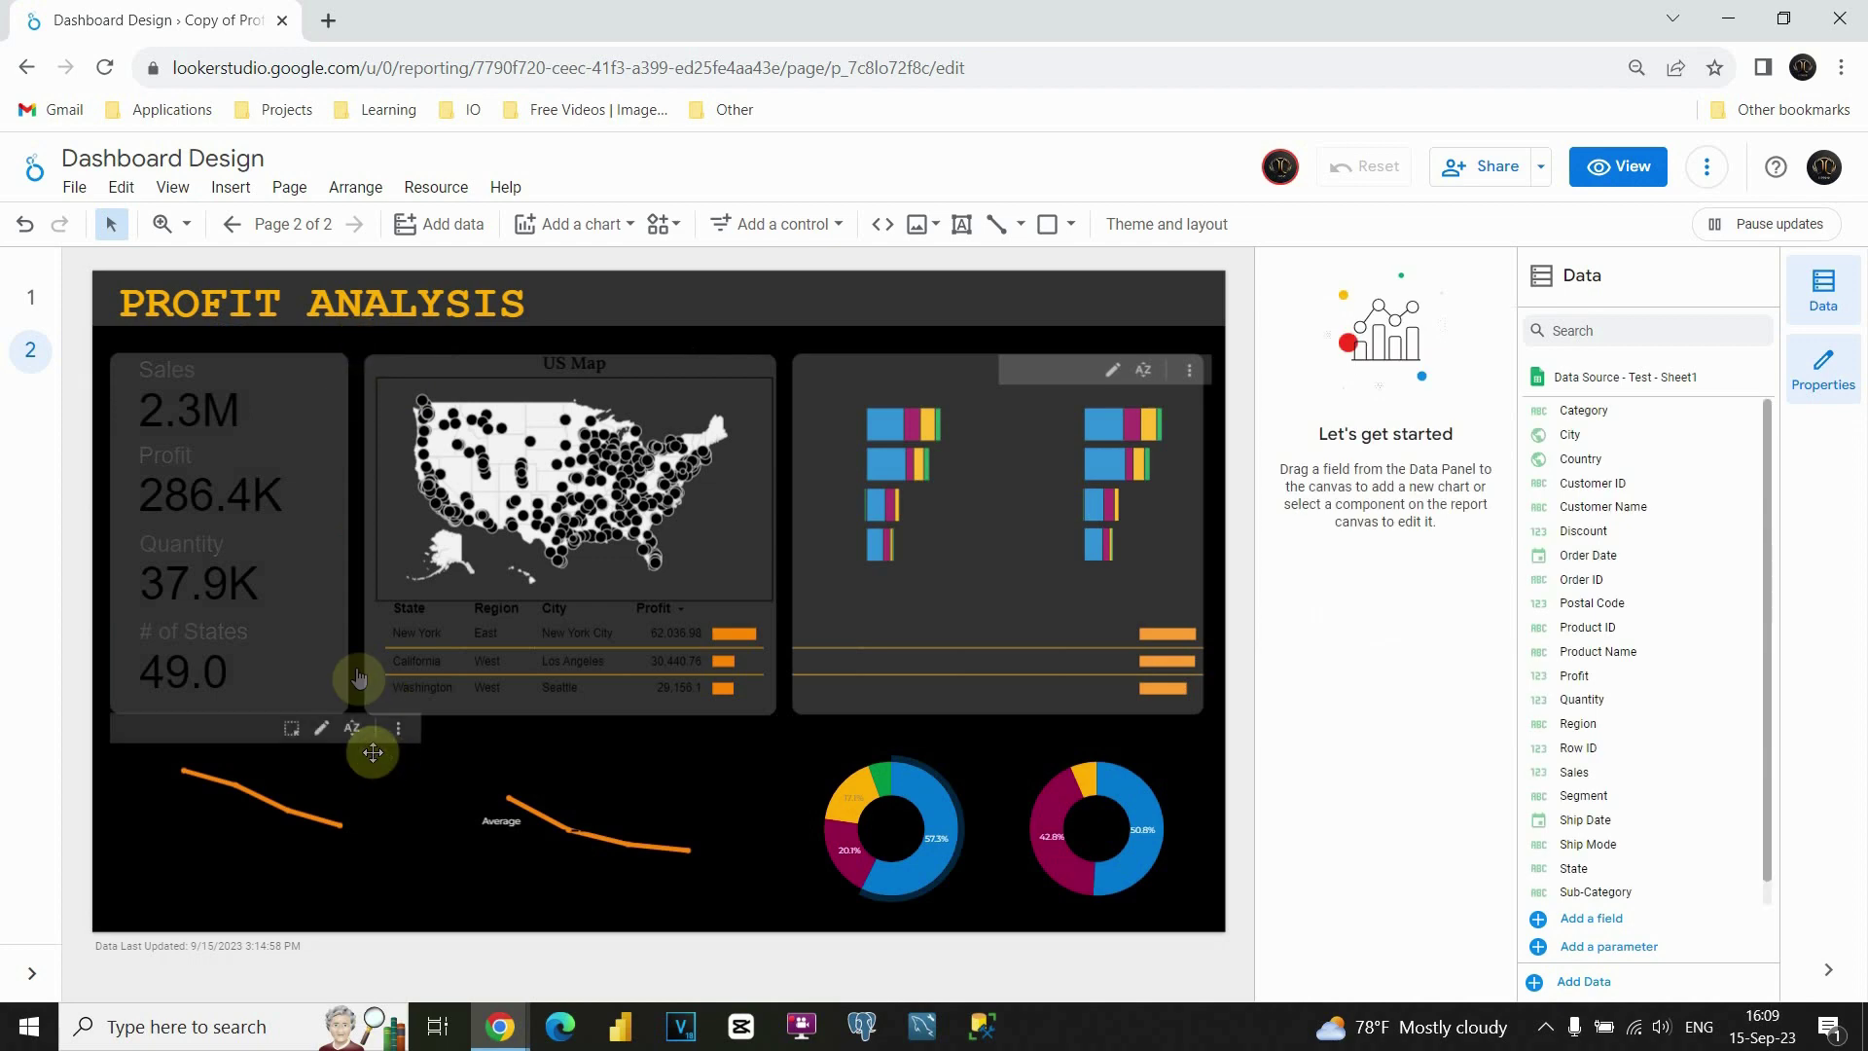
# - Duplicate the scorecard rectangle over the yearly profit line chart and shorten the copy from its top to fit below the scorecards
pyautogui.click(340, 625)
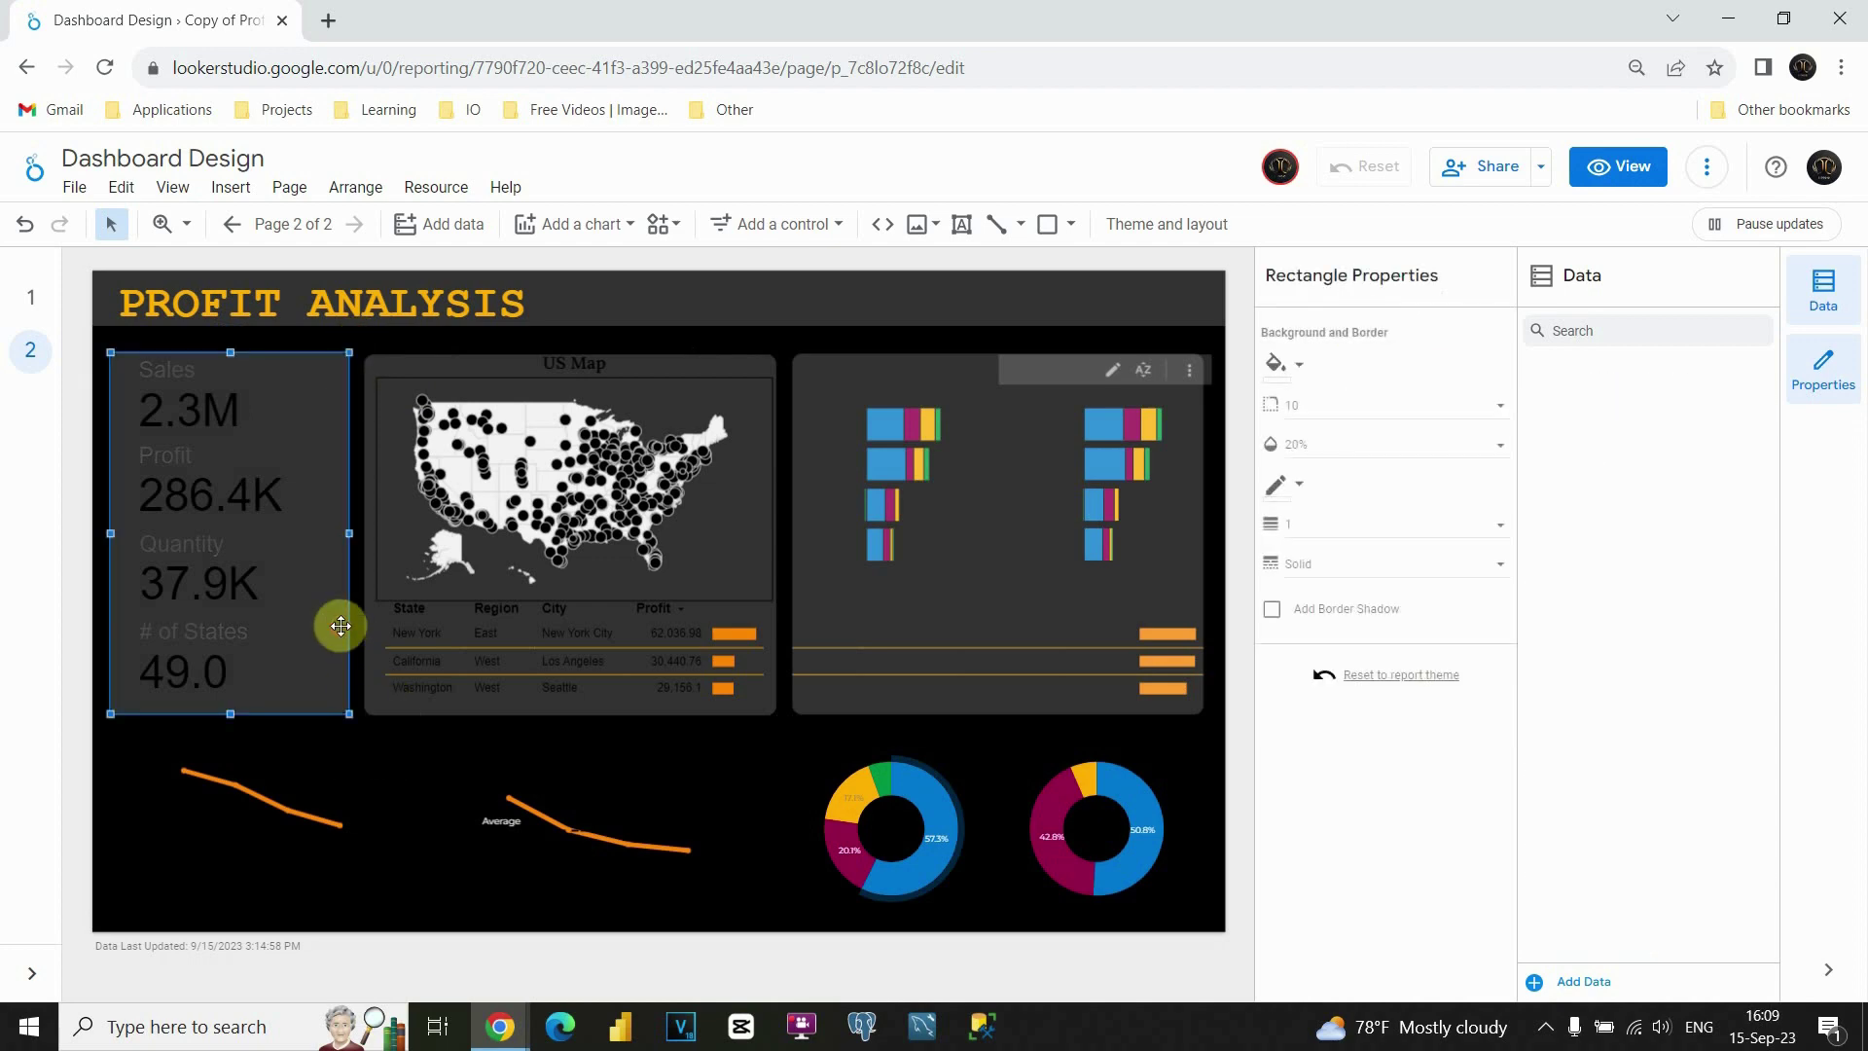
pyautogui.moveTo(340, 625); pyautogui.dragTo(294, 744)
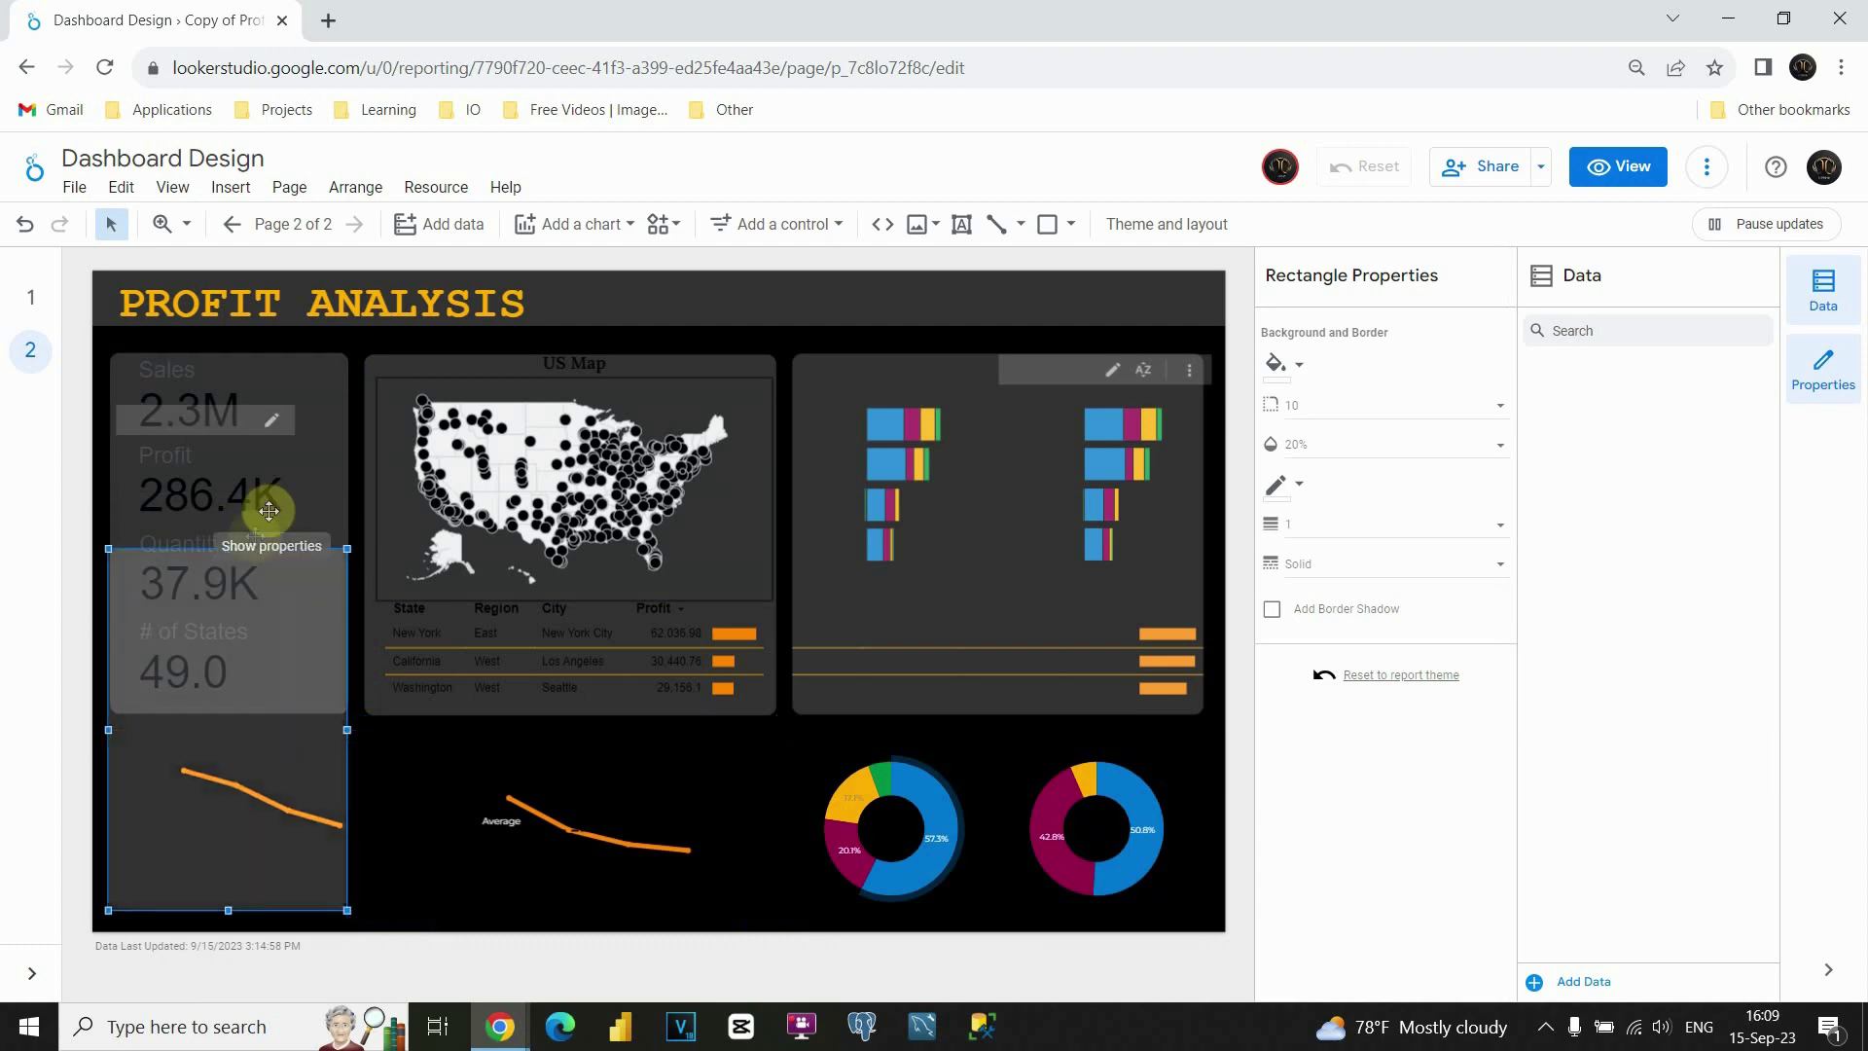
pyautogui.moveTo(231, 550); pyautogui.dragTo(250, 730)
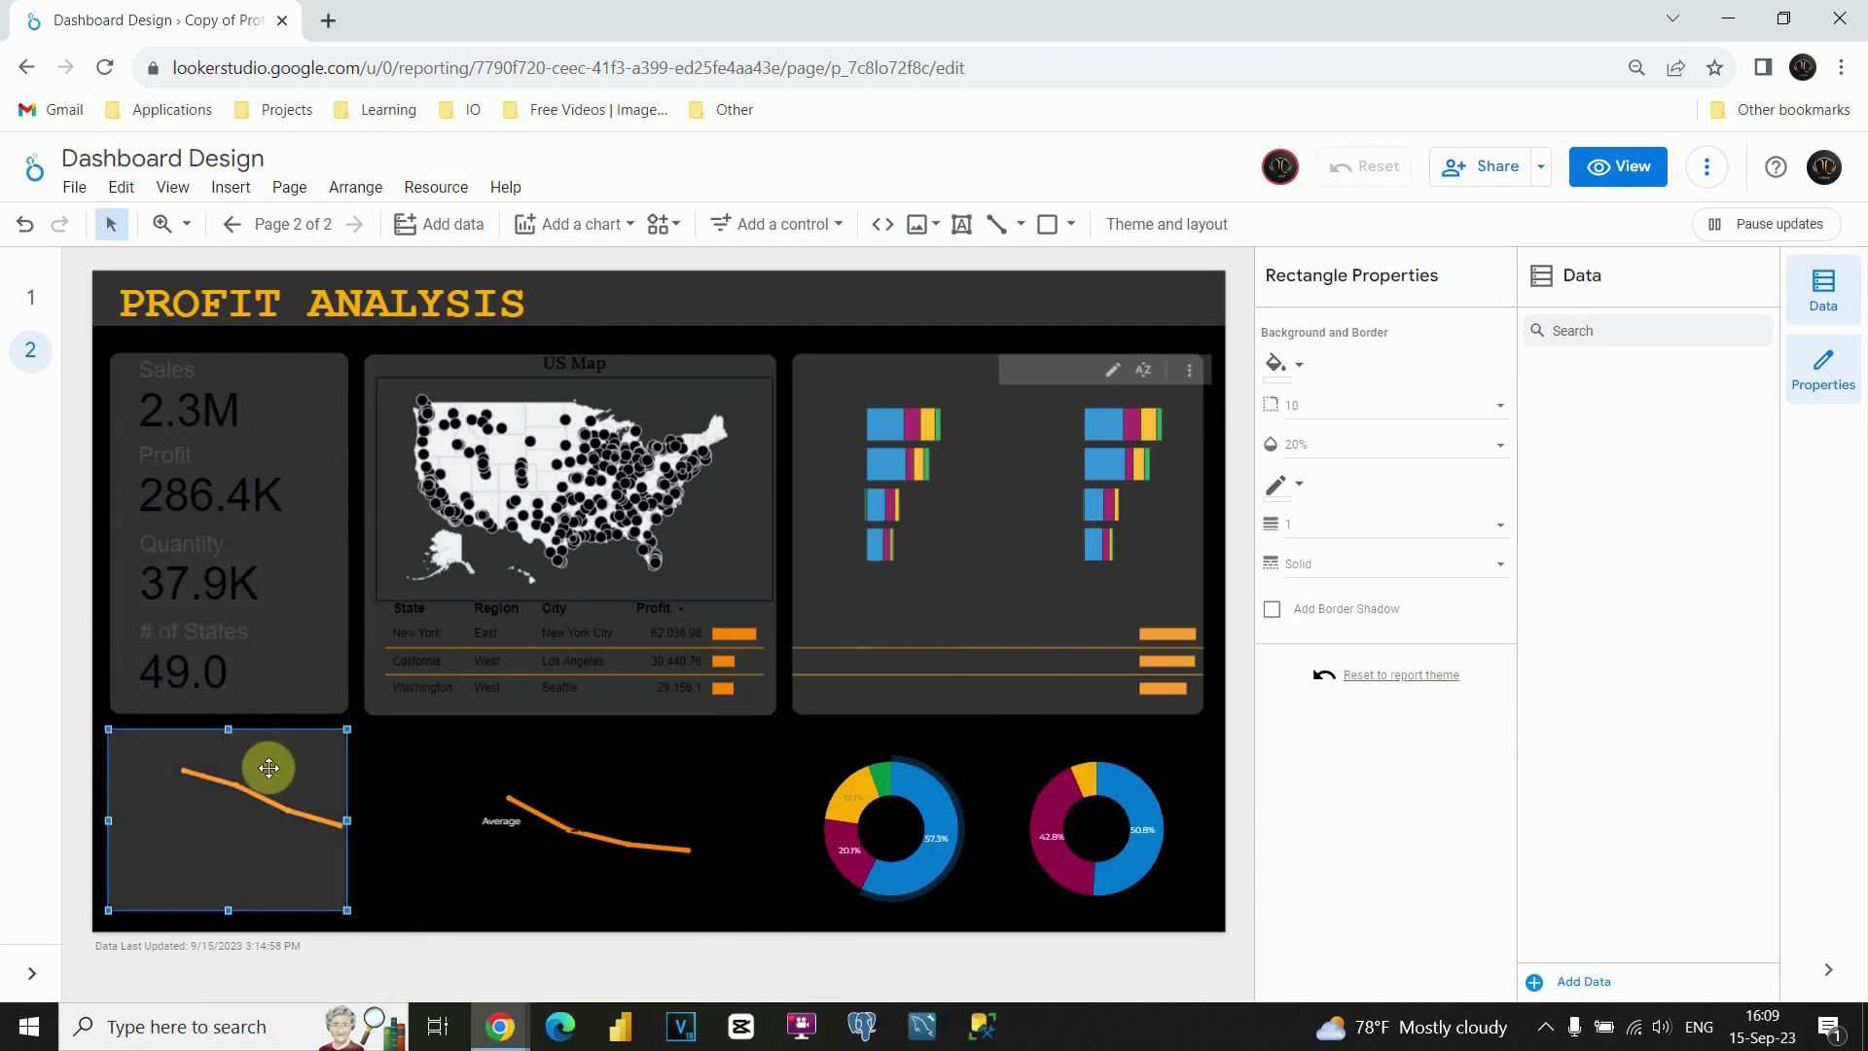
# - Duplicate the bottom-row rectangle over the quarterly line chart, widen it to the map panel's width, and place another copy over the donut charts
pyautogui.click(552, 773)
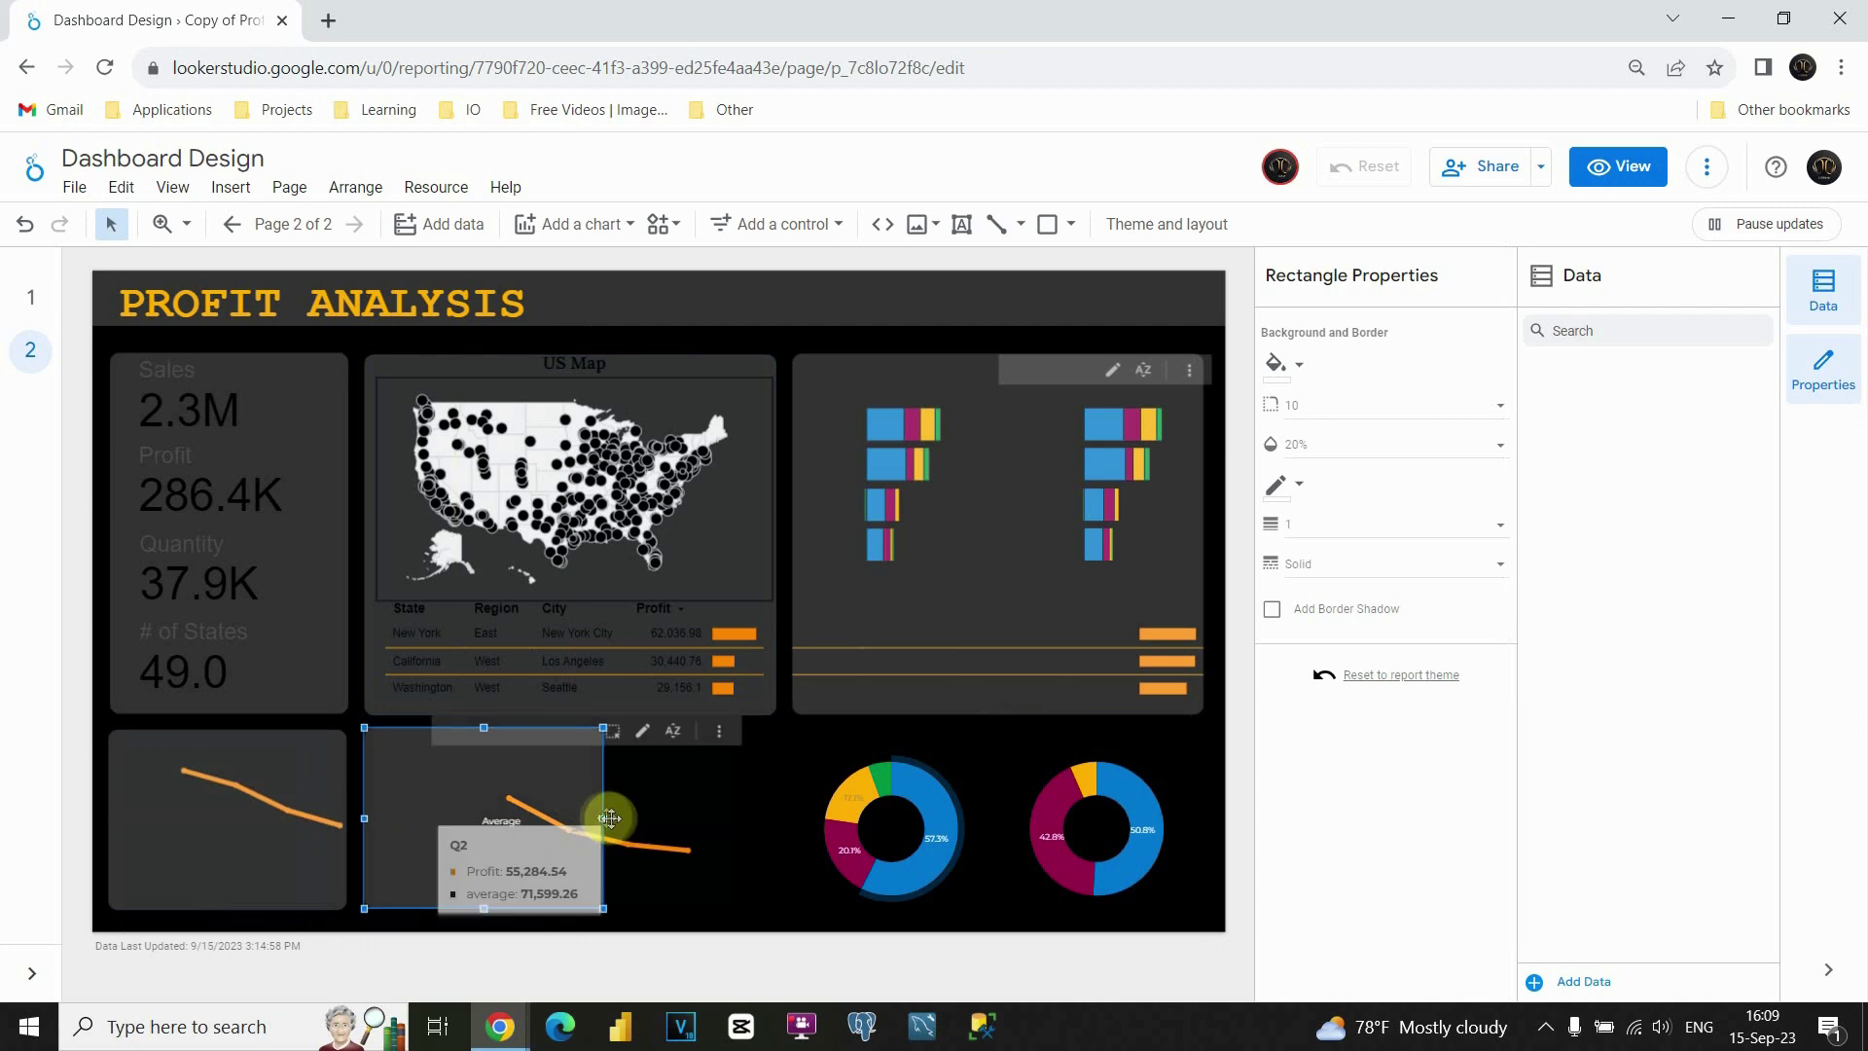
pyautogui.moveTo(701, 820); pyautogui.dragTo(1101, 776)
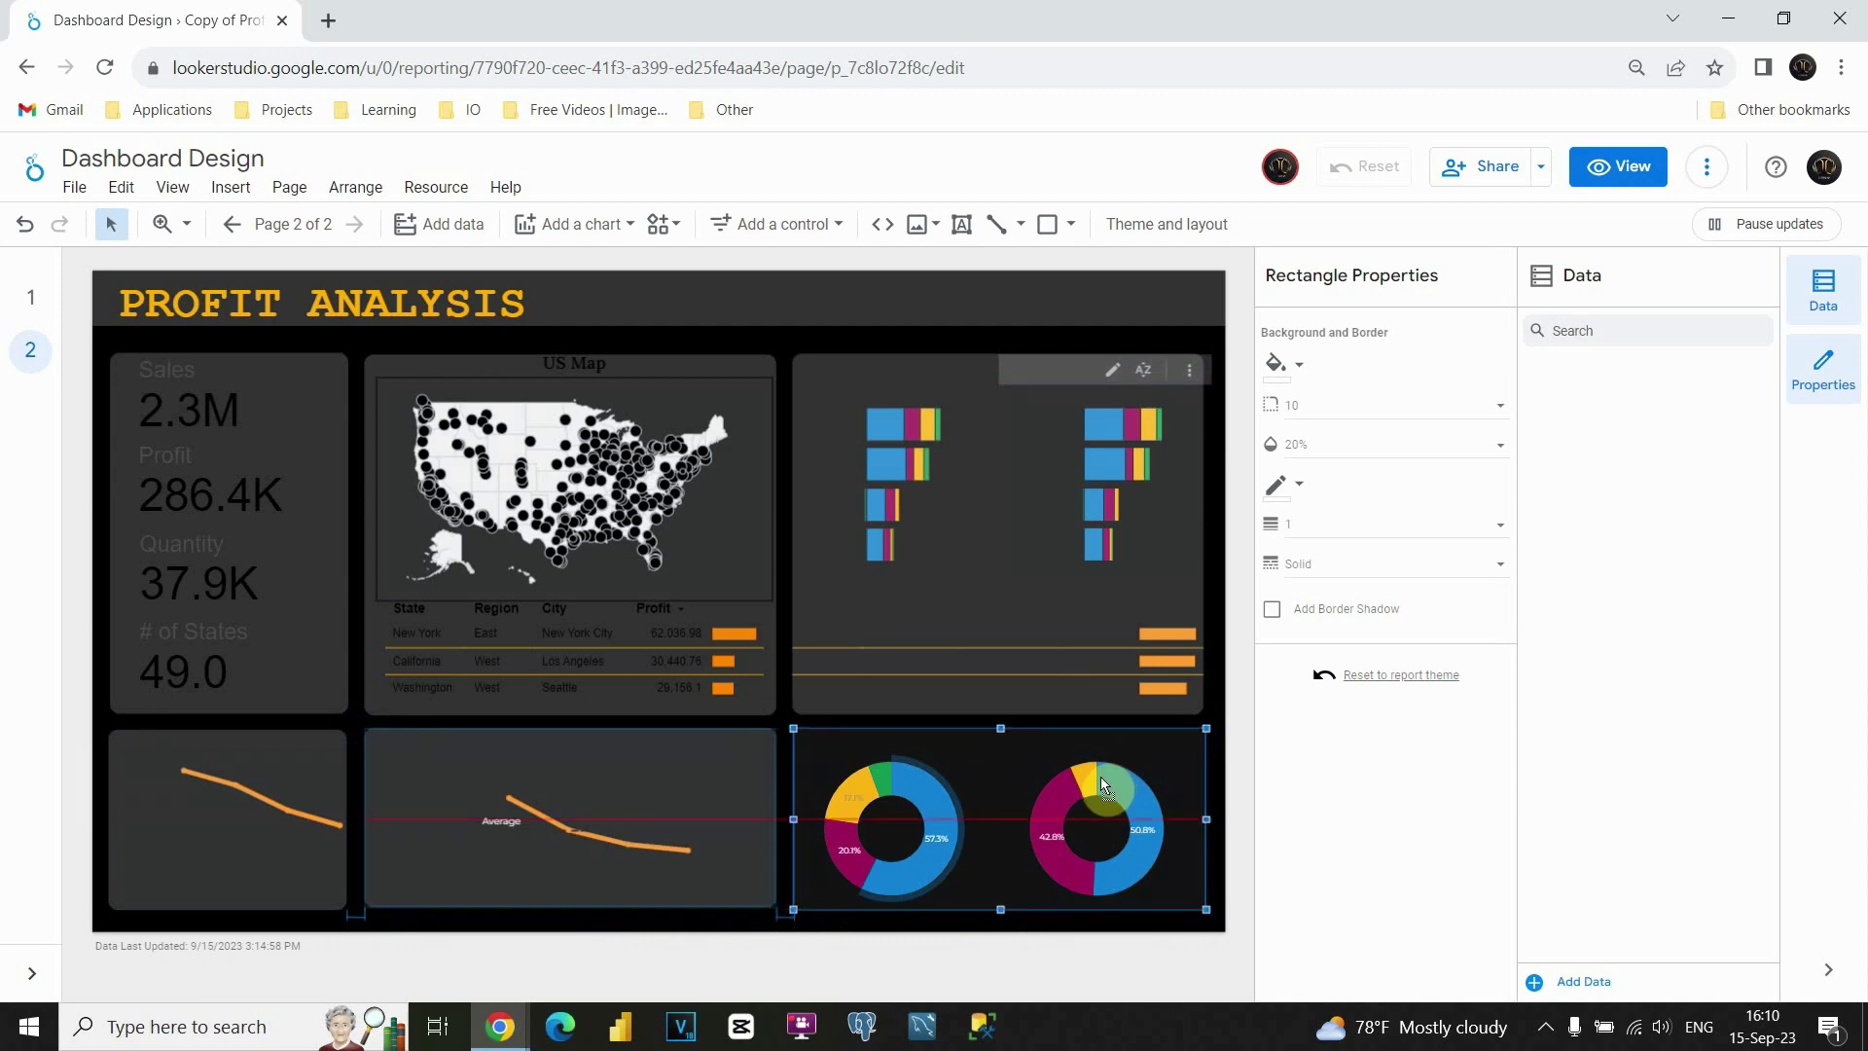
pyautogui.click(689, 930)
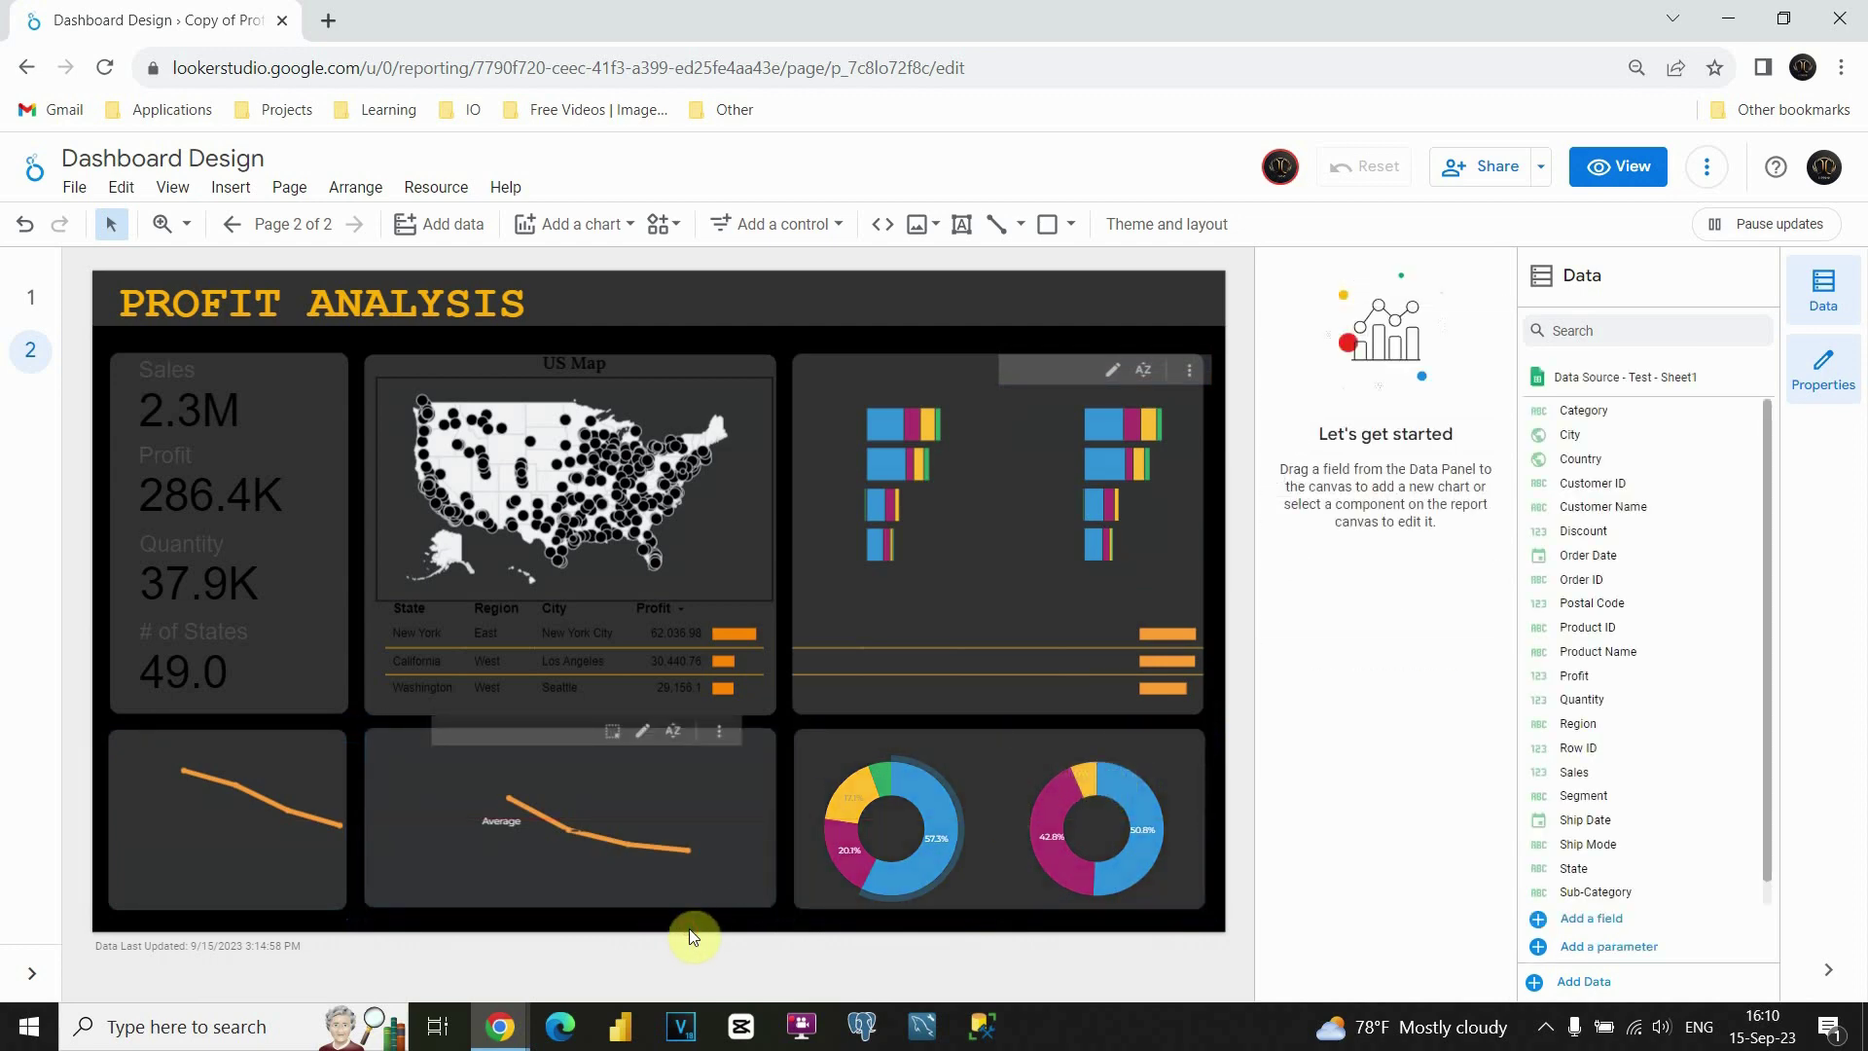
# - Send the rectangle over the two bar charts and their table to the back
pyautogui.click(926, 707)
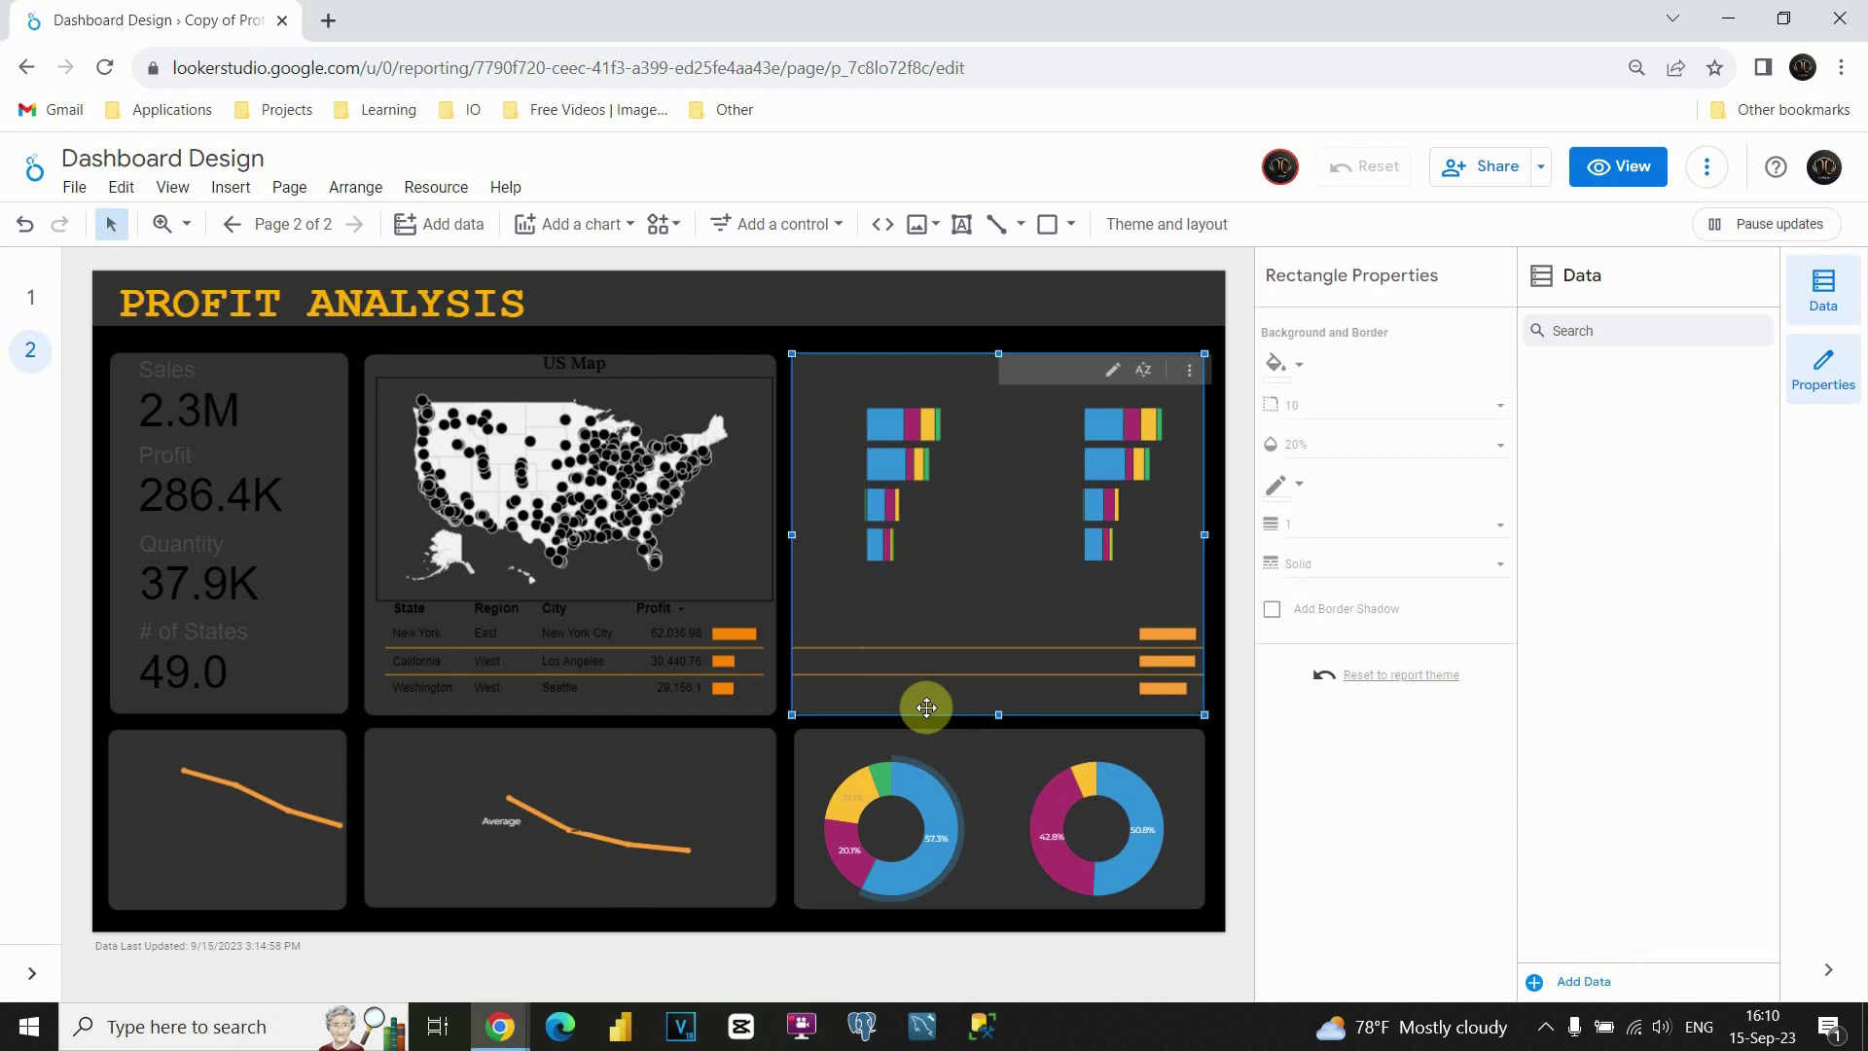
pyautogui.rightClick(948, 611)
pyautogui.moveTo(1012, 492)
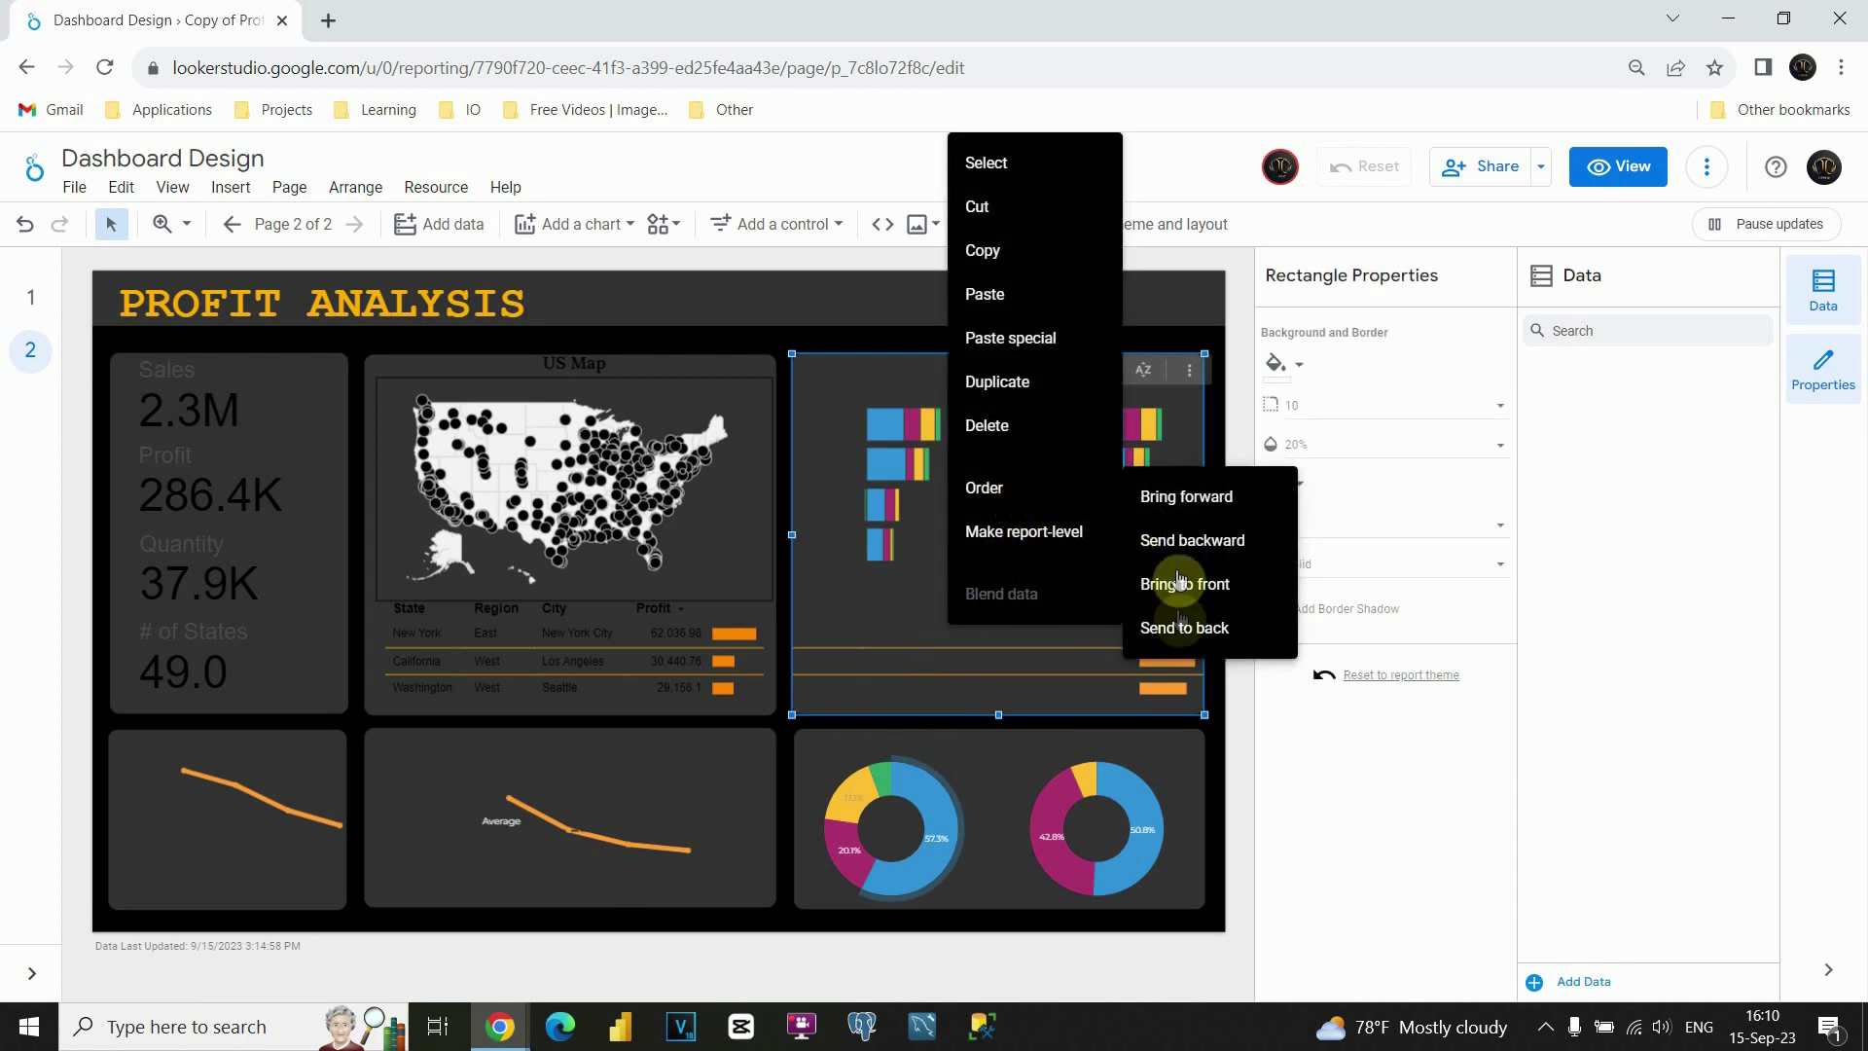
pyautogui.click(1183, 631)
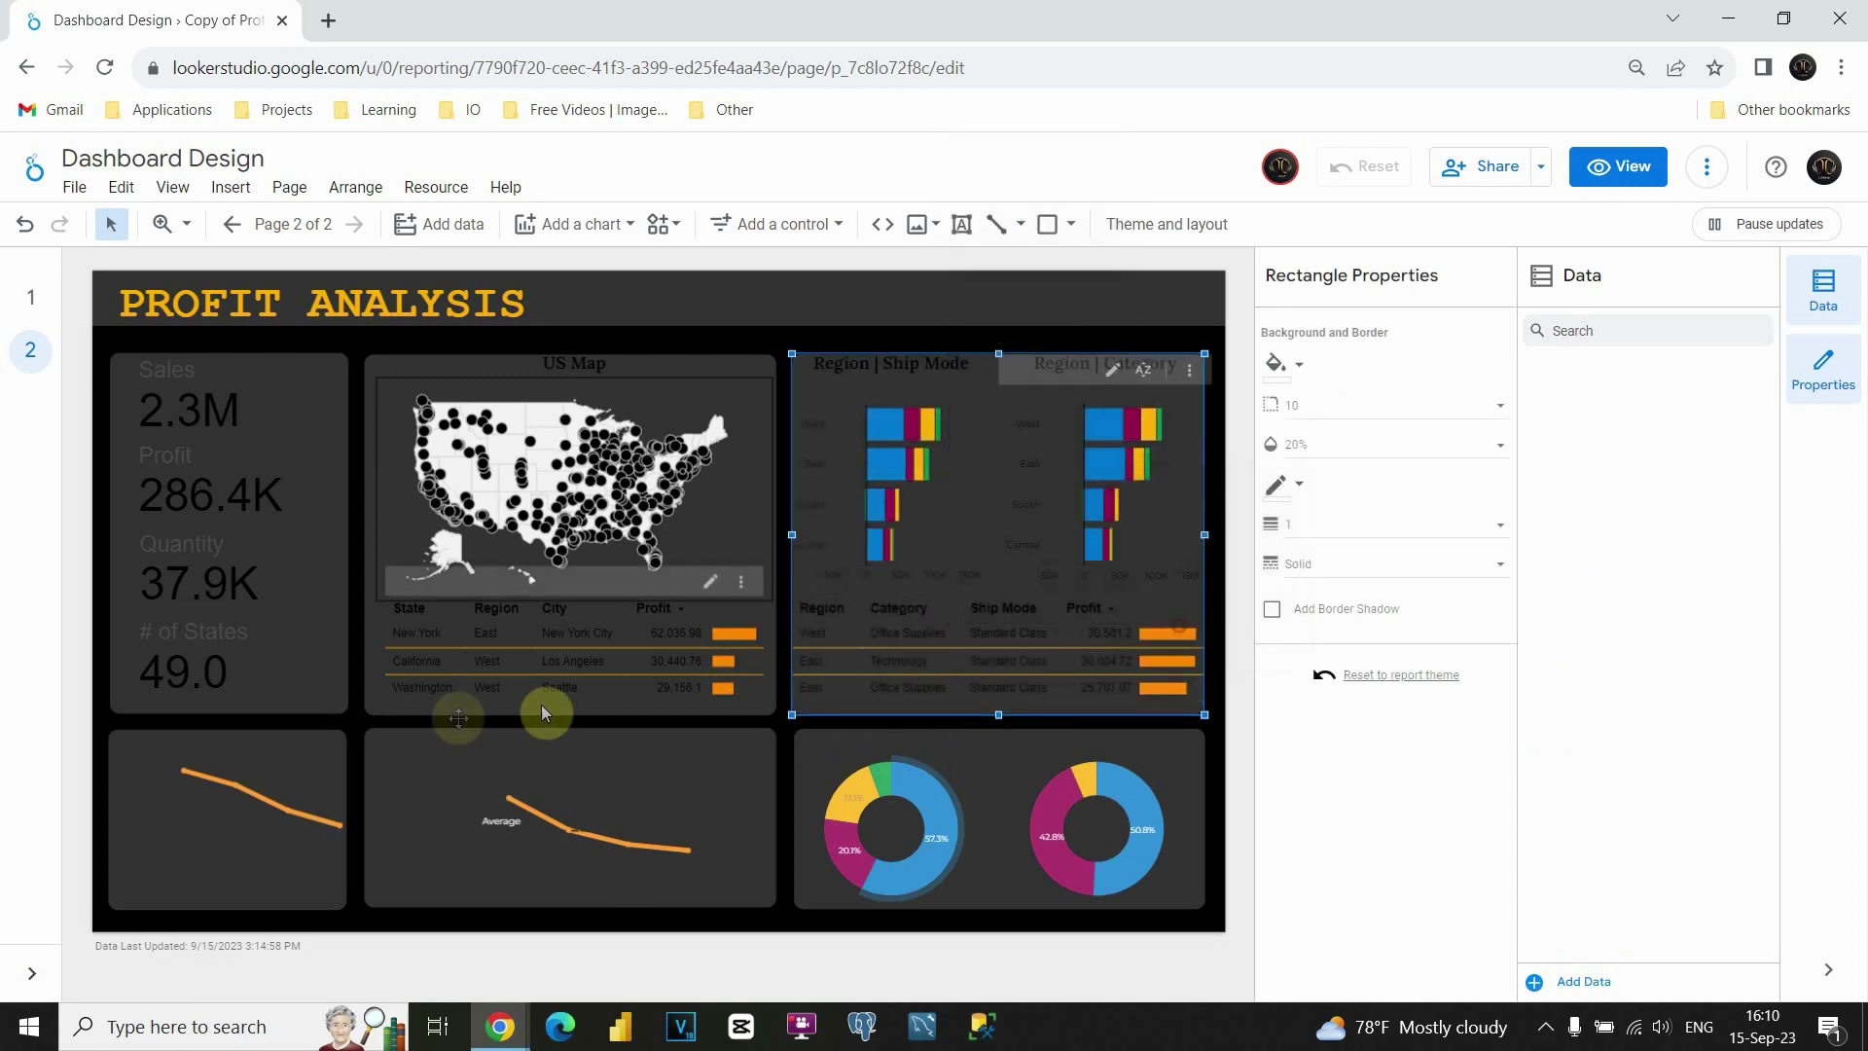
# - Send the three bottom-row rectangles over the yearly line chart, the quarterly line chart and the donut charts to the back
pyautogui.rightClick(283, 769)
pyautogui.rightClick(130, 766)
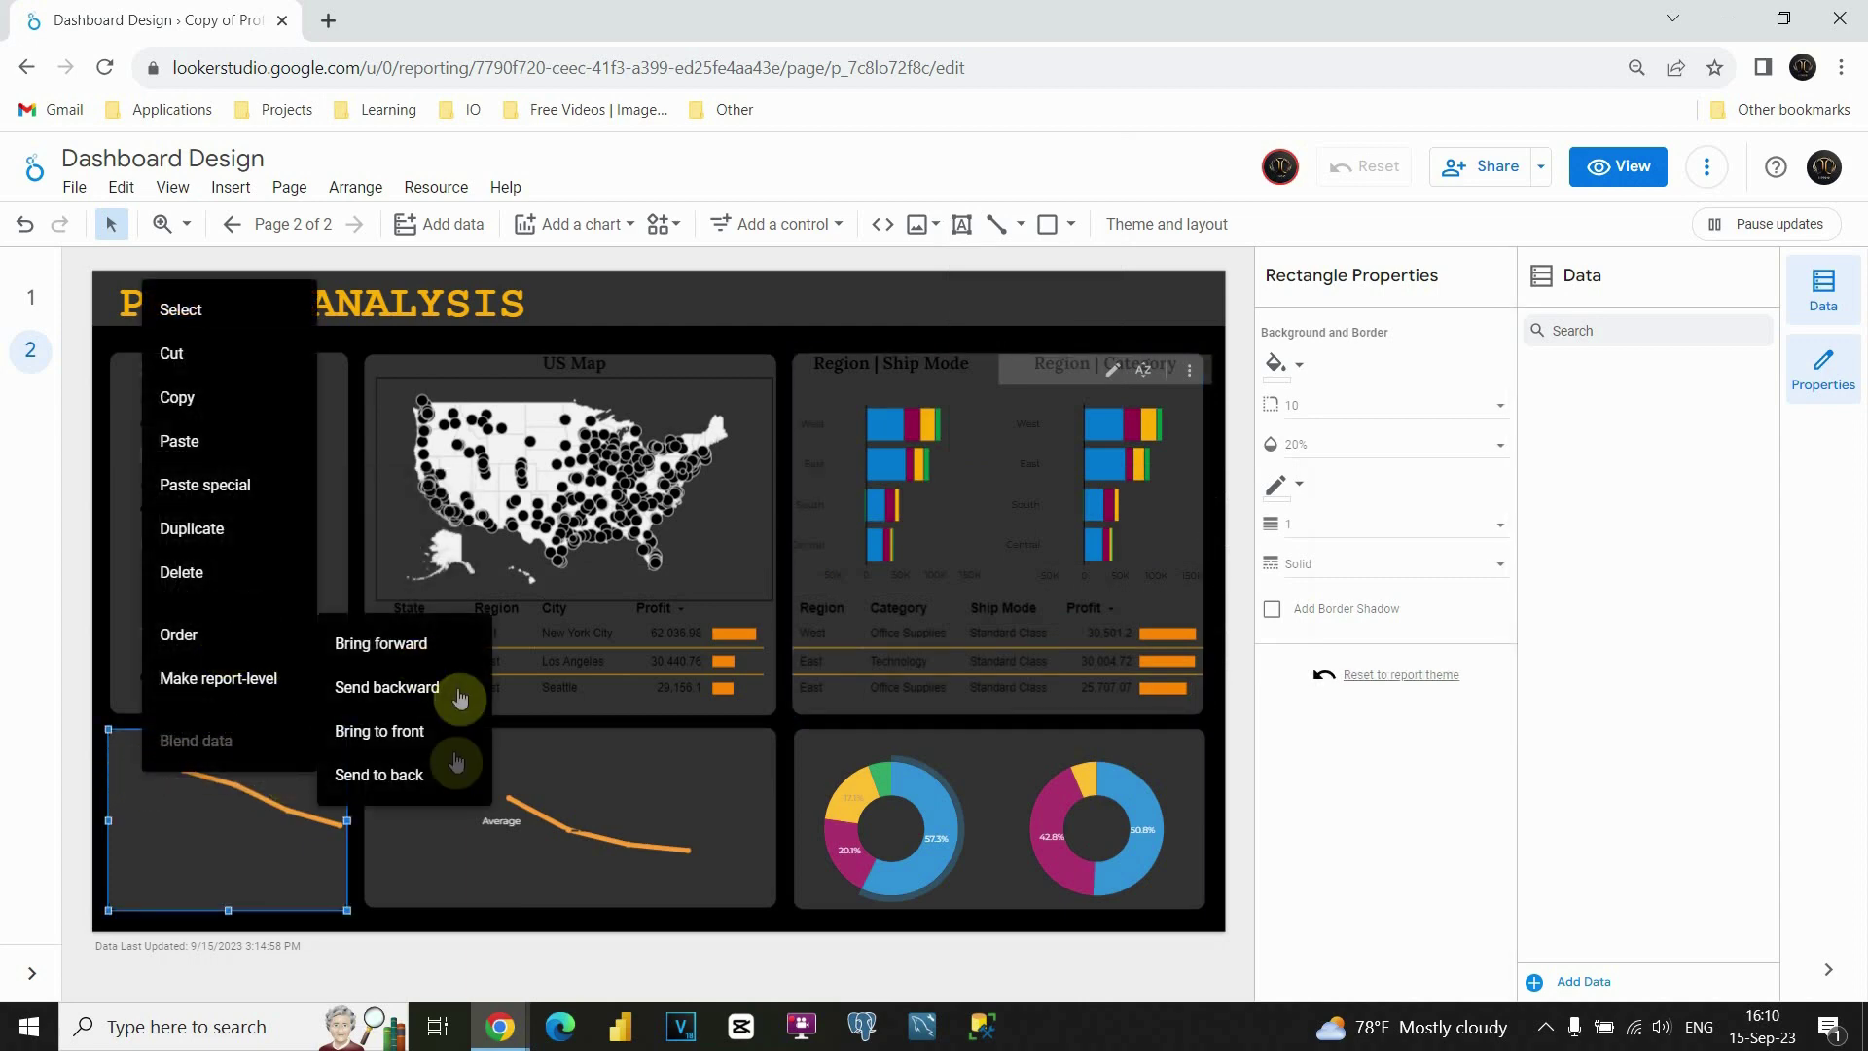
pyautogui.click(438, 776)
pyautogui.rightClick(755, 817)
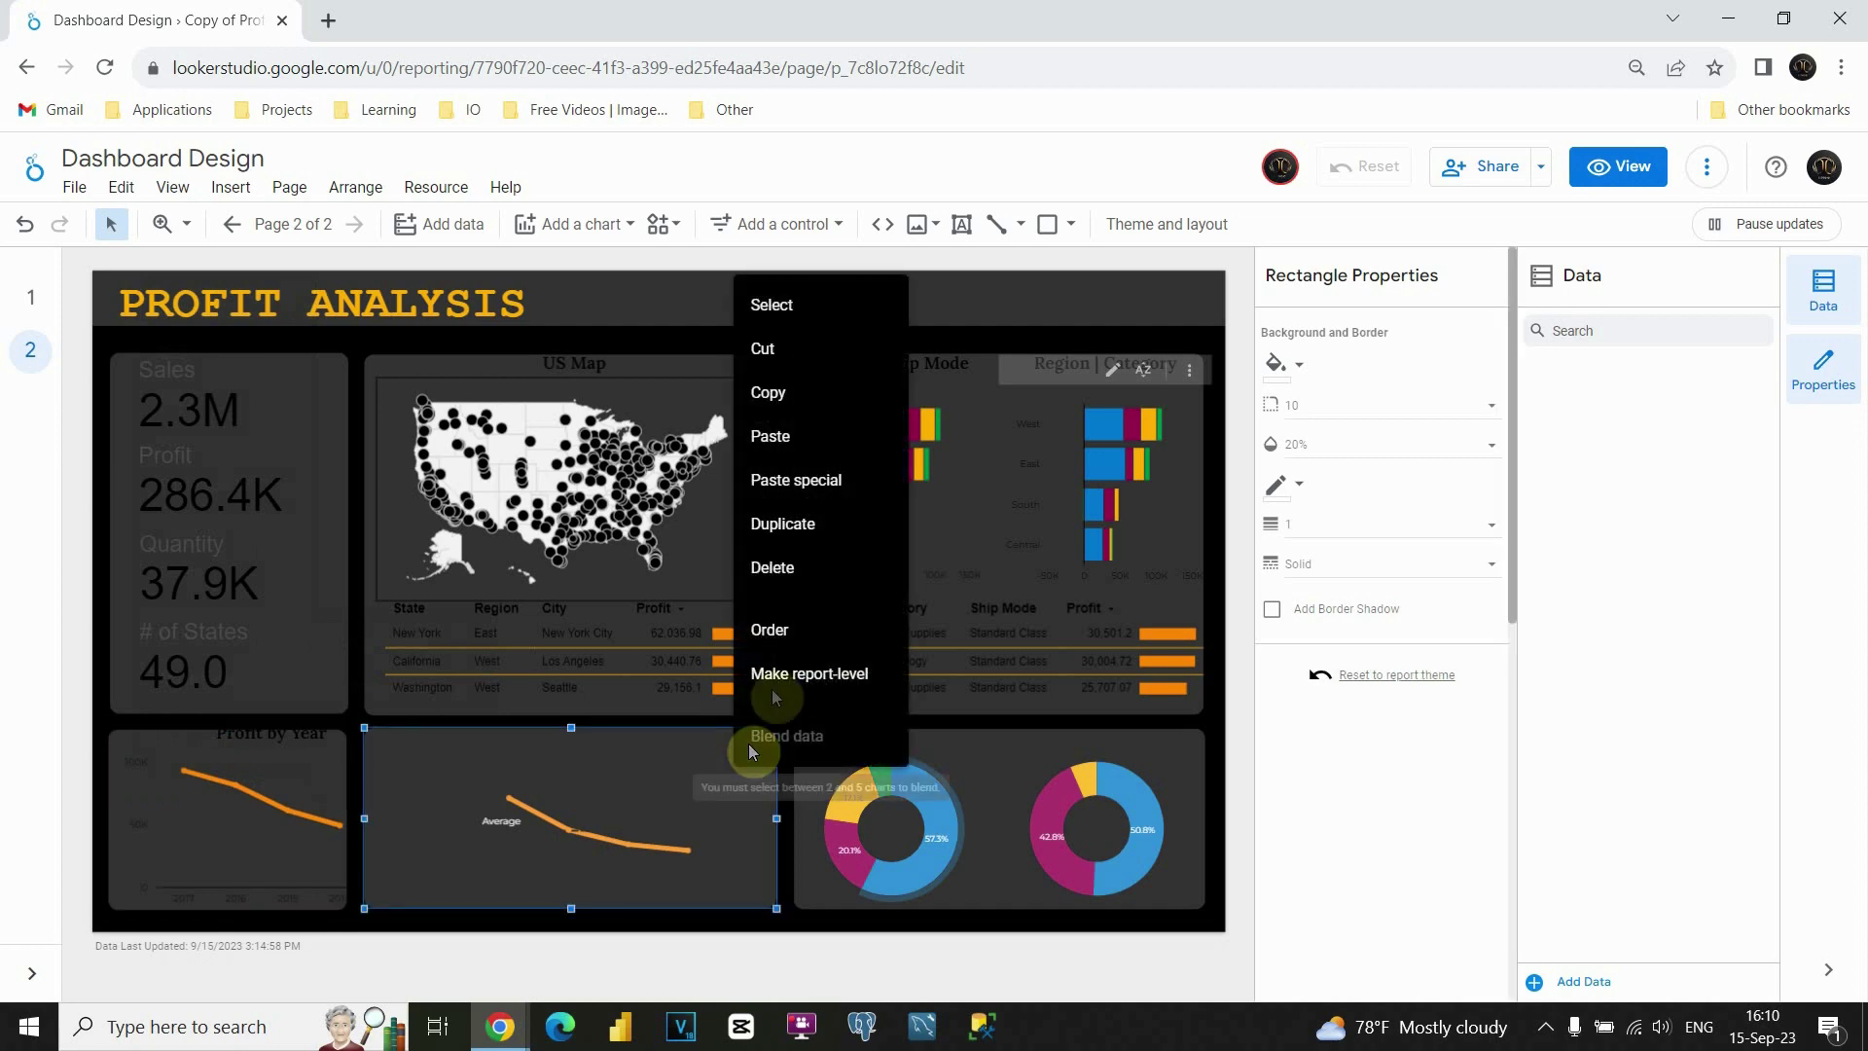
pyautogui.moveTo(778, 632)
pyautogui.click(994, 770)
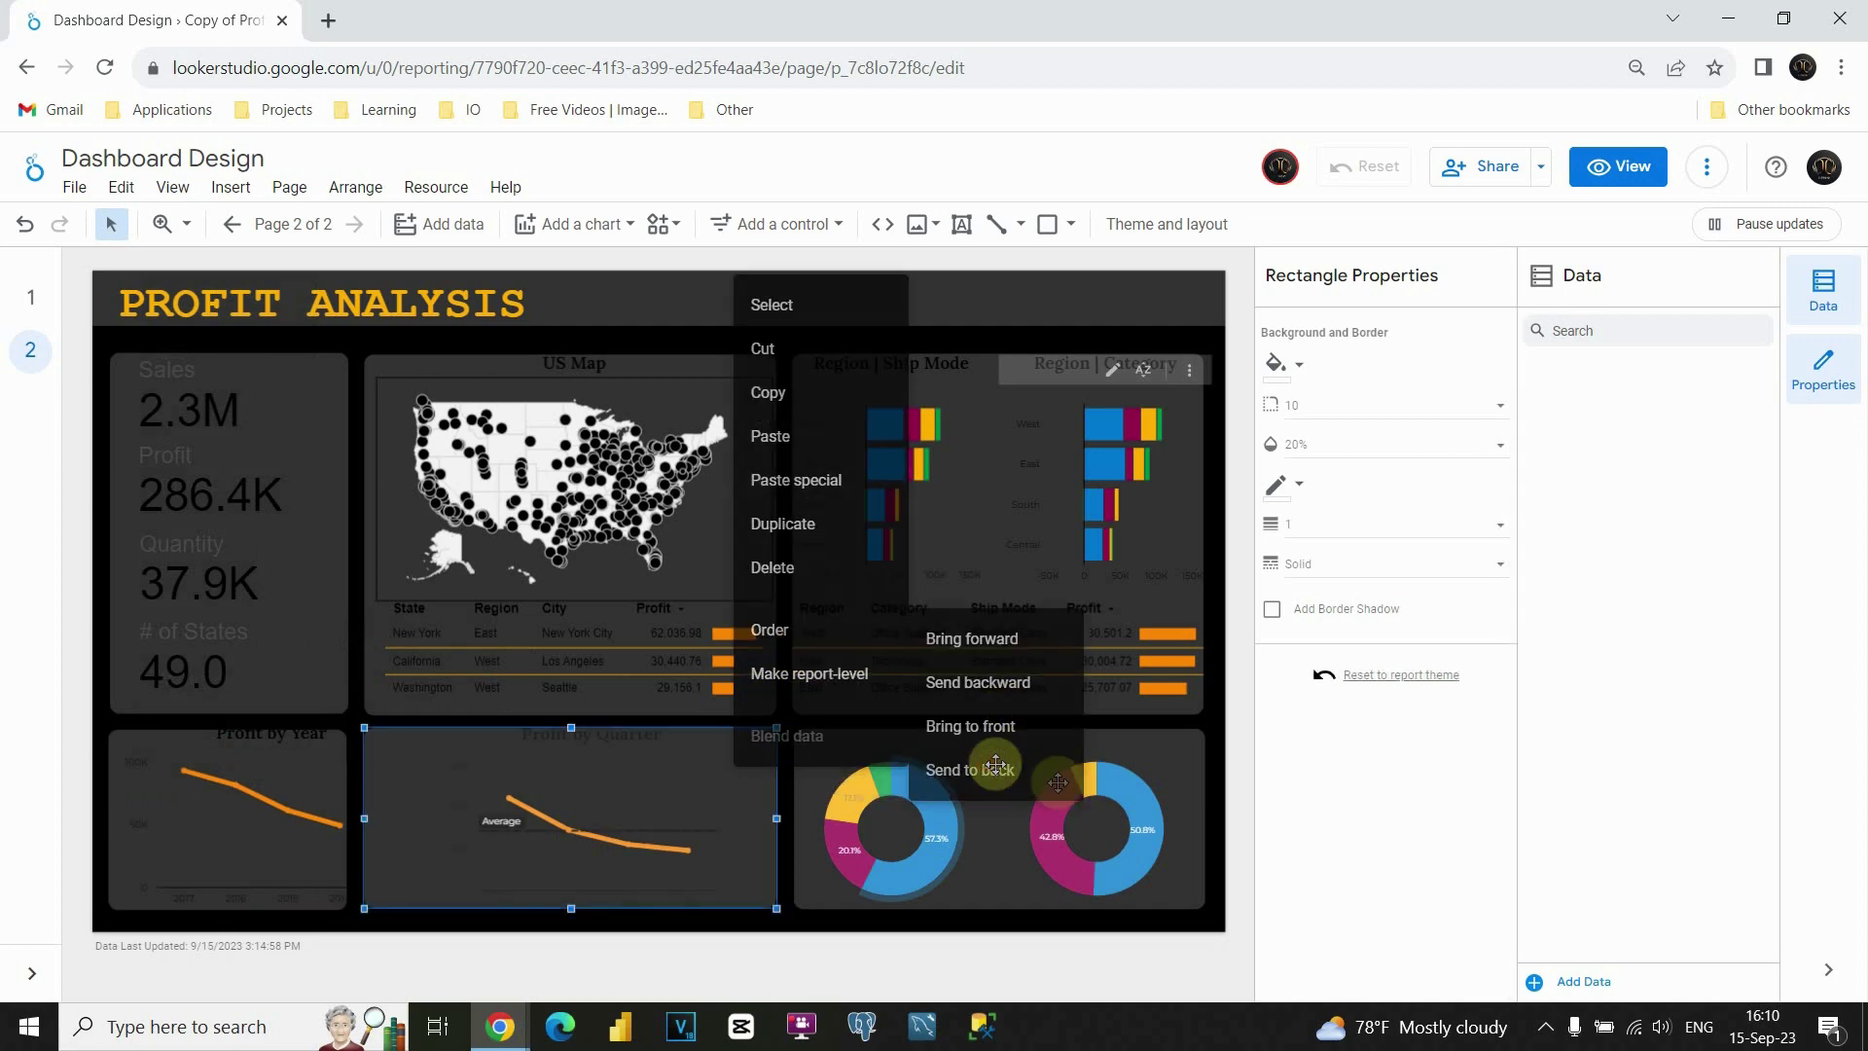
pyautogui.rightClick(1166, 757)
pyautogui.moveTo(1216, 622)
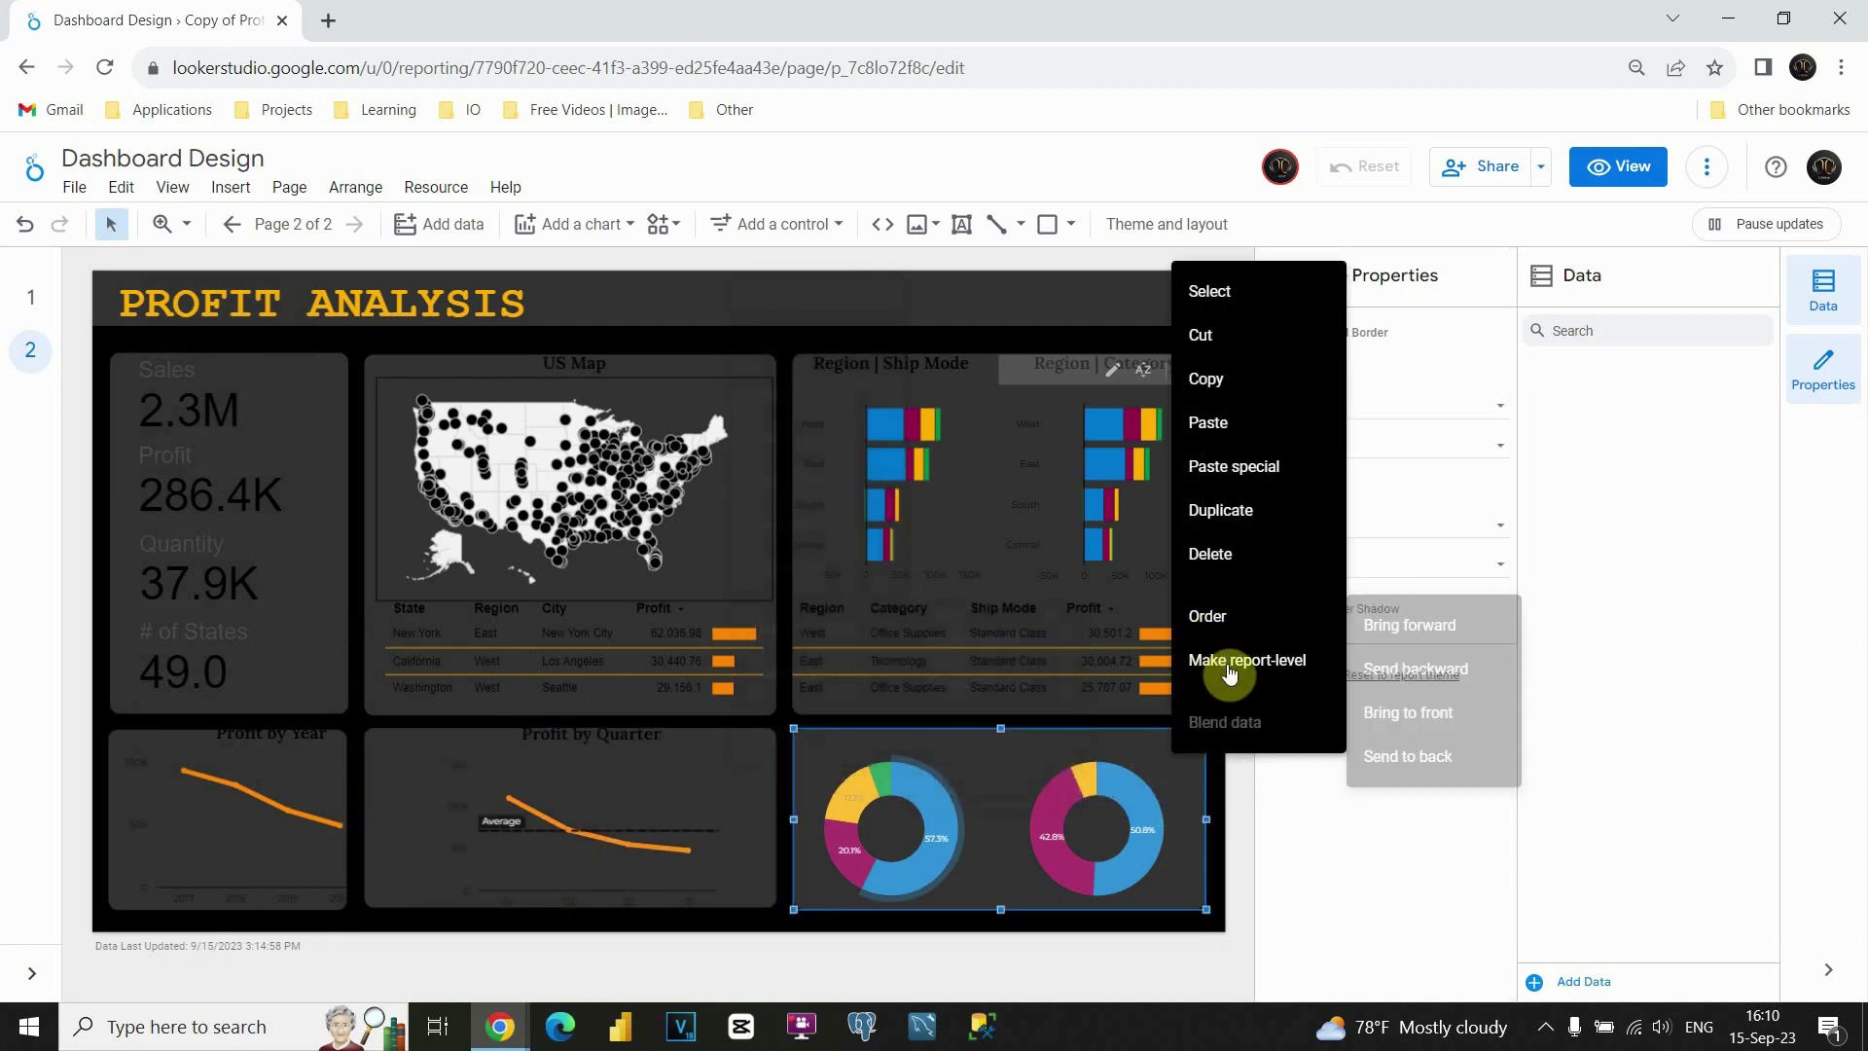
pyautogui.click(1385, 764)
pyautogui.click(1223, 793)
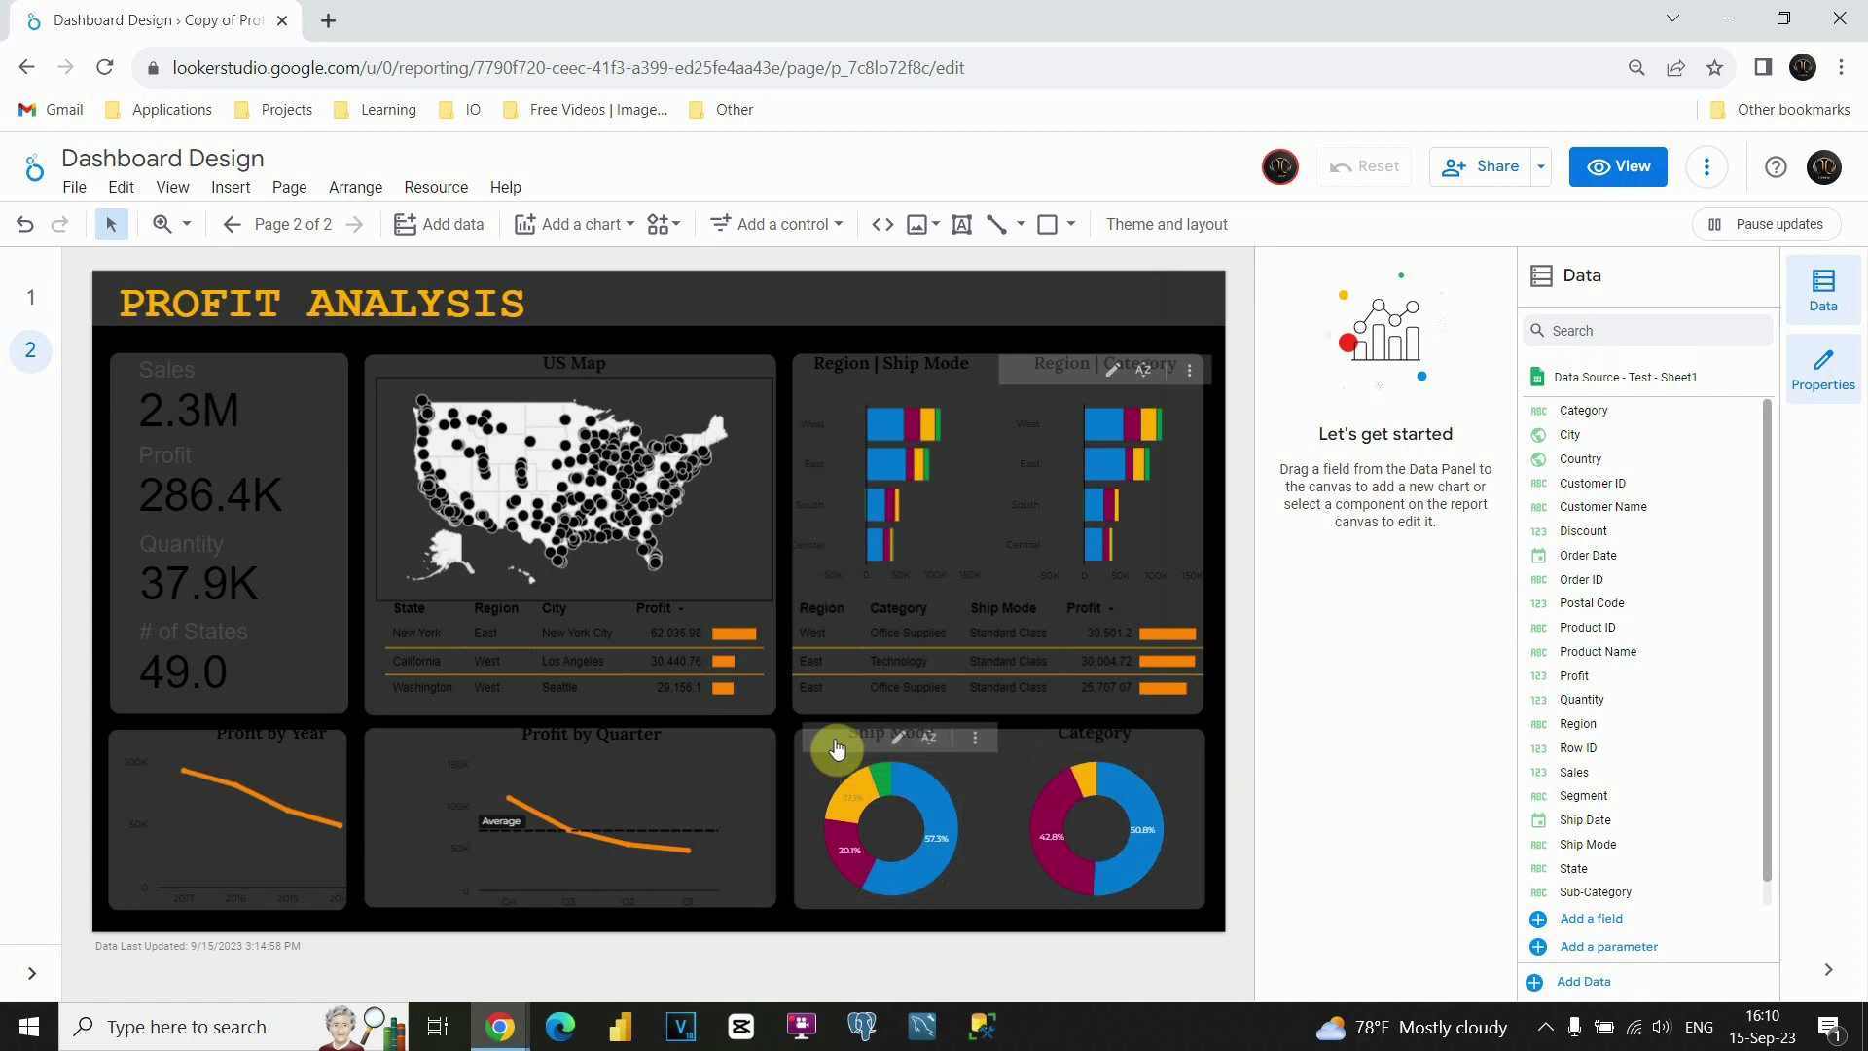
# - Delete the rectangle behind the Profit by Quarter line chart
pyautogui.click(307, 769)
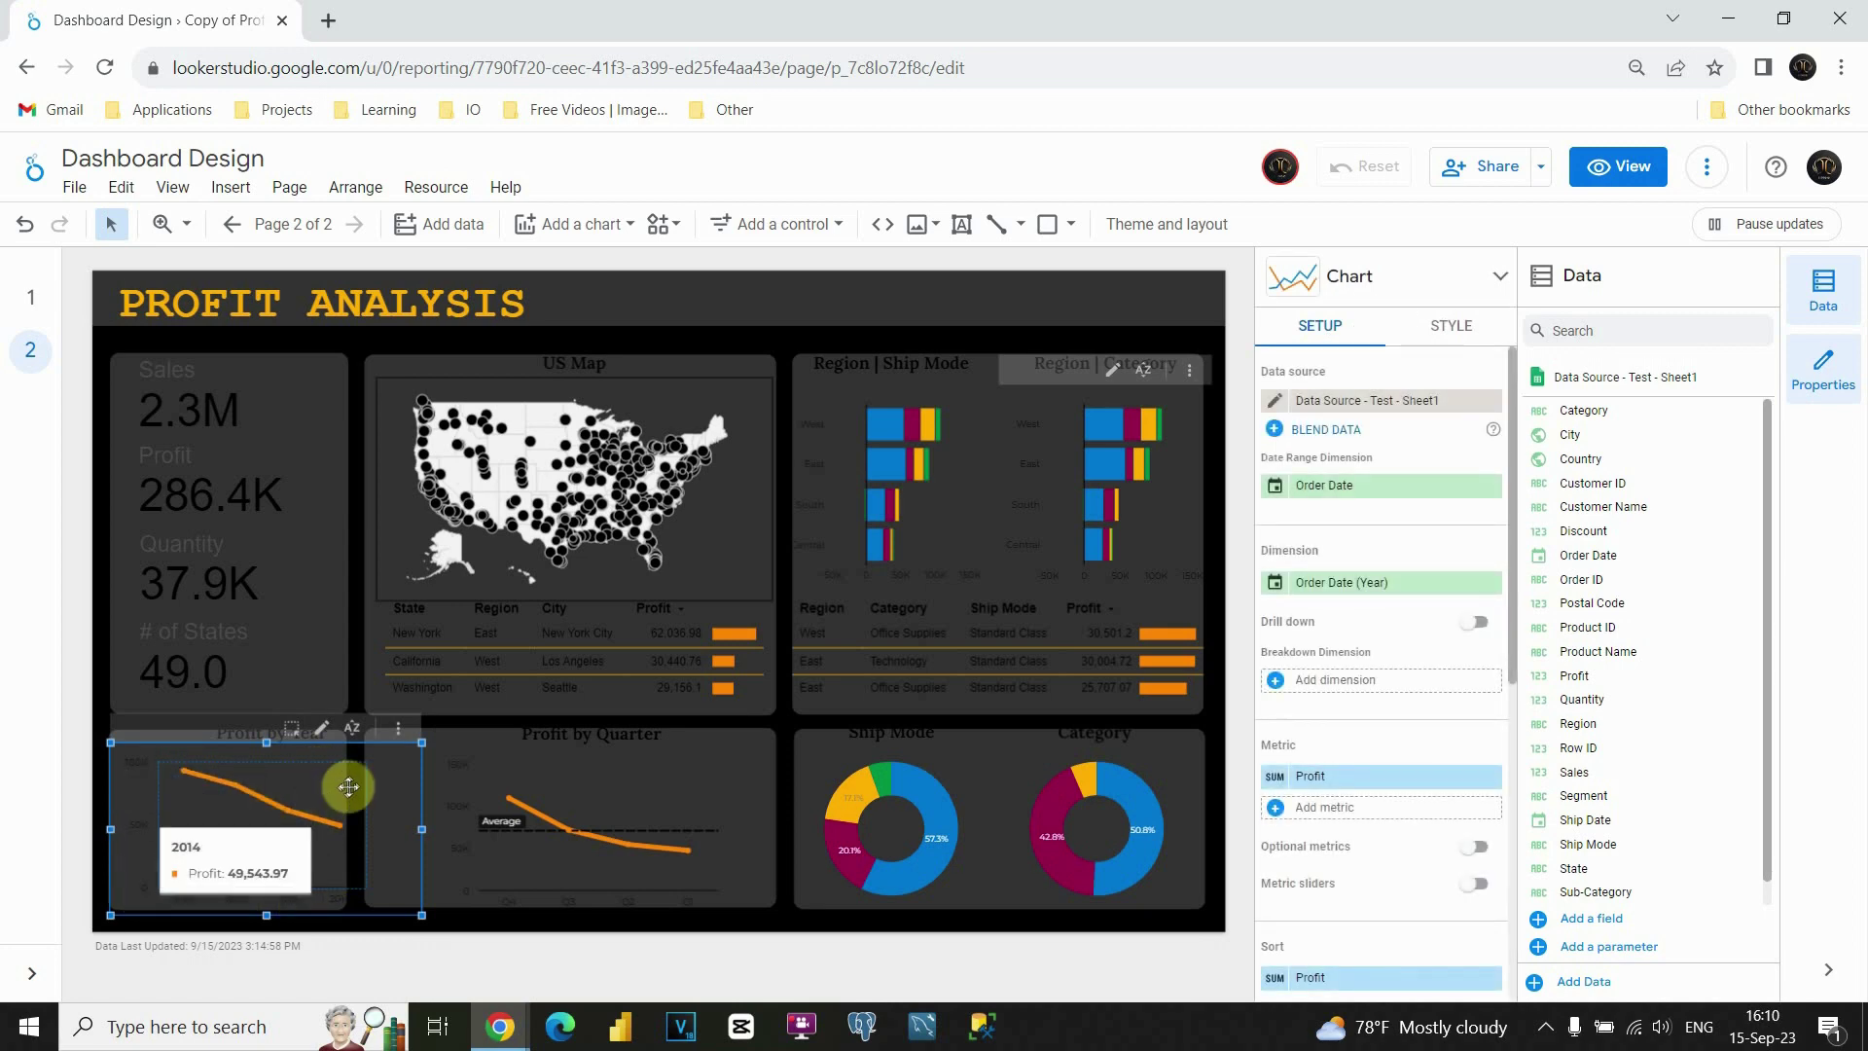
pyautogui.click(450, 898)
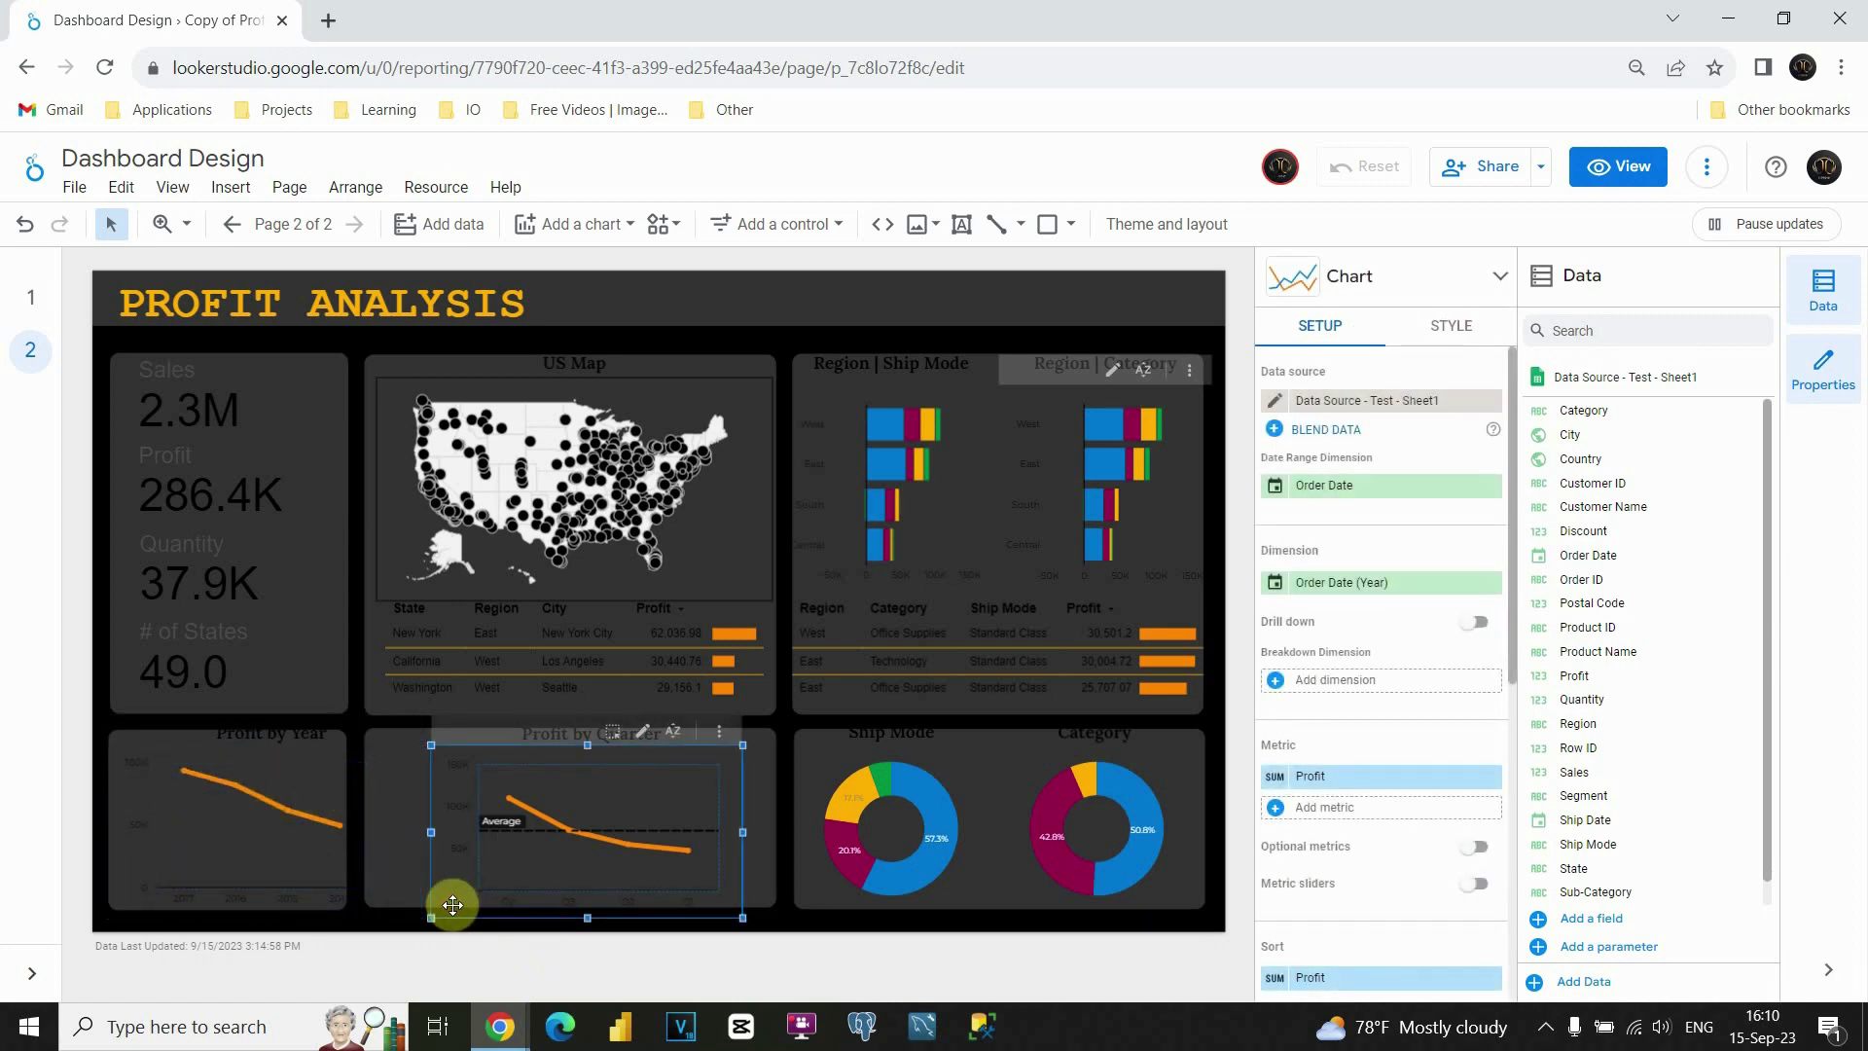
pyautogui.click(414, 899)
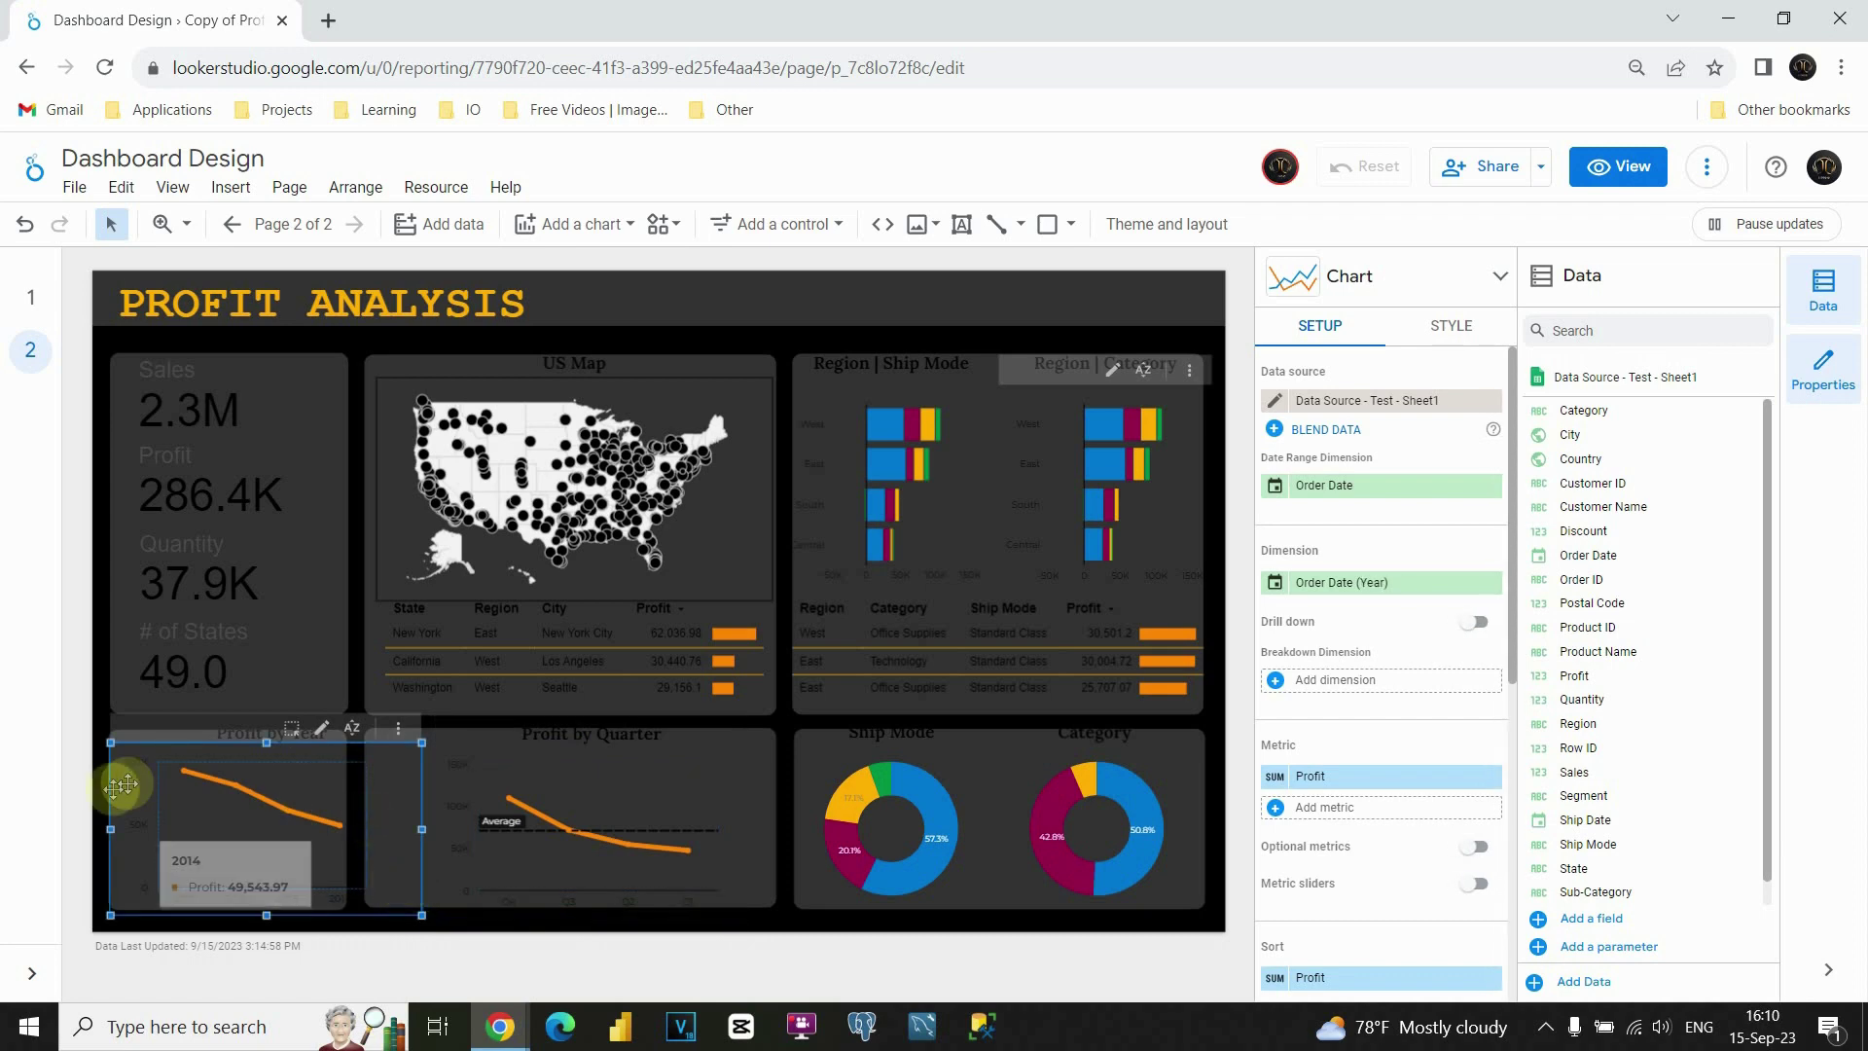
pyautogui.click(782, 767)
pyautogui.click(777, 757)
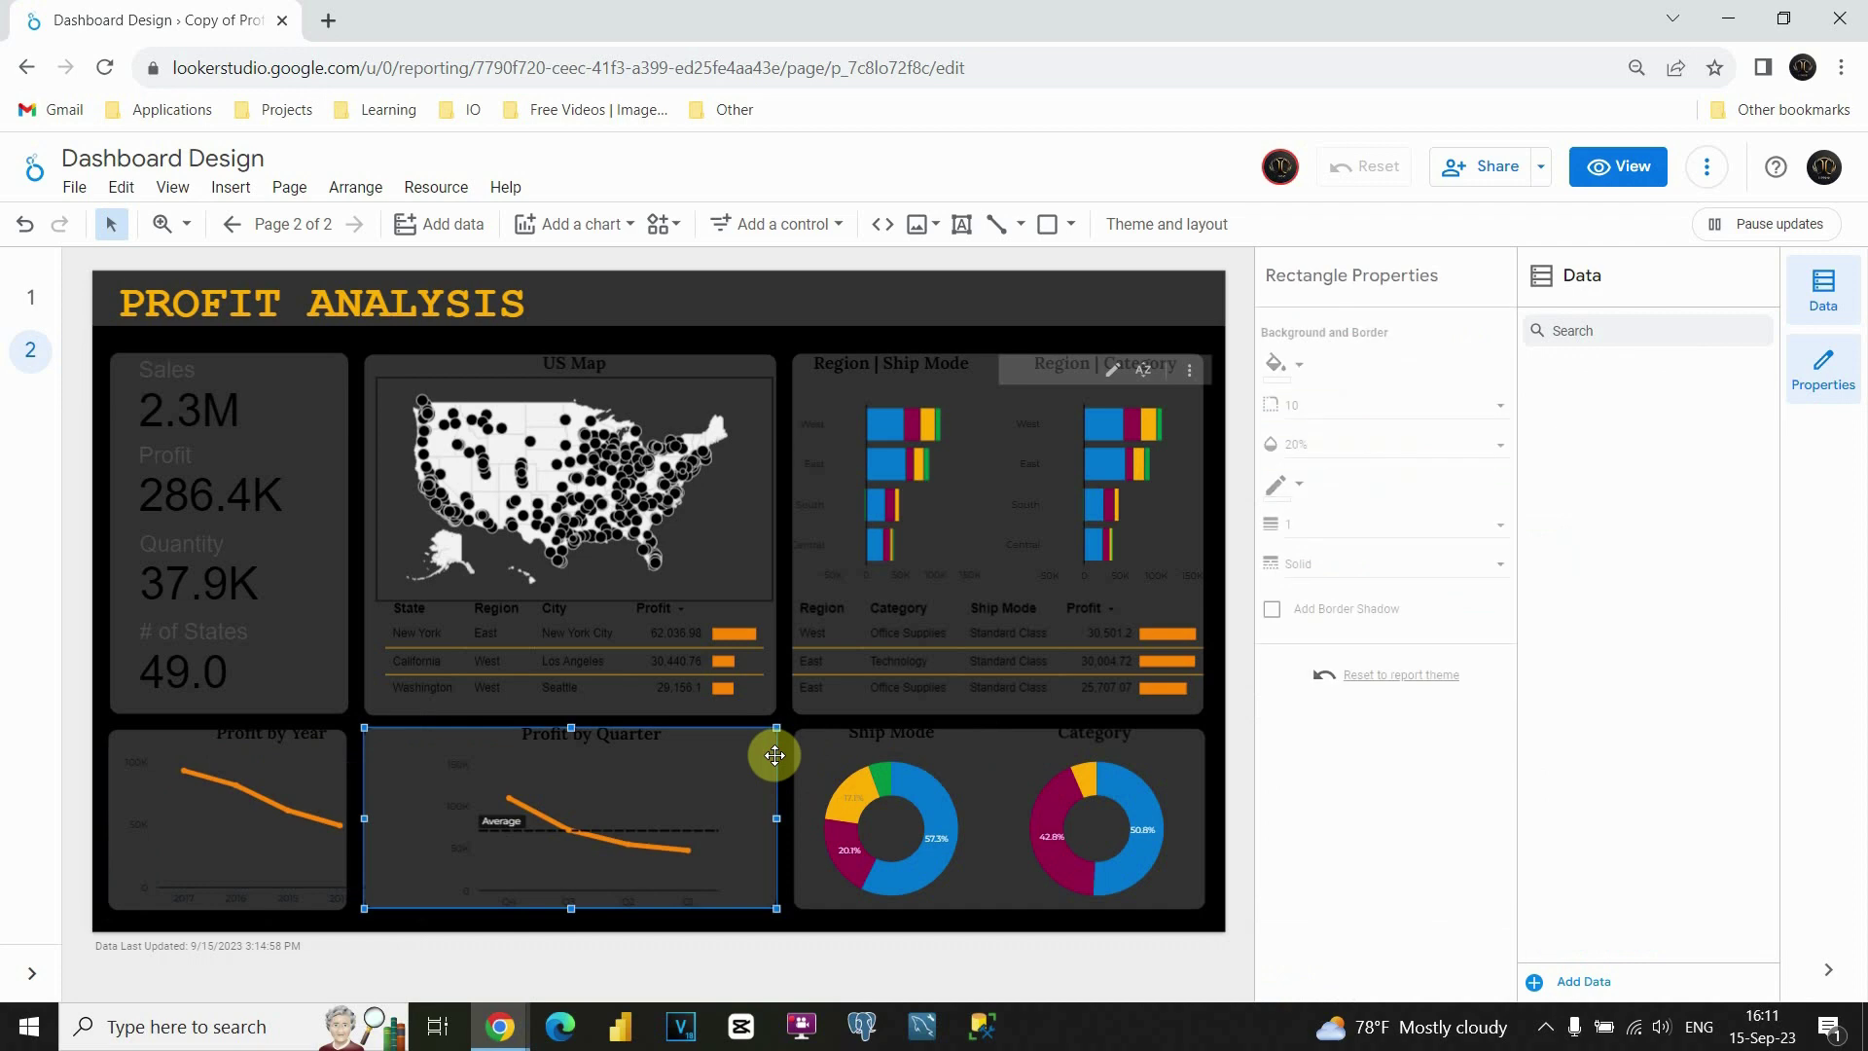
pyautogui.press('Delete')
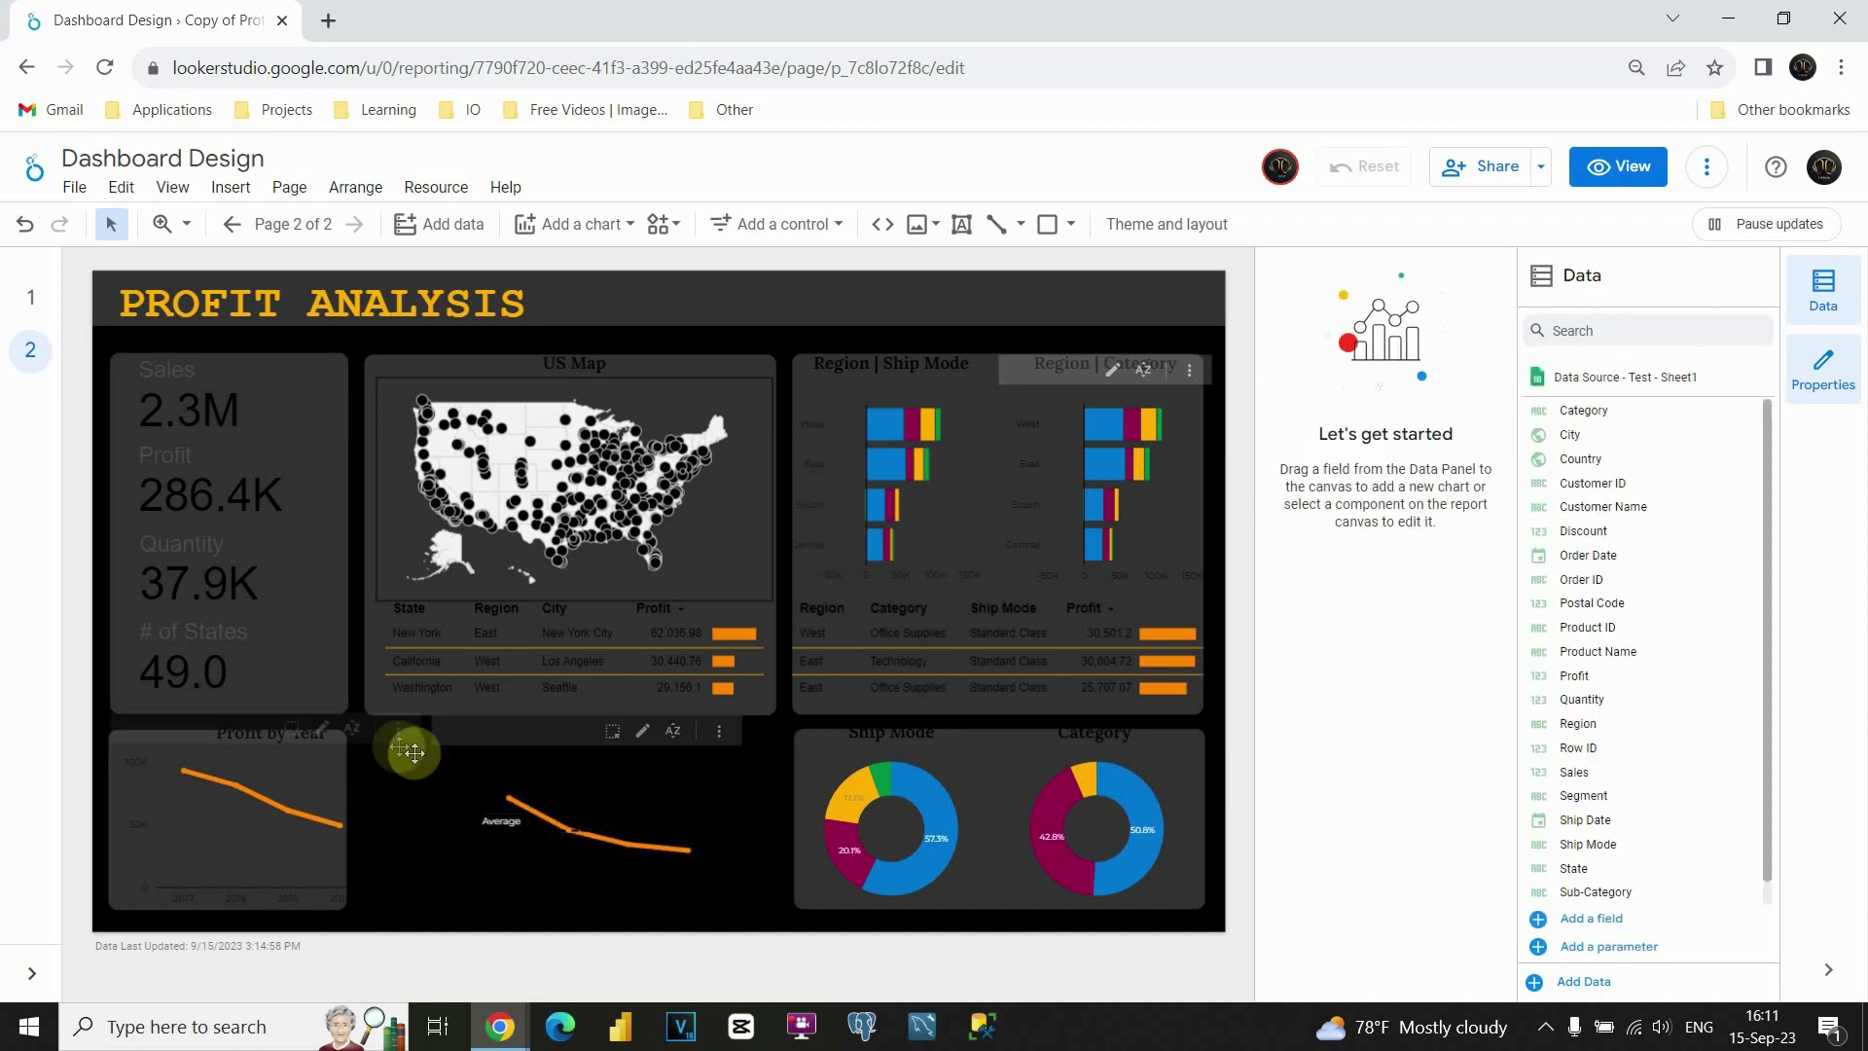
# - Widen the rectangle behind the Profit by Year chart to span both line charts and extend its top edge slightly upward
pyautogui.click(107, 731)
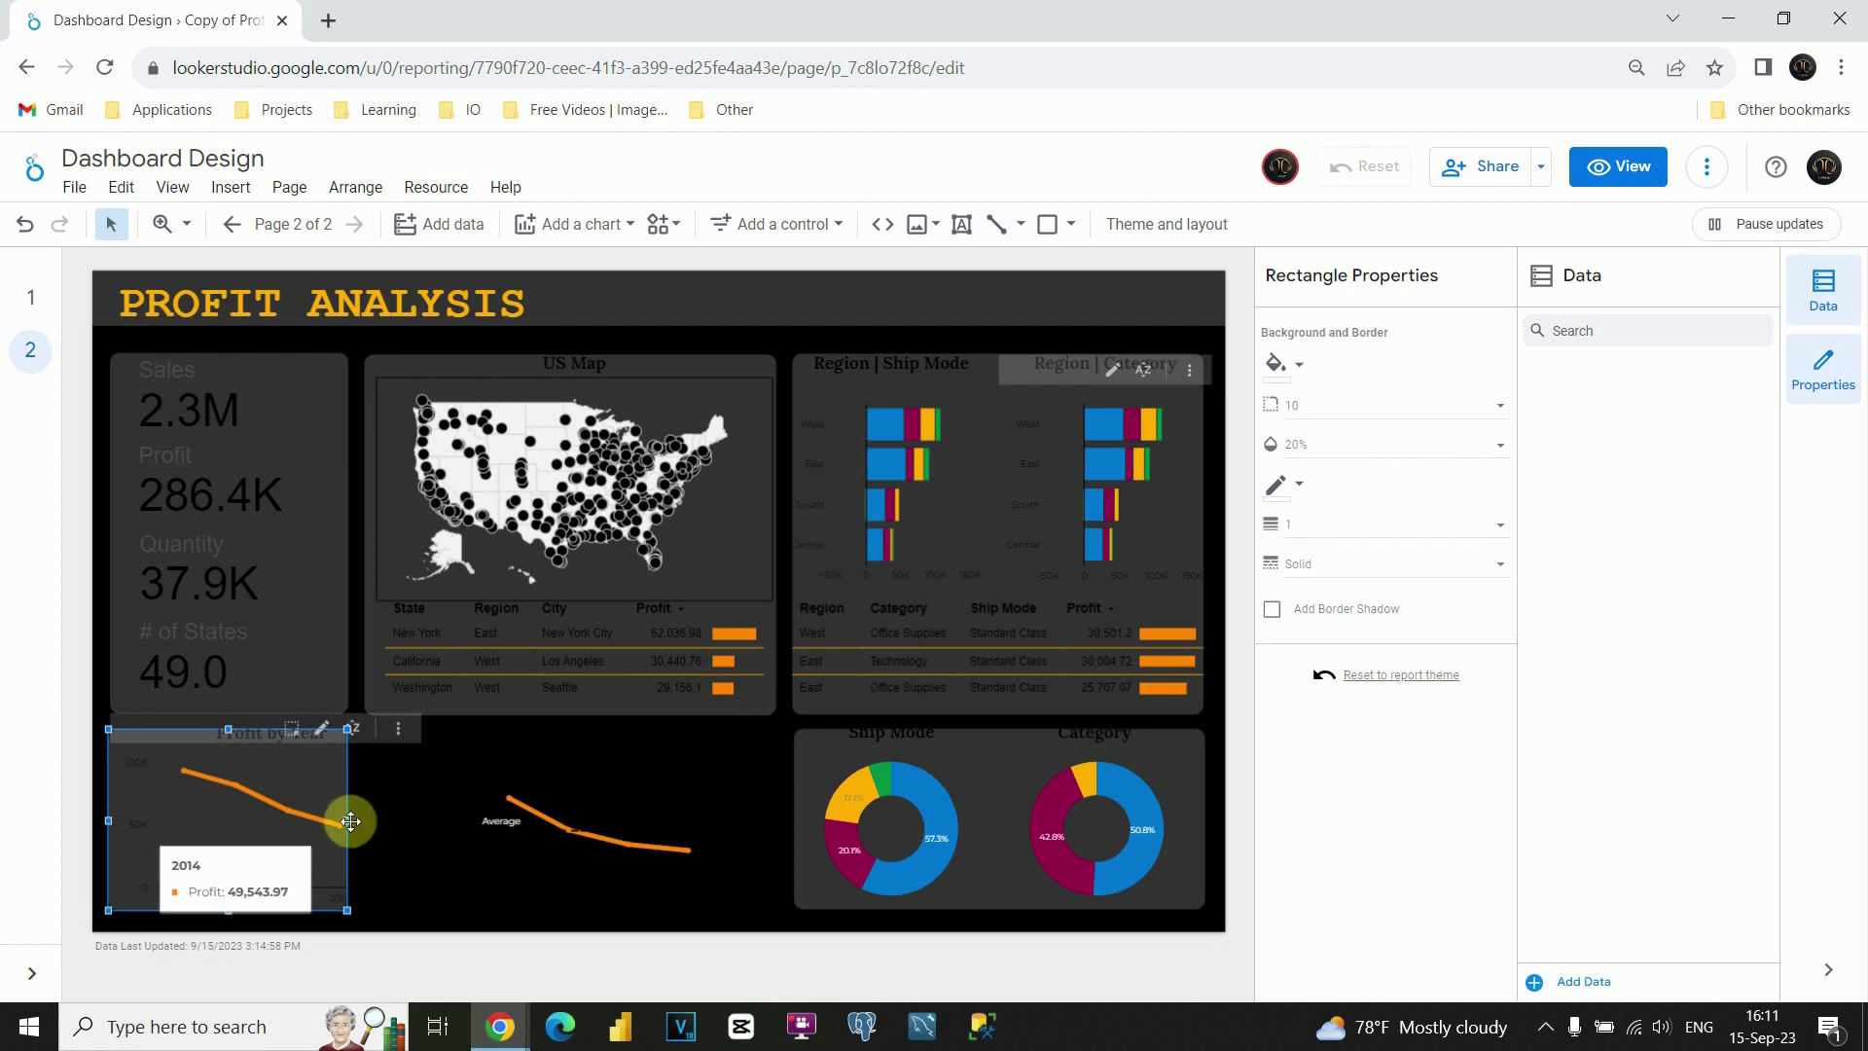
pyautogui.moveTo(351, 821); pyautogui.dragTo(776, 832)
pyautogui.click(760, 931)
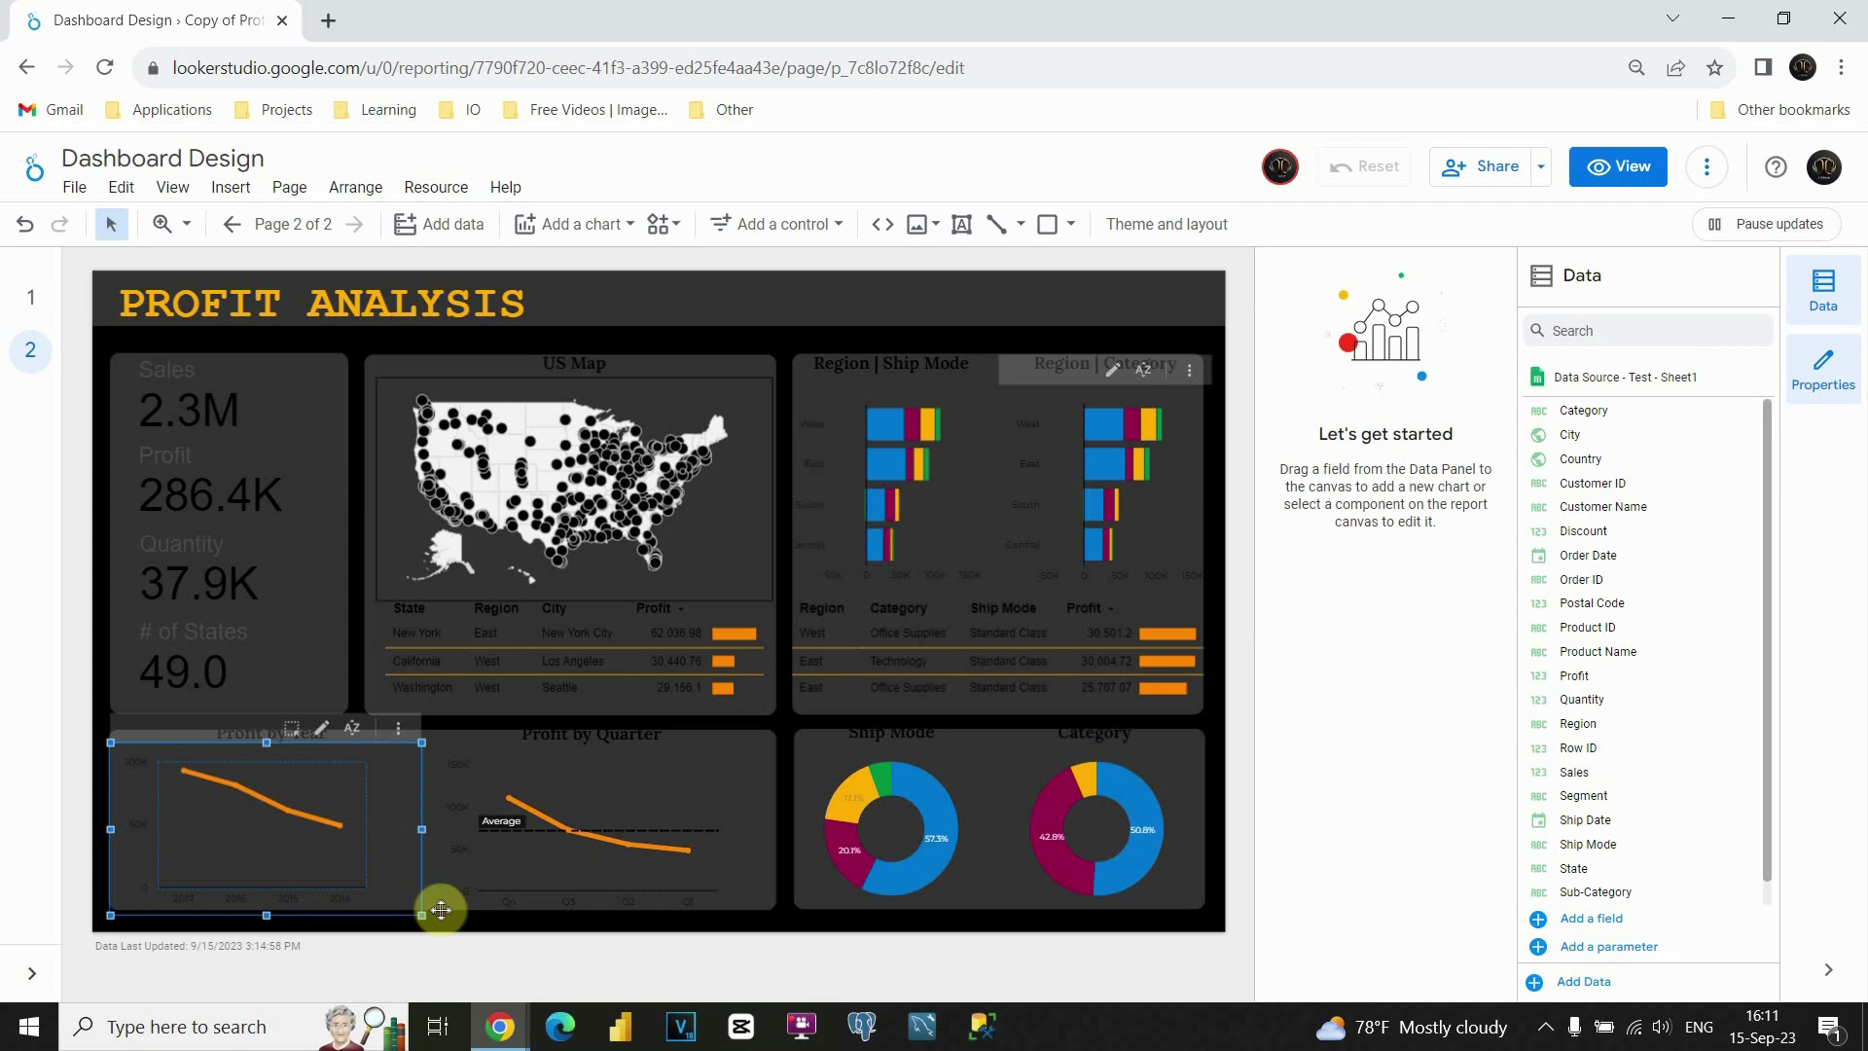
pyautogui.click(439, 909)
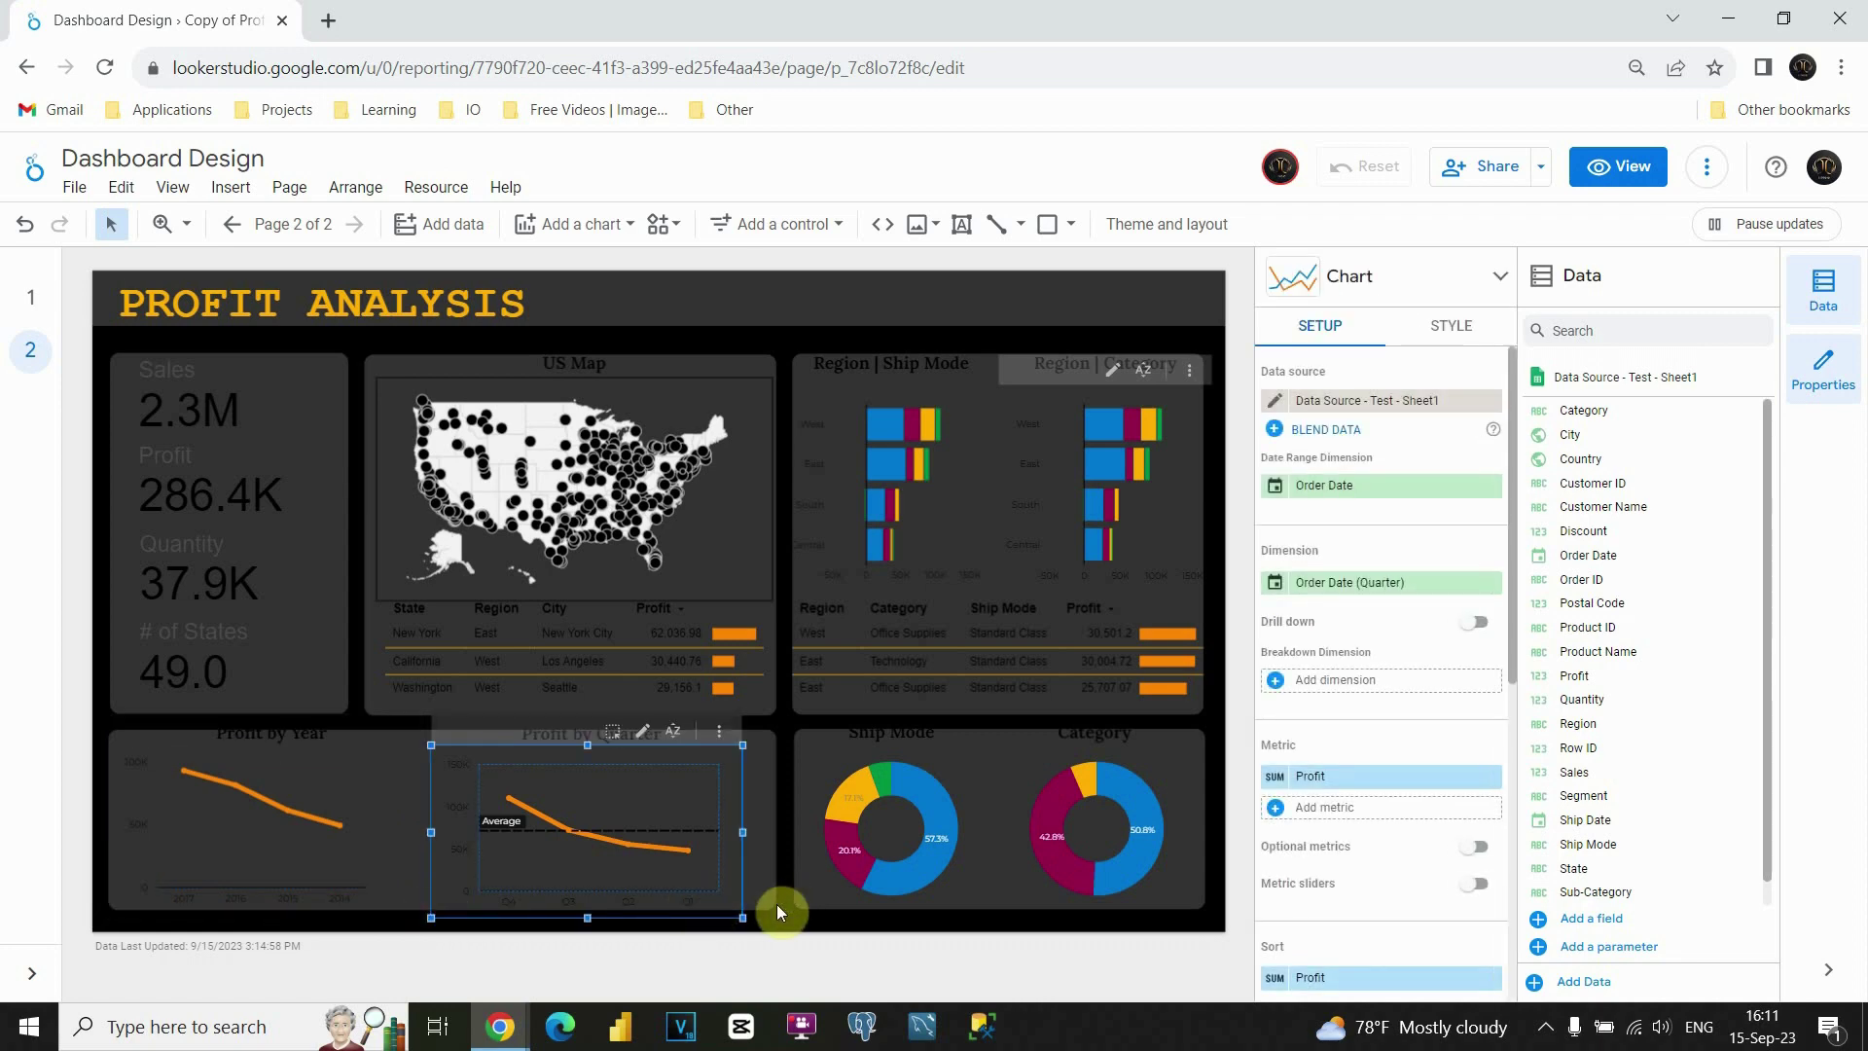
pyautogui.moveTo(776, 912); pyautogui.dragTo(442, 720)
pyautogui.click(442, 724)
# - Shorten the scorecard rectangle and the US map rectangle slightly from their bottom edges to widen the gap above the line charts
pyautogui.click(282, 692)
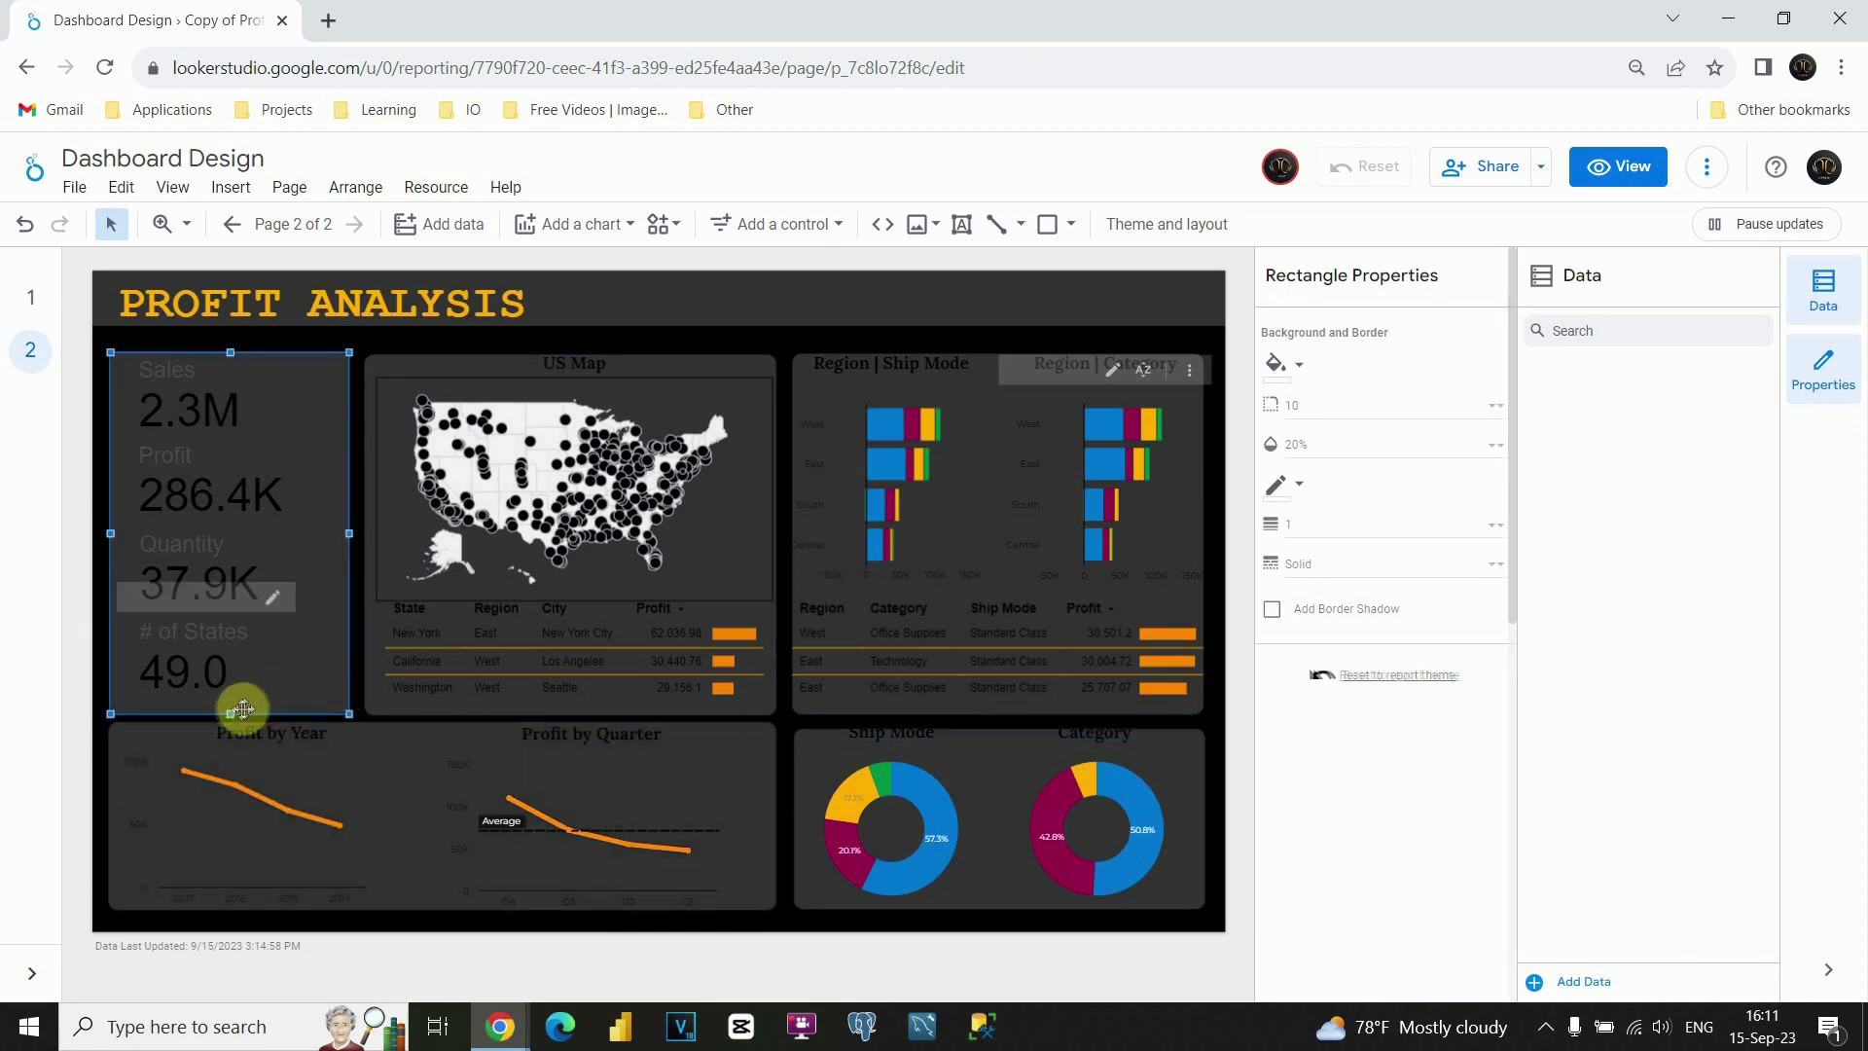
pyautogui.moveTo(234, 713); pyautogui.dragTo(232, 706)
pyautogui.click(419, 710)
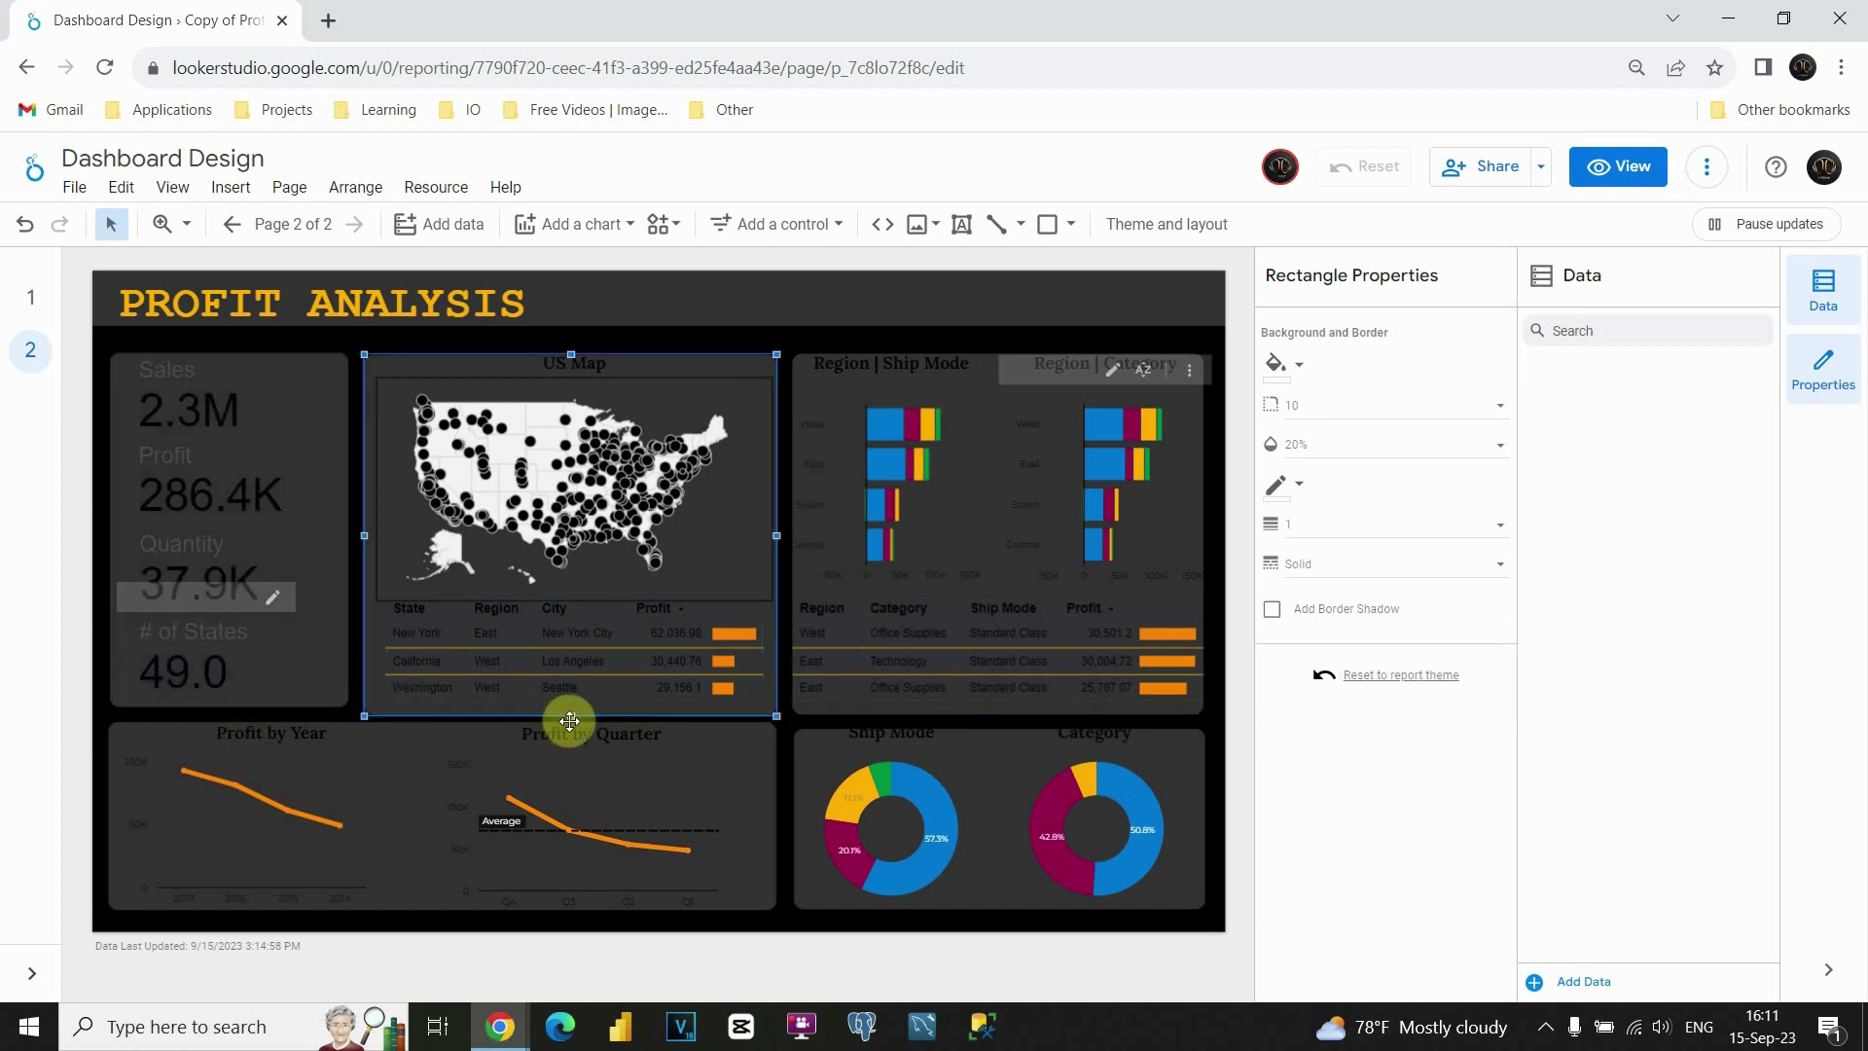
pyautogui.moveTo(570, 718); pyautogui.dragTo(569, 711)
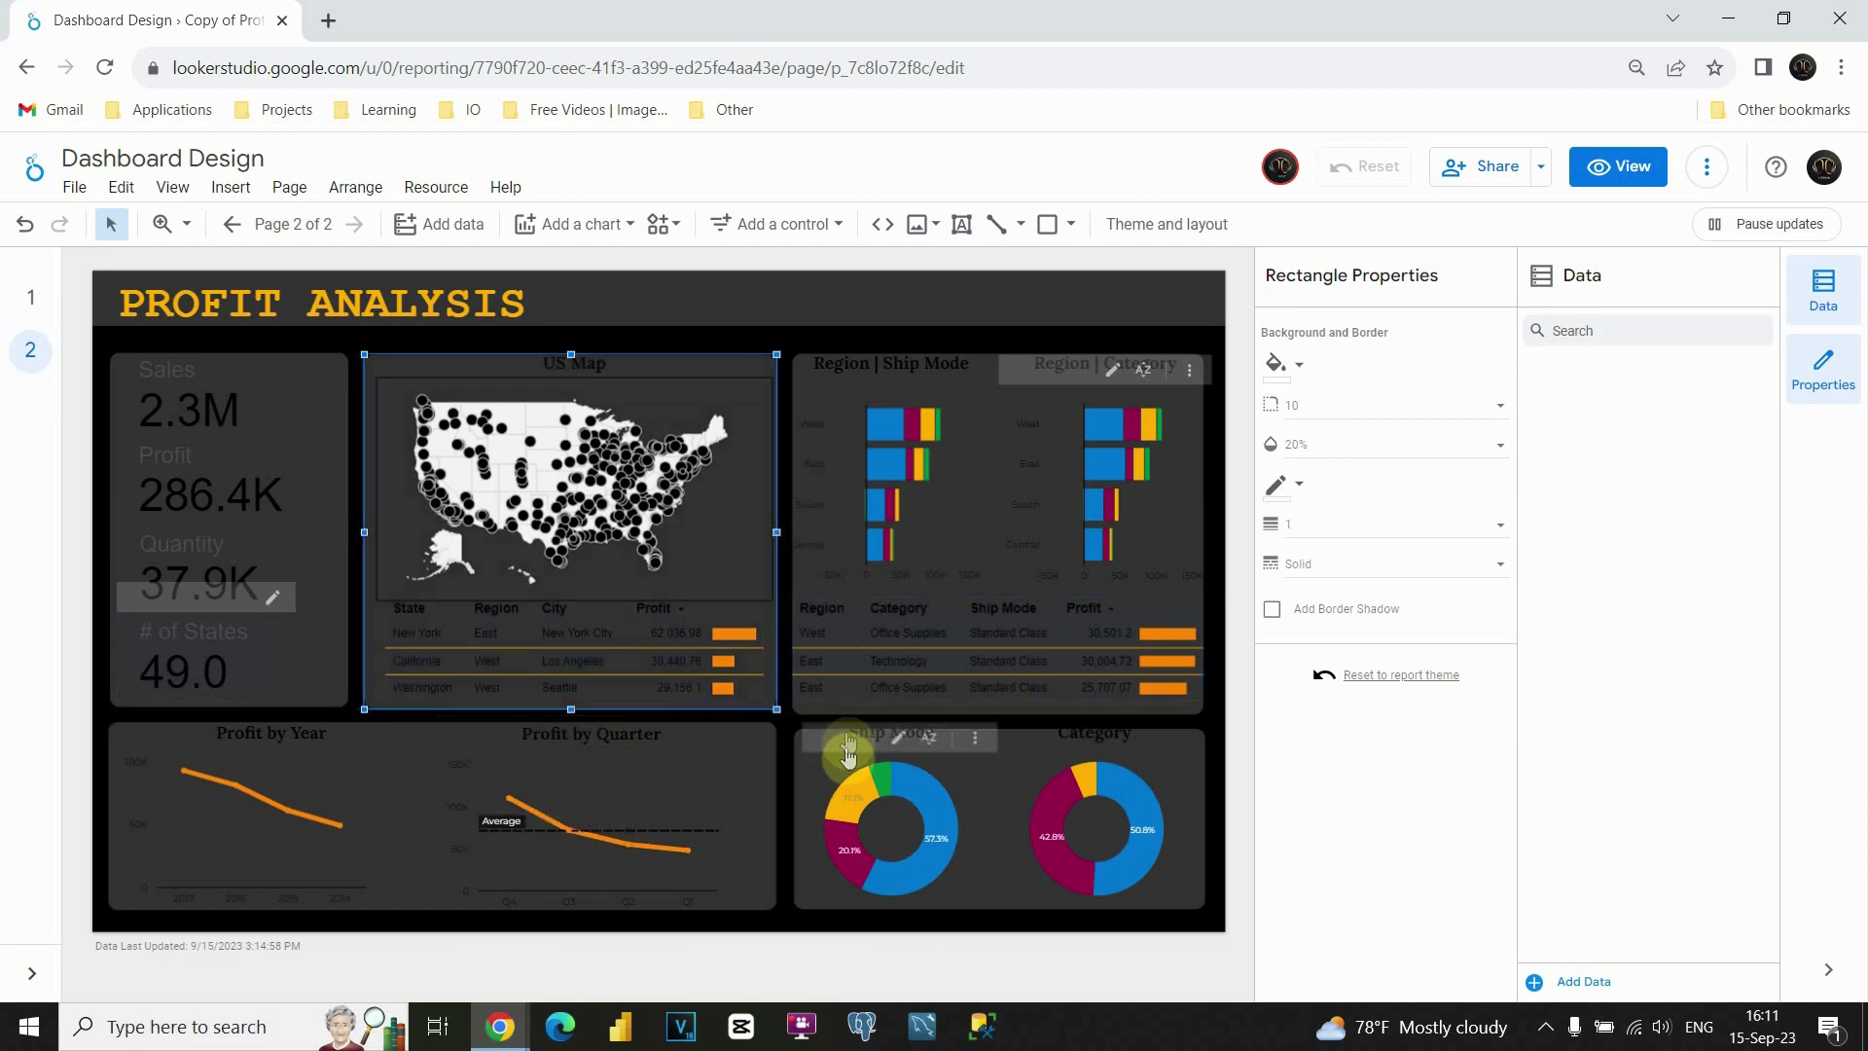
# - Extend the donut charts' rectangle slightly upward and shorten the bar charts' rectangle from its bottom edge to match the neighbouring panels
pyautogui.click(791, 725)
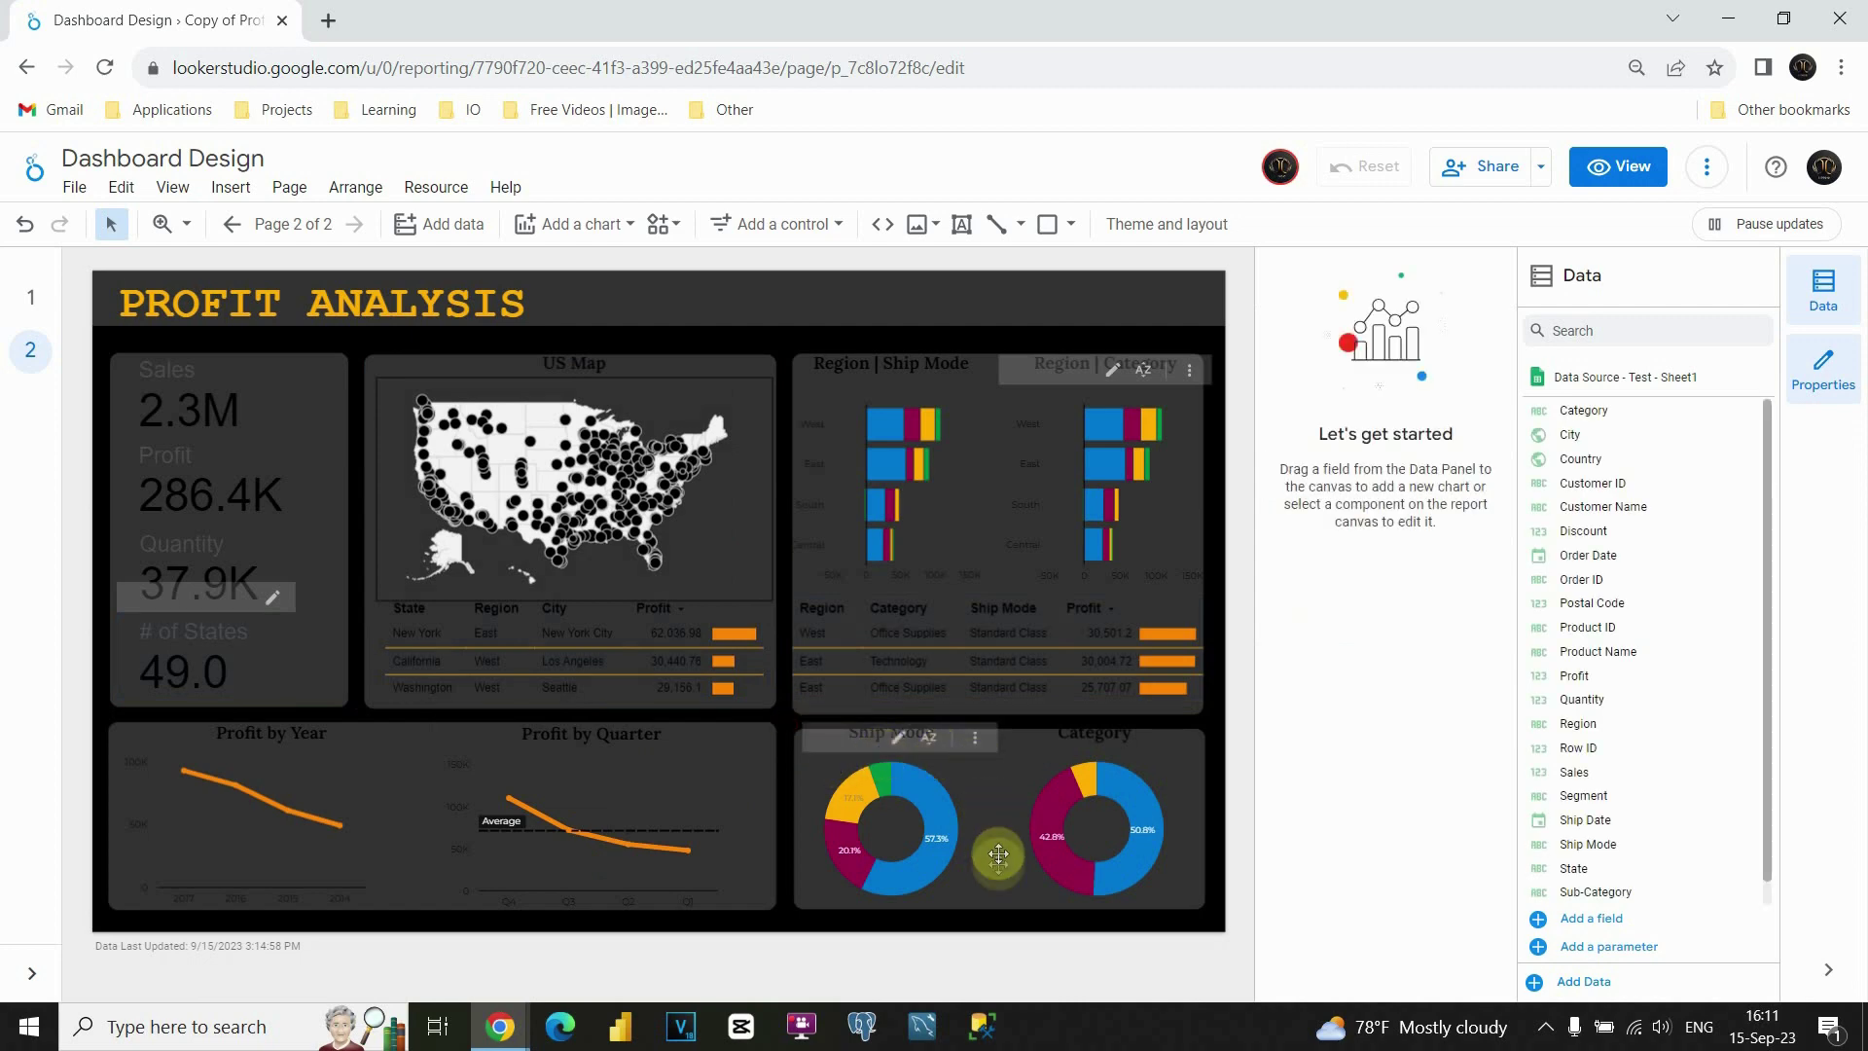
pyautogui.click(998, 719)
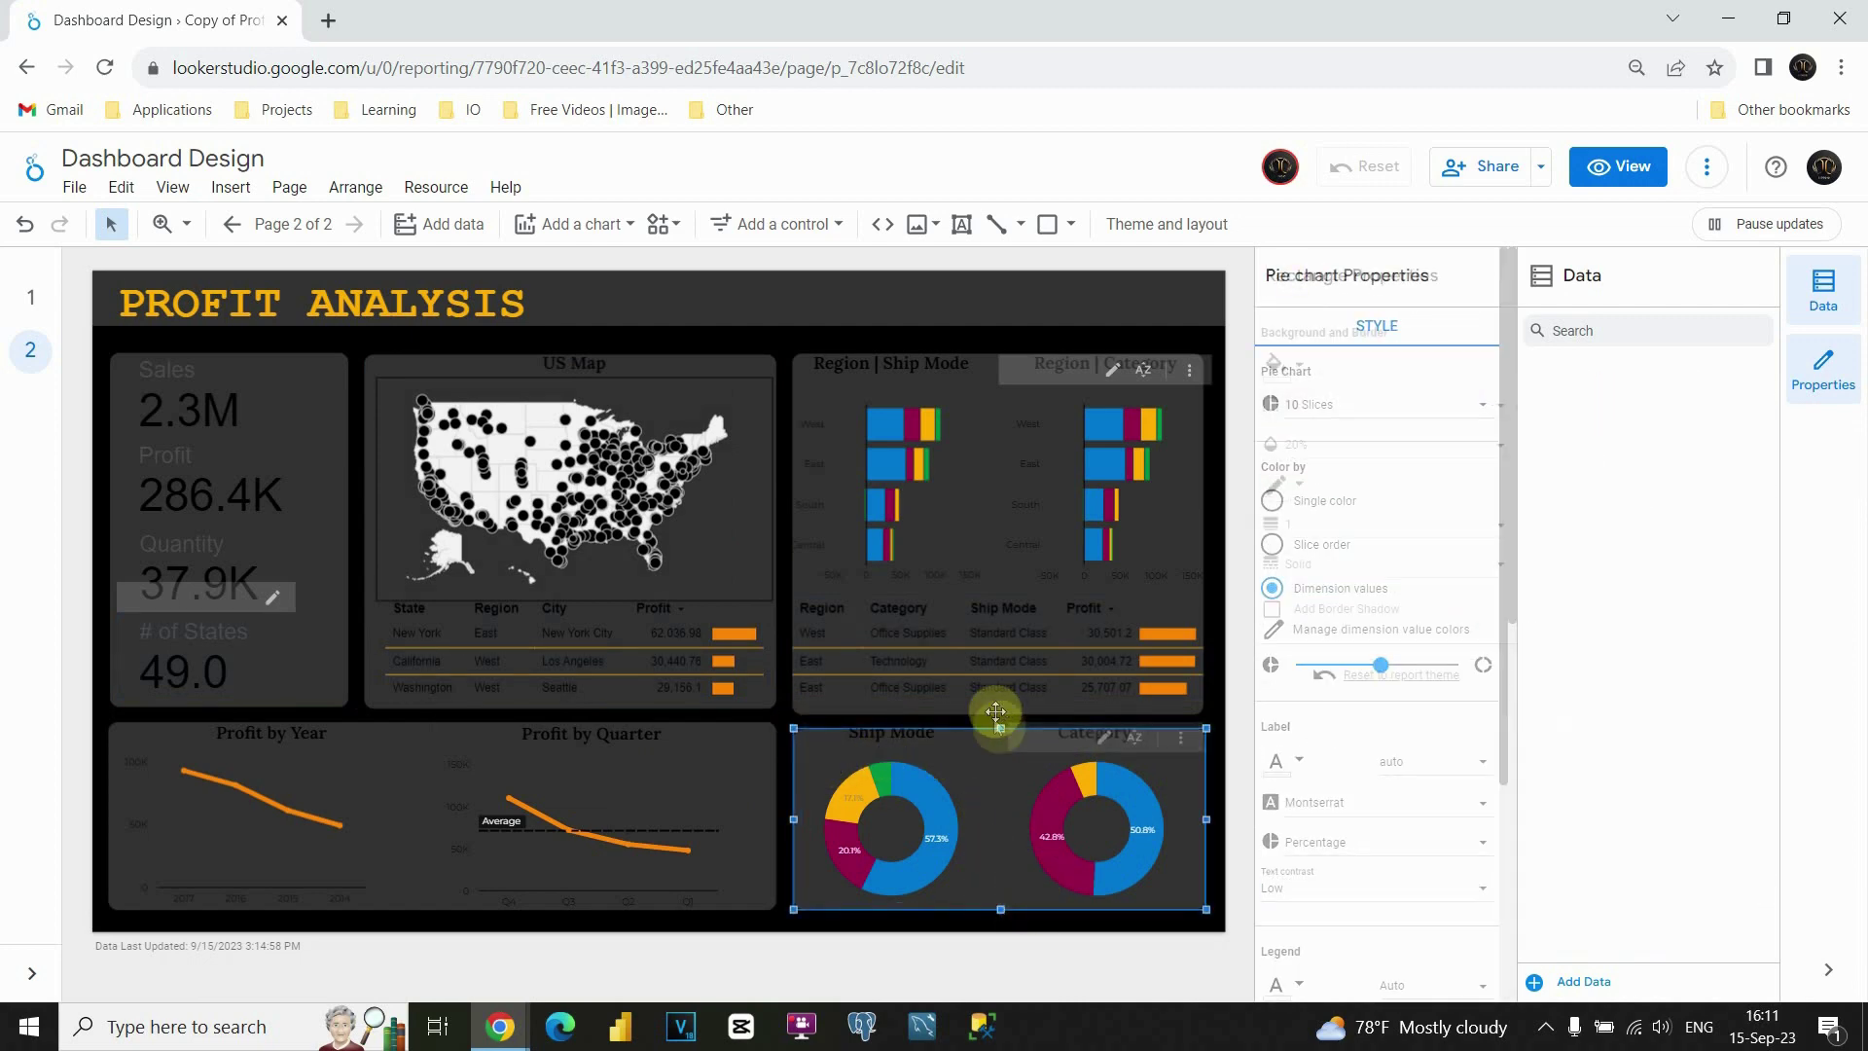
pyautogui.moveTo(999, 718); pyautogui.dragTo(998, 714)
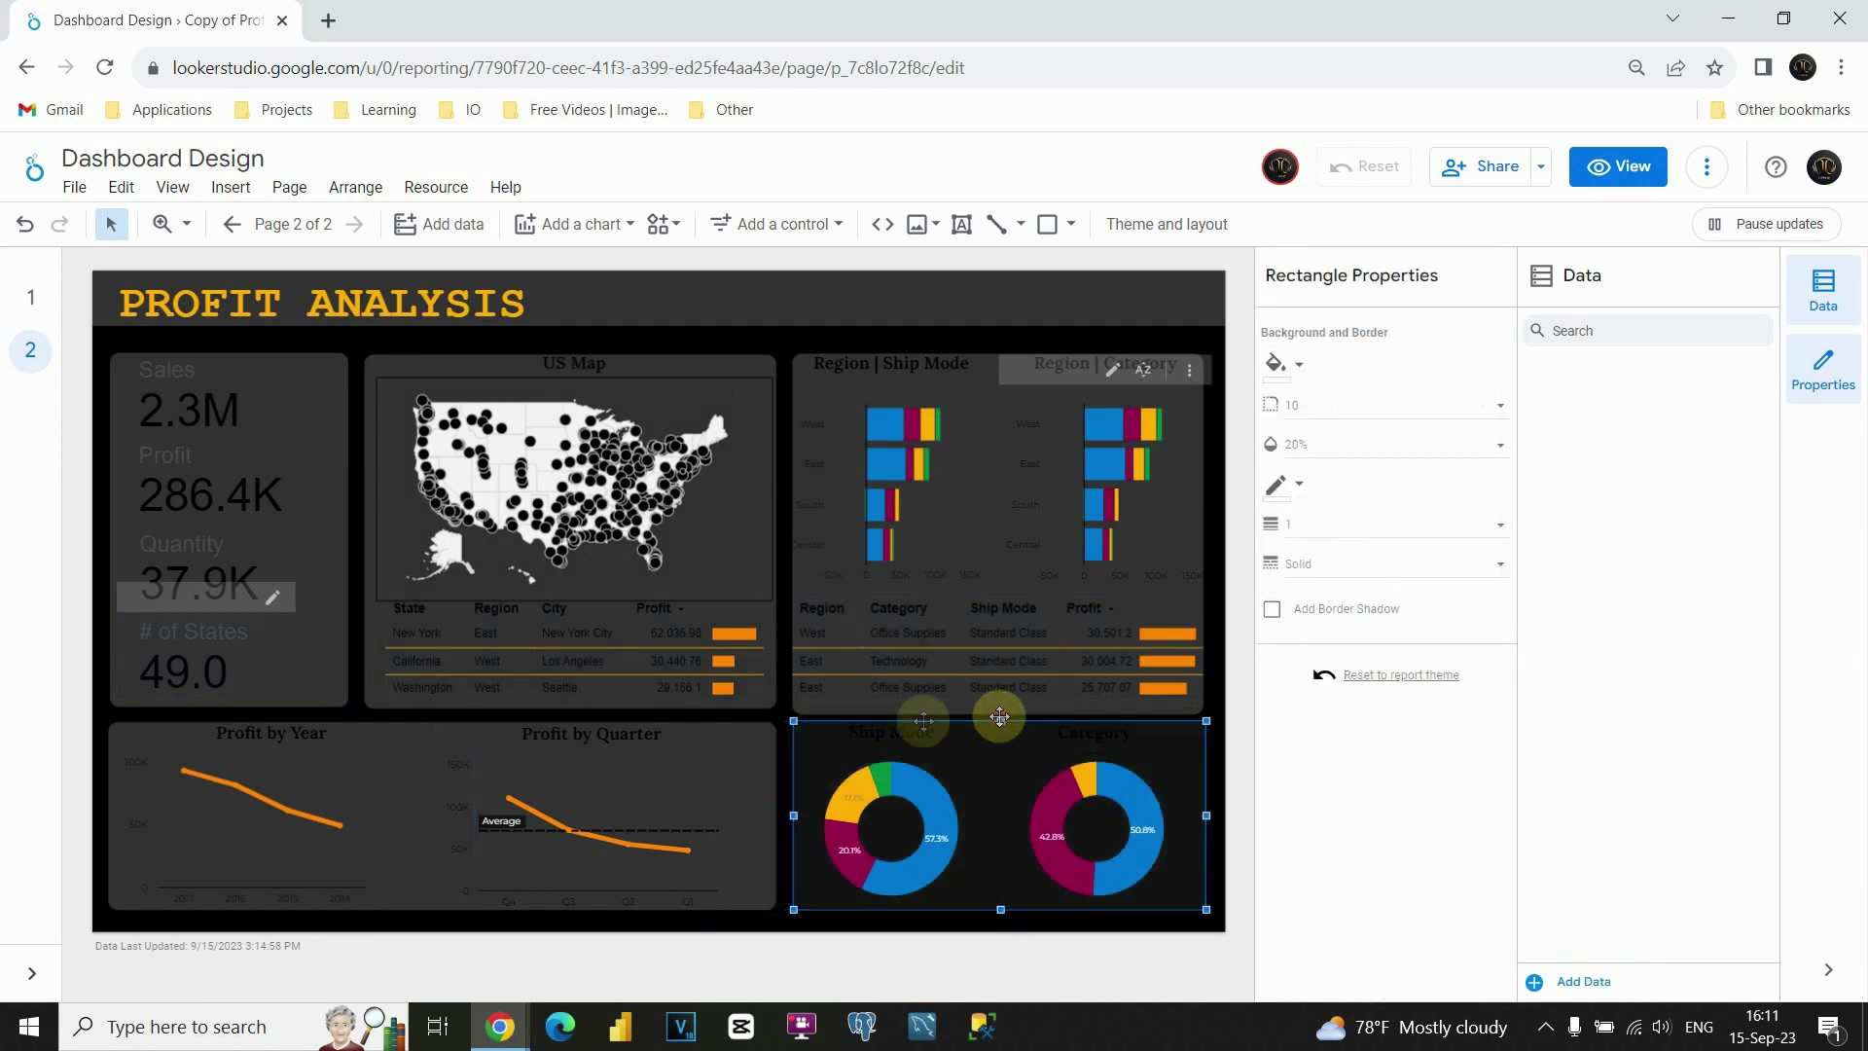
pyautogui.click(791, 702)
pyautogui.click(925, 702)
pyautogui.moveTo(989, 710); pyautogui.dragTo(996, 710)
pyautogui.click(848, 925)
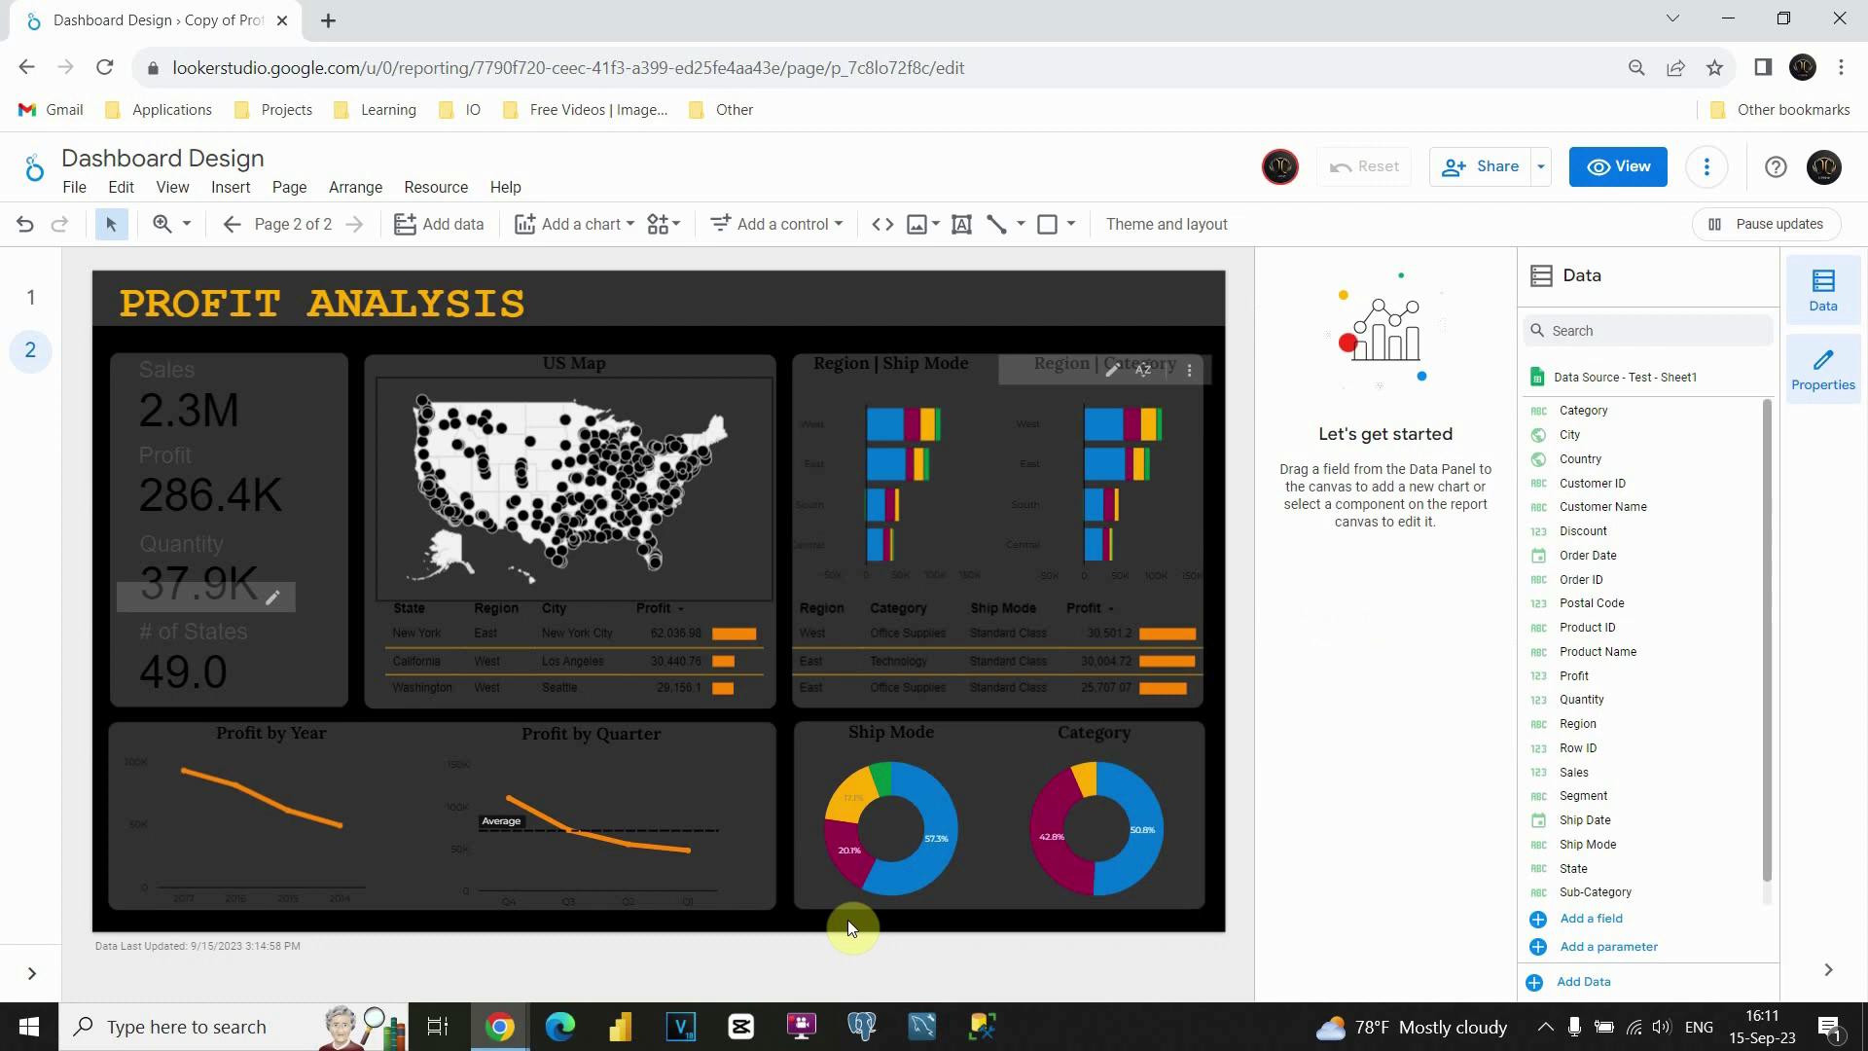
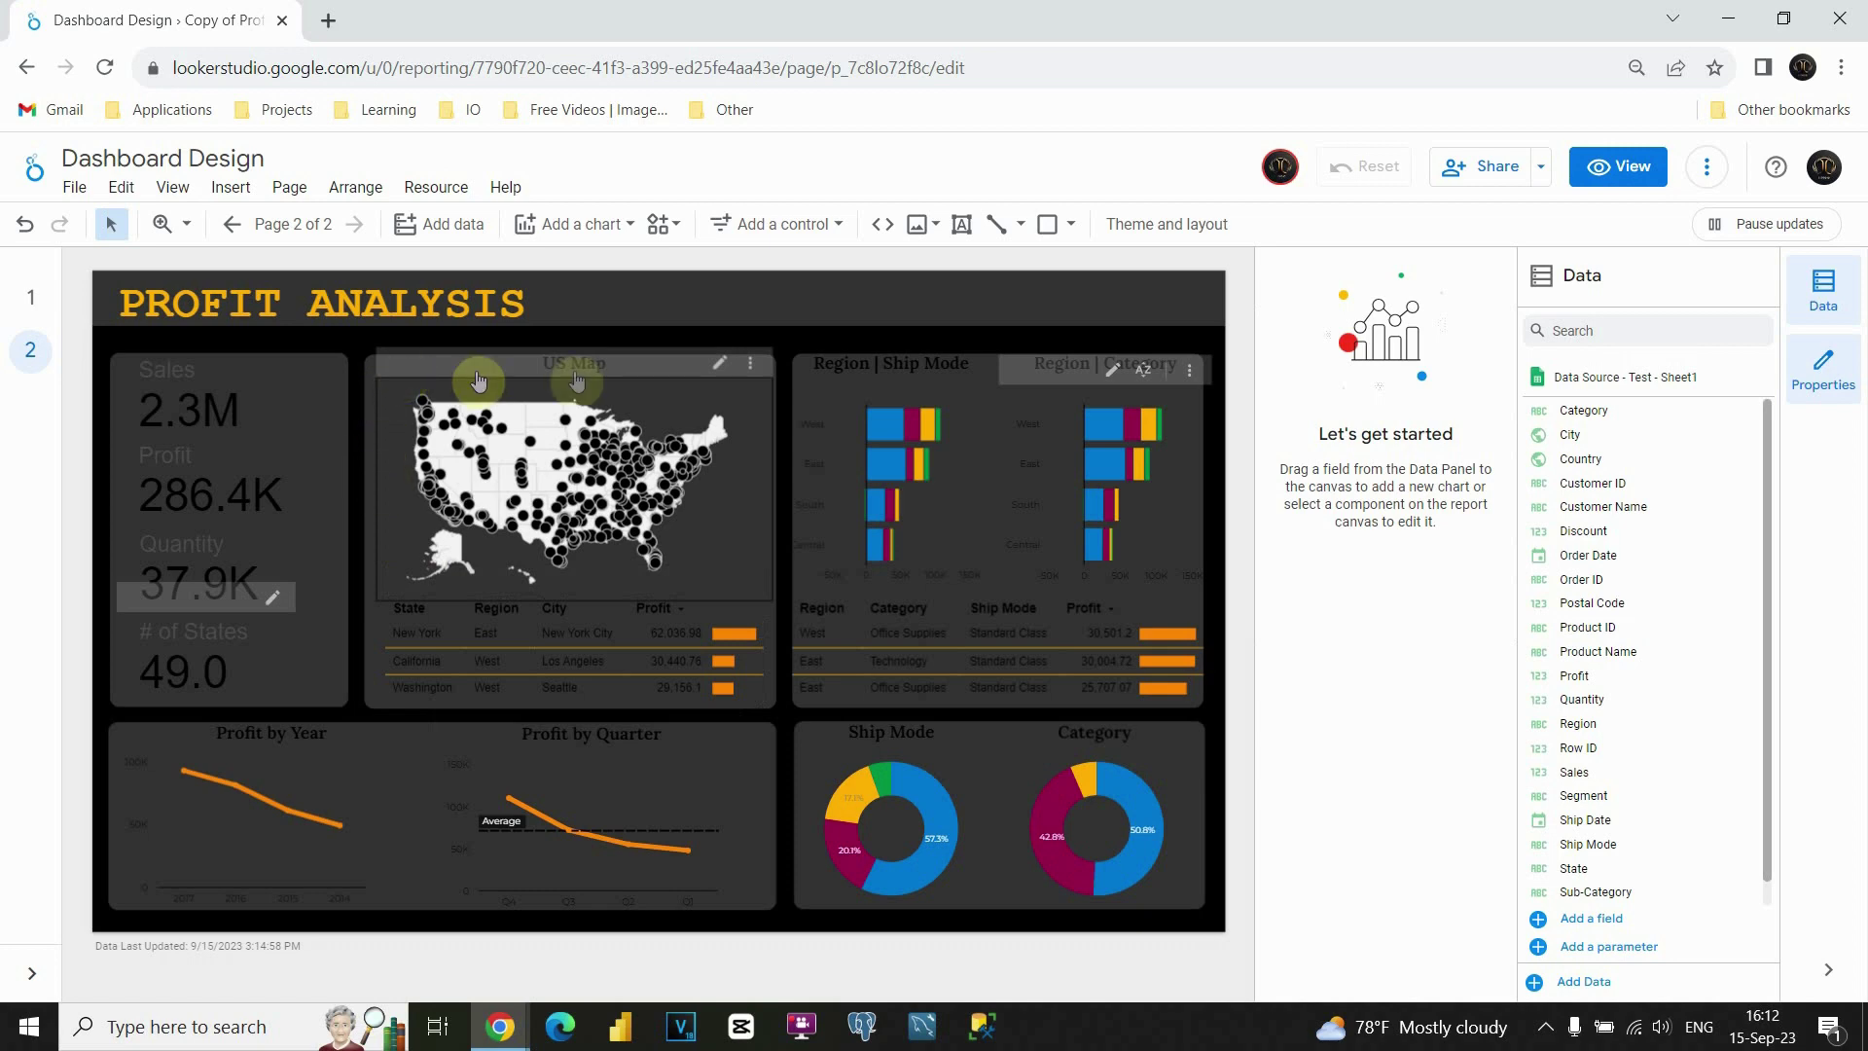
# - Make the US map chart's border transparent
pyautogui.click(745, 535)
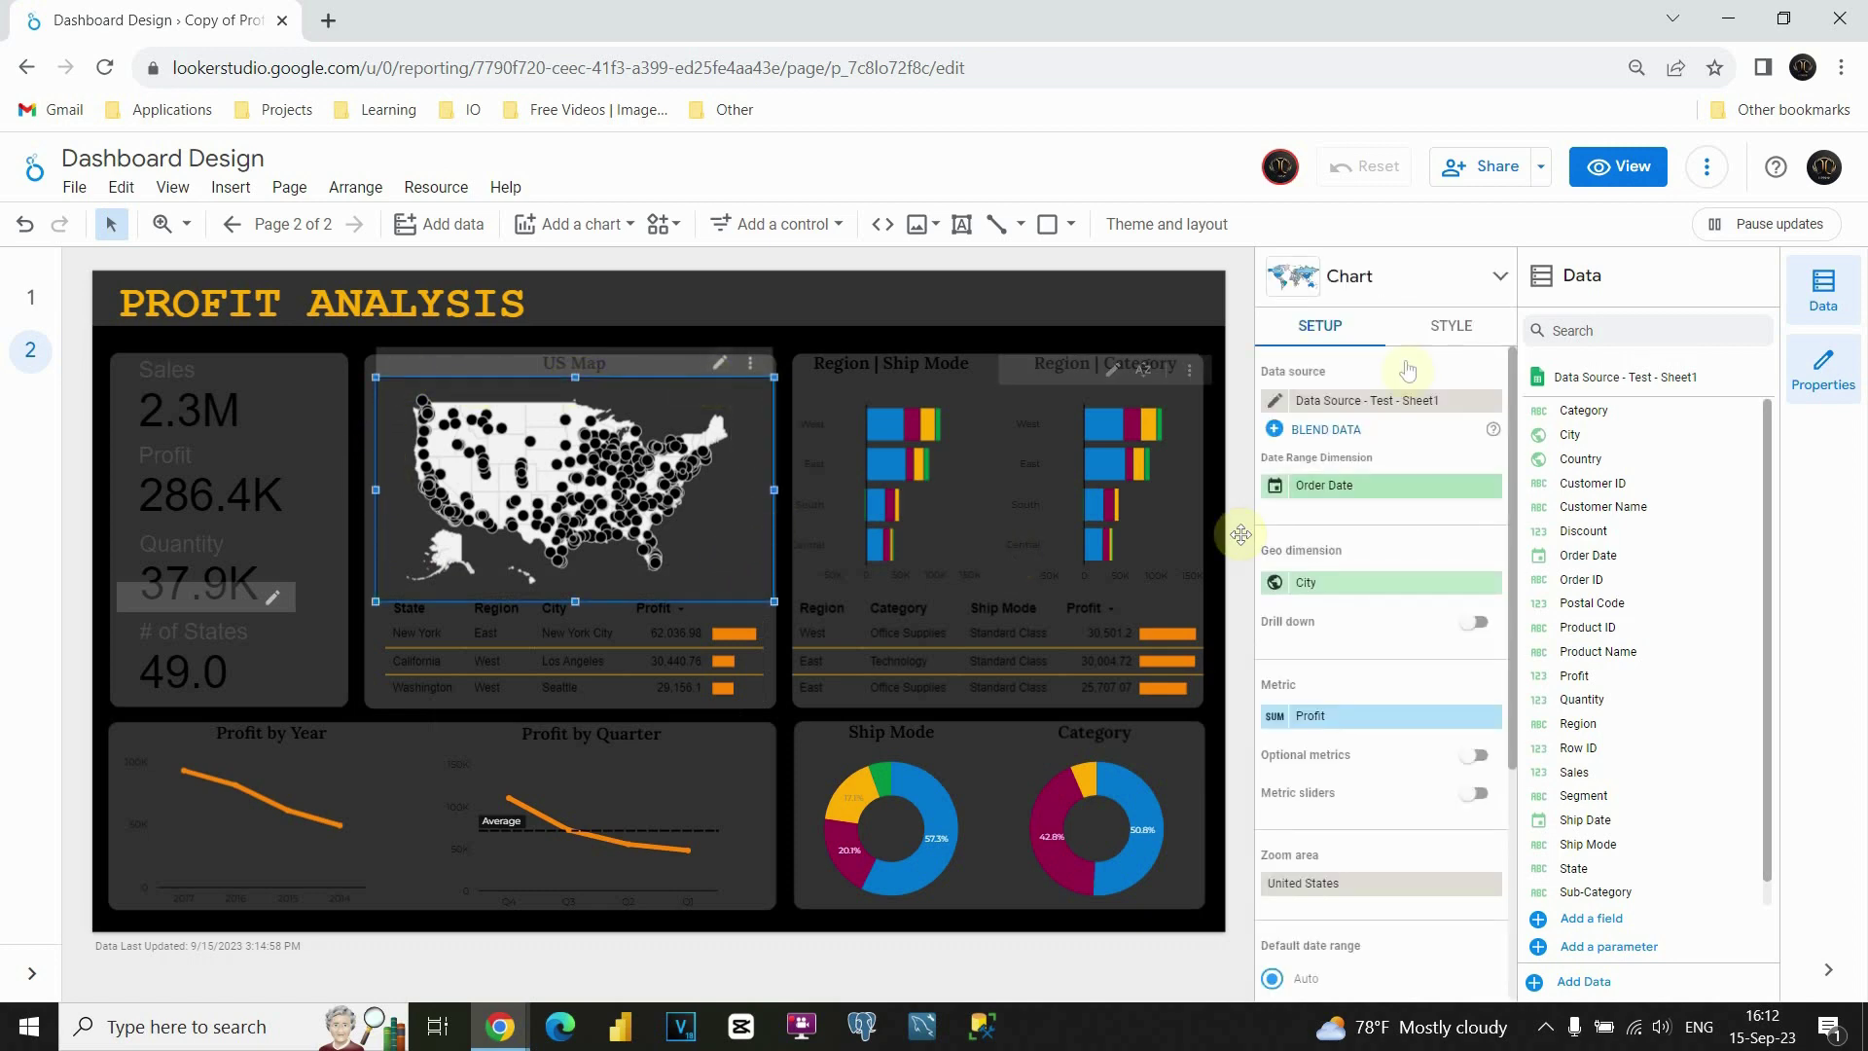
pyautogui.click(1450, 325)
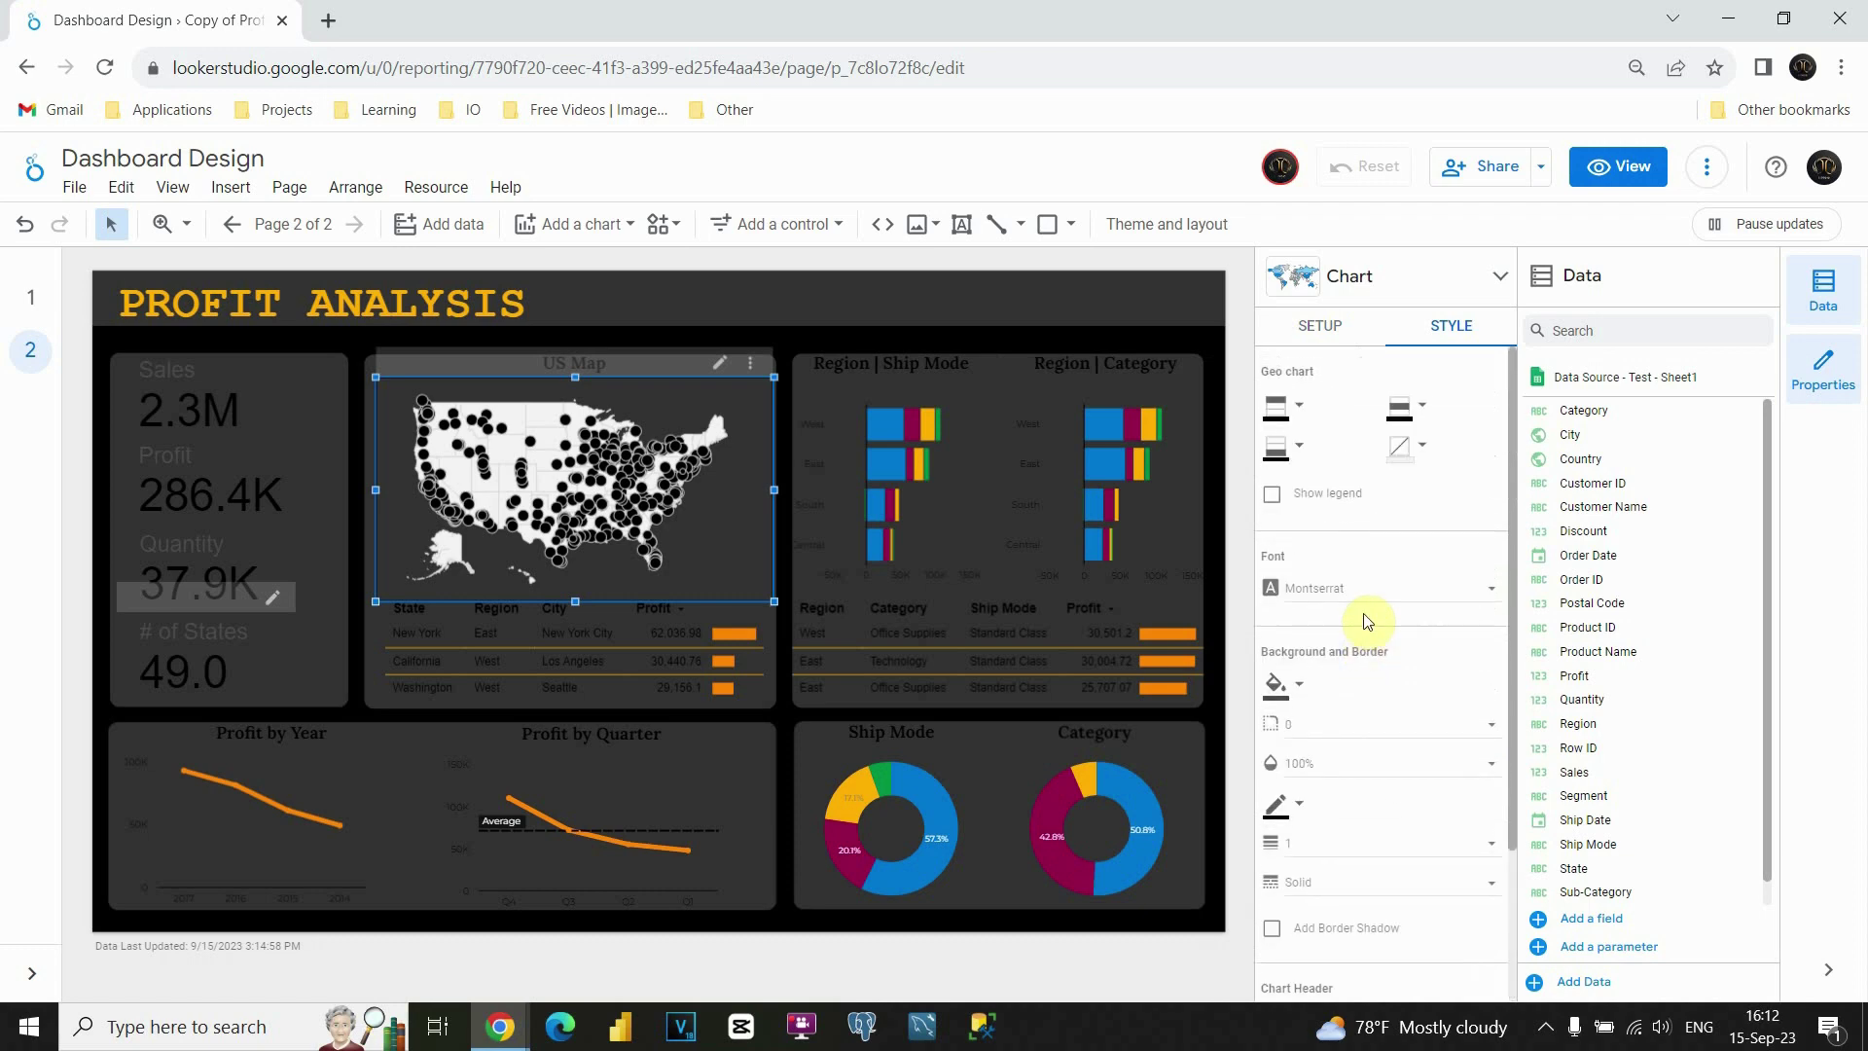
pyautogui.click(1297, 813)
pyautogui.click(1433, 575)
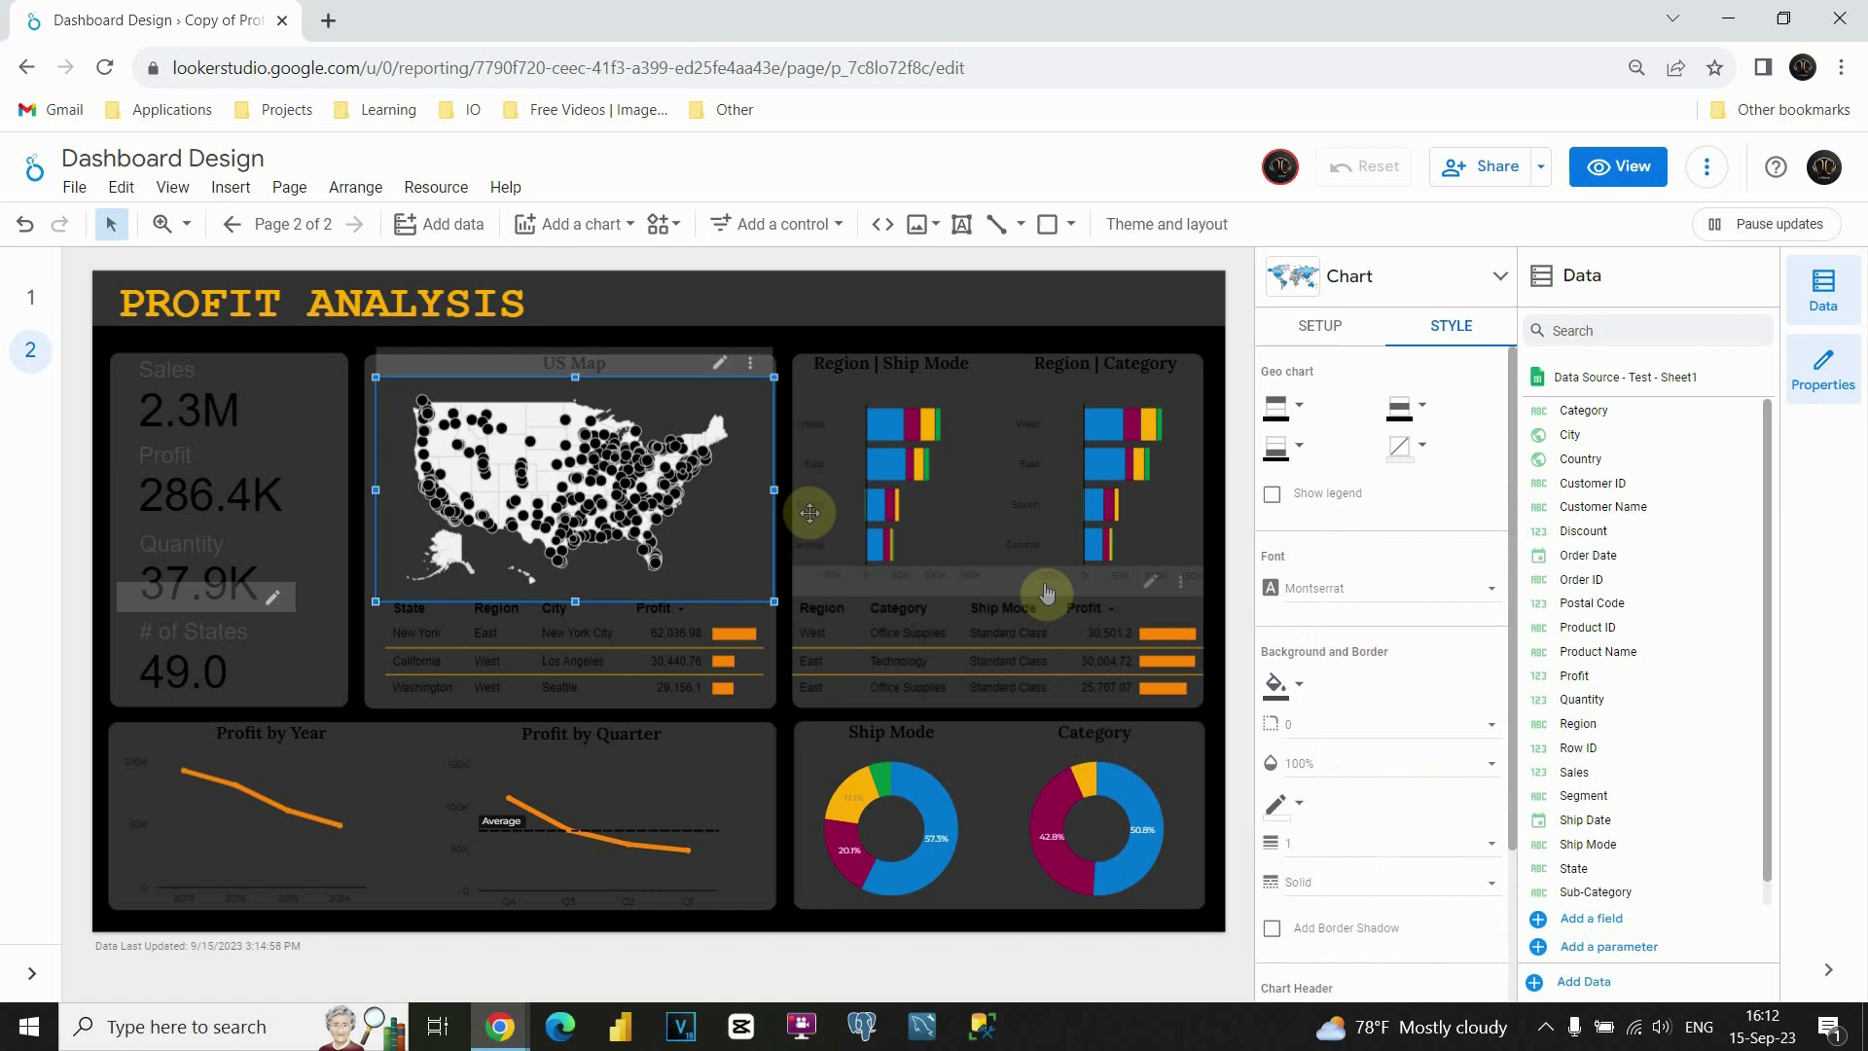
pyautogui.click(793, 343)
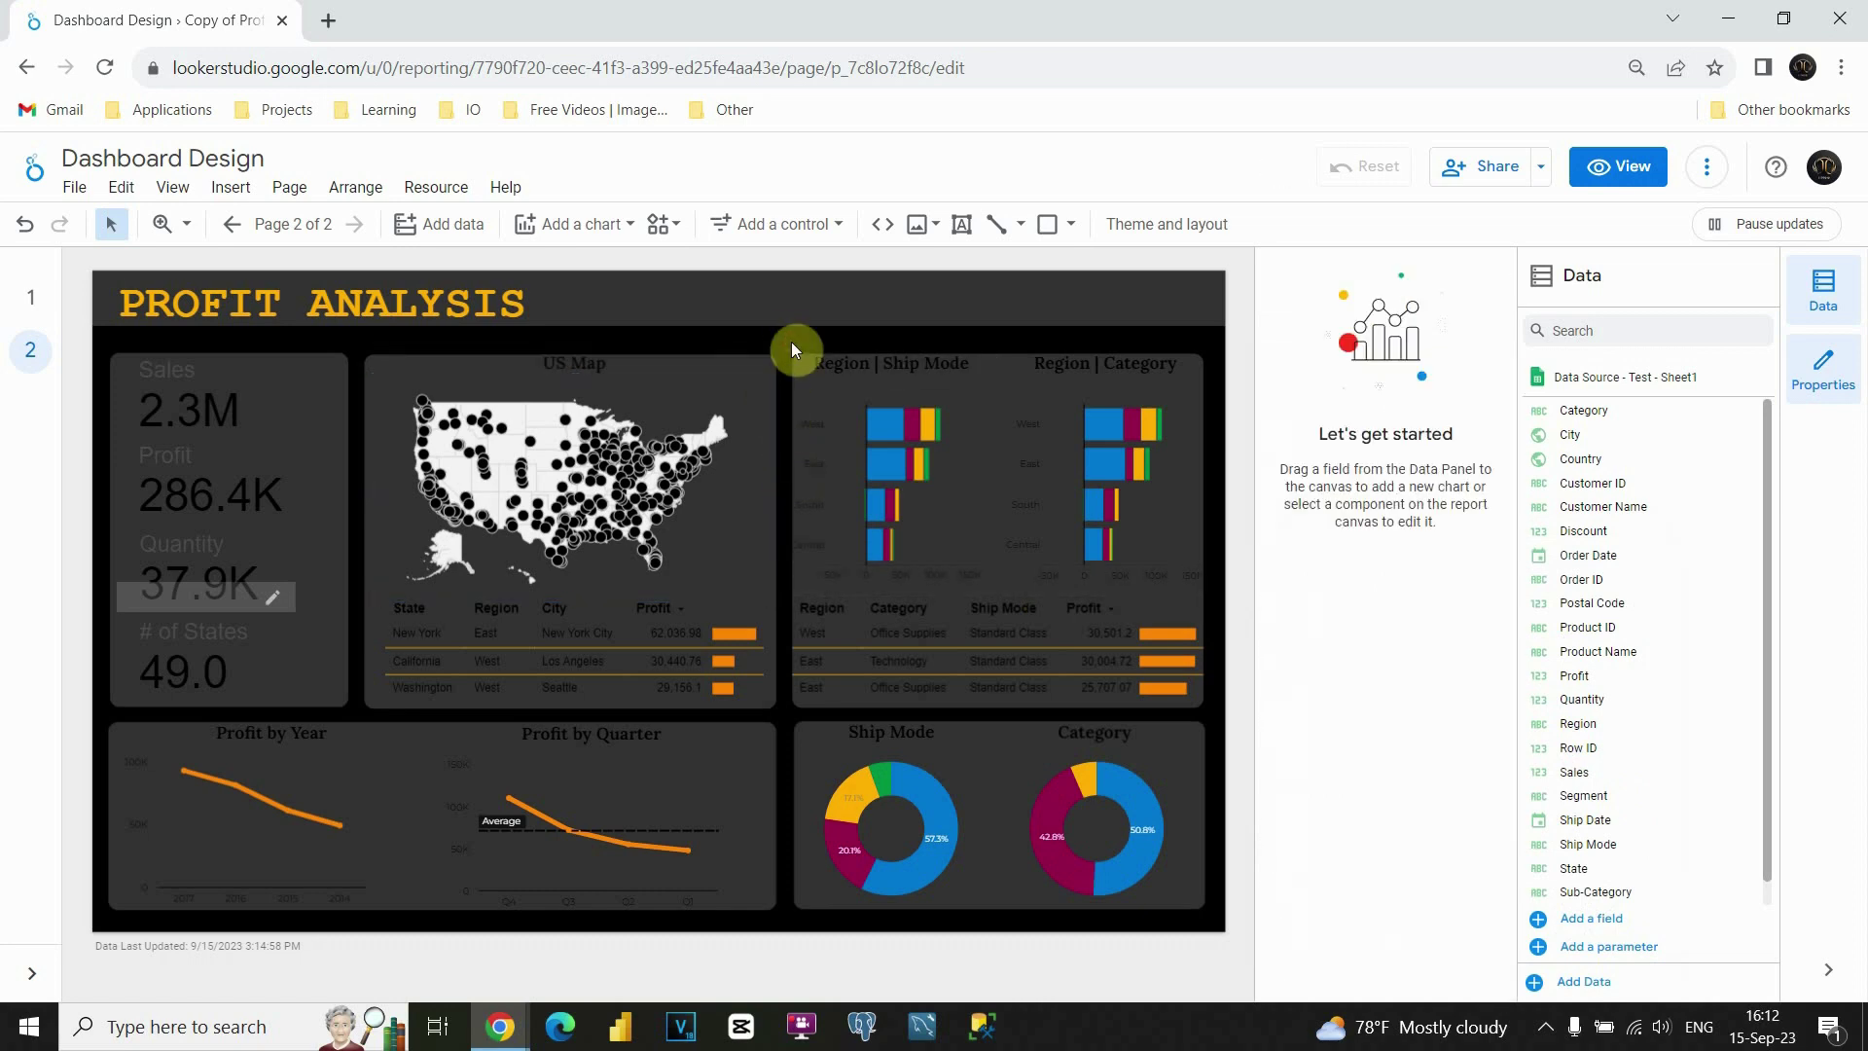
# - Nudge the US map chart slightly upward within its panel
pyautogui.click(652, 401)
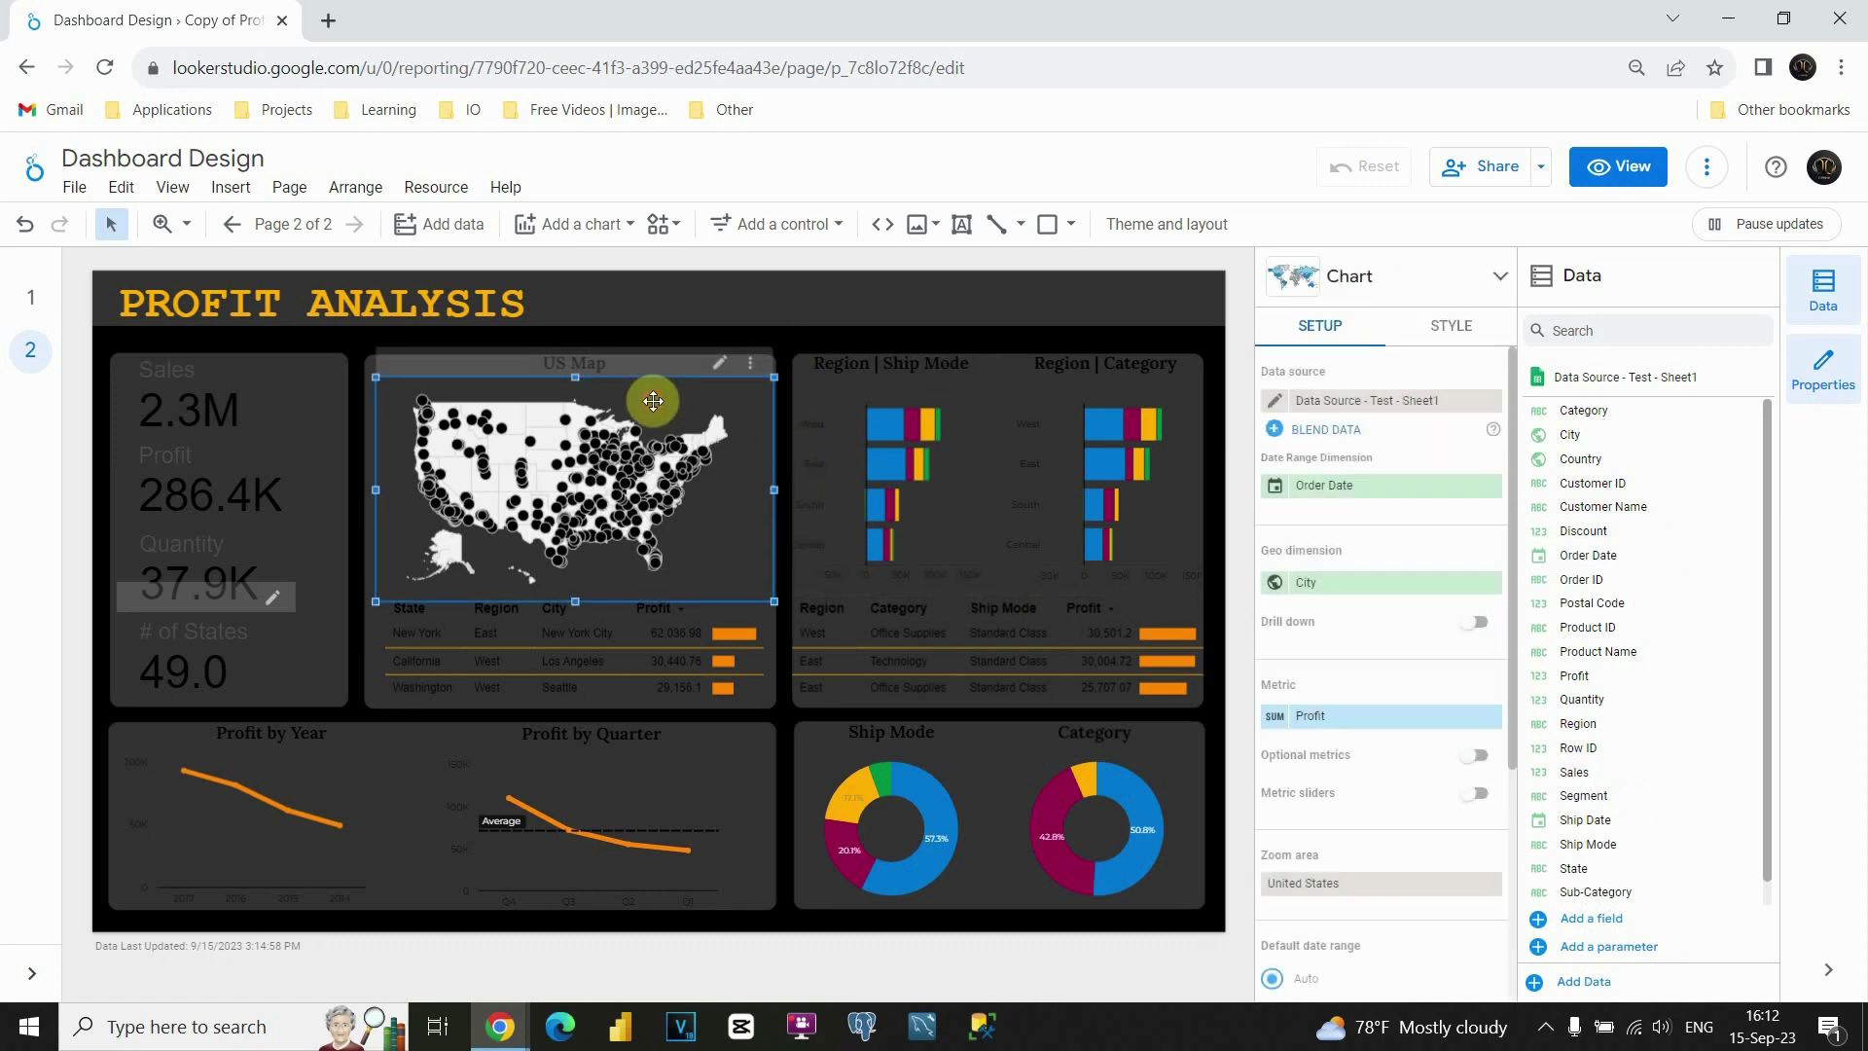
pyautogui.moveTo(653, 401); pyautogui.dragTo(656, 401)
pyautogui.click(790, 342)
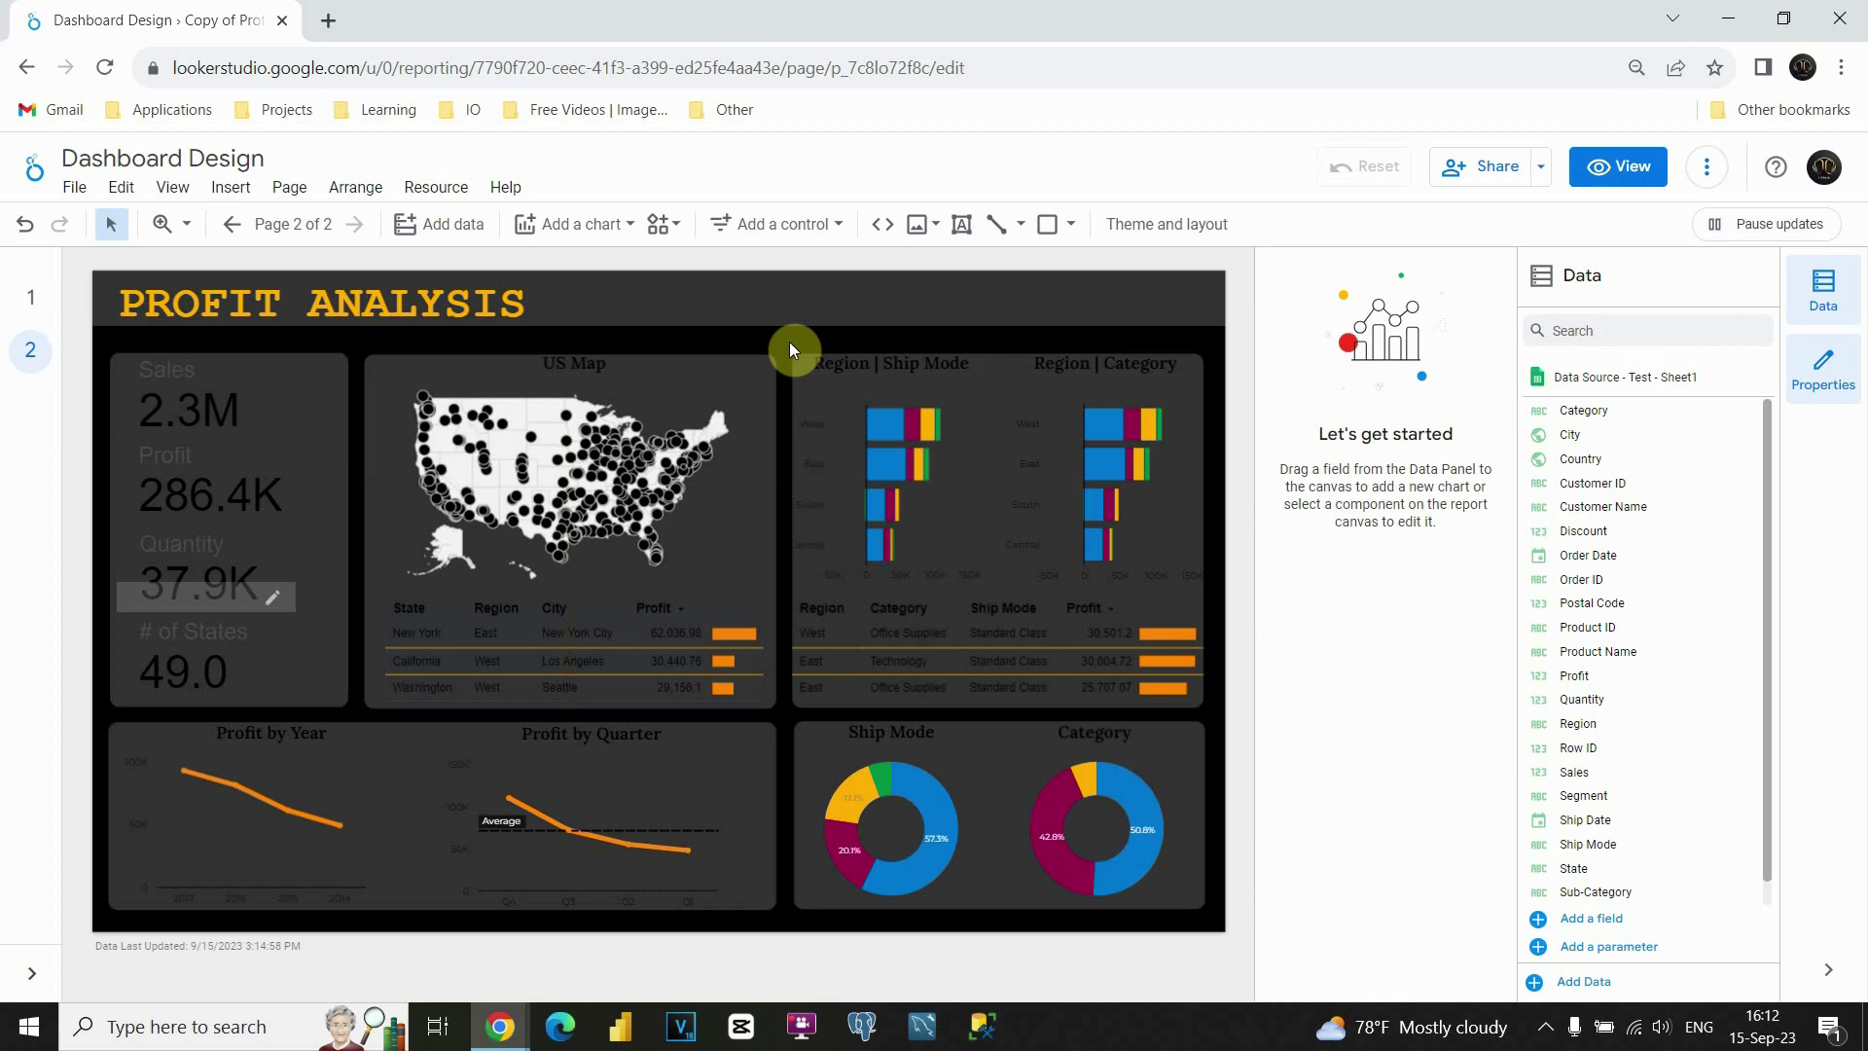
# - Change the "US Map" title text to orange
pyautogui.click(587, 367)
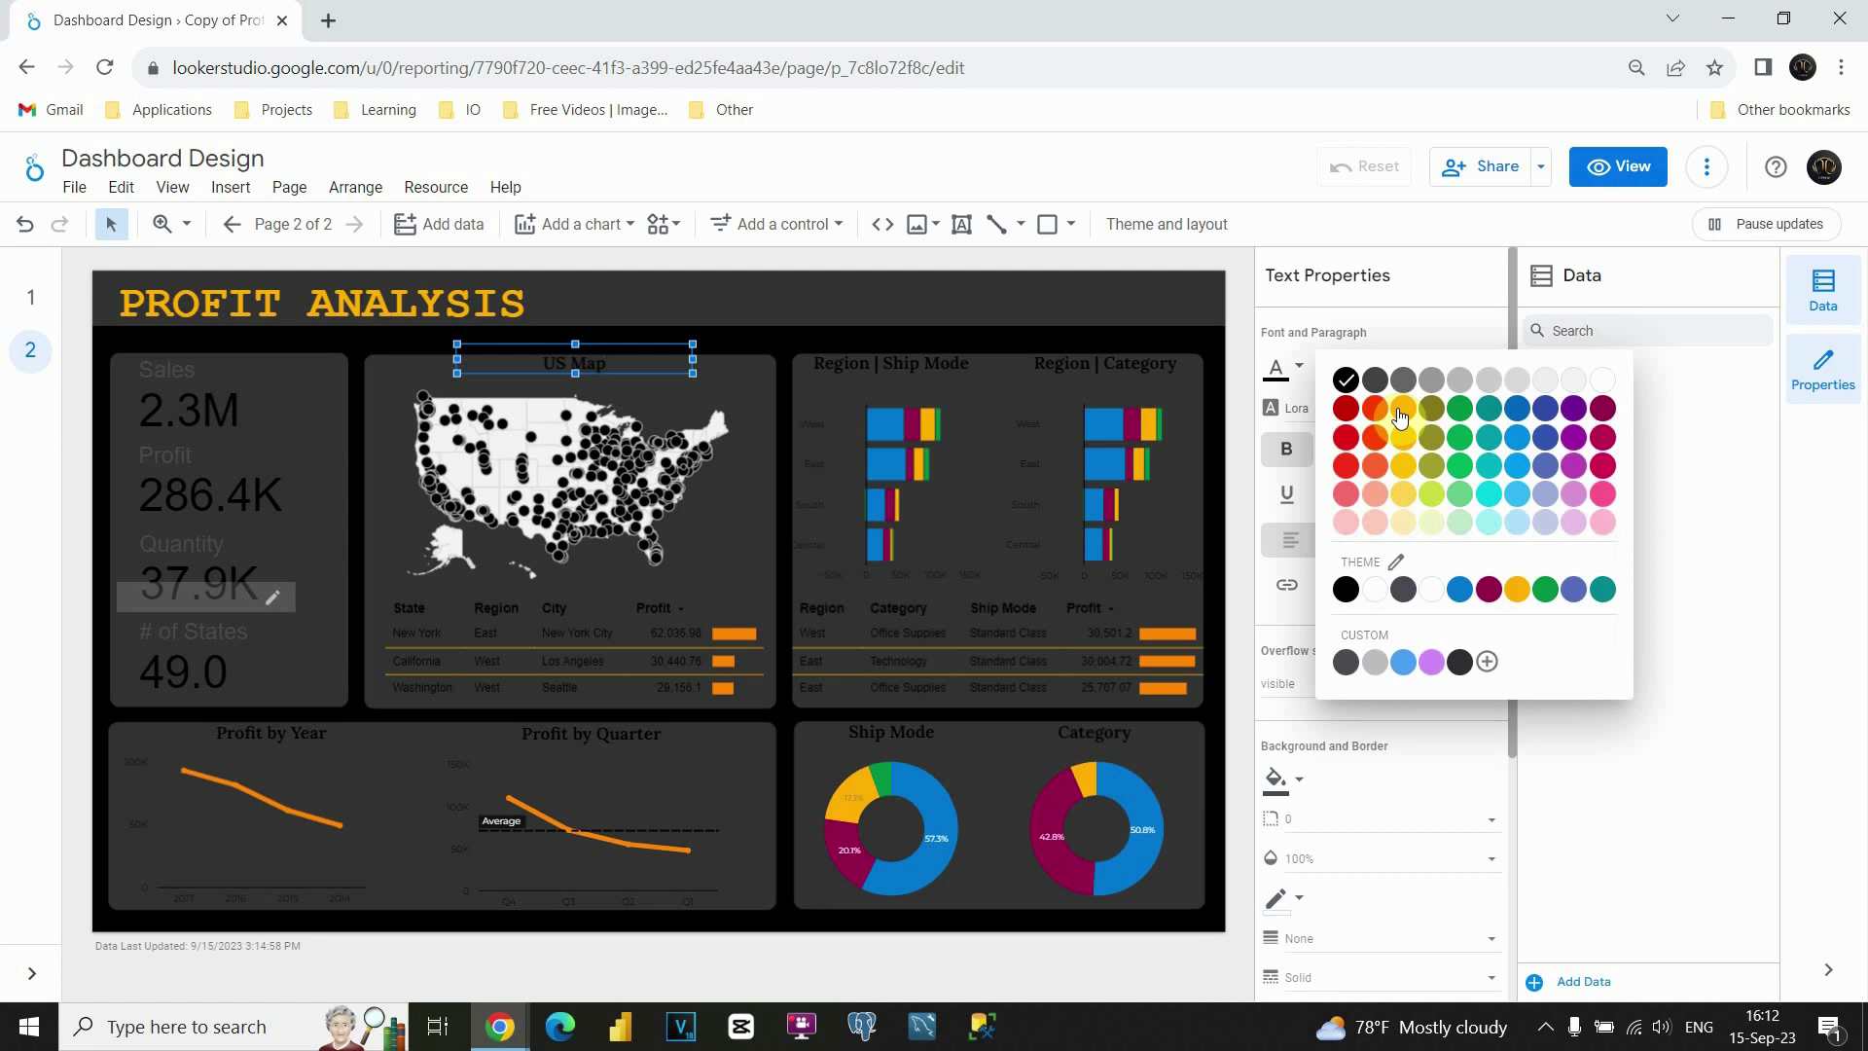
pyautogui.click(1401, 417)
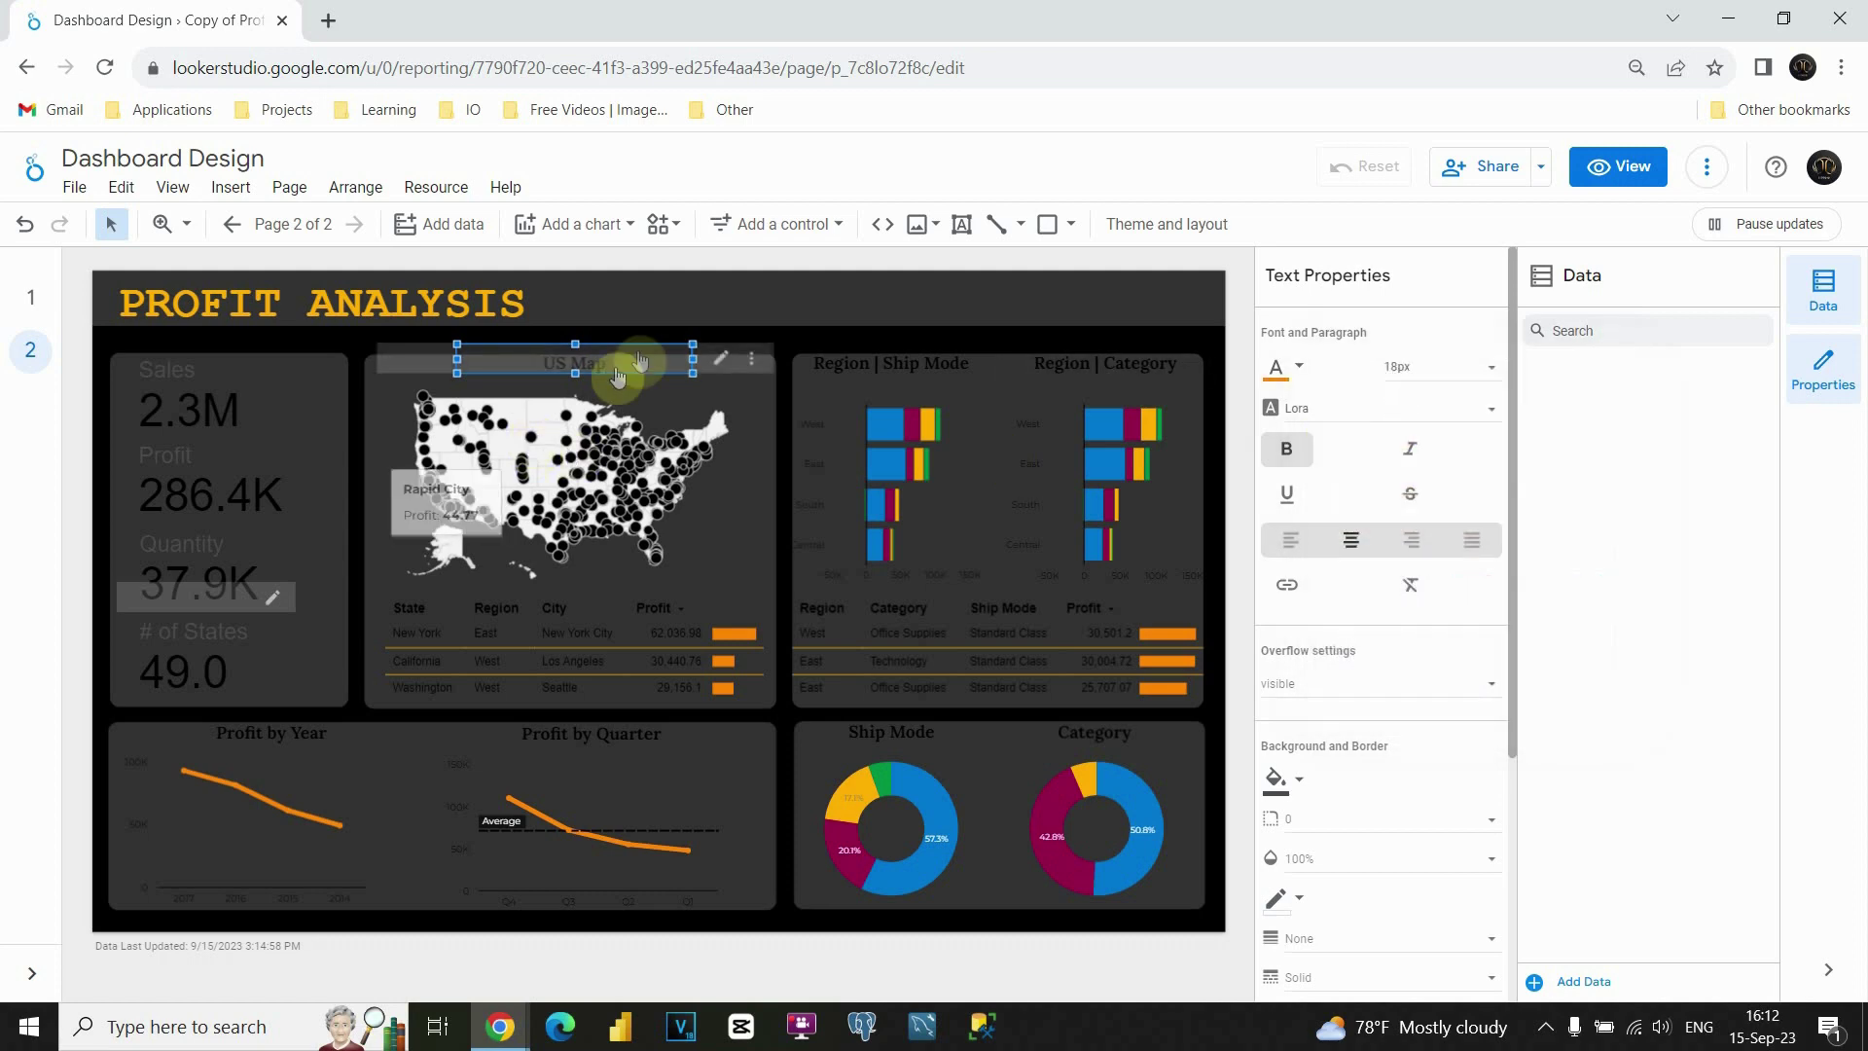
pyautogui.click(768, 335)
pyautogui.click(589, 362)
pyautogui.click(1299, 368)
pyautogui.click(1401, 415)
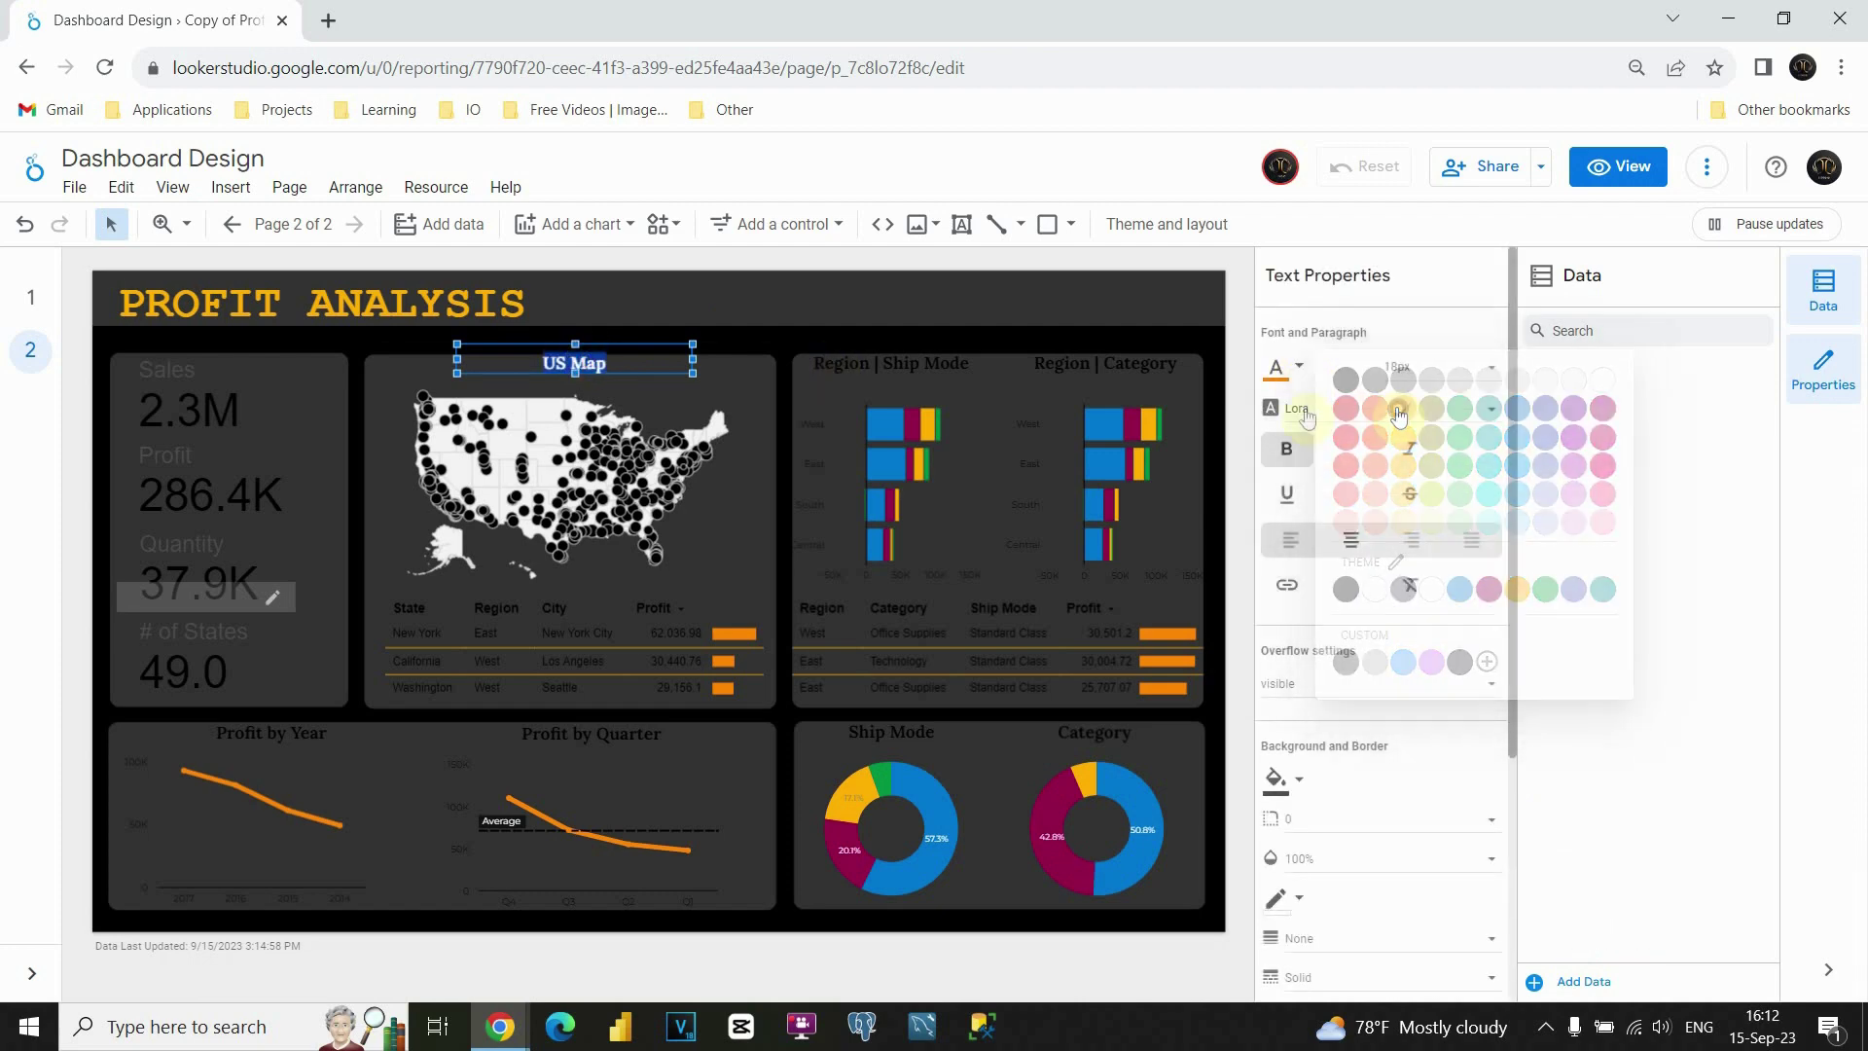
pyautogui.click(764, 341)
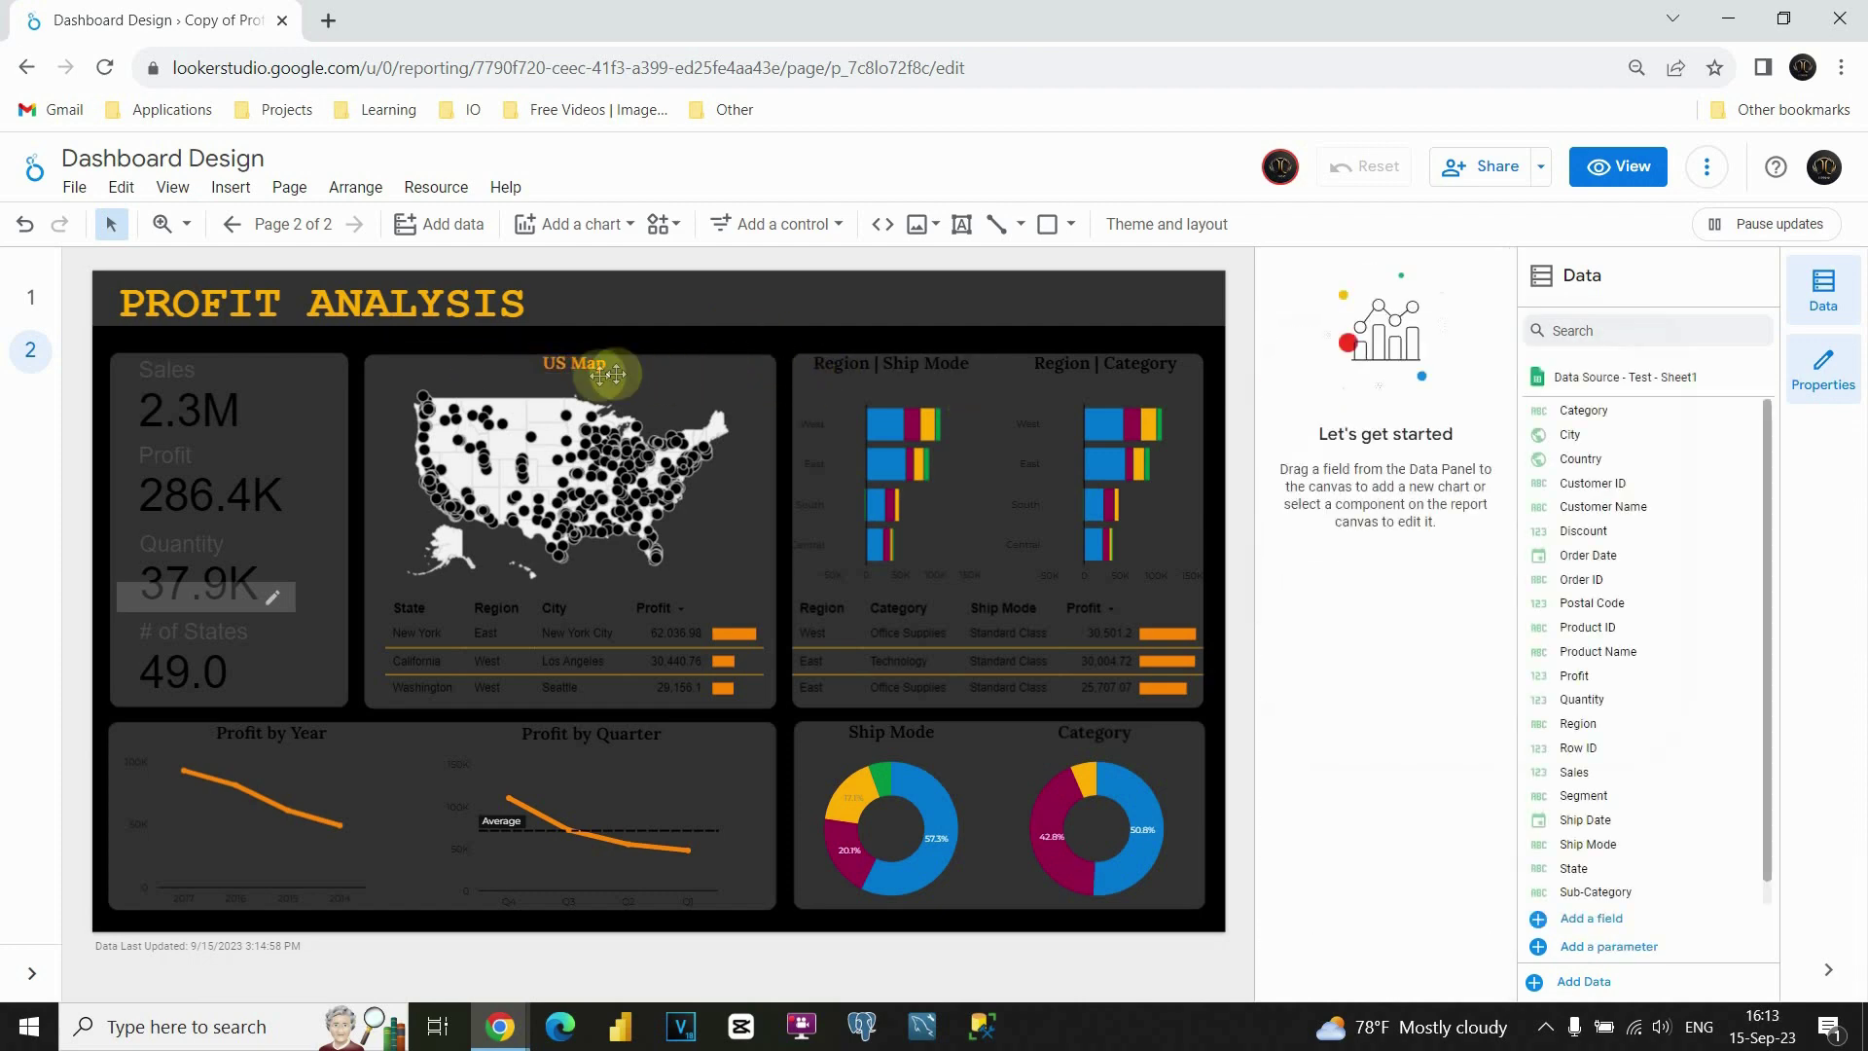
# - Extend the US map rectangle's top edge slightly upward to leave room above the title
pyautogui.click(598, 381)
pyautogui.click(805, 335)
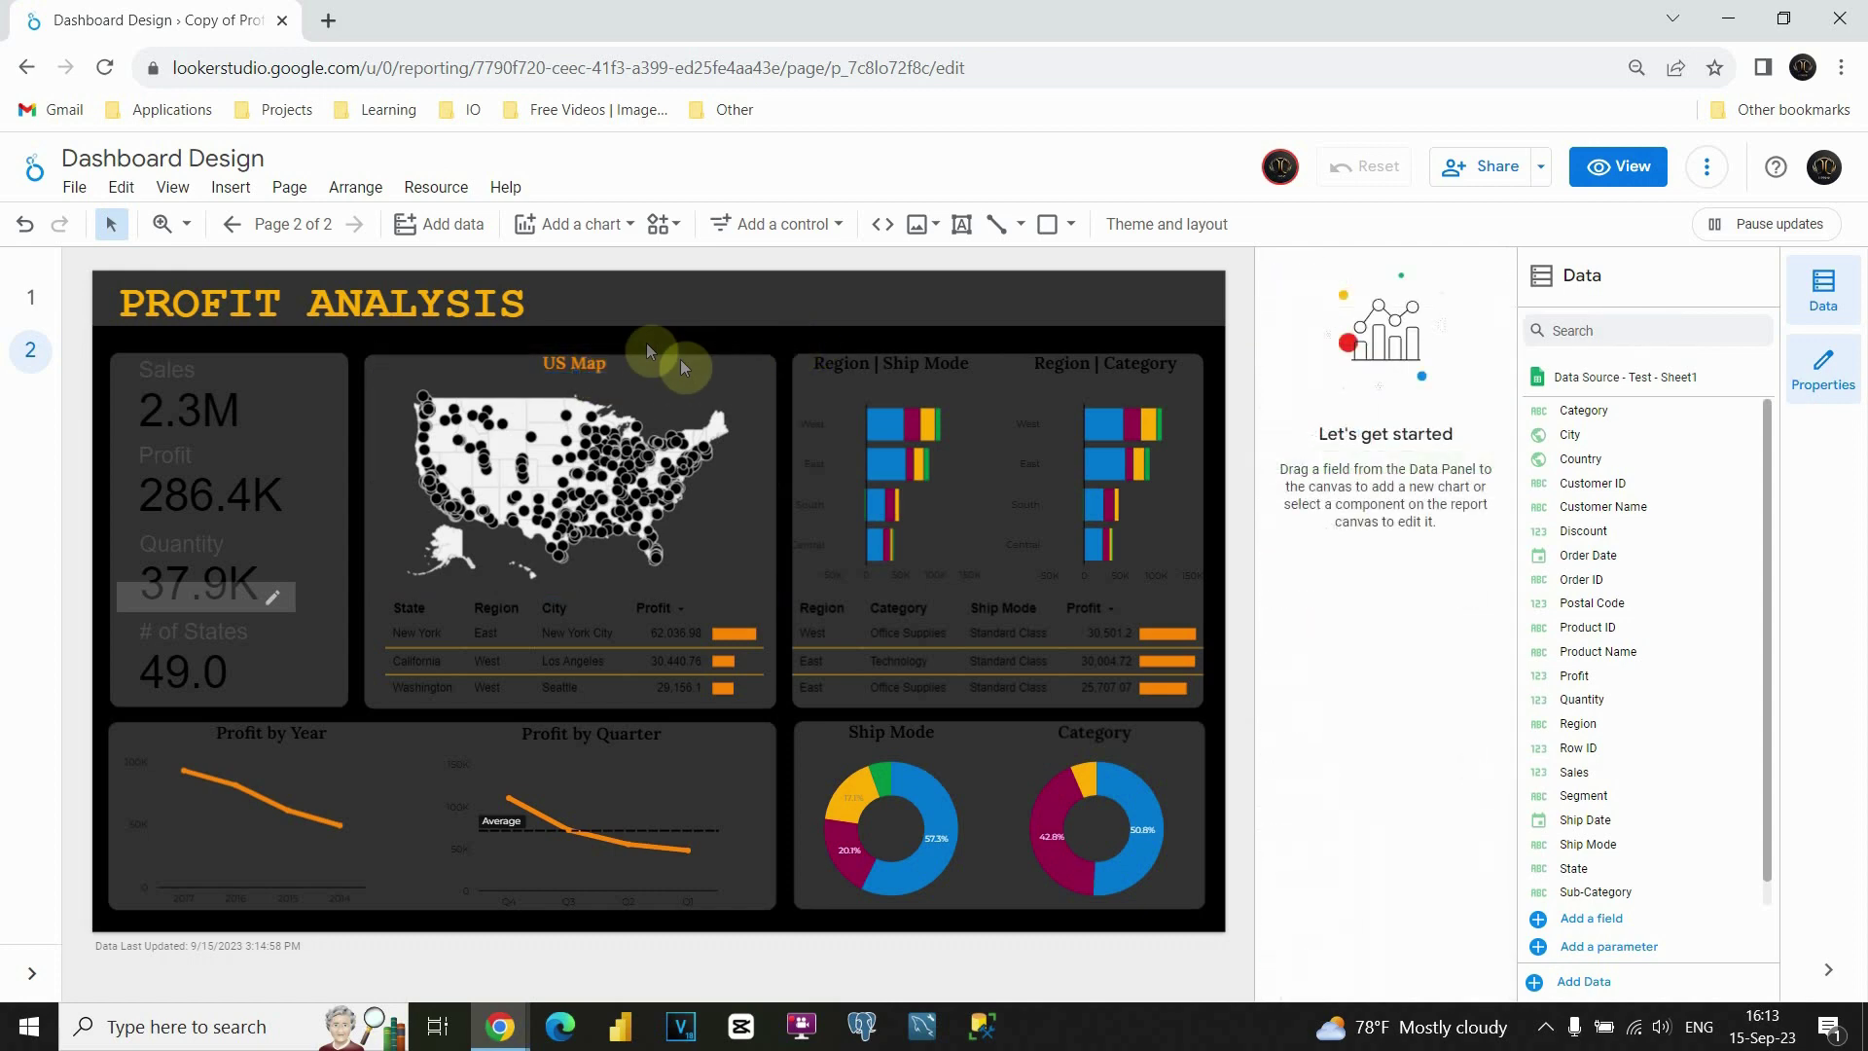
pyautogui.click(610, 359)
pyautogui.moveTo(573, 352); pyautogui.dragTo(576, 344)
pyautogui.click(812, 343)
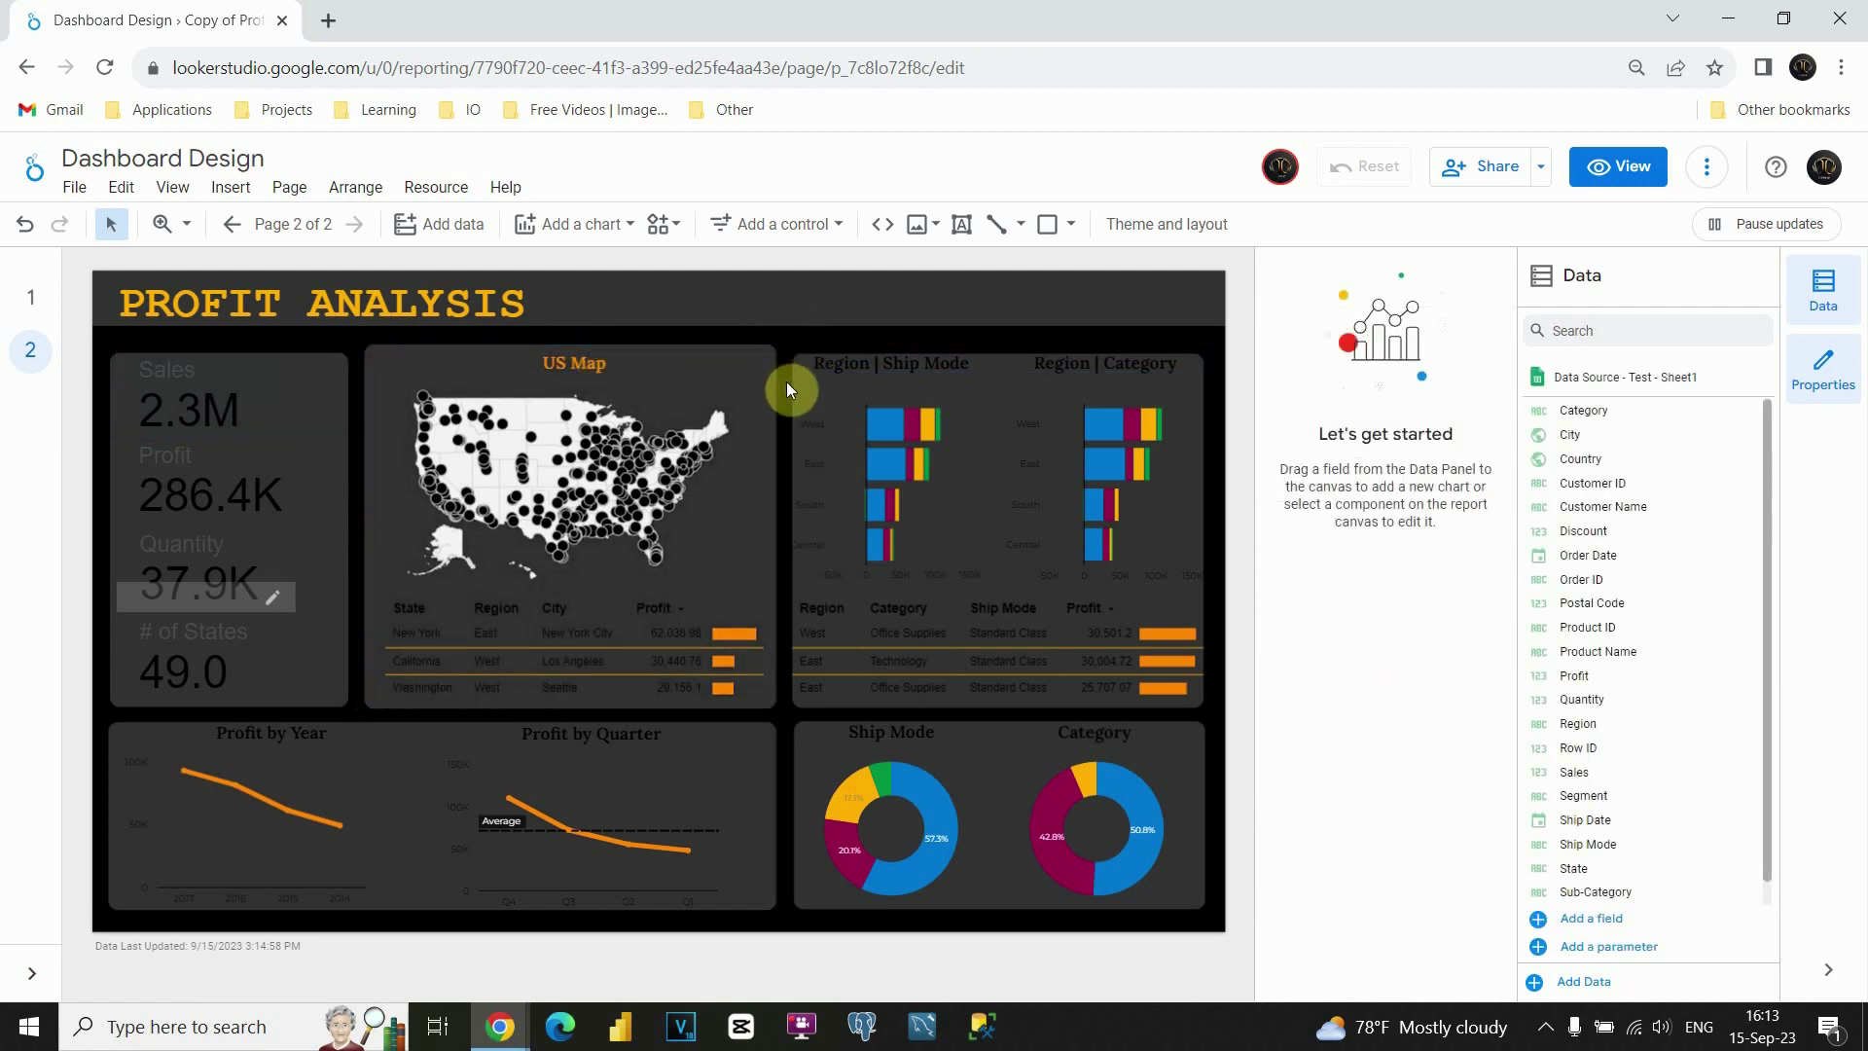
# - Extend the top edges of the bar charts' rectangle and the scorecard rectangle upward to align with the map panel
pyautogui.click(796, 378)
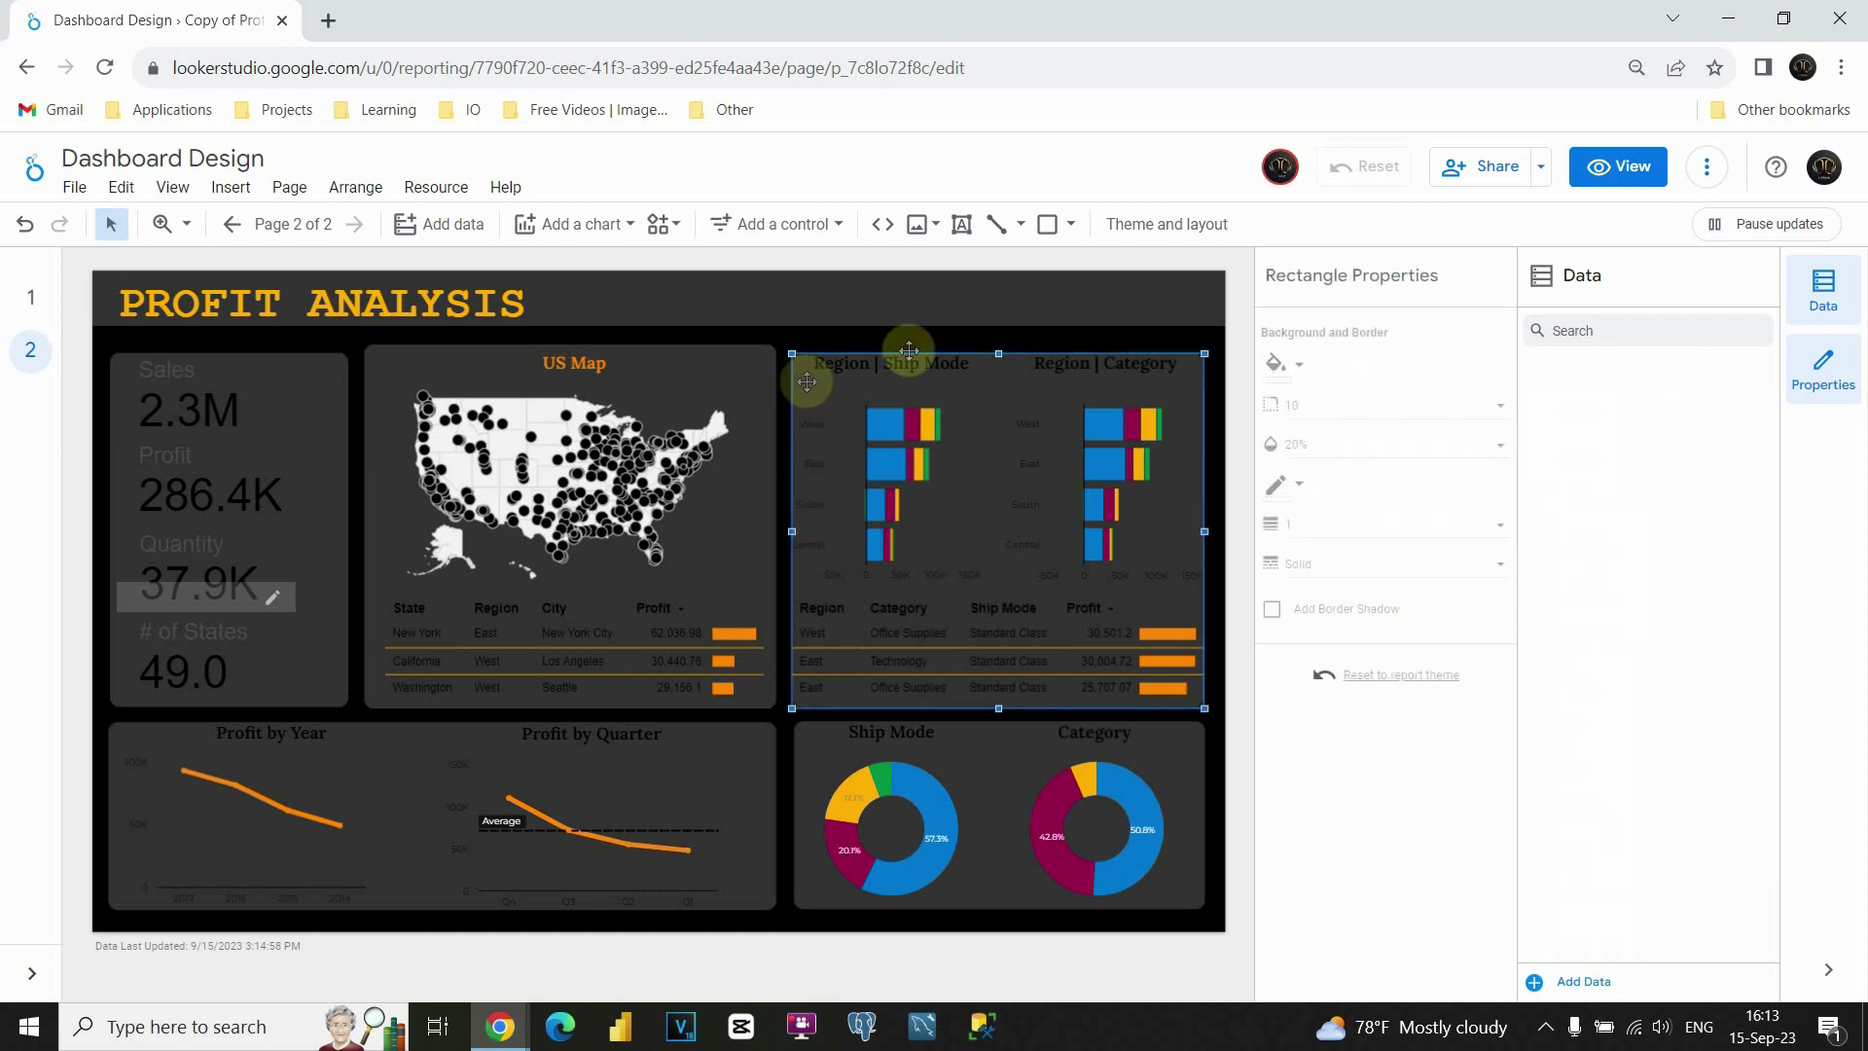
pyautogui.moveTo(997, 353); pyautogui.dragTo(999, 344)
pyautogui.click(300, 366)
pyautogui.moveTo(216, 360); pyautogui.dragTo(229, 343)
pyautogui.click(784, 337)
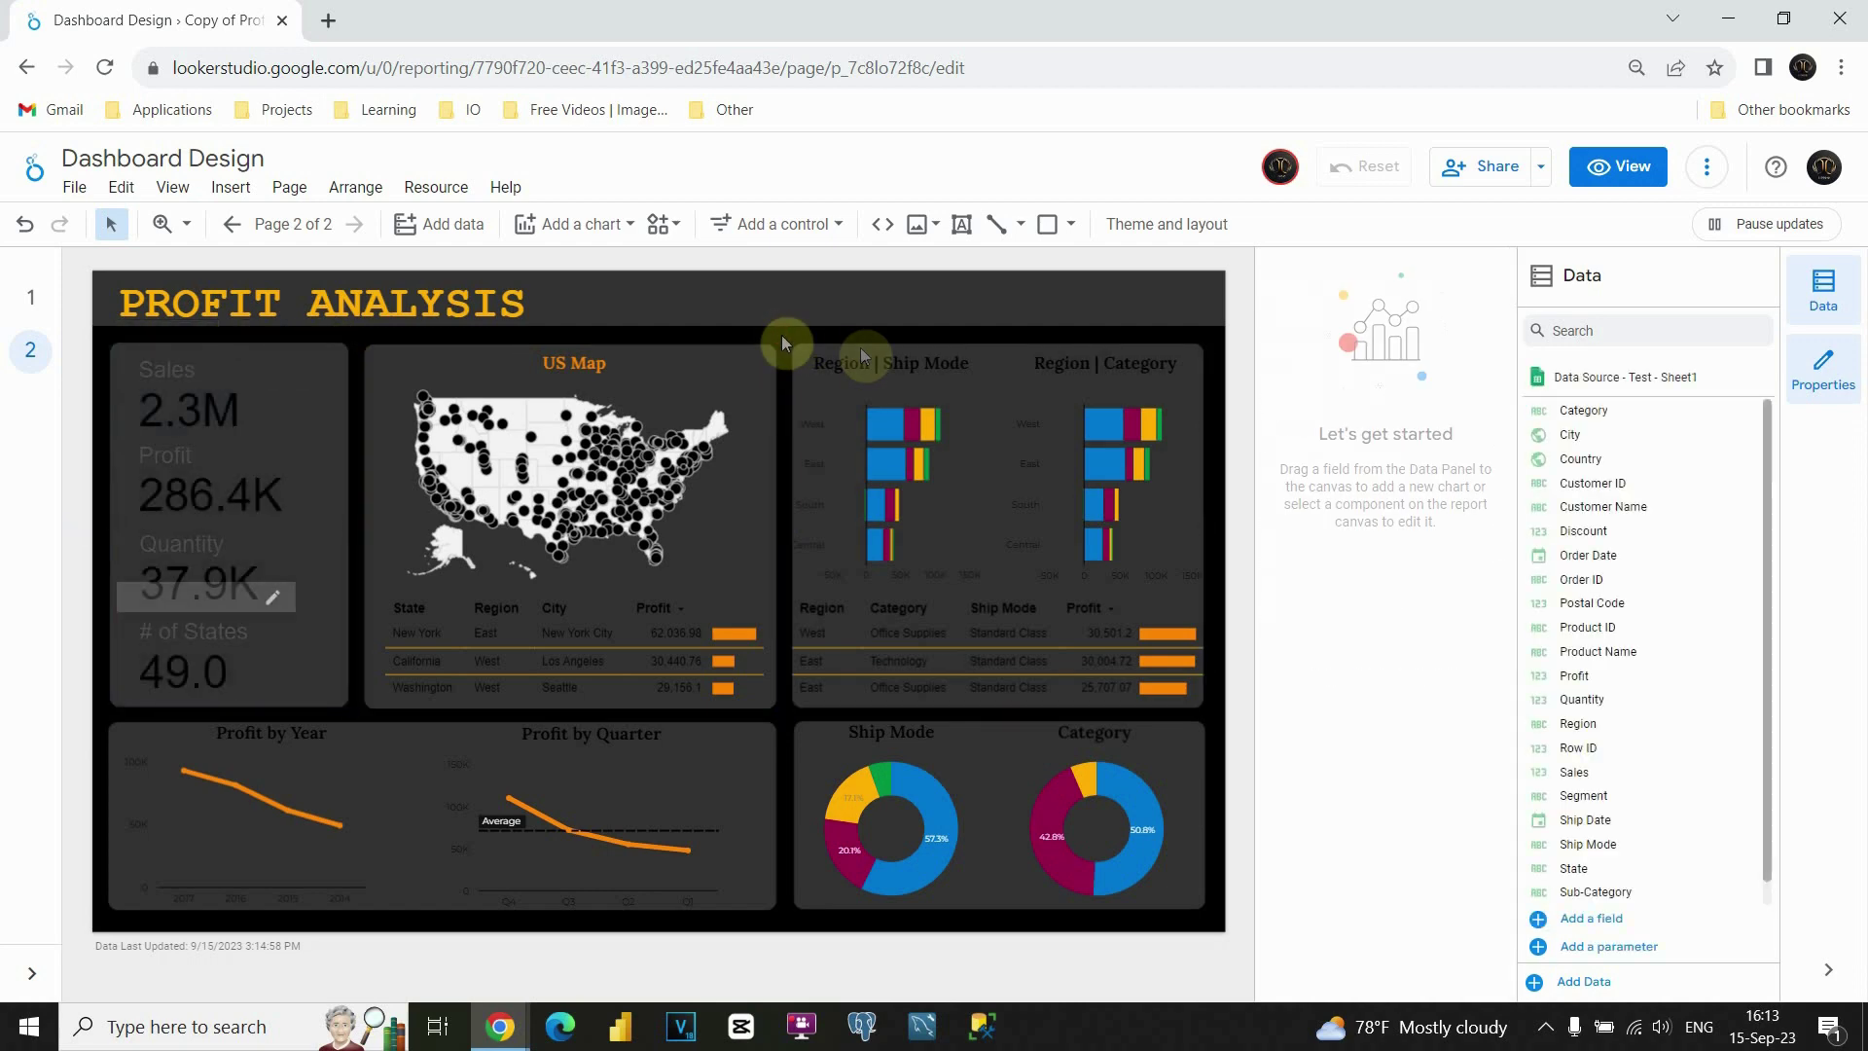
# - Change the "Region | Ship Mode" and "Region | Category" bar chart titles to orange
pyautogui.click(889, 360)
pyautogui.tripleClick(891, 358)
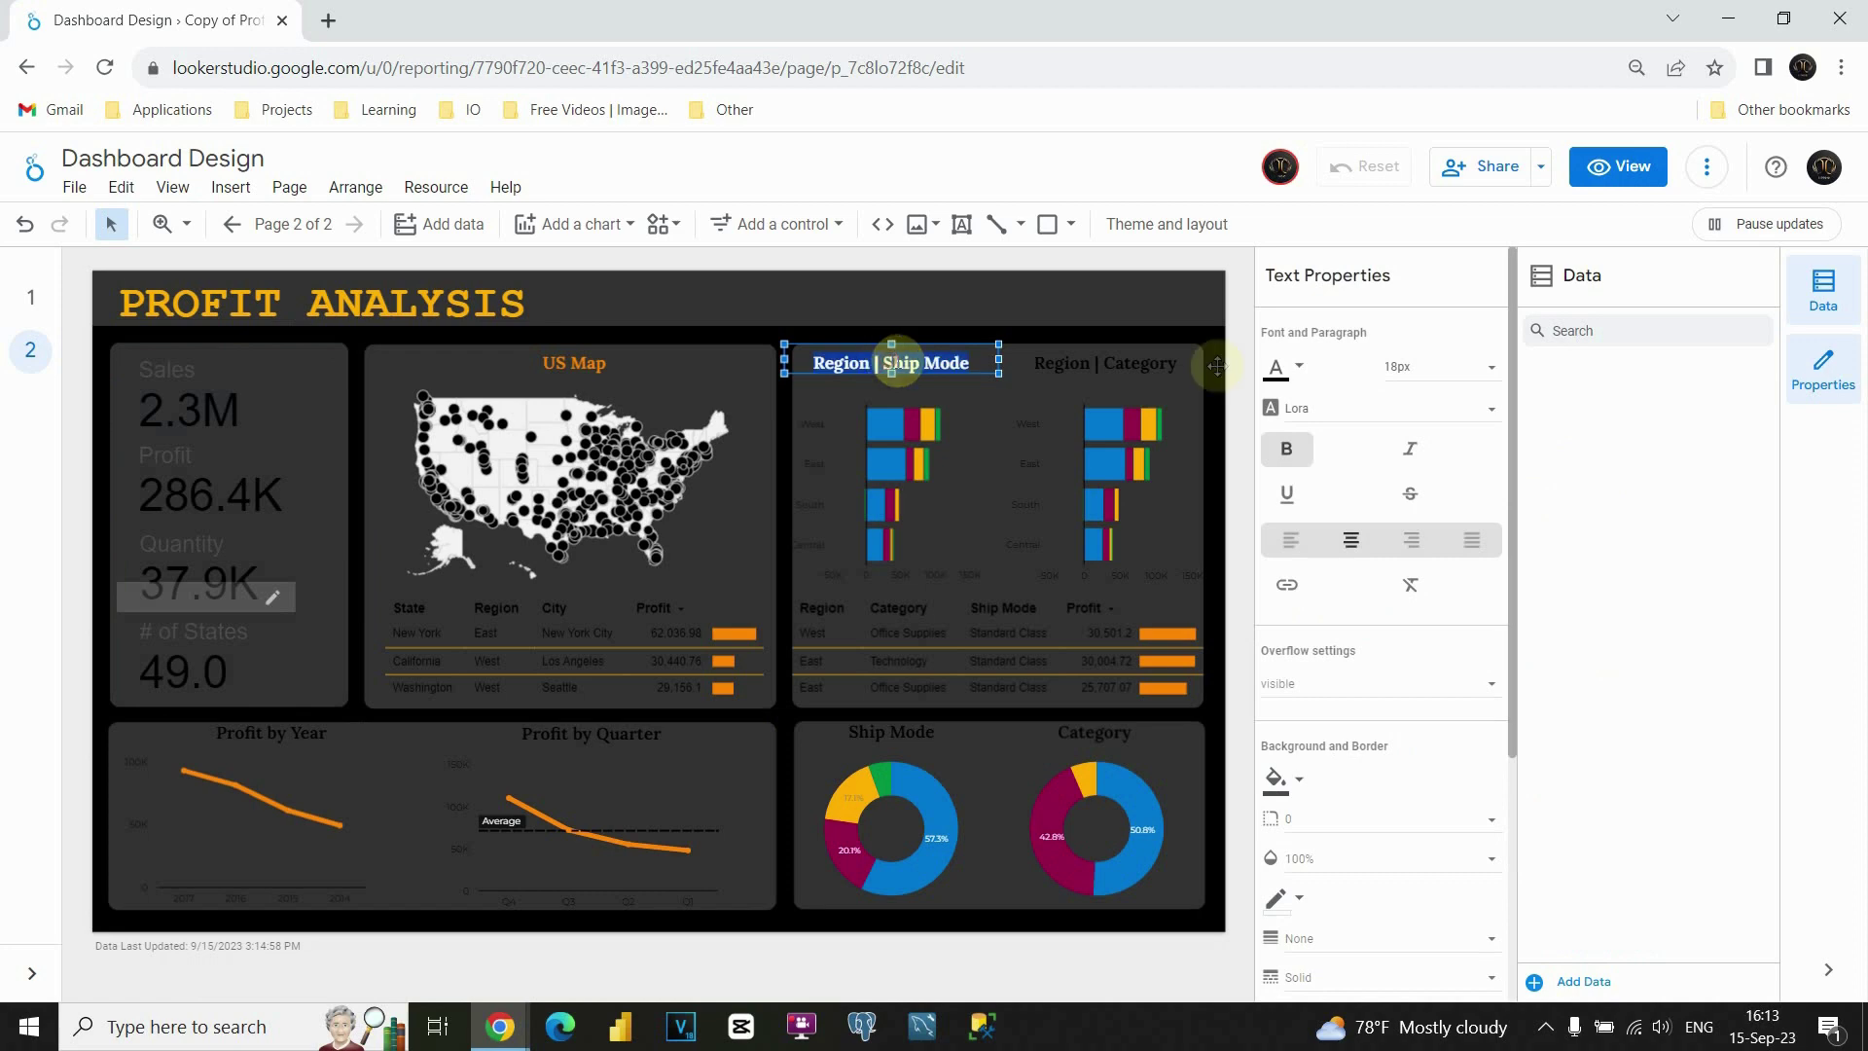
pyautogui.click(1287, 376)
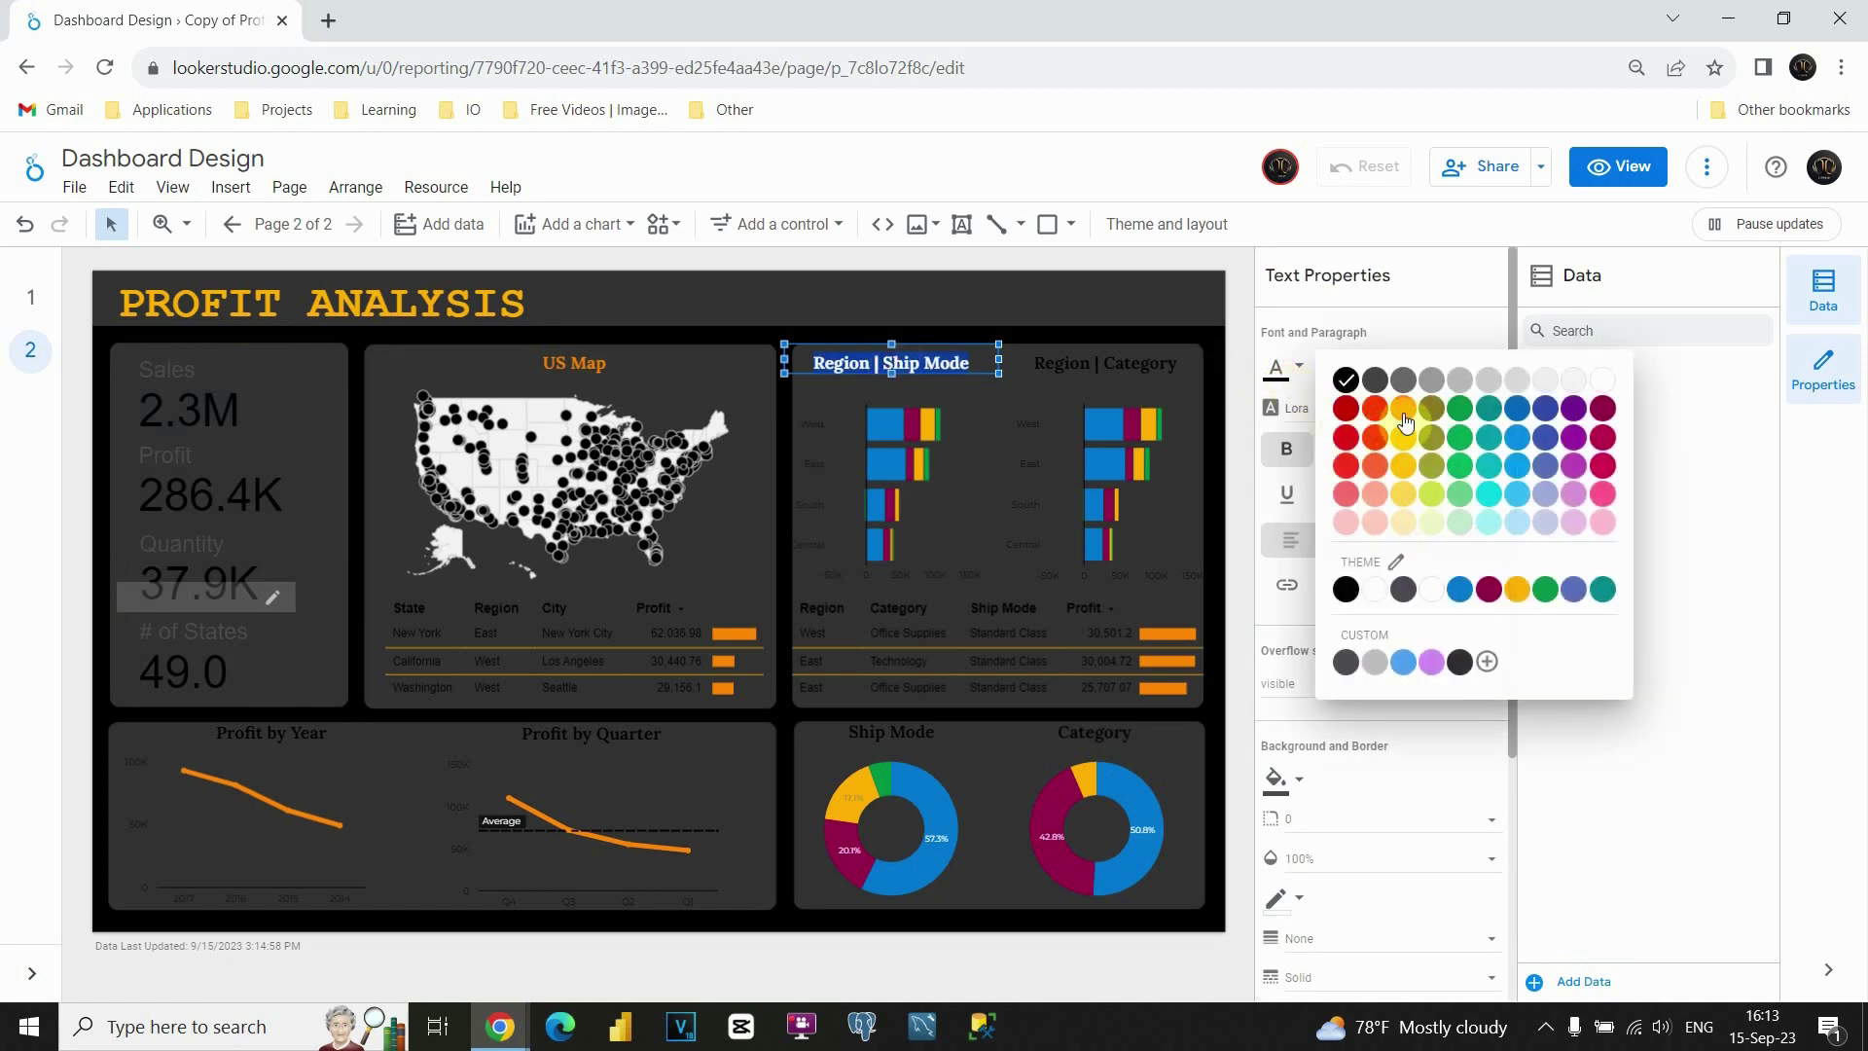
pyautogui.click(1404, 420)
pyautogui.tripleClick(1134, 363)
pyautogui.click(1287, 376)
pyautogui.click(1404, 414)
# - Change the "Ship Mode" and "Category" titles above the donut charts to orange
pyautogui.tripleClick(889, 734)
pyautogui.click(1281, 367)
pyautogui.click(1404, 416)
pyautogui.tripleClick(1064, 729)
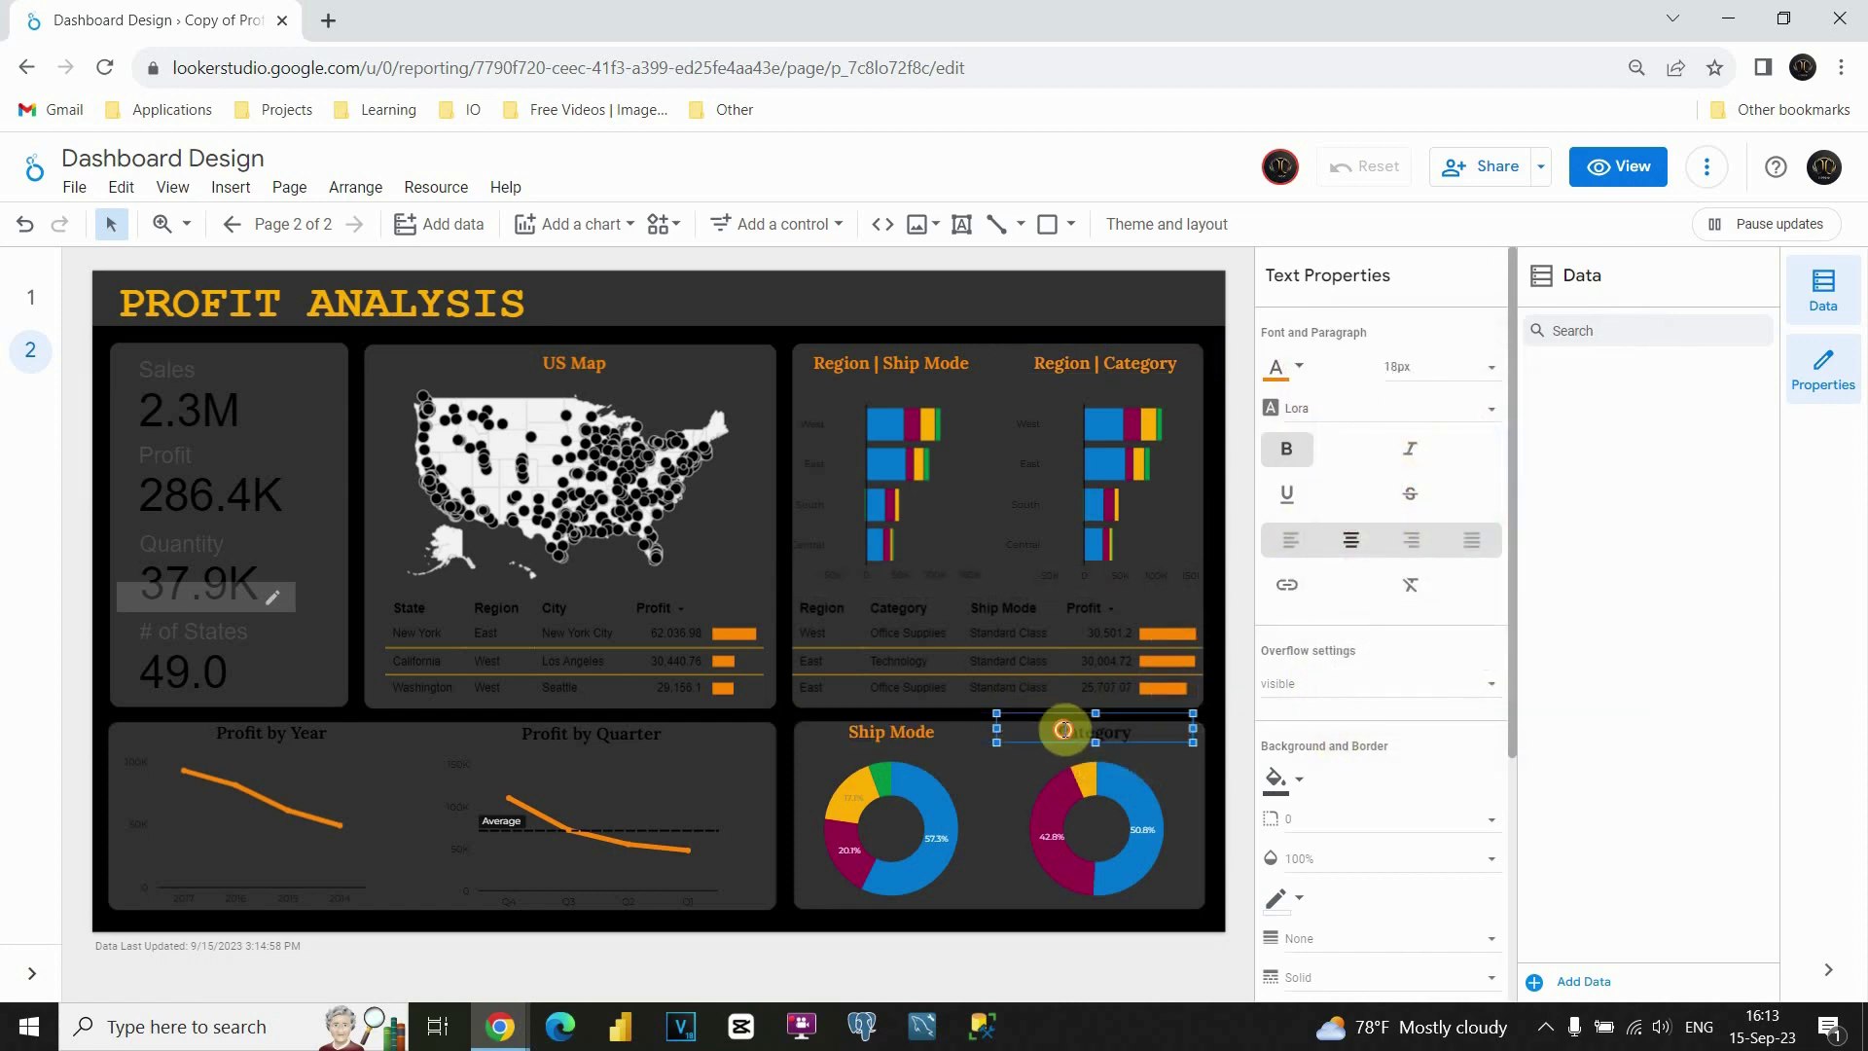
pyautogui.click(1284, 370)
pyautogui.click(1401, 414)
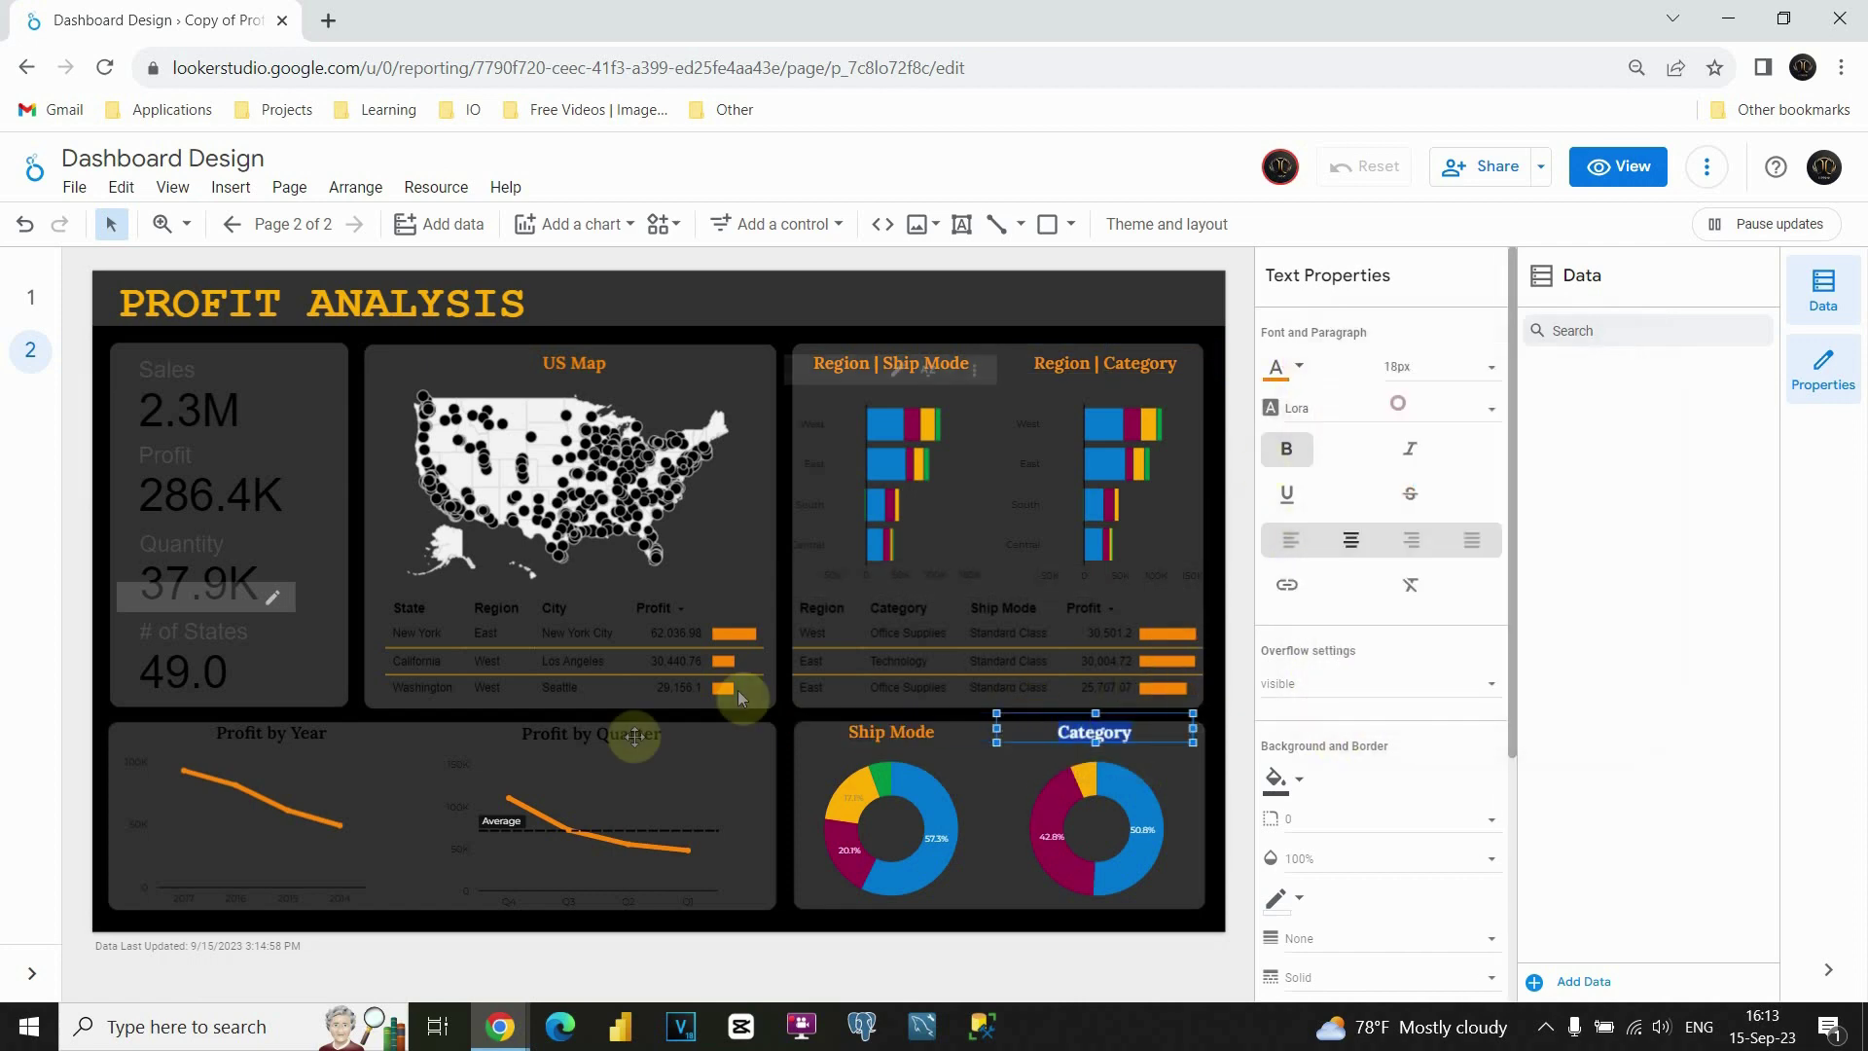
# - Change the "Profit by Quarter" and "Profit by Year" line chart titles to orange
pyautogui.click(542, 740)
pyautogui.tripleClick(541, 740)
pyautogui.click(1300, 370)
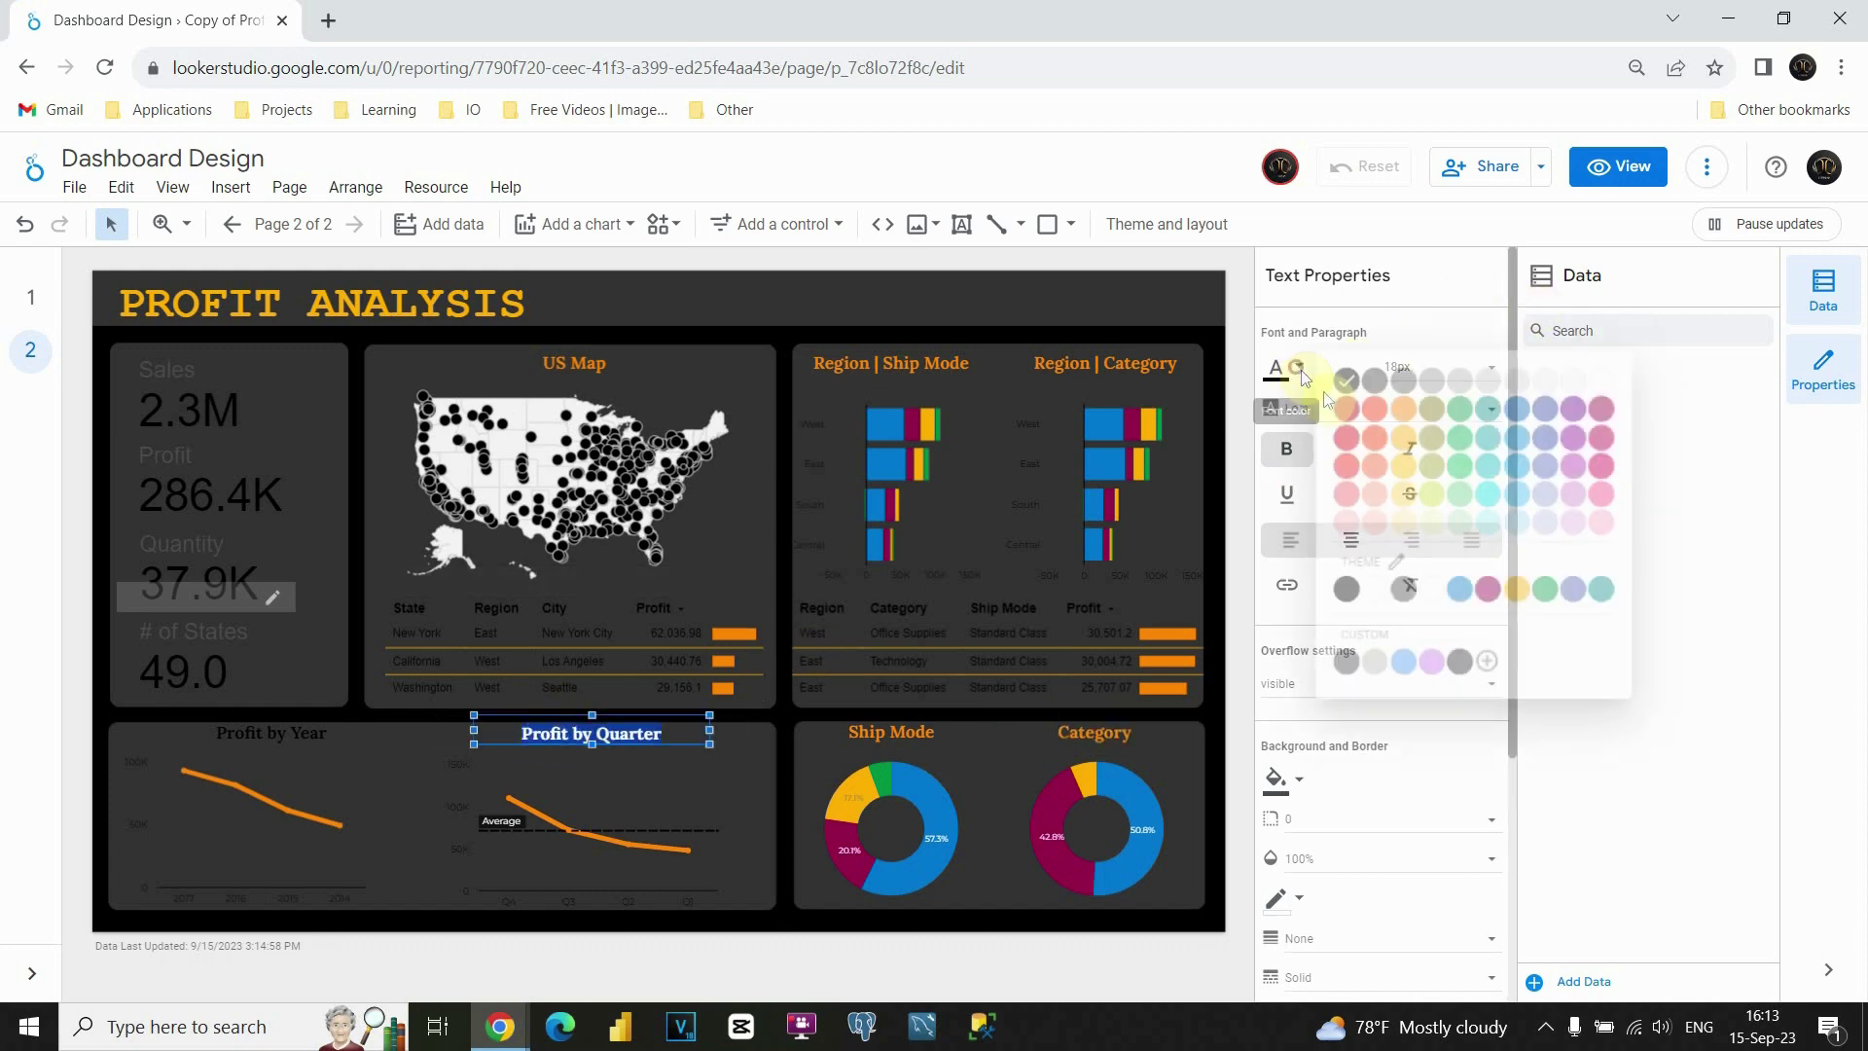
pyautogui.click(1404, 416)
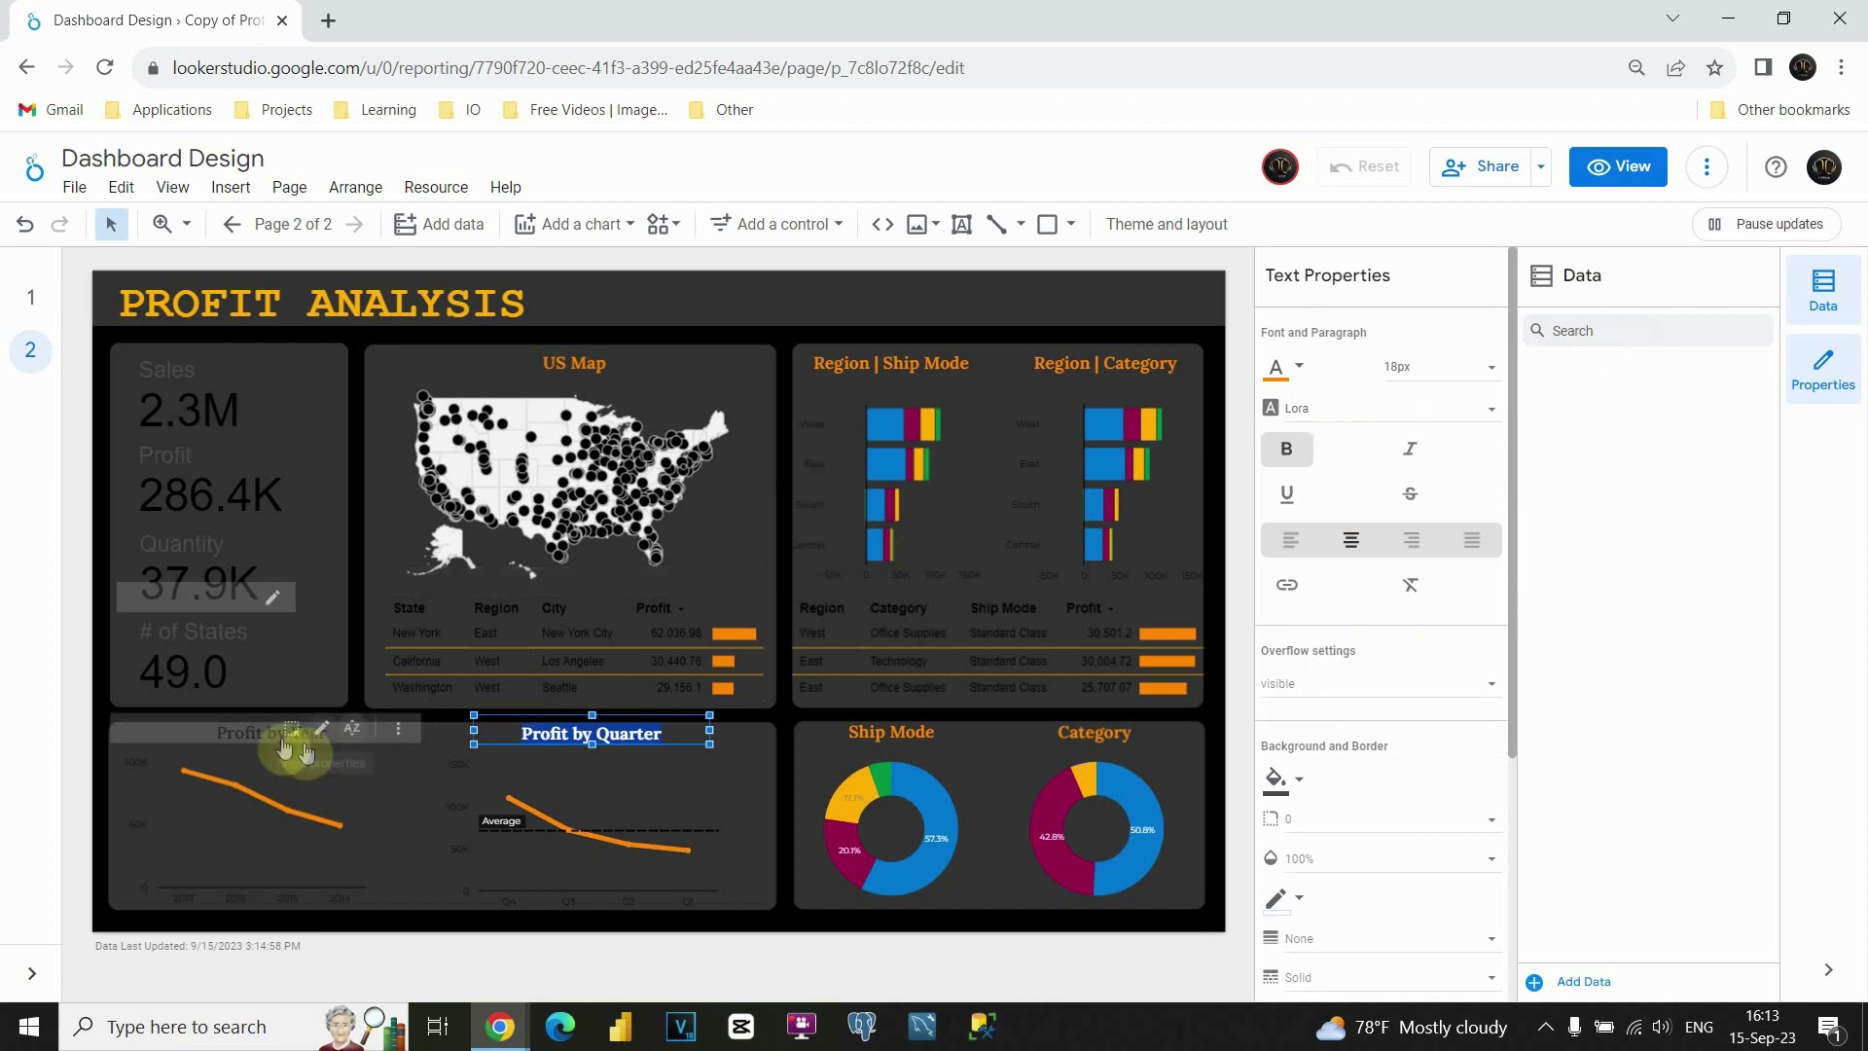
pyautogui.click(247, 726)
pyautogui.tripleClick(249, 730)
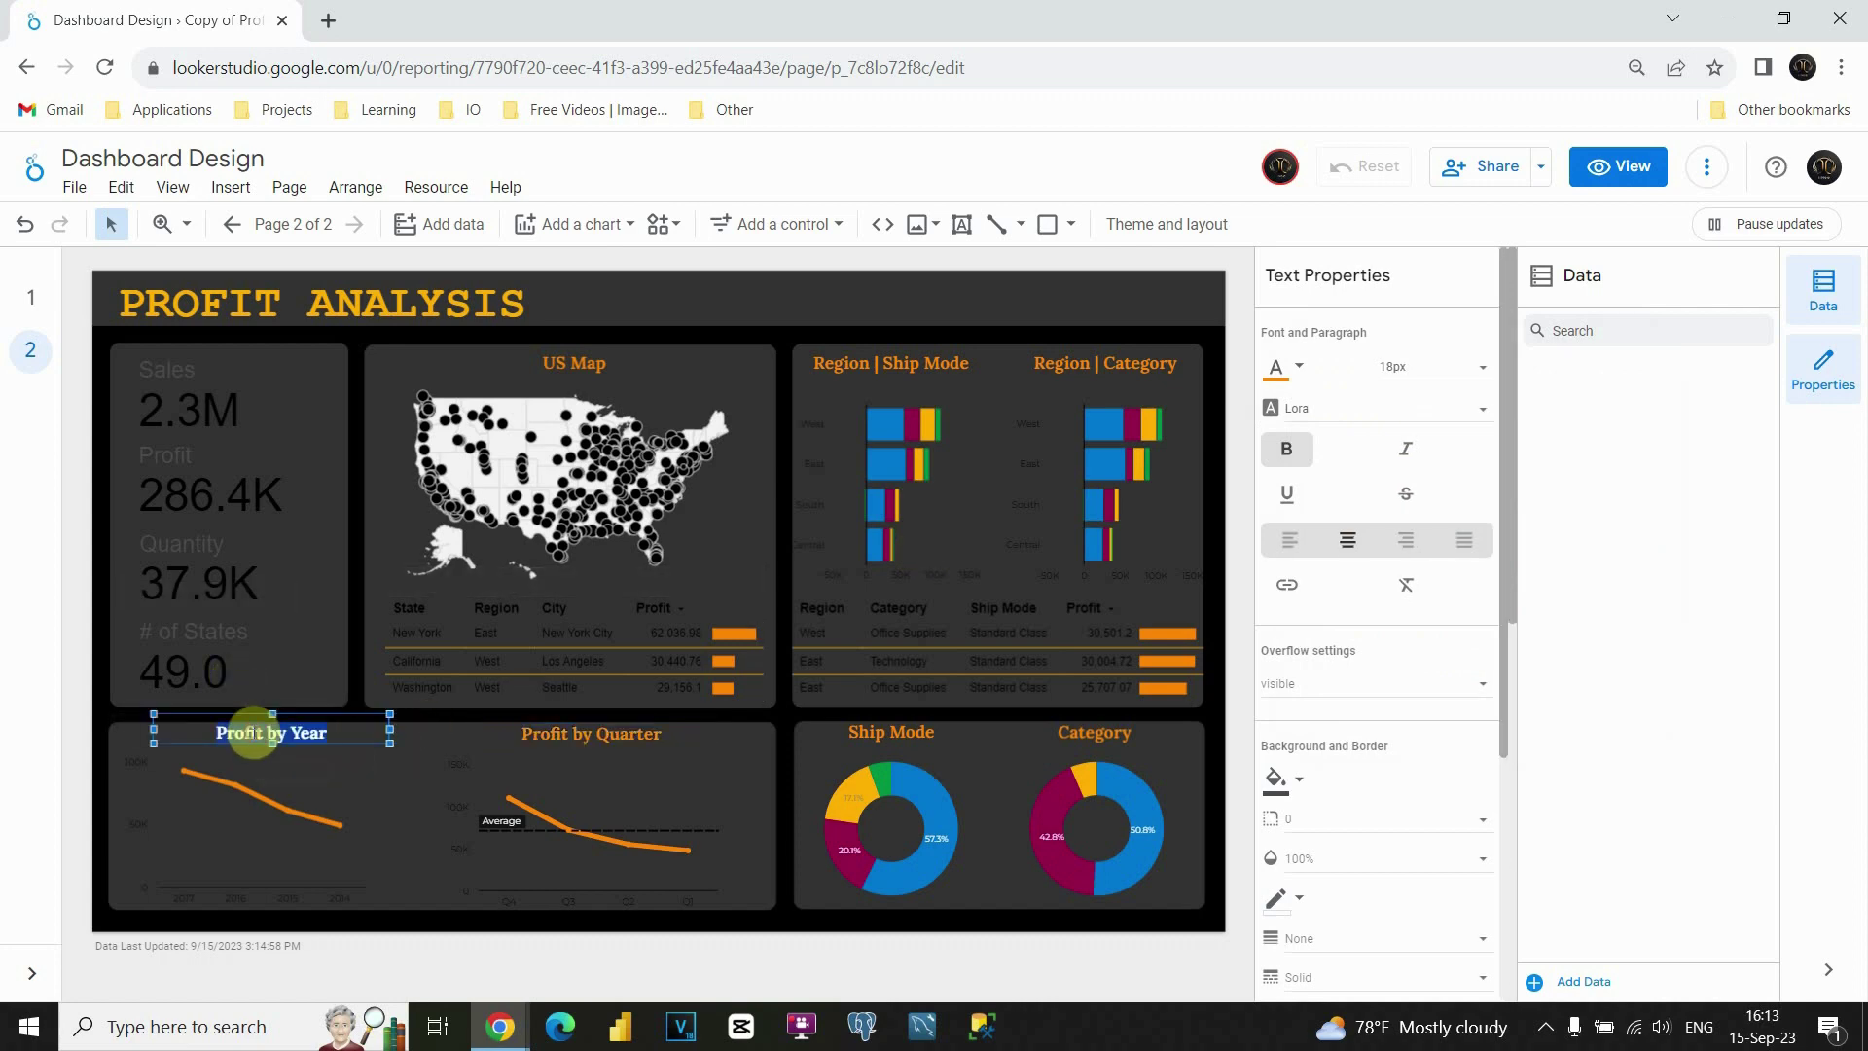
pyautogui.click(1303, 369)
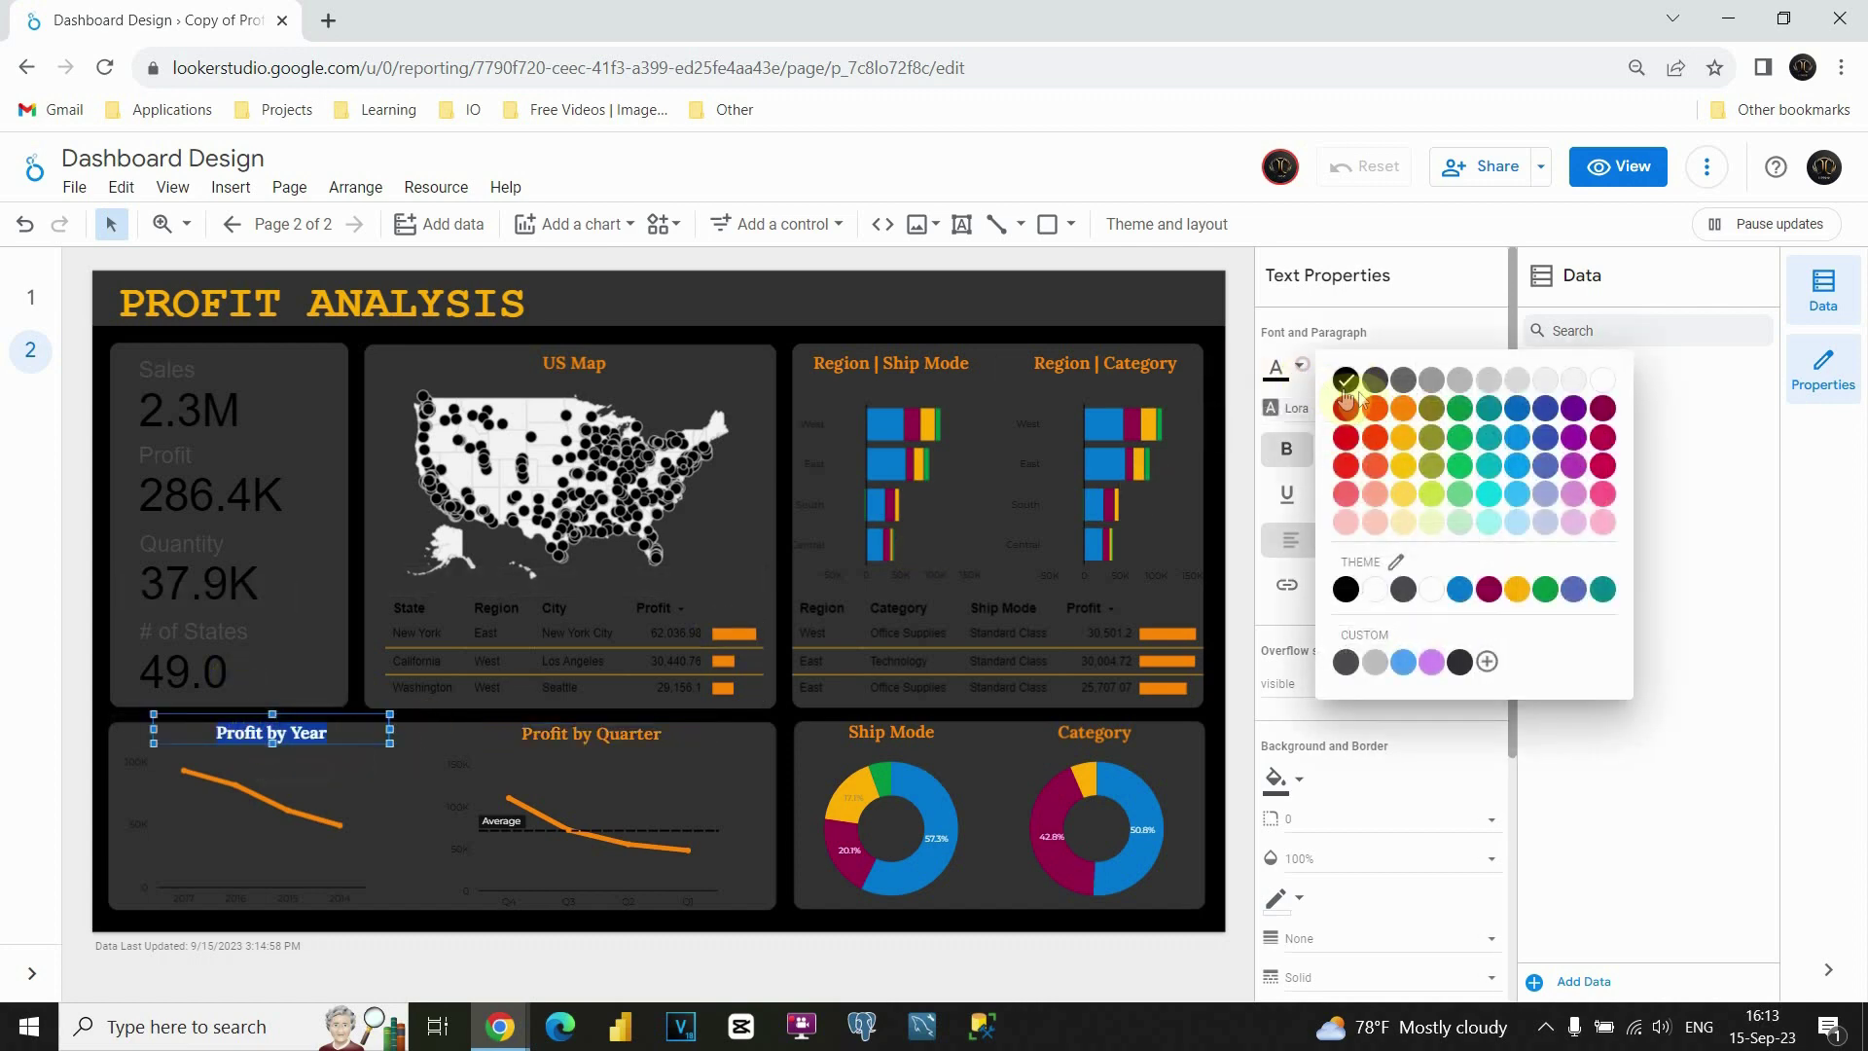
pyautogui.click(1402, 416)
pyautogui.click(783, 346)
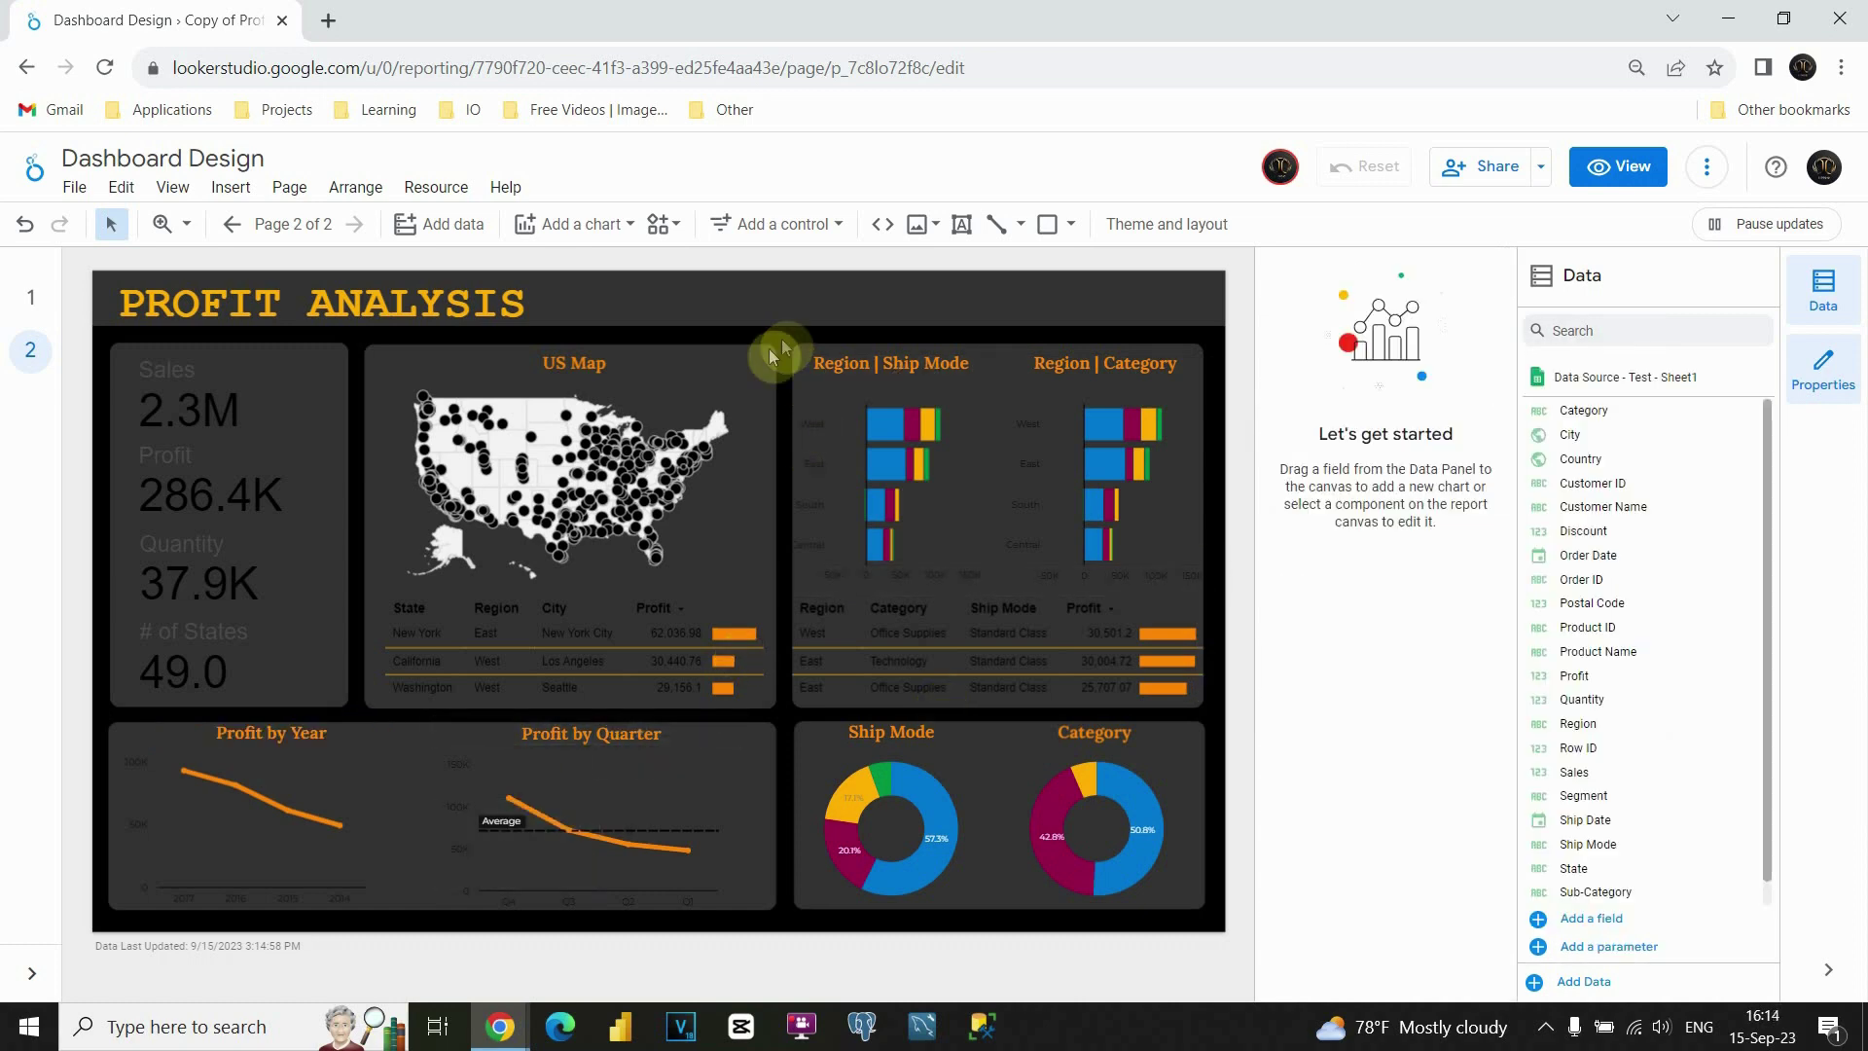
# - Set the header and label text of the State, Region and City table under the US map to white
pyautogui.click(599, 607)
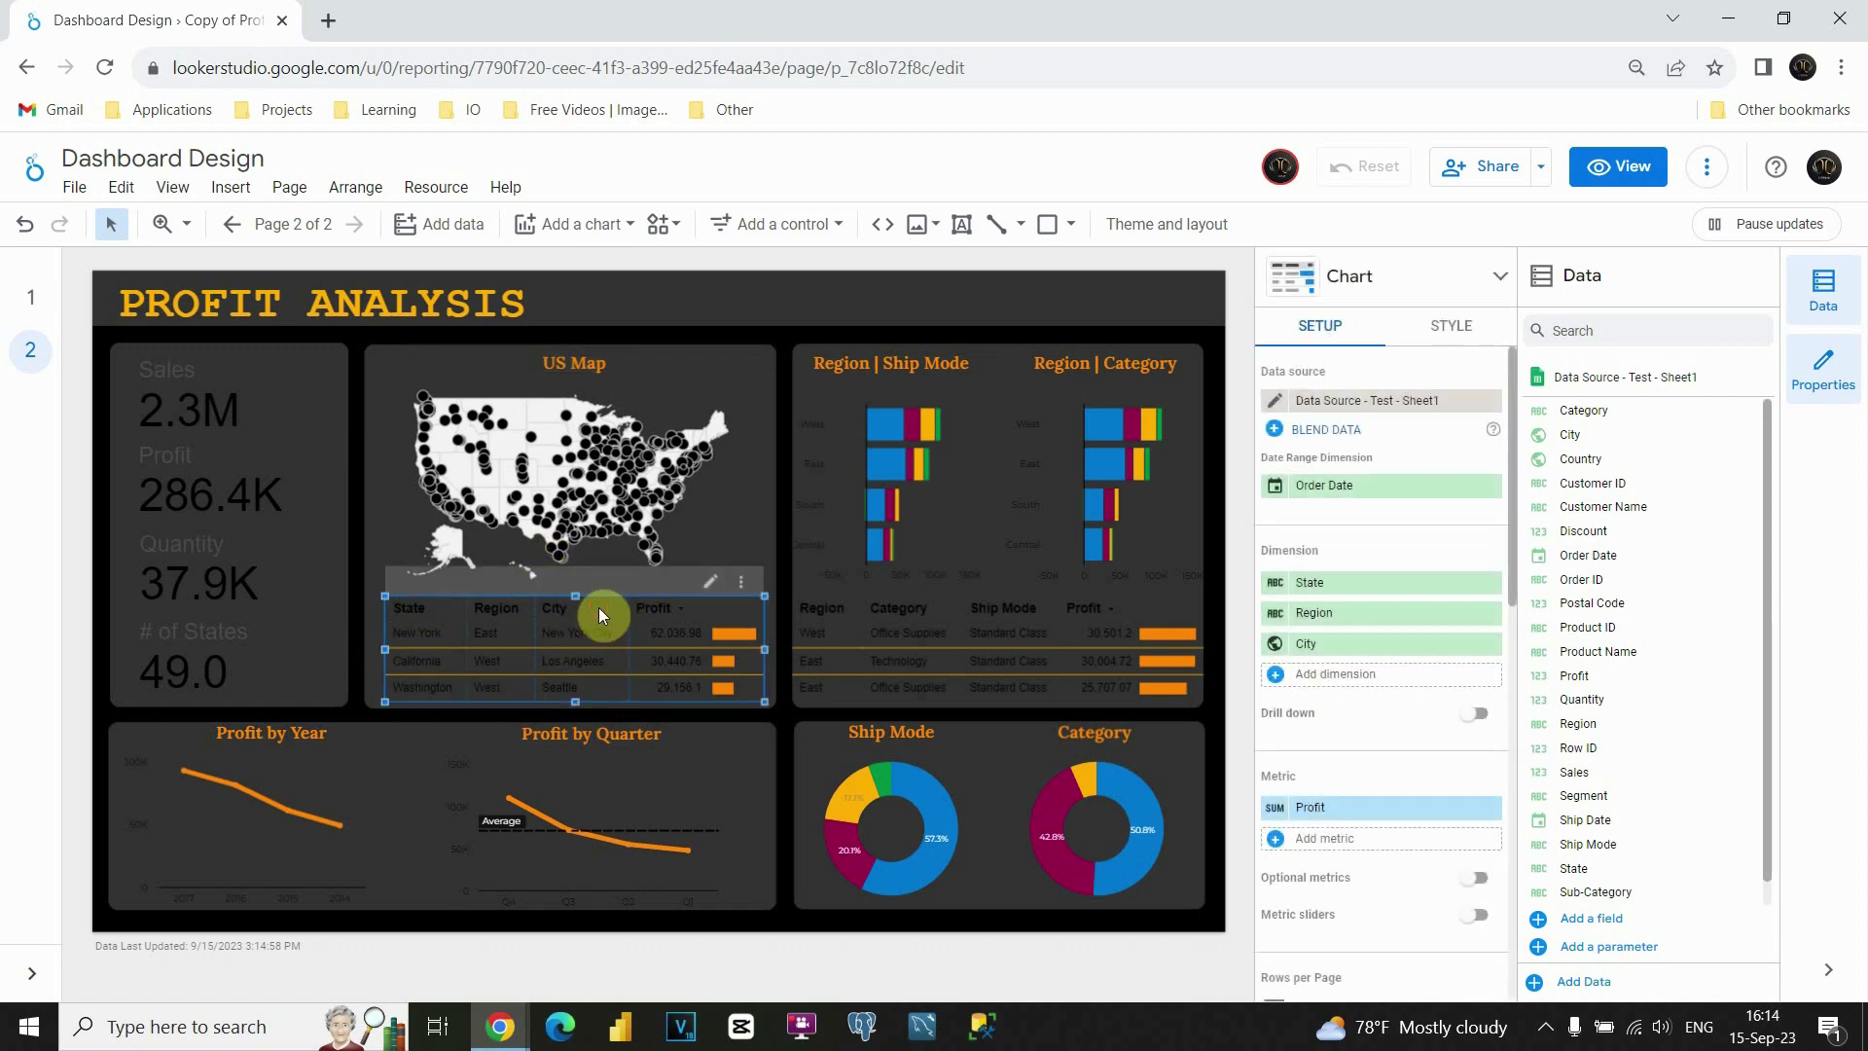
pyautogui.click(1446, 325)
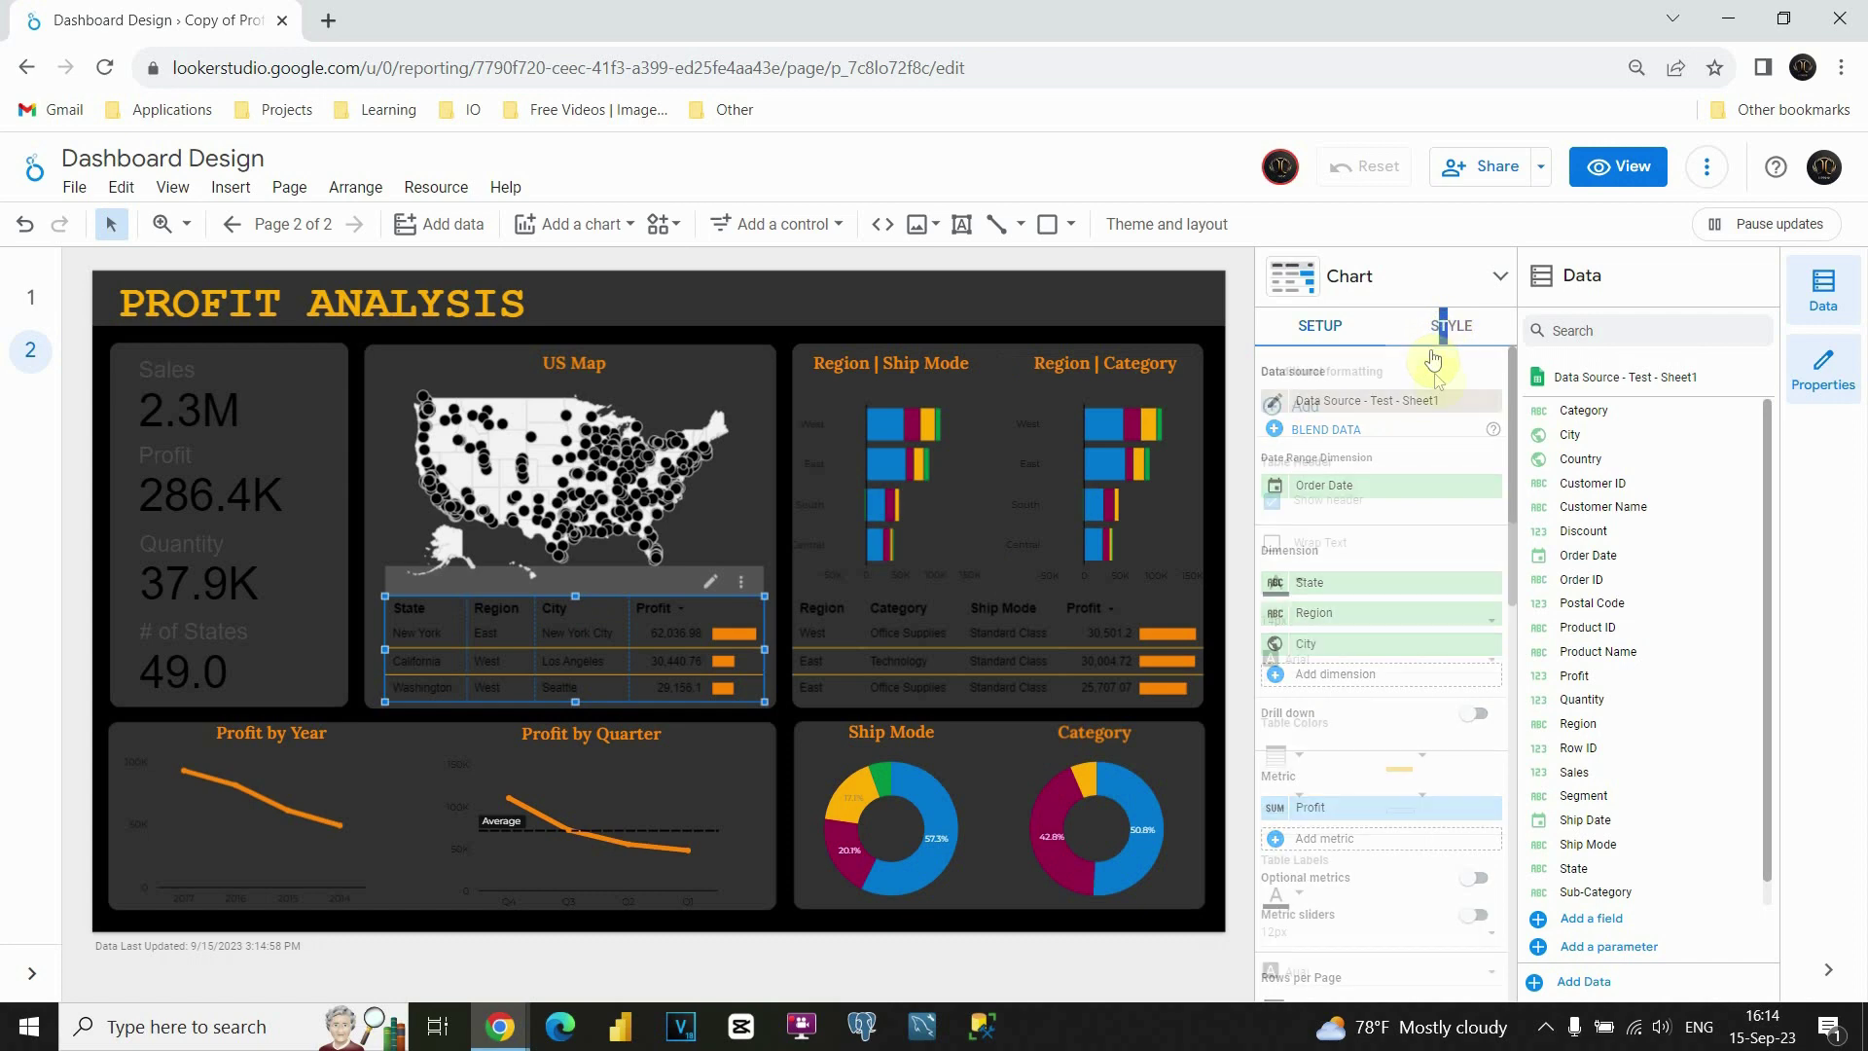
pyautogui.scroll(-2, 1393, 581)
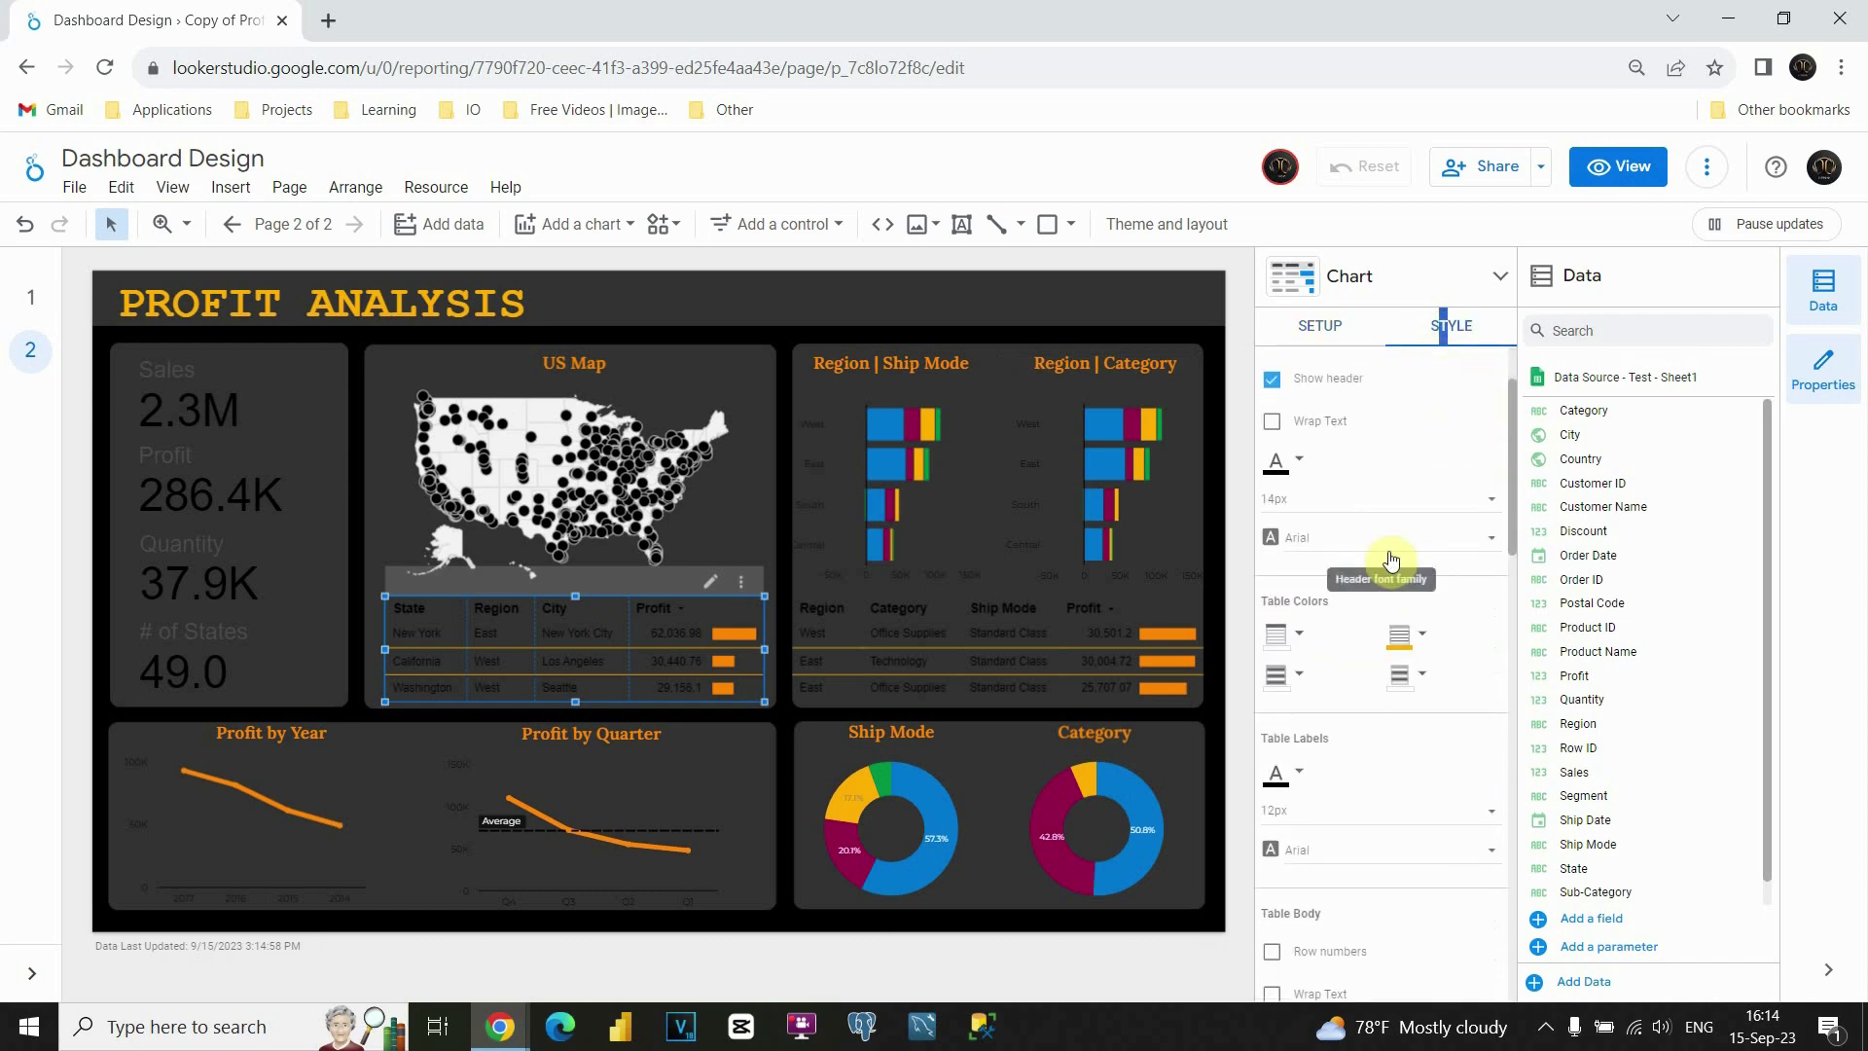
pyautogui.scroll(2, 1297, 591)
pyautogui.click(1297, 588)
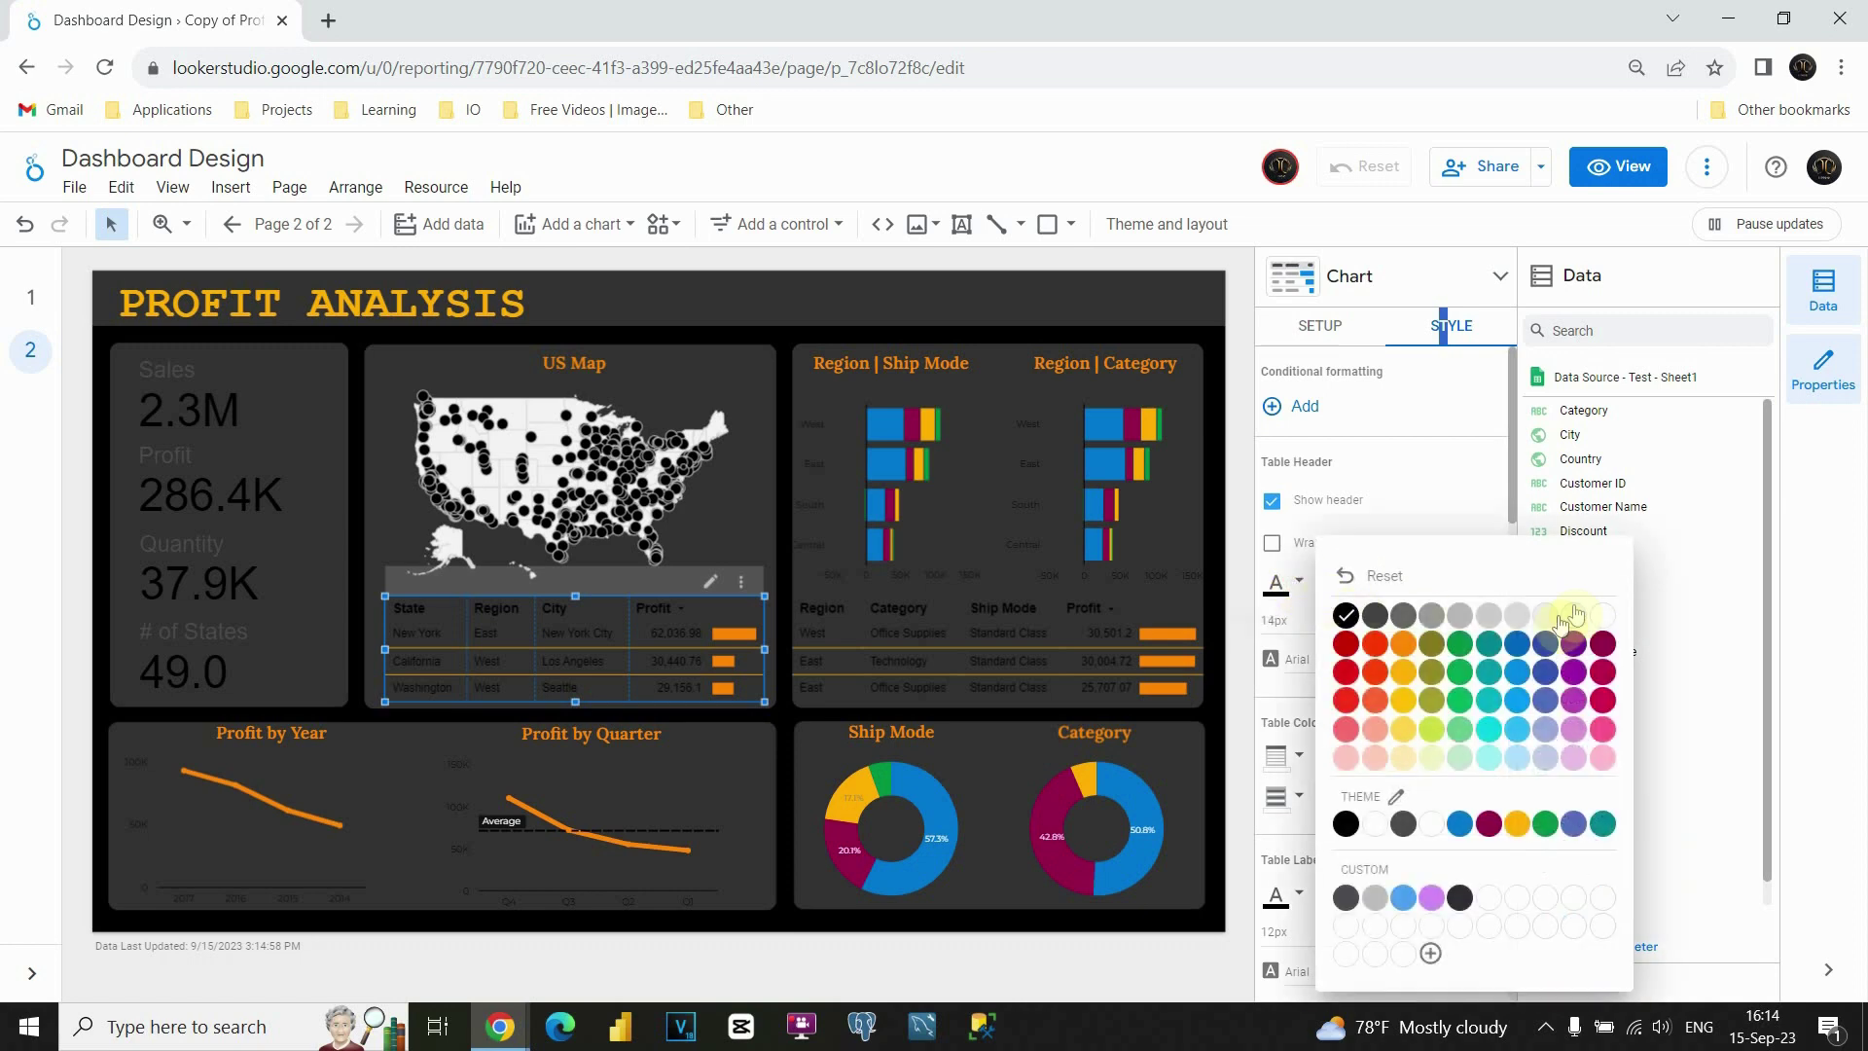
pyautogui.click(1599, 619)
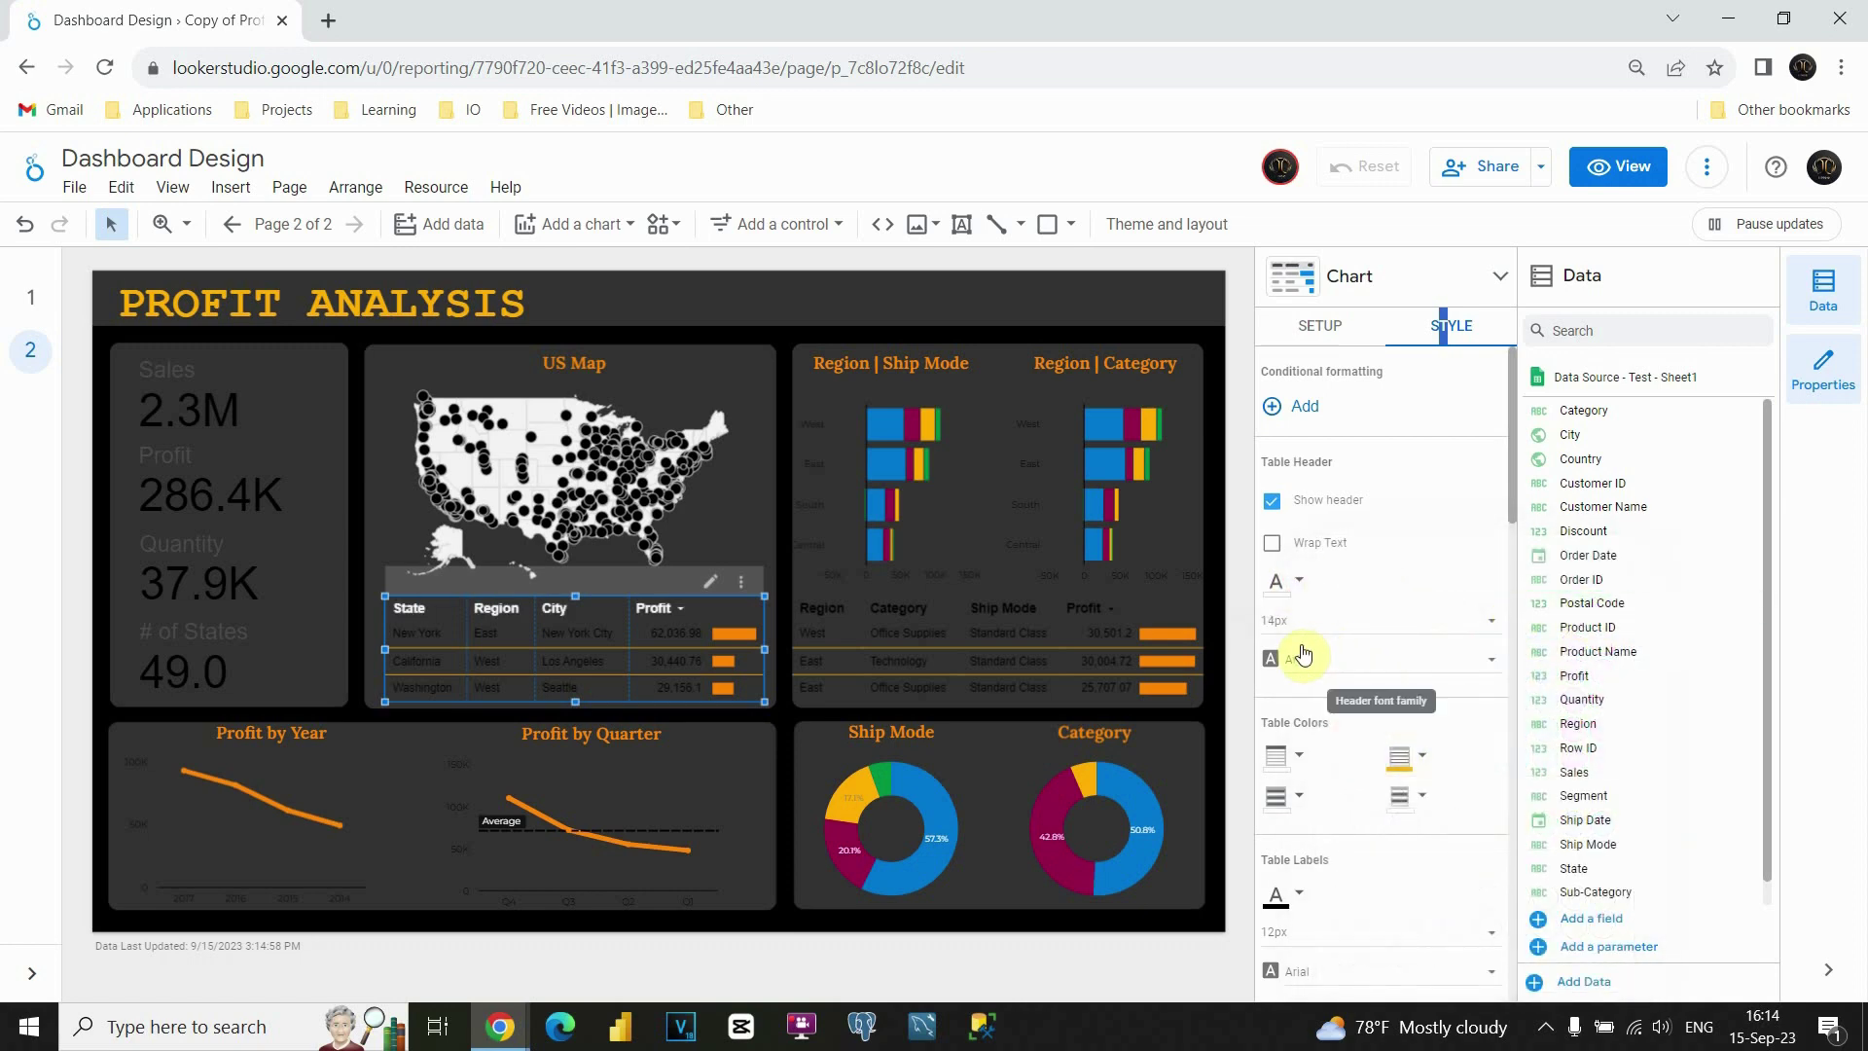
pyautogui.scroll(-2, 1308, 661)
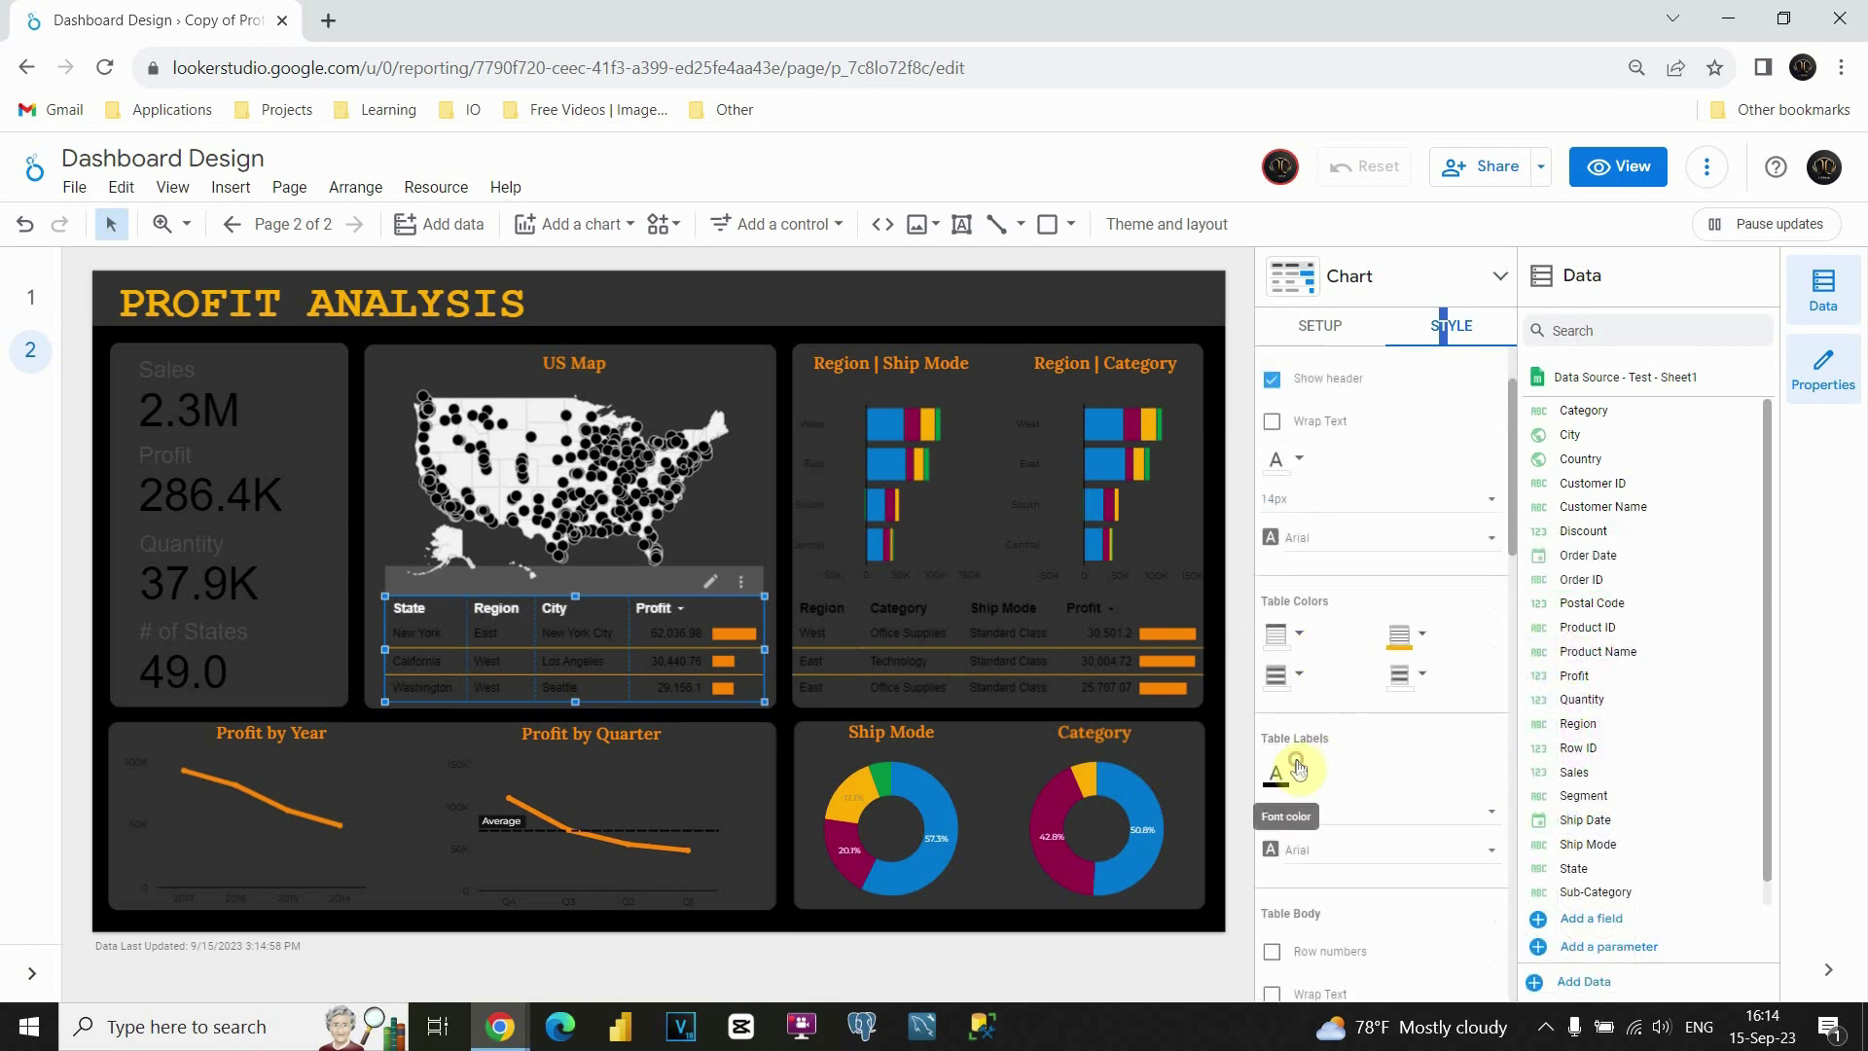
pyautogui.click(1296, 768)
pyautogui.click(1595, 618)
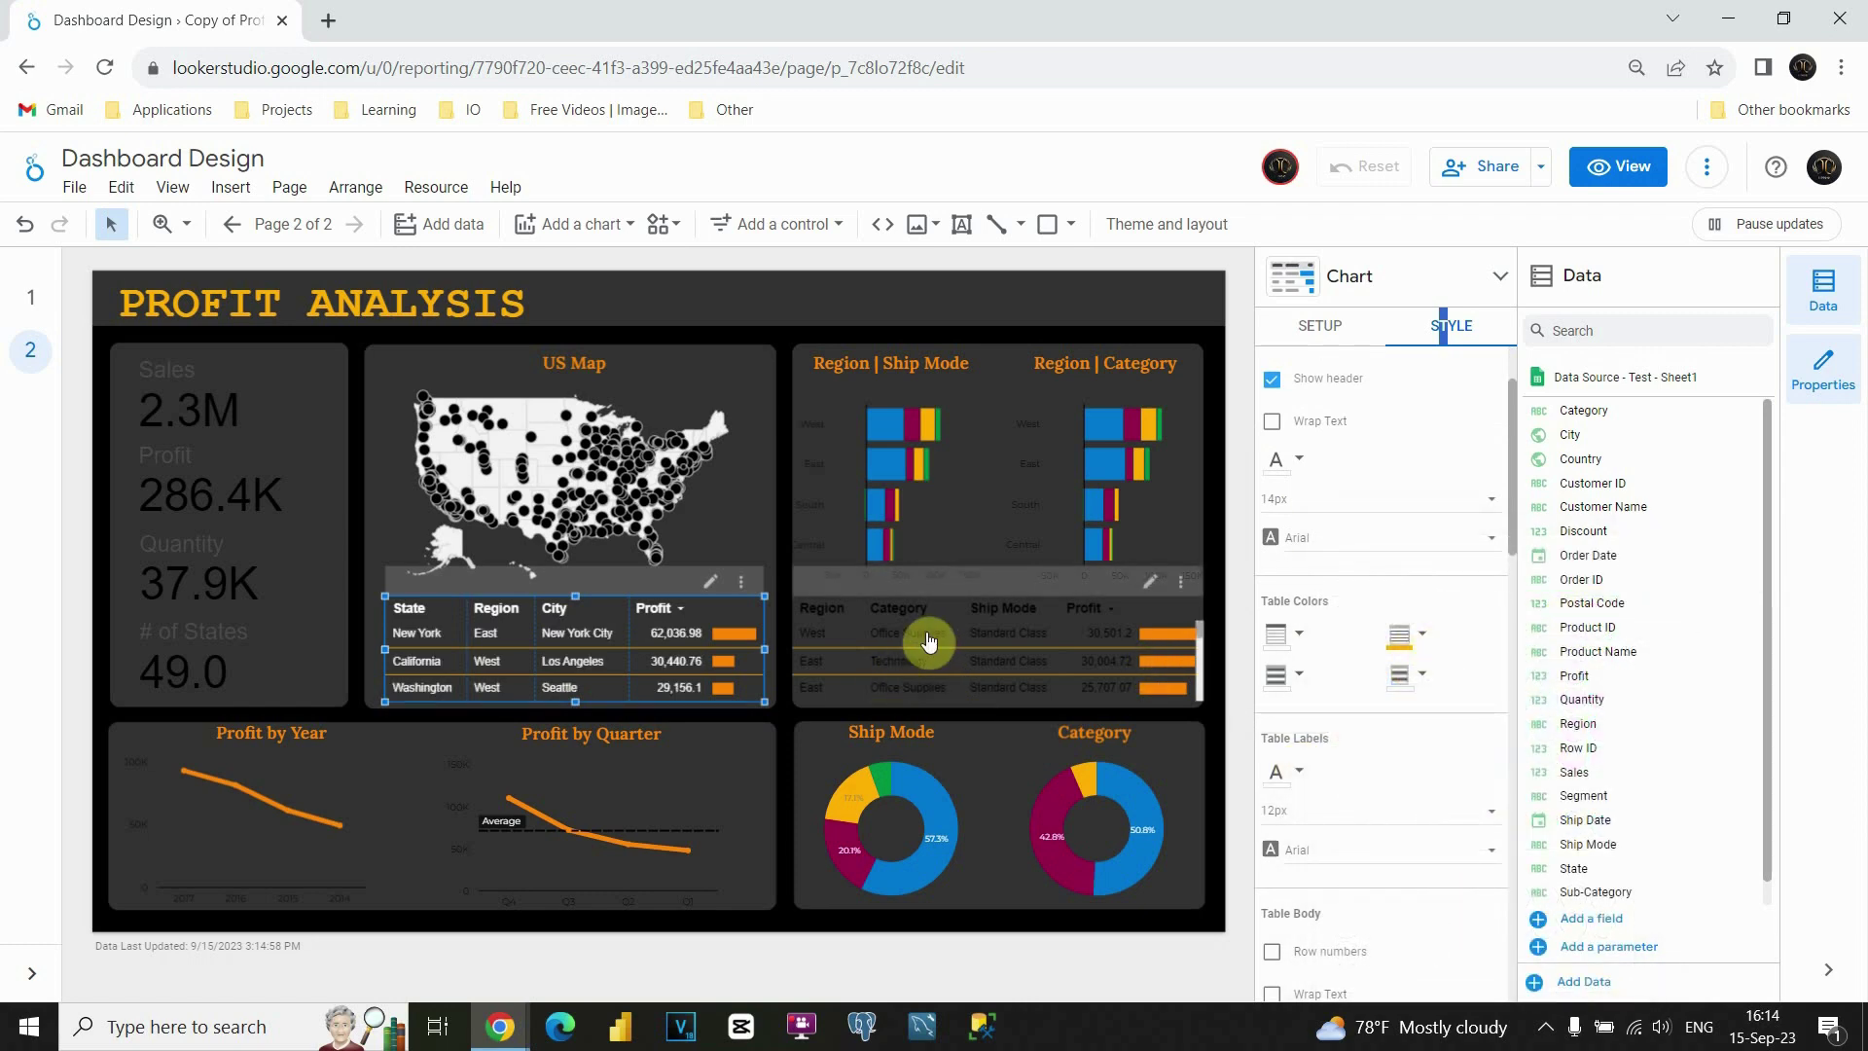
# - Set the header and label text of the Region, Category and Ship Mode table under the bar charts to white
pyautogui.click(998, 592)
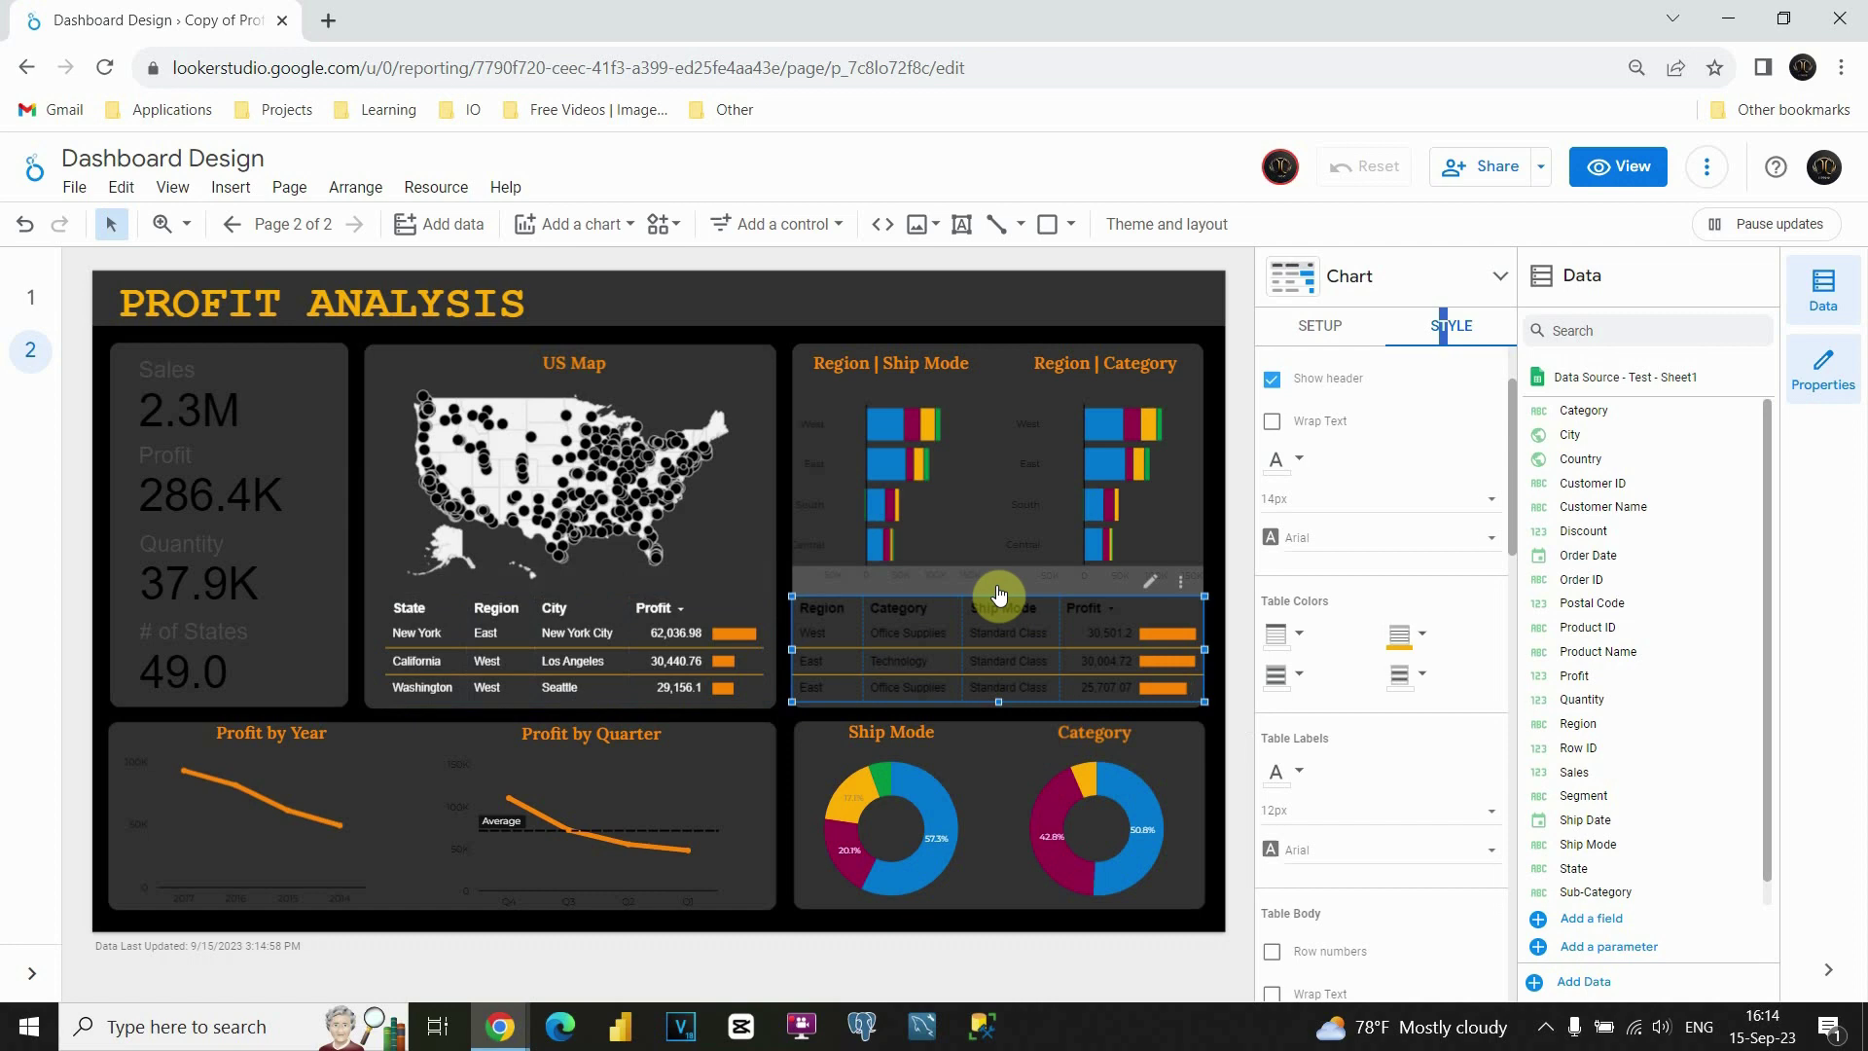
pyautogui.click(1299, 584)
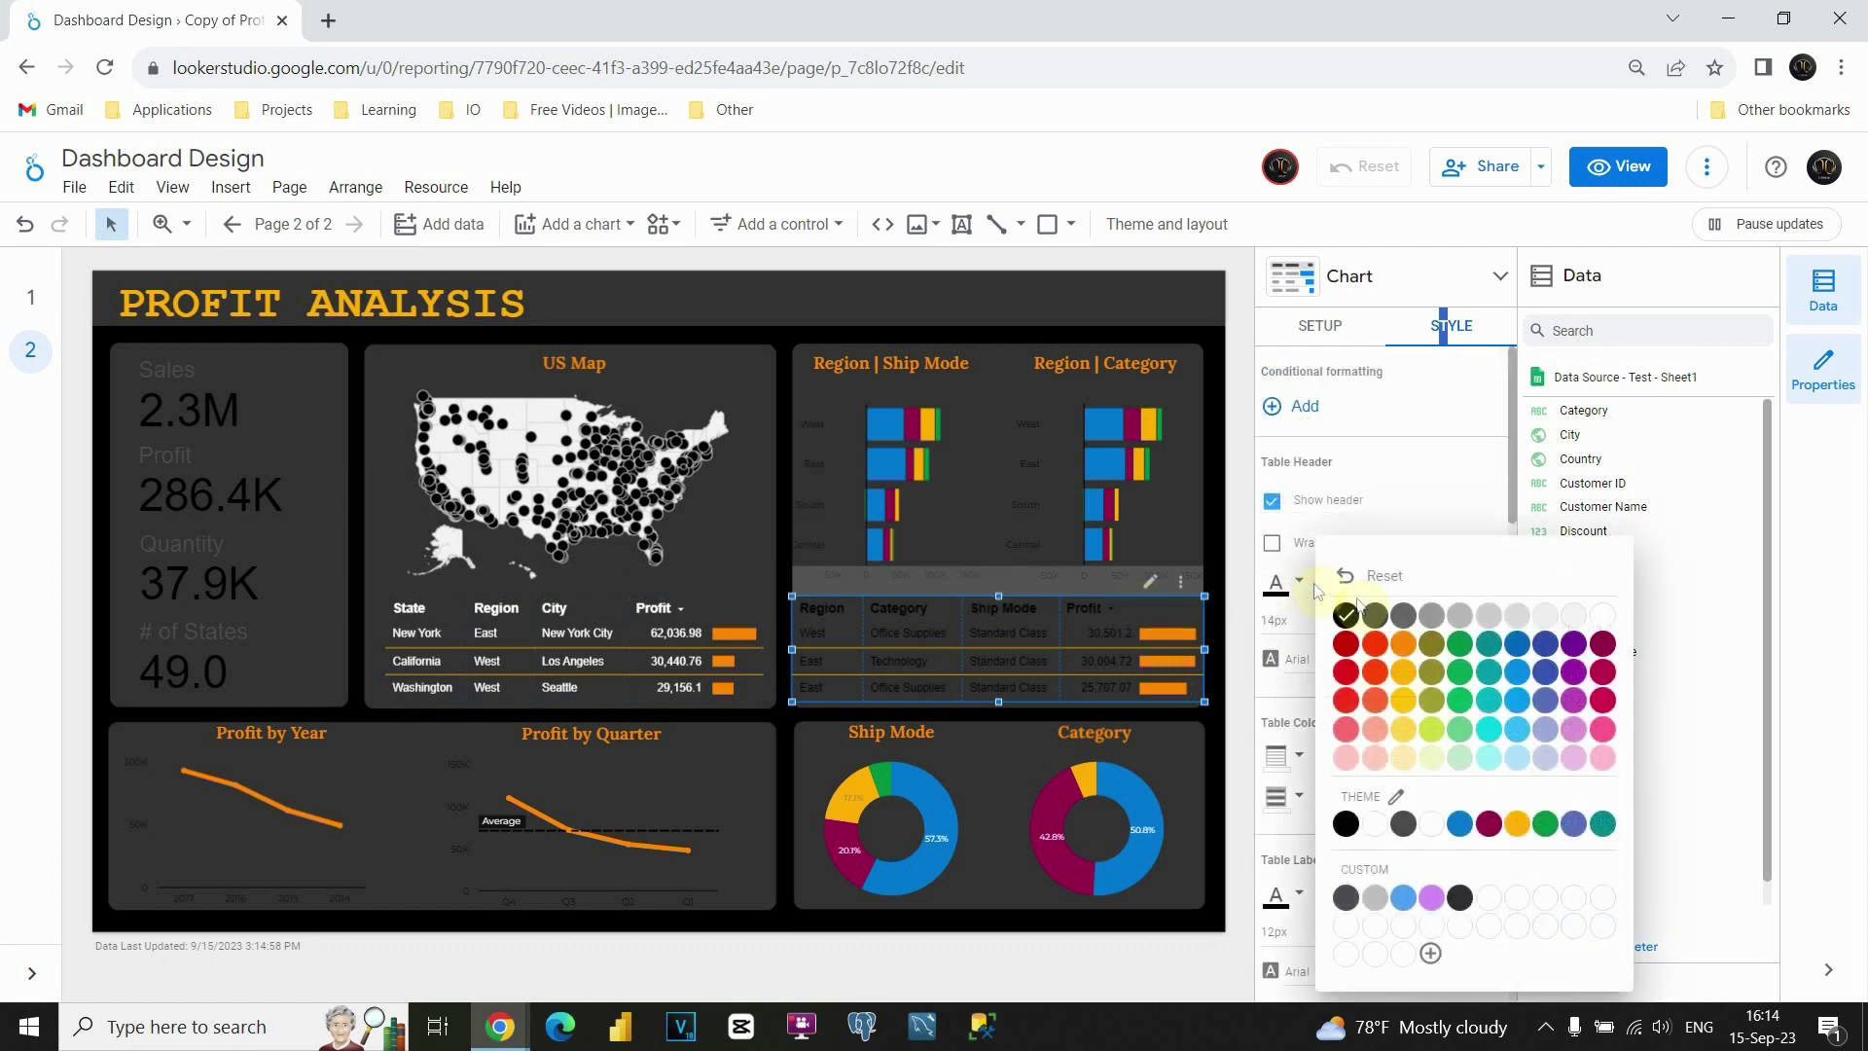
pyautogui.click(1605, 620)
pyautogui.scroll(-2, 1304, 662)
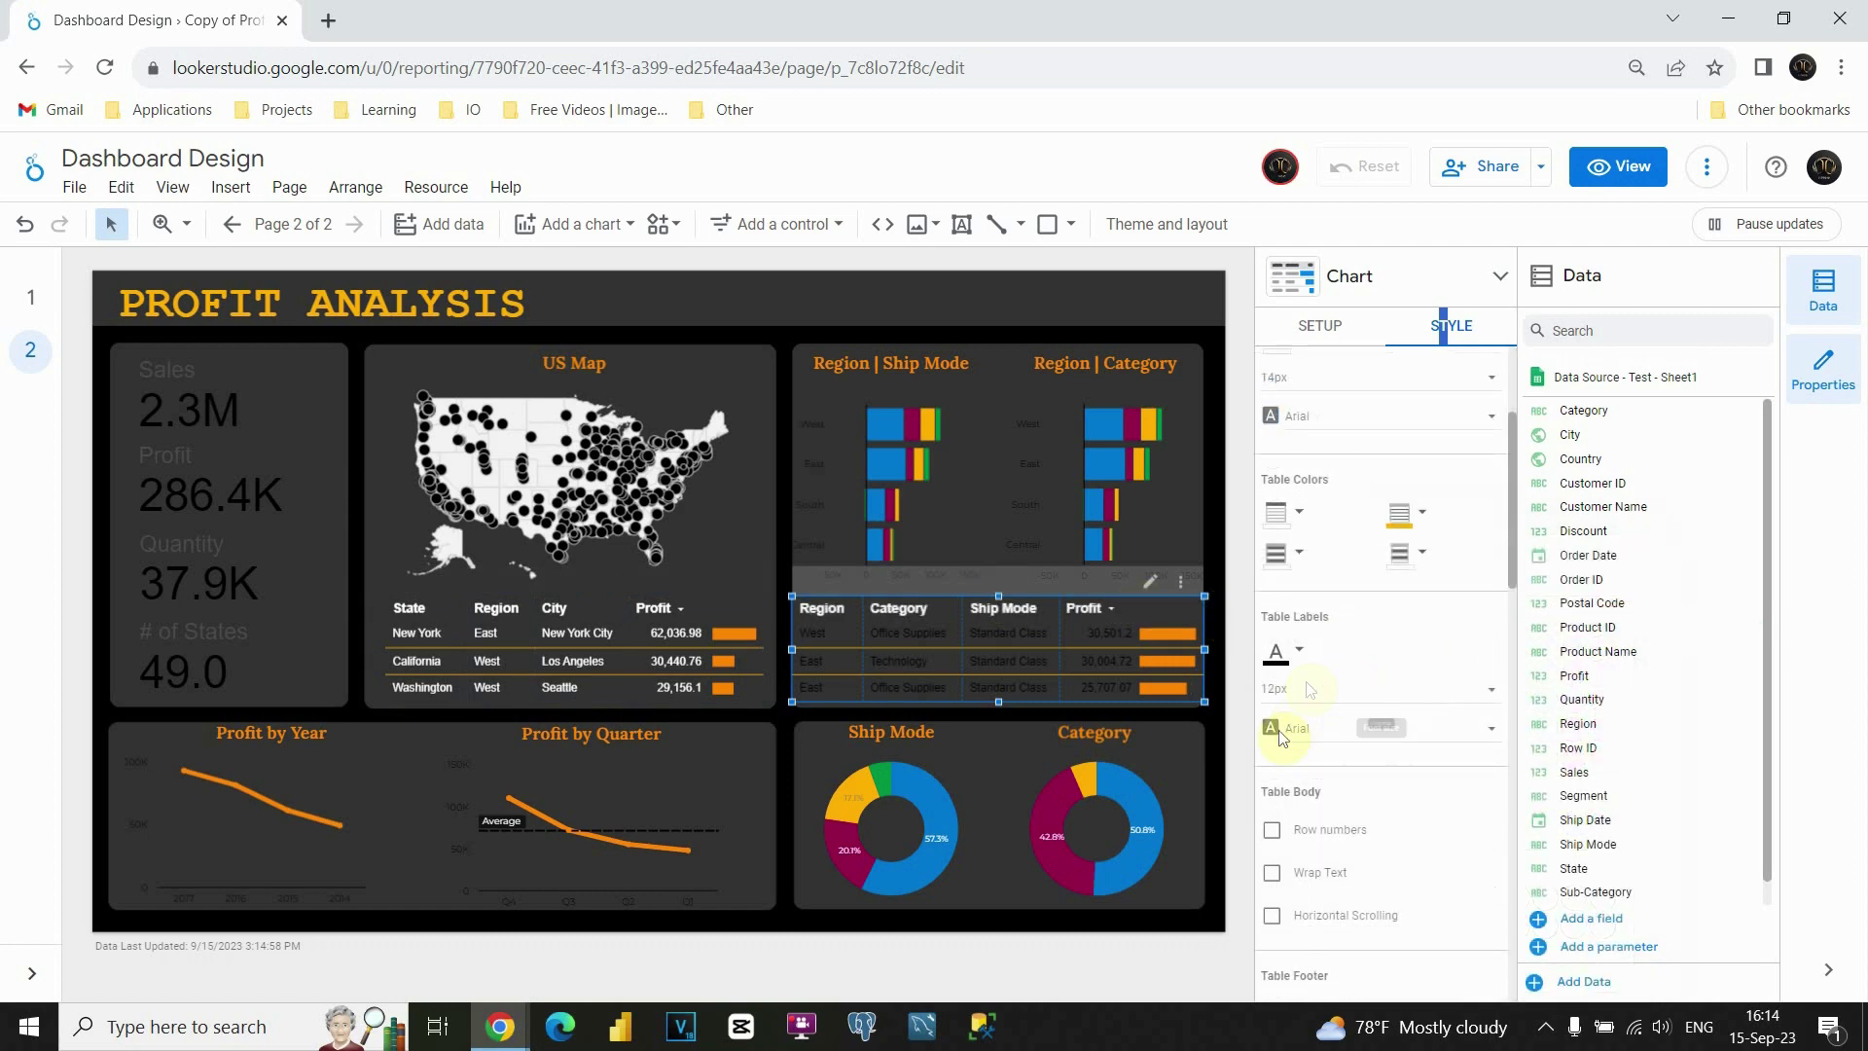
pyautogui.click(1304, 664)
pyautogui.click(1597, 613)
pyautogui.click(1217, 719)
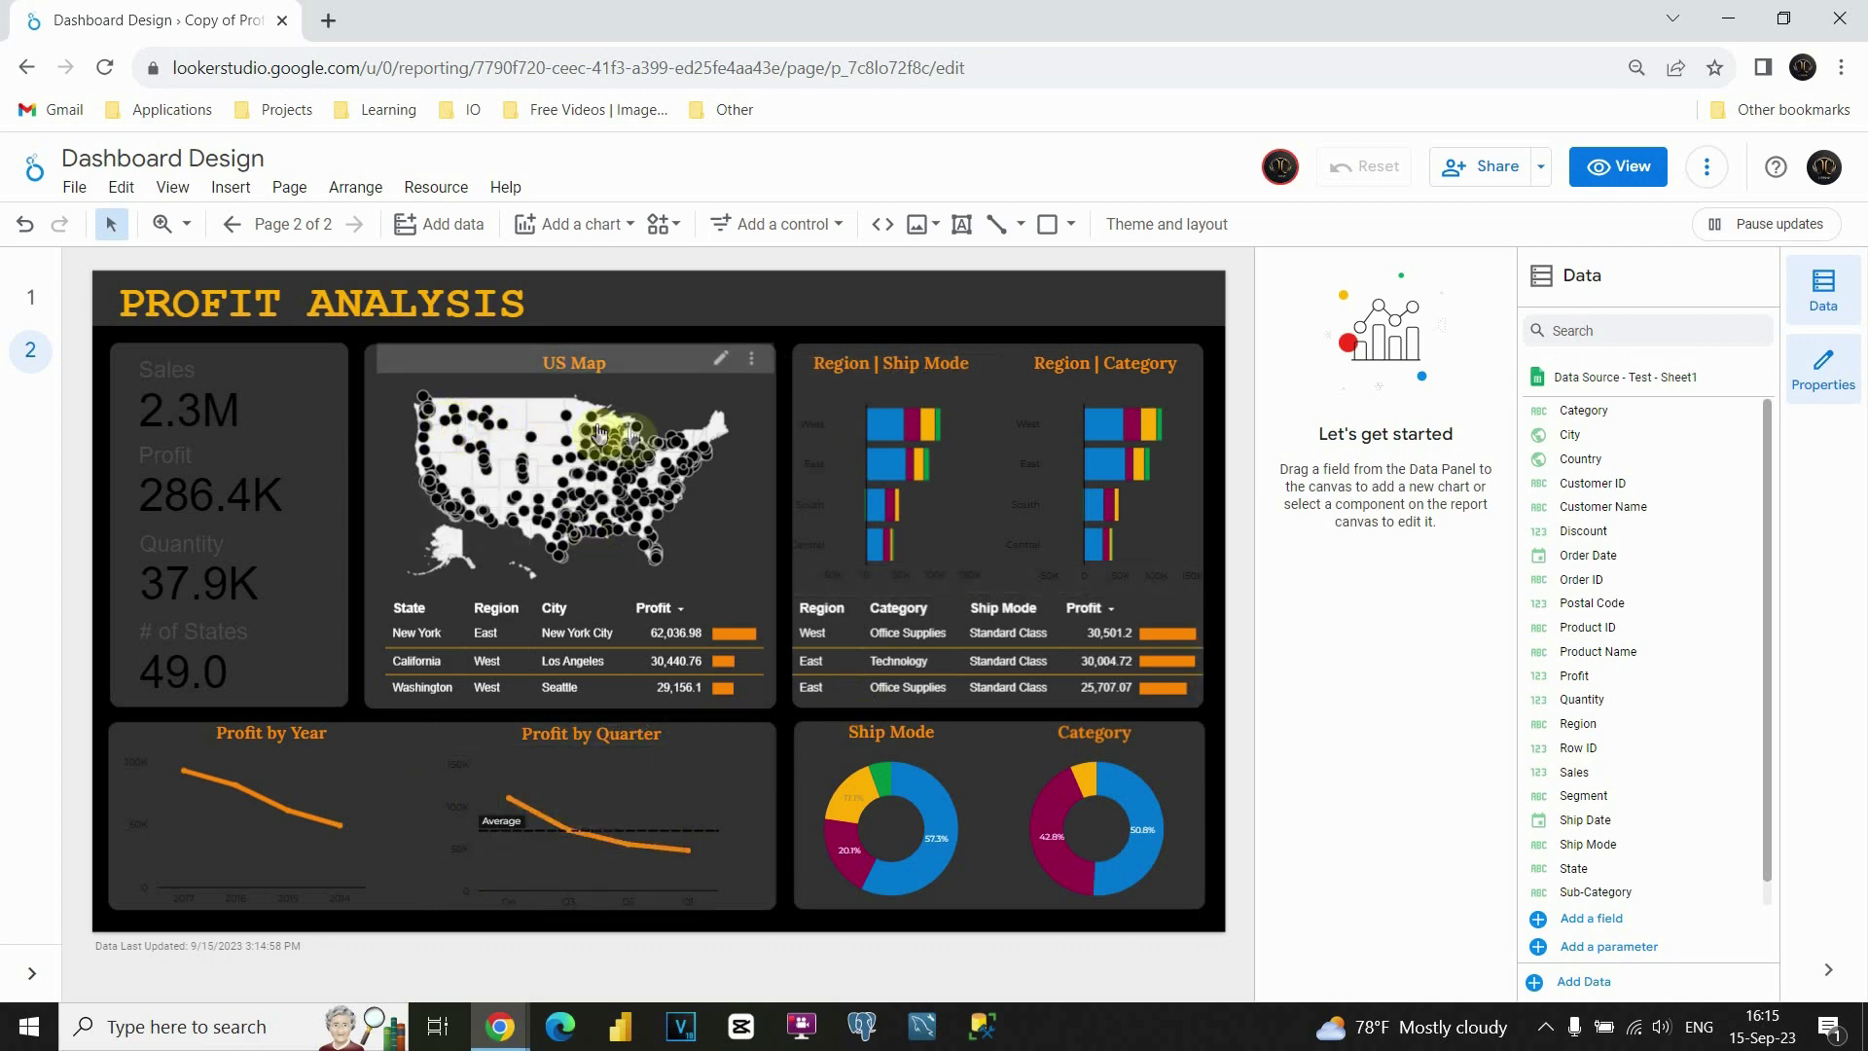
# - Set the label font color of the Sales scorecard to white
pyautogui.click(205, 394)
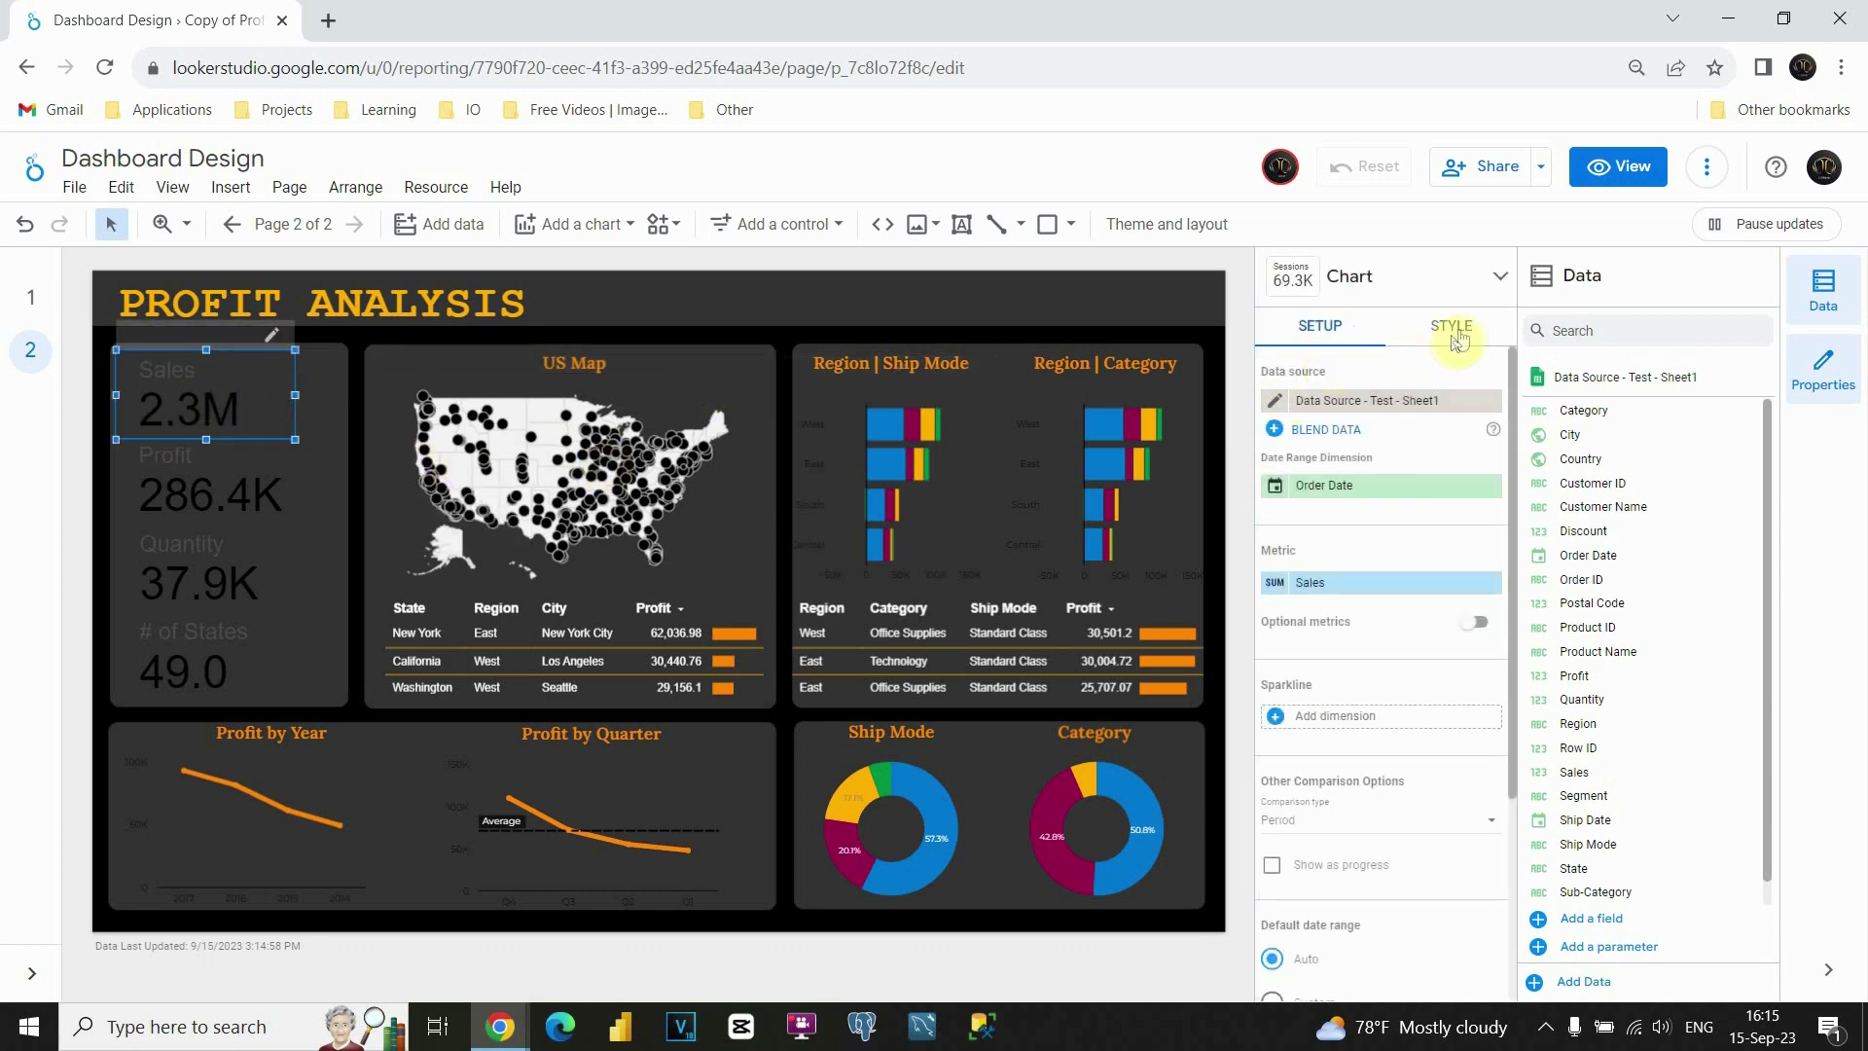
pyautogui.click(1459, 328)
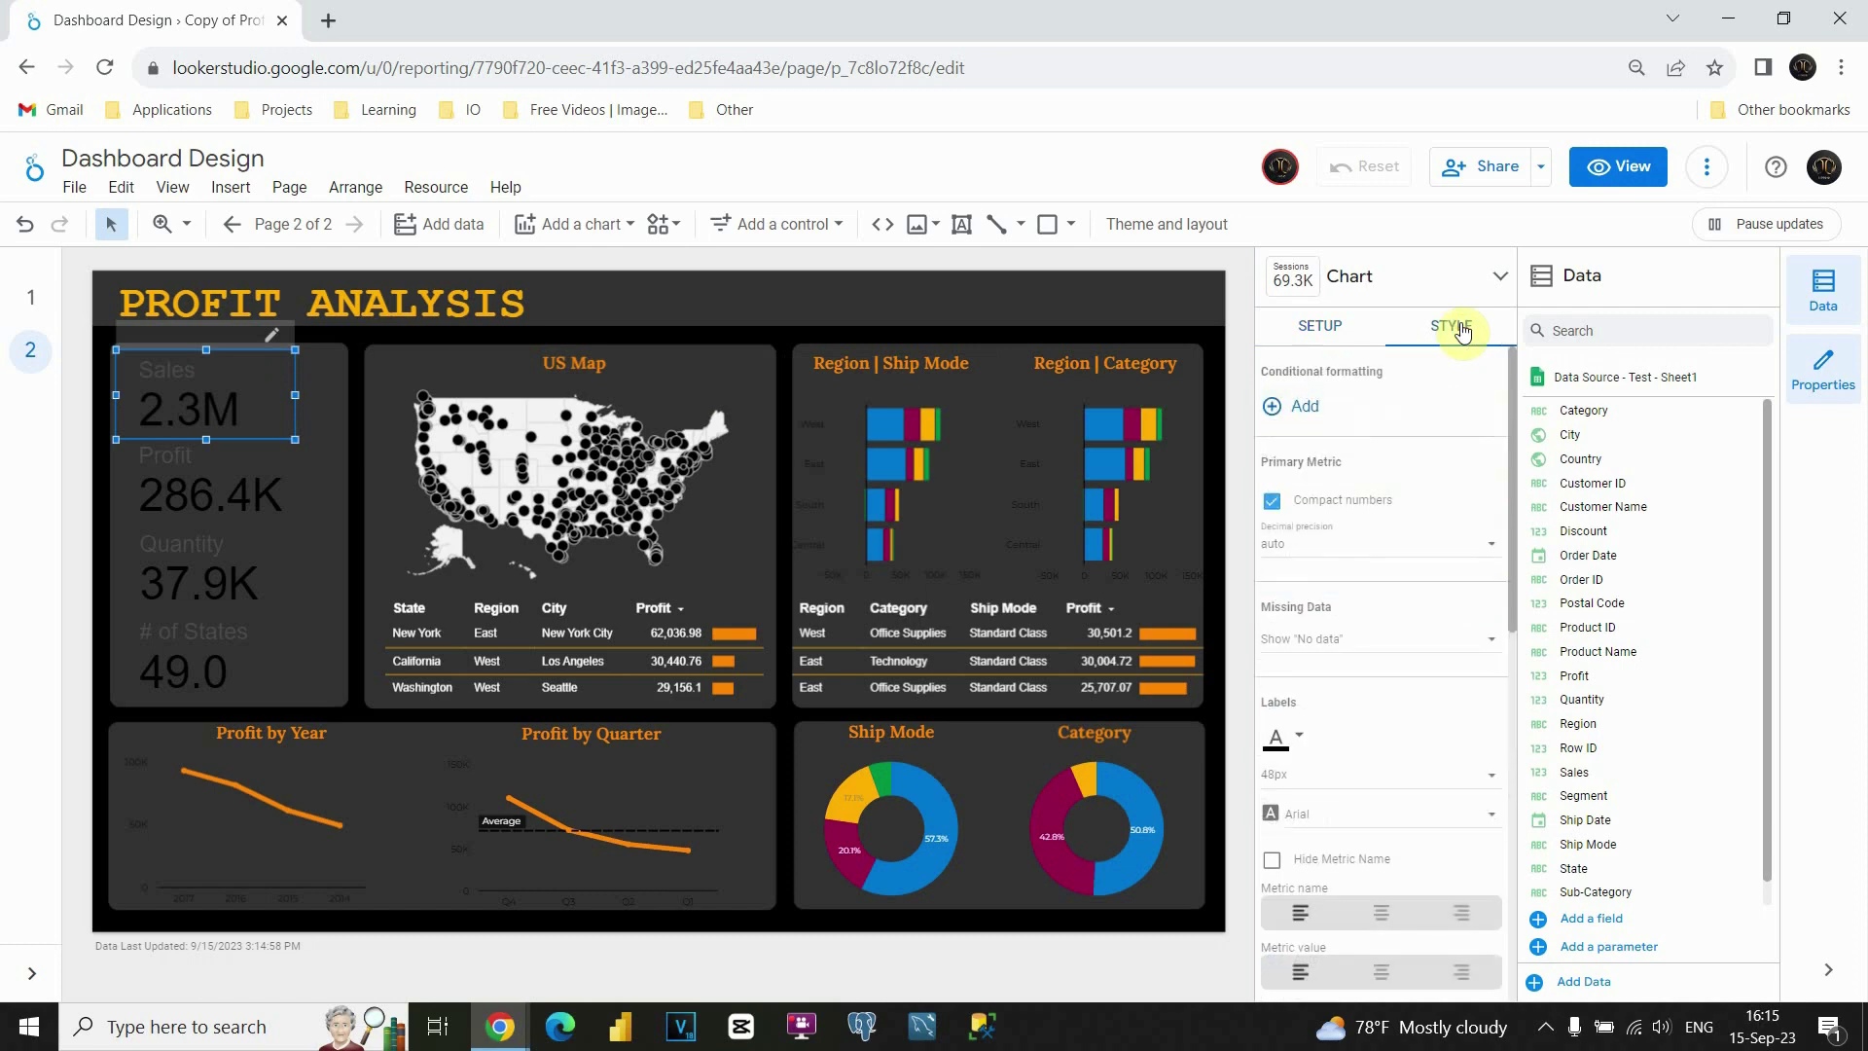
pyautogui.click(1304, 737)
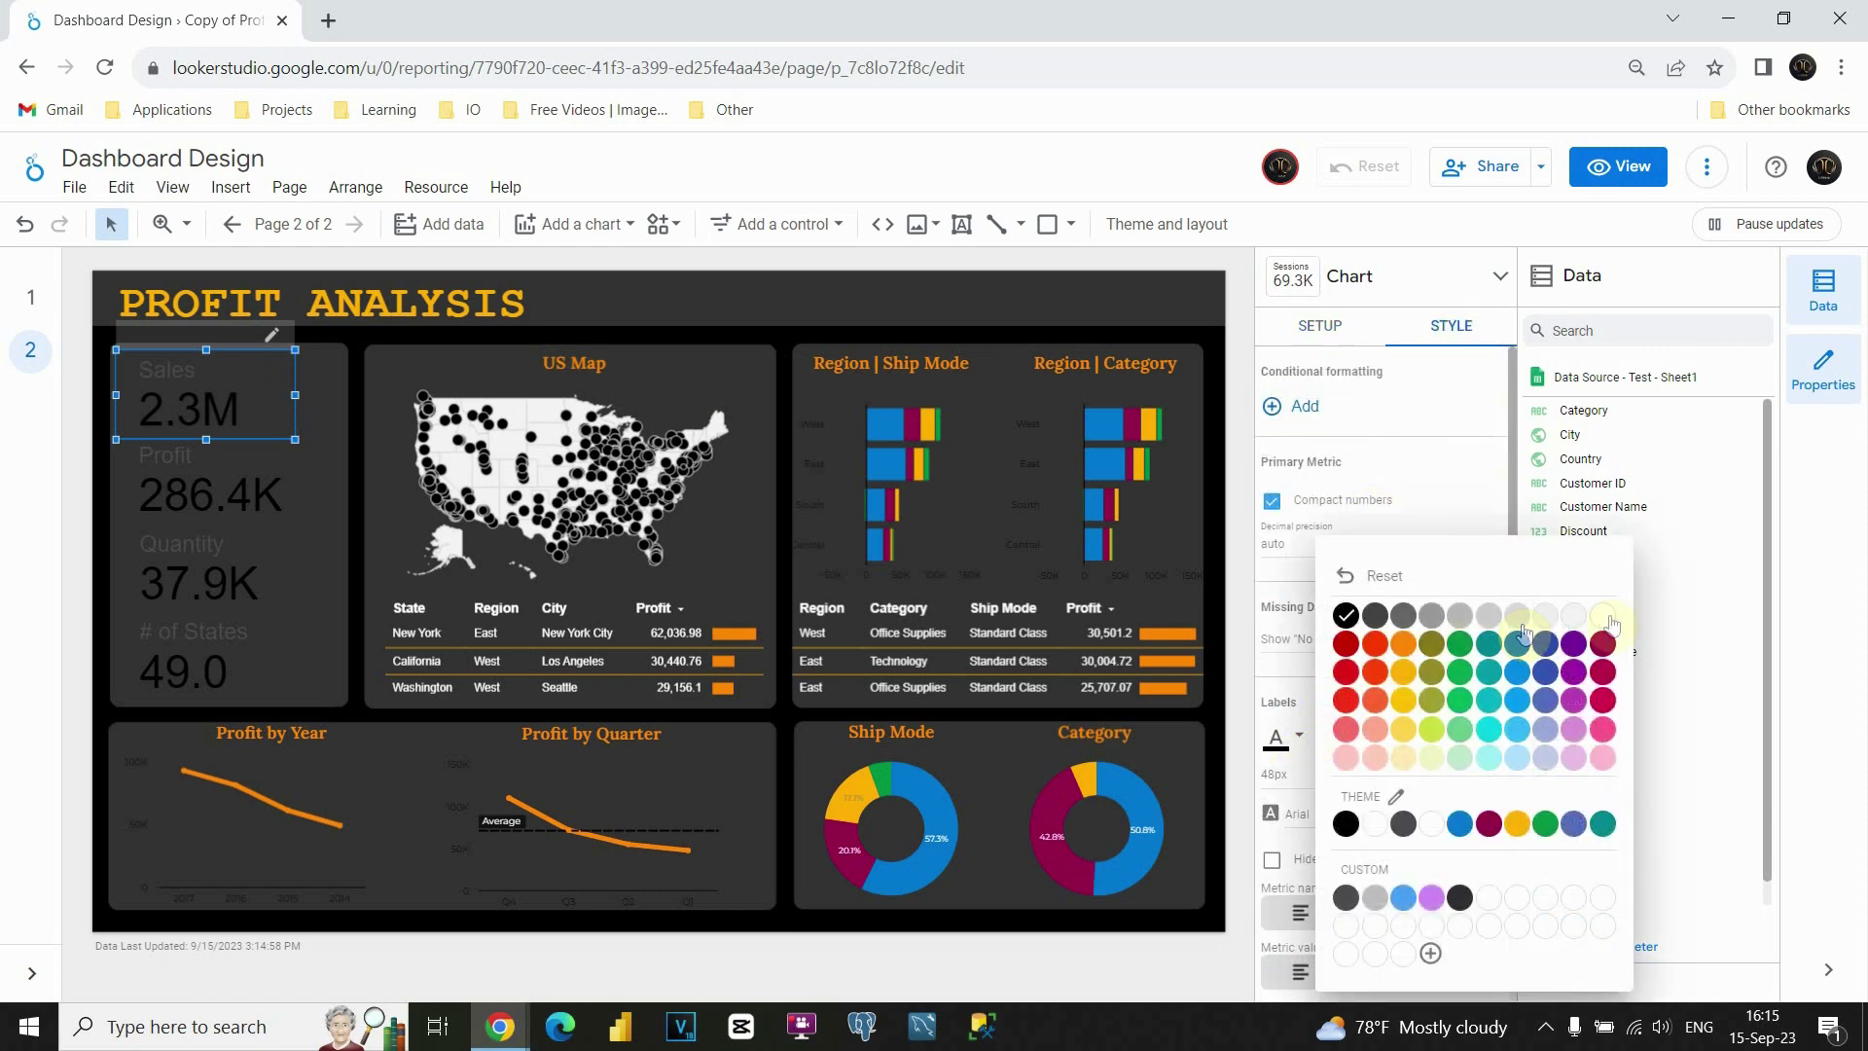
pyautogui.click(1607, 618)
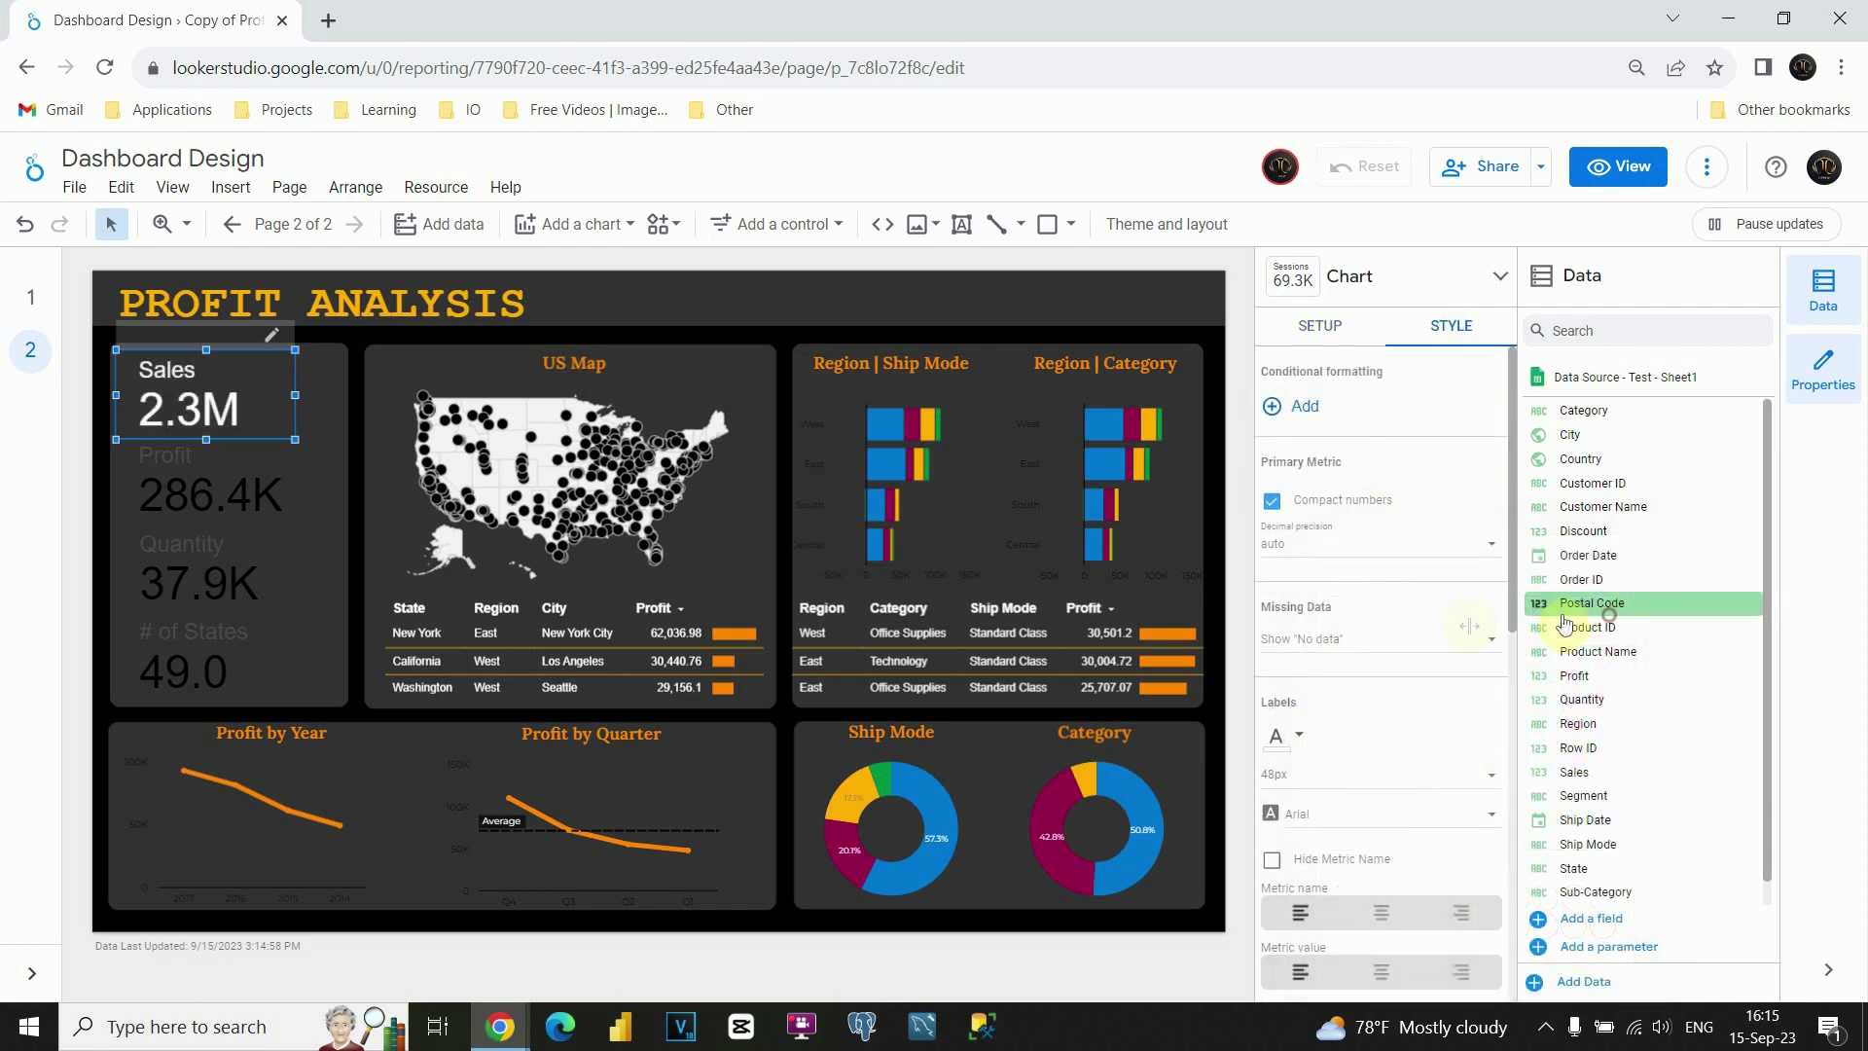
# - Copy the Sales scorecard and paste only its style onto the Profit scorecard
pyautogui.rightClick(231, 371)
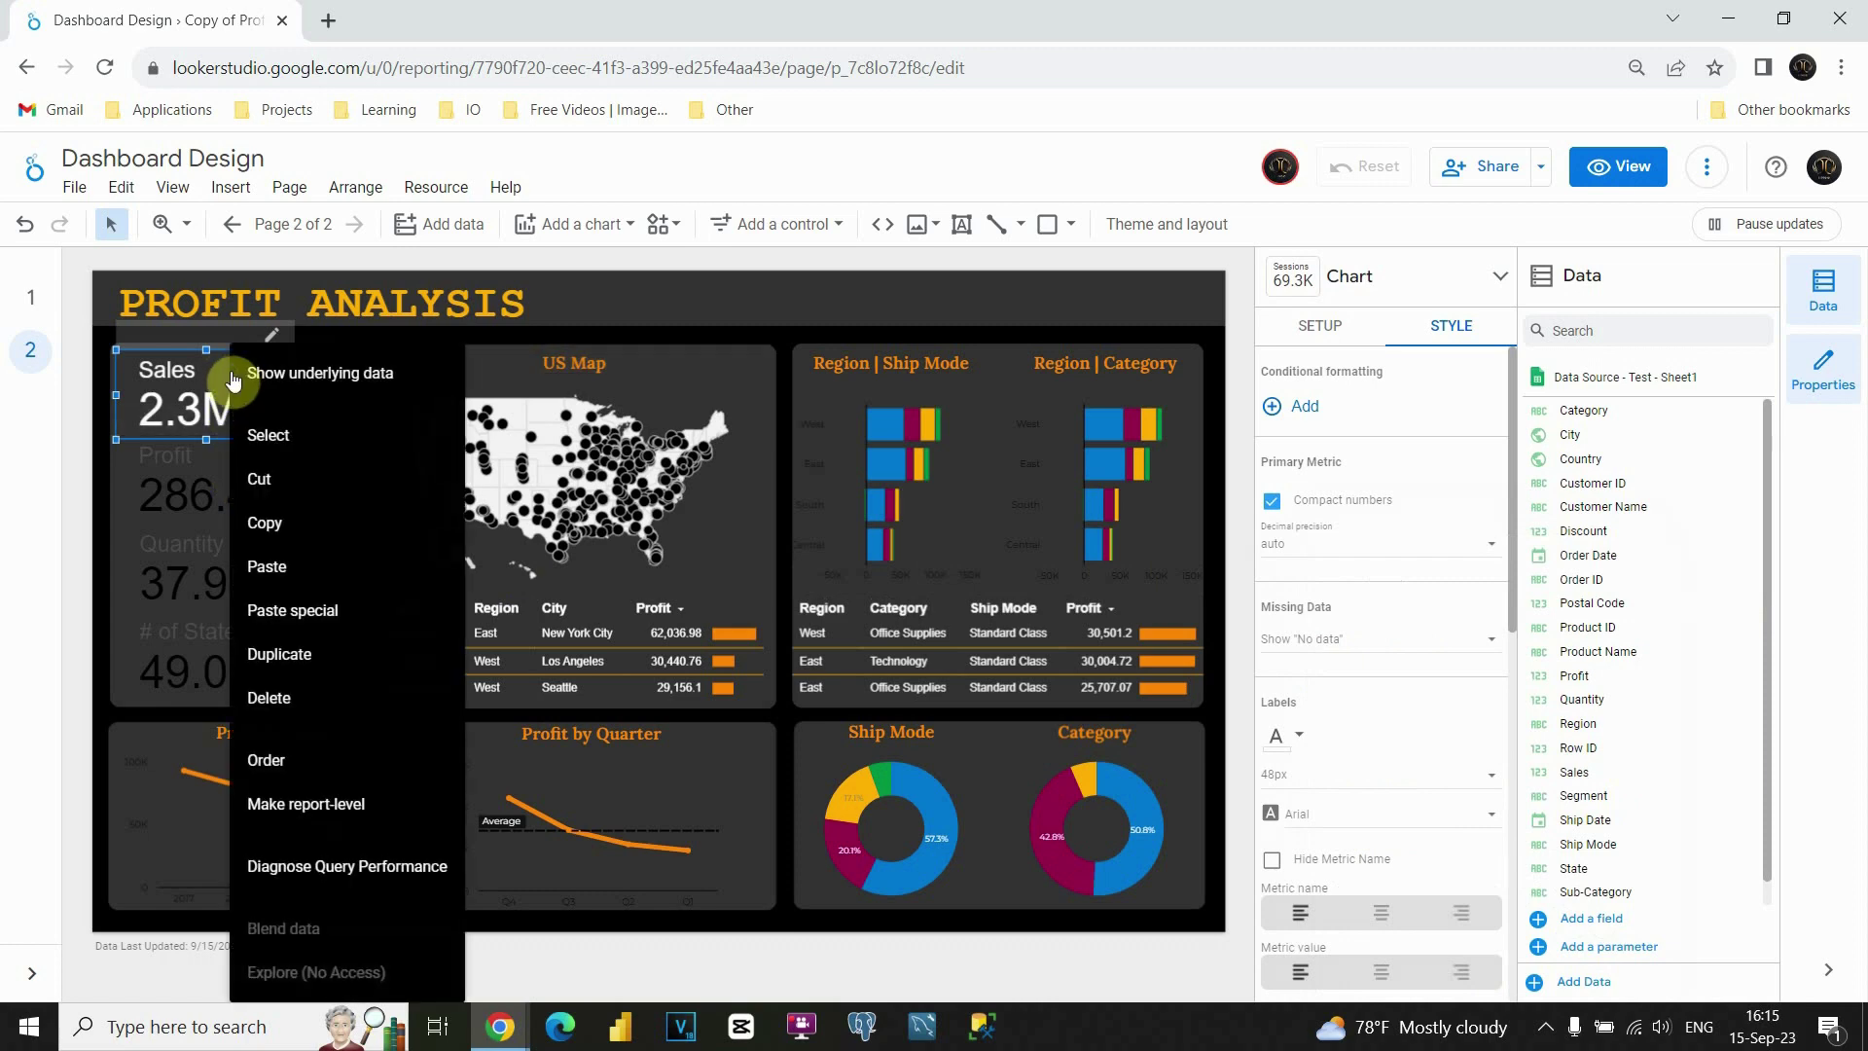
pyautogui.click(290, 525)
pyautogui.click(208, 498)
pyautogui.rightClick(209, 498)
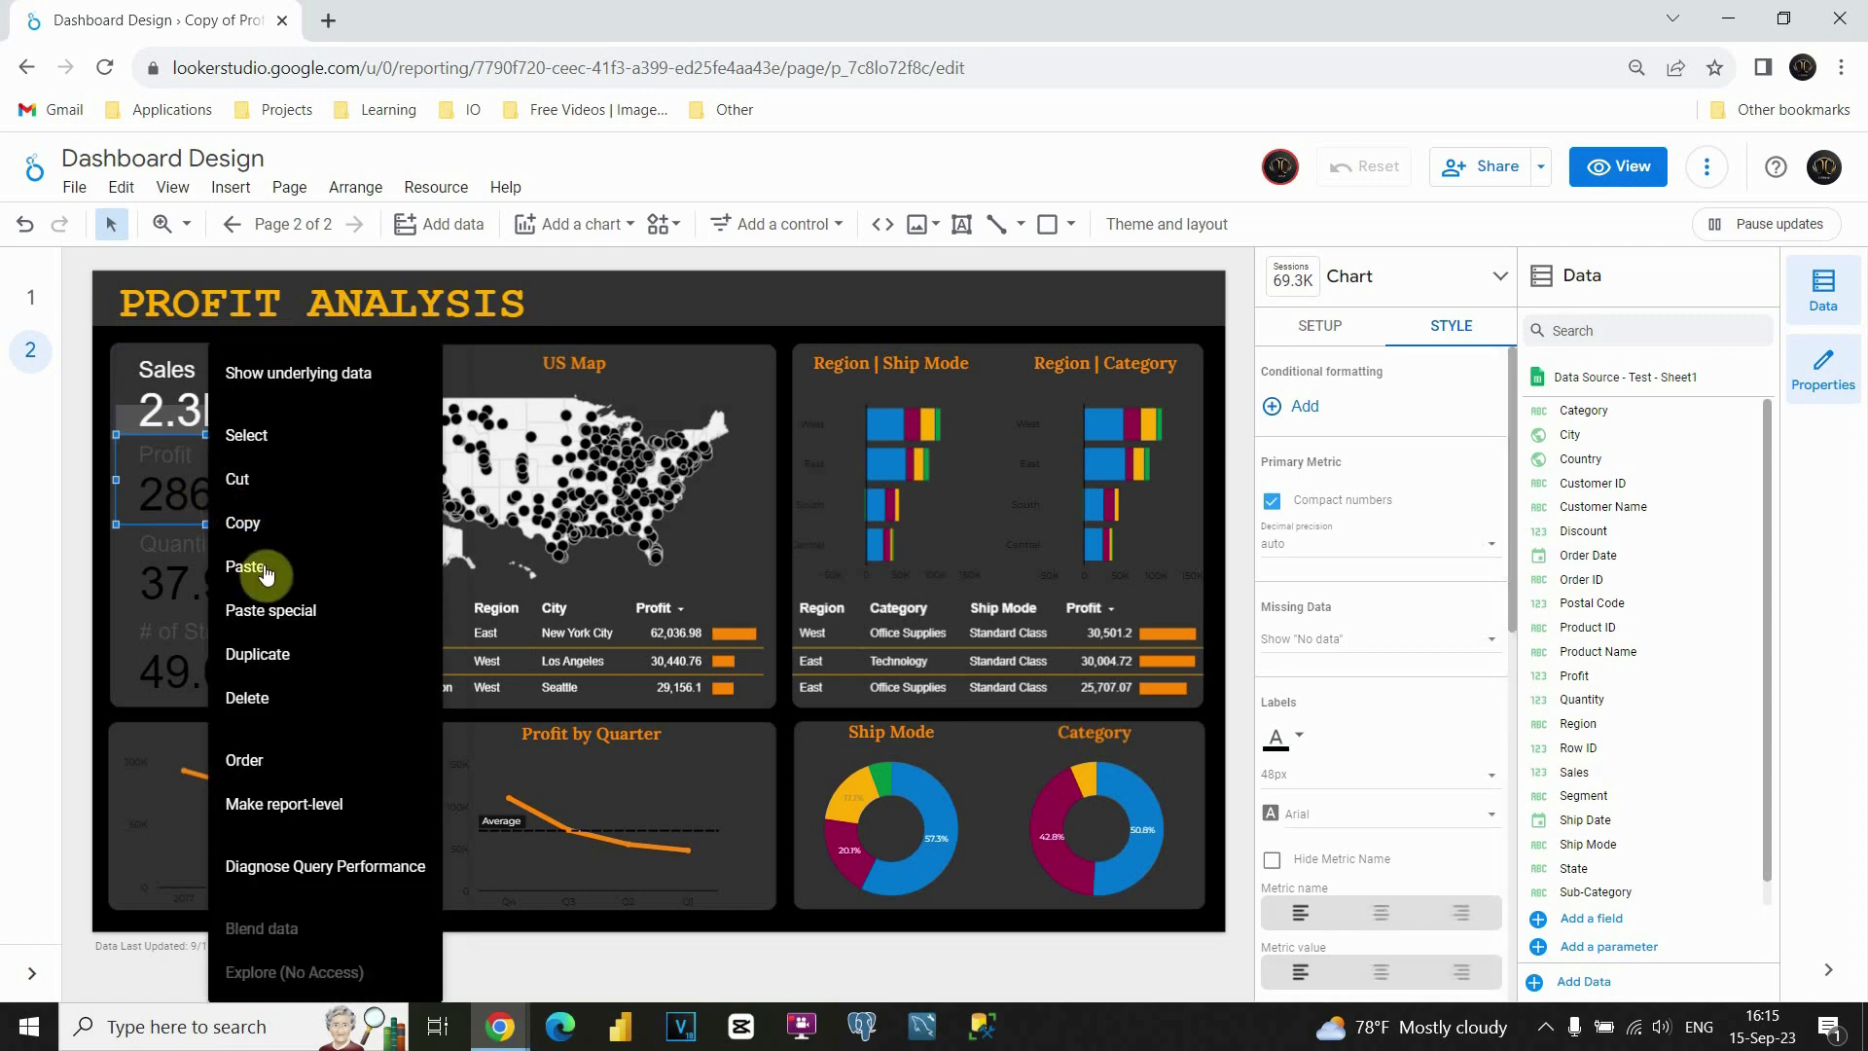
pyautogui.moveTo(359, 625)
pyautogui.click(534, 617)
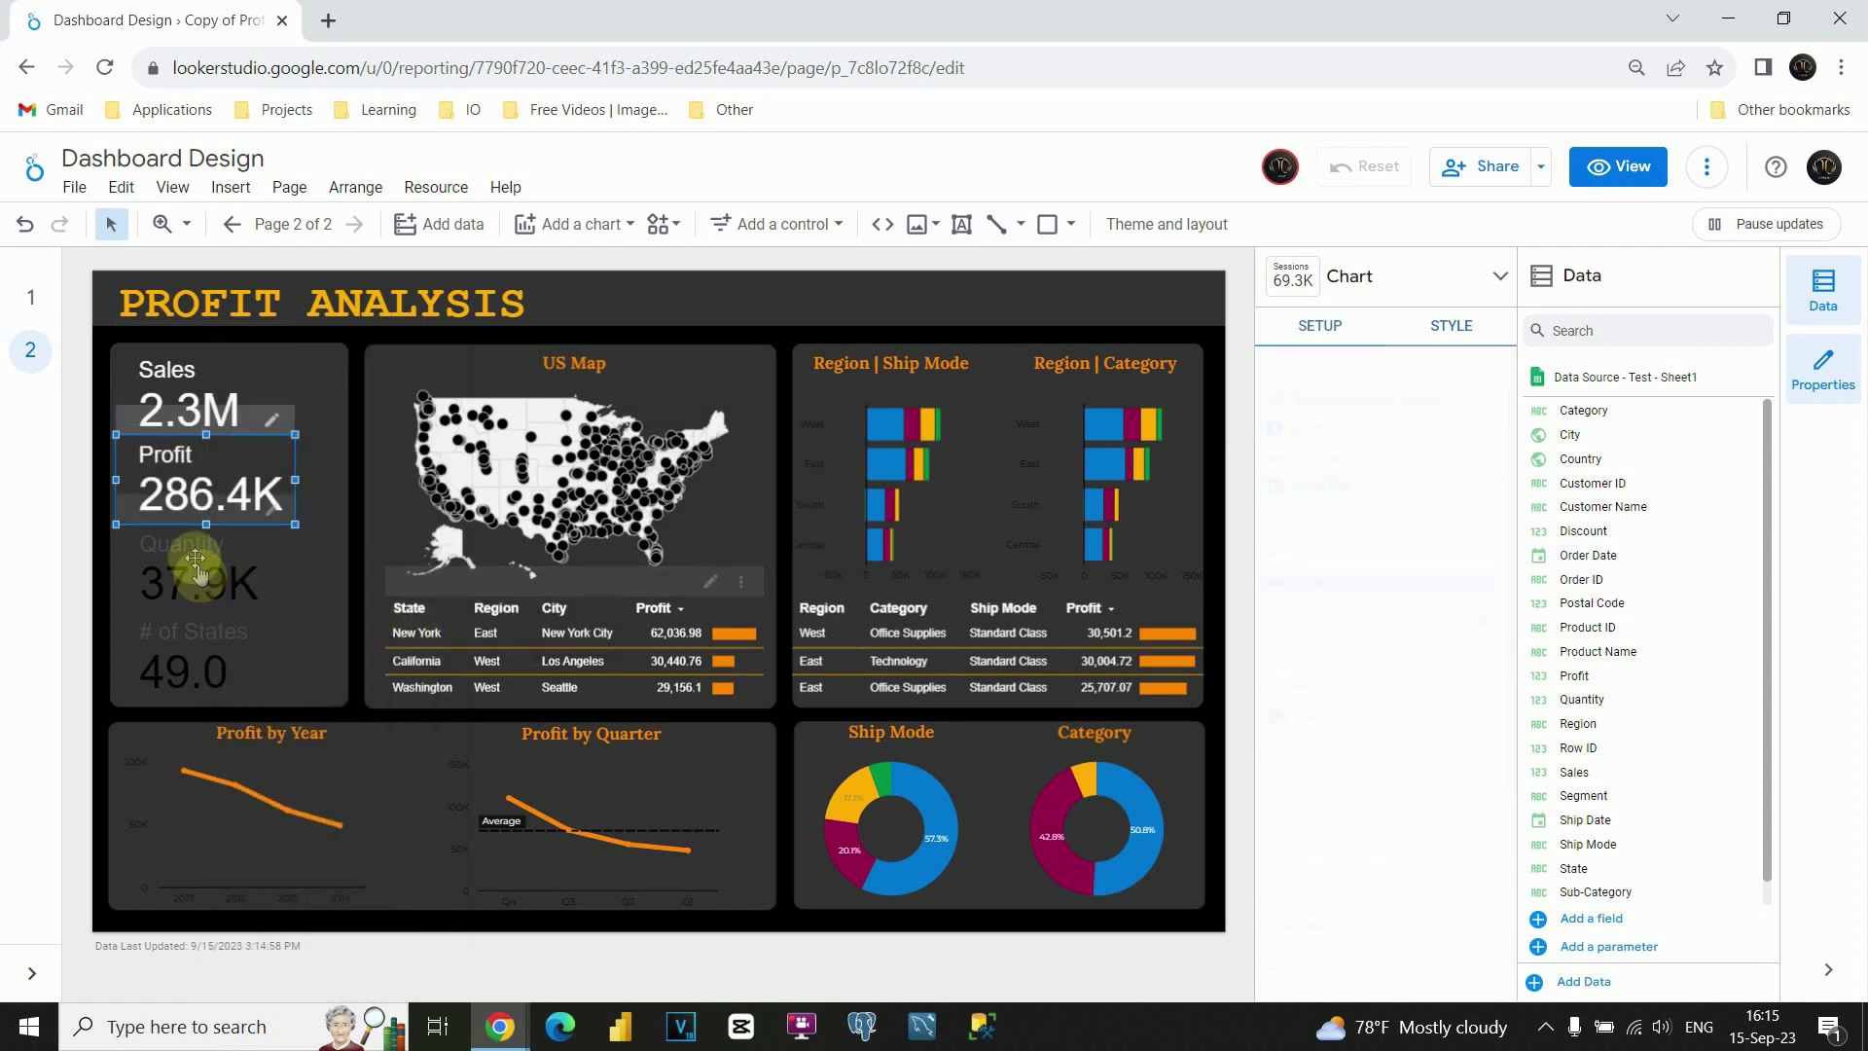
# - Paste only the copied Sales scorecard style onto the Quantity and # of States scorecards
pyautogui.rightClick(198, 572)
pyautogui.moveTo(292, 610)
pyautogui.click(516, 624)
pyautogui.rightClick(205, 658)
pyautogui.moveTo(301, 407)
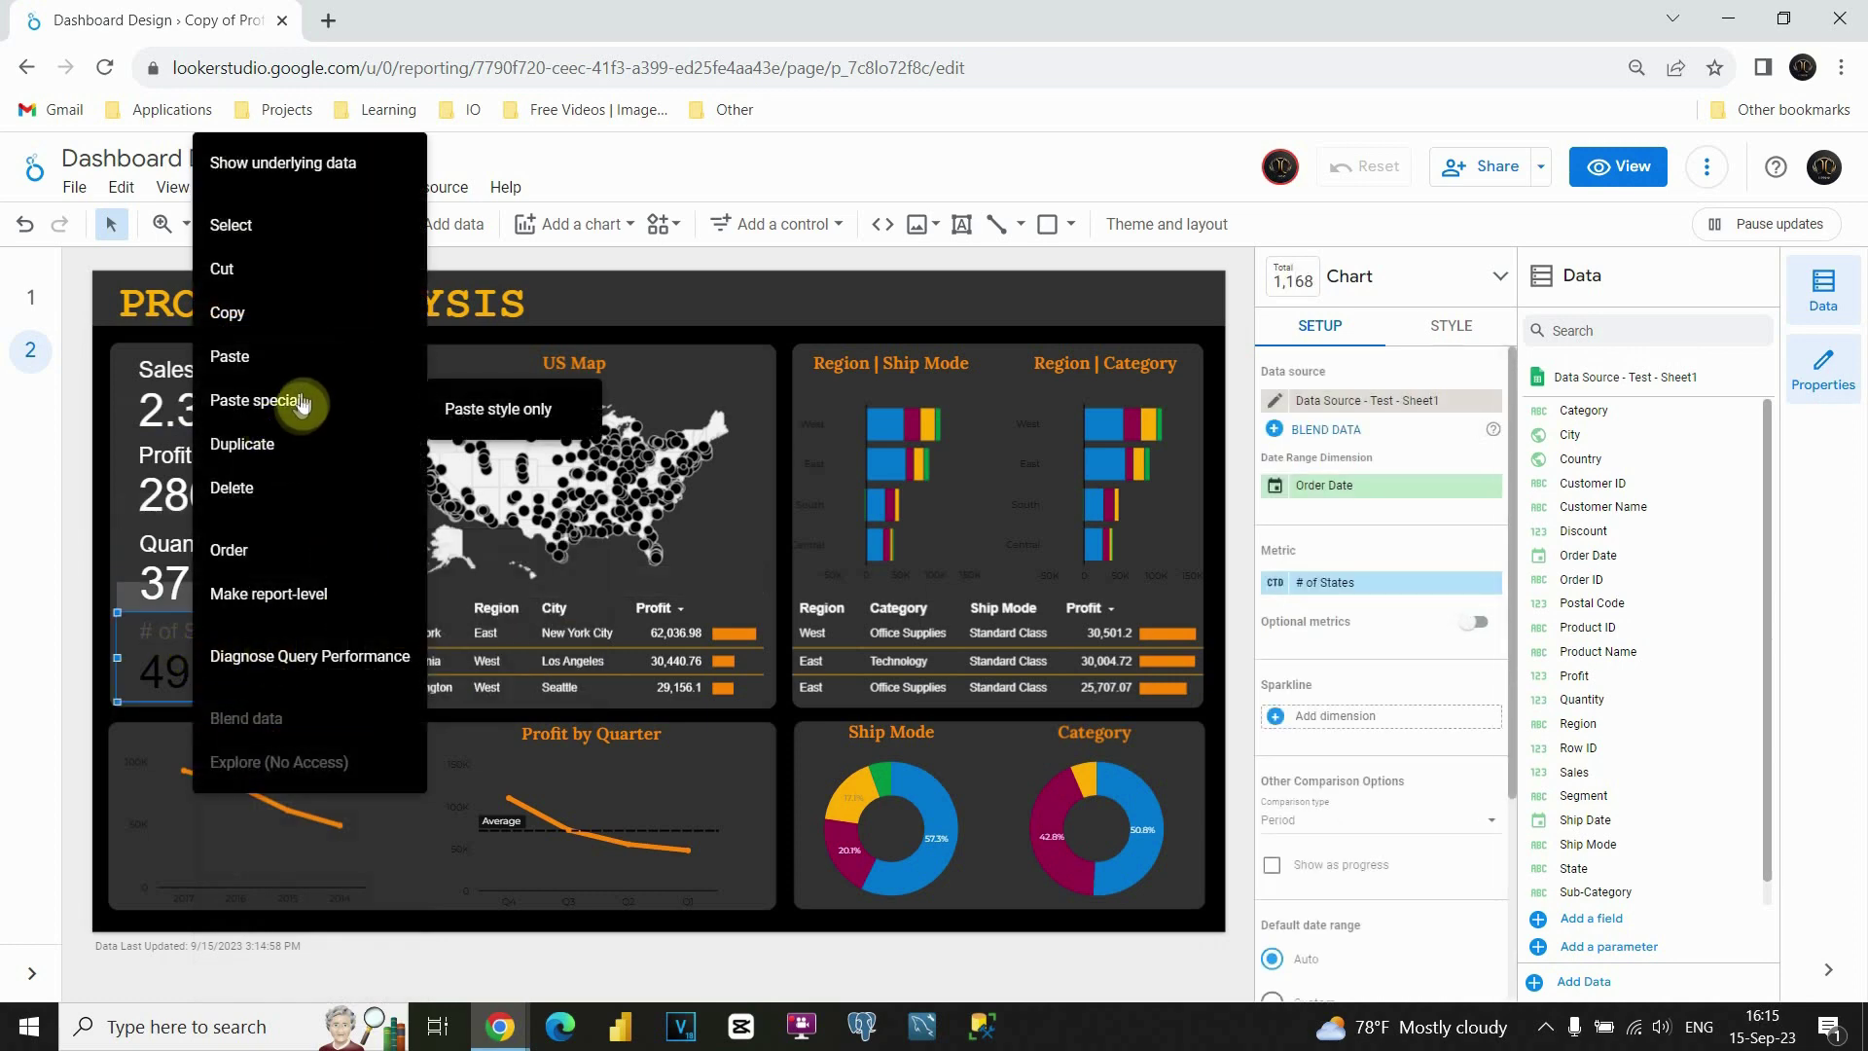
pyautogui.click(500, 409)
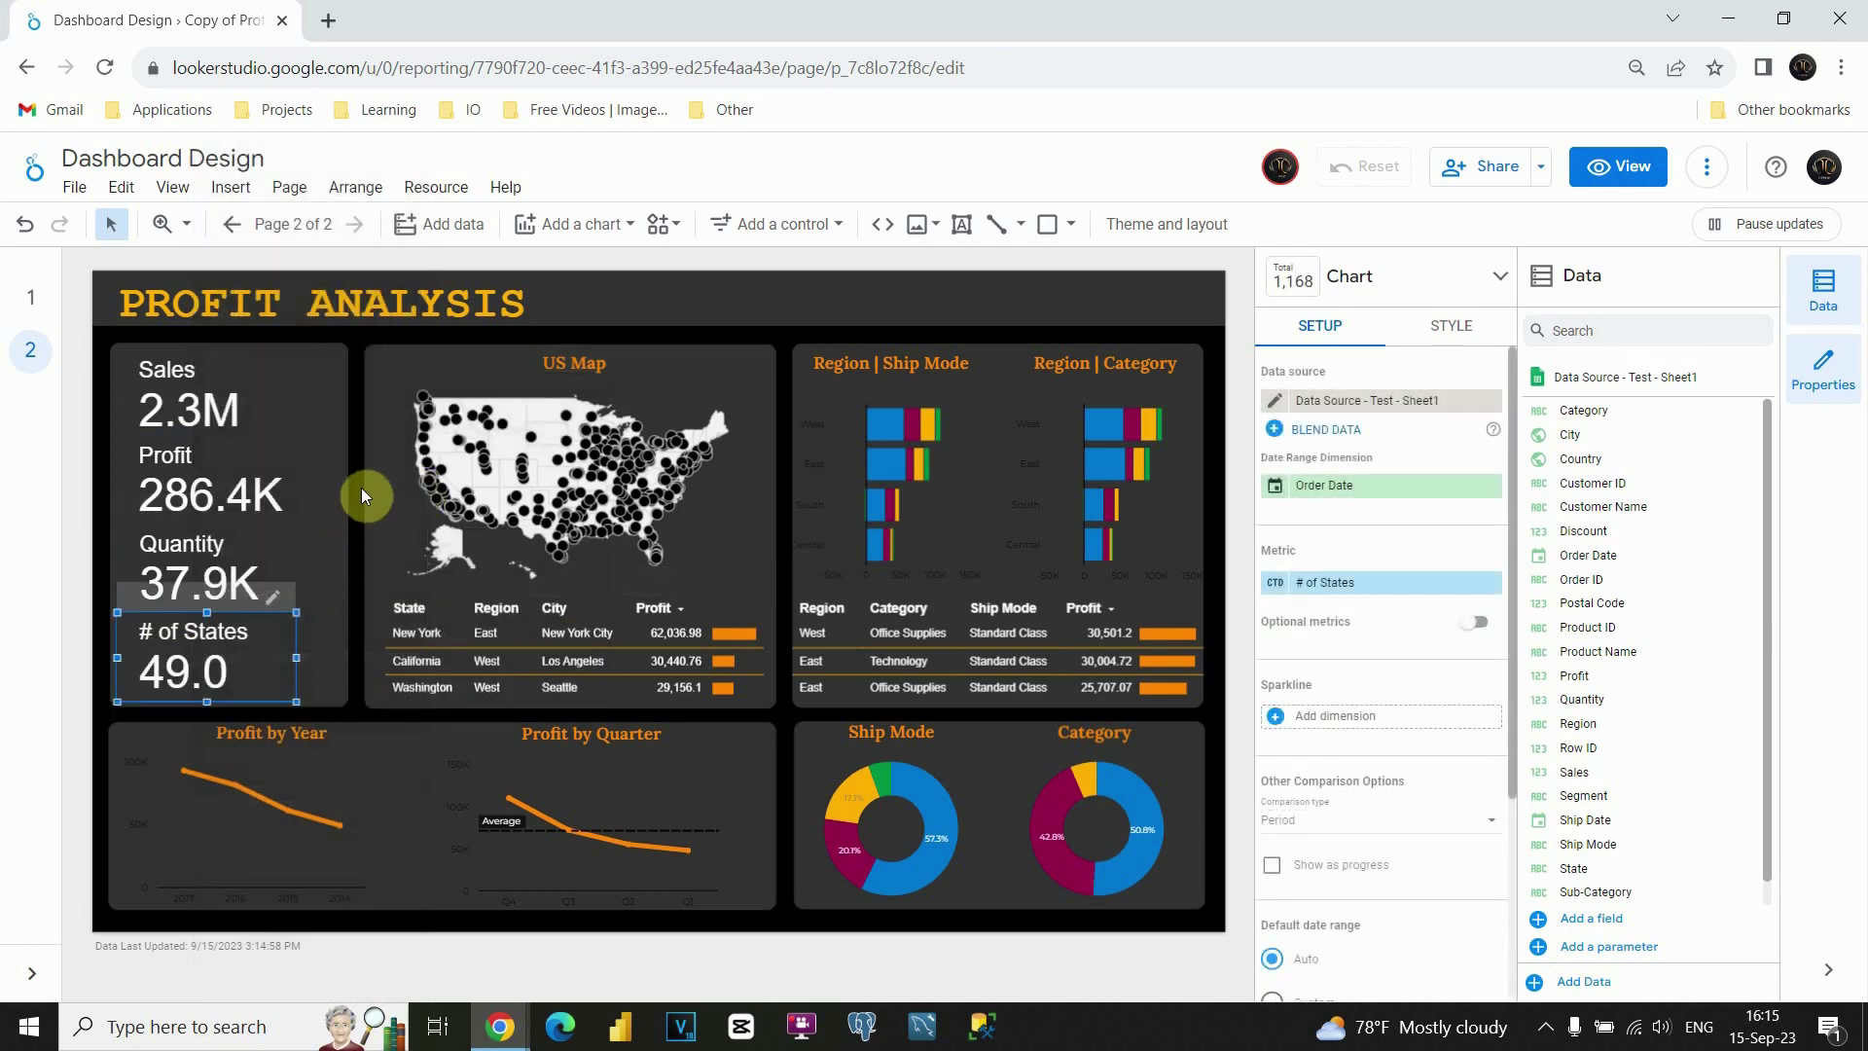
# - Move the Sales, Profit, Quantity and # of States scorecards to the right side of their panel, aligned in one column
pyautogui.moveTo(234, 418); pyautogui.dragTo(261, 389)
pyautogui.click(188, 489)
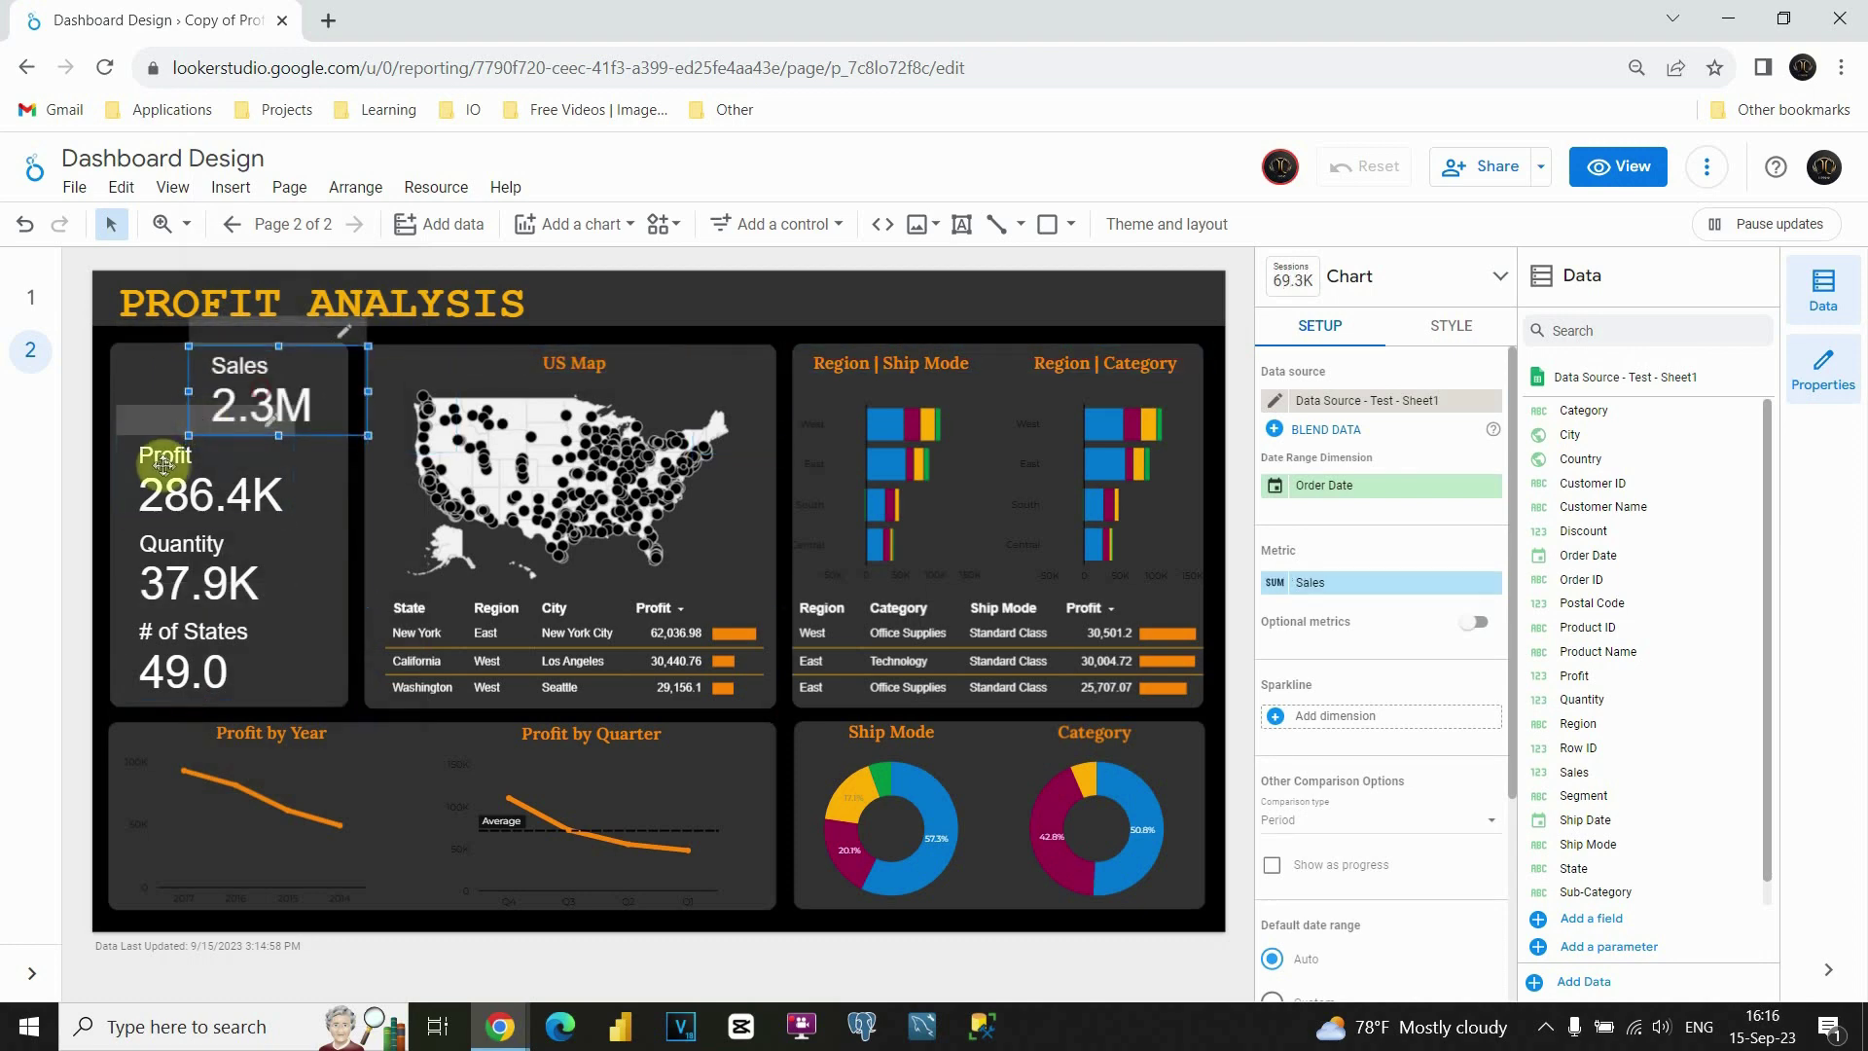
pyautogui.moveTo(188, 490); pyautogui.dragTo(251, 498)
pyautogui.moveTo(253, 389); pyautogui.dragTo(244, 380)
pyautogui.moveTo(232, 561); pyautogui.dragTo(242, 570)
pyautogui.click(181, 654)
pyautogui.moveTo(182, 655); pyautogui.dragTo(259, 655)
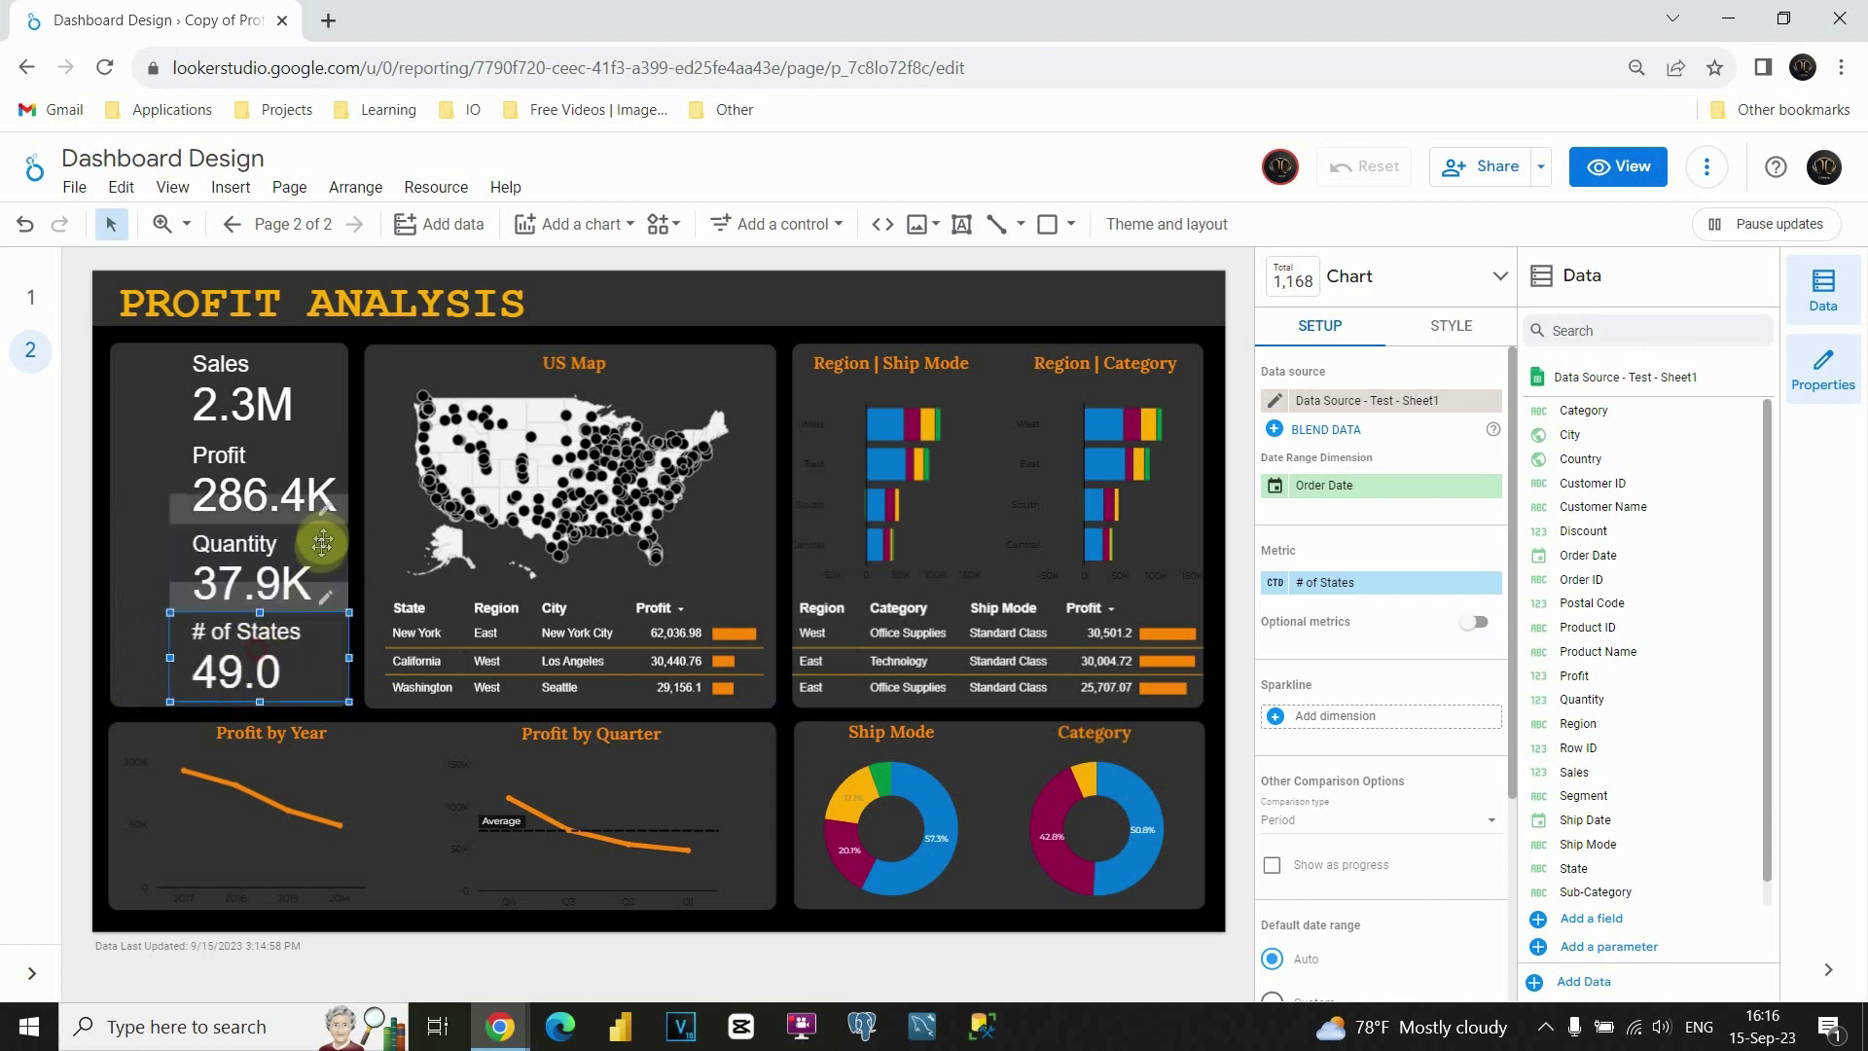
pyautogui.click(357, 554)
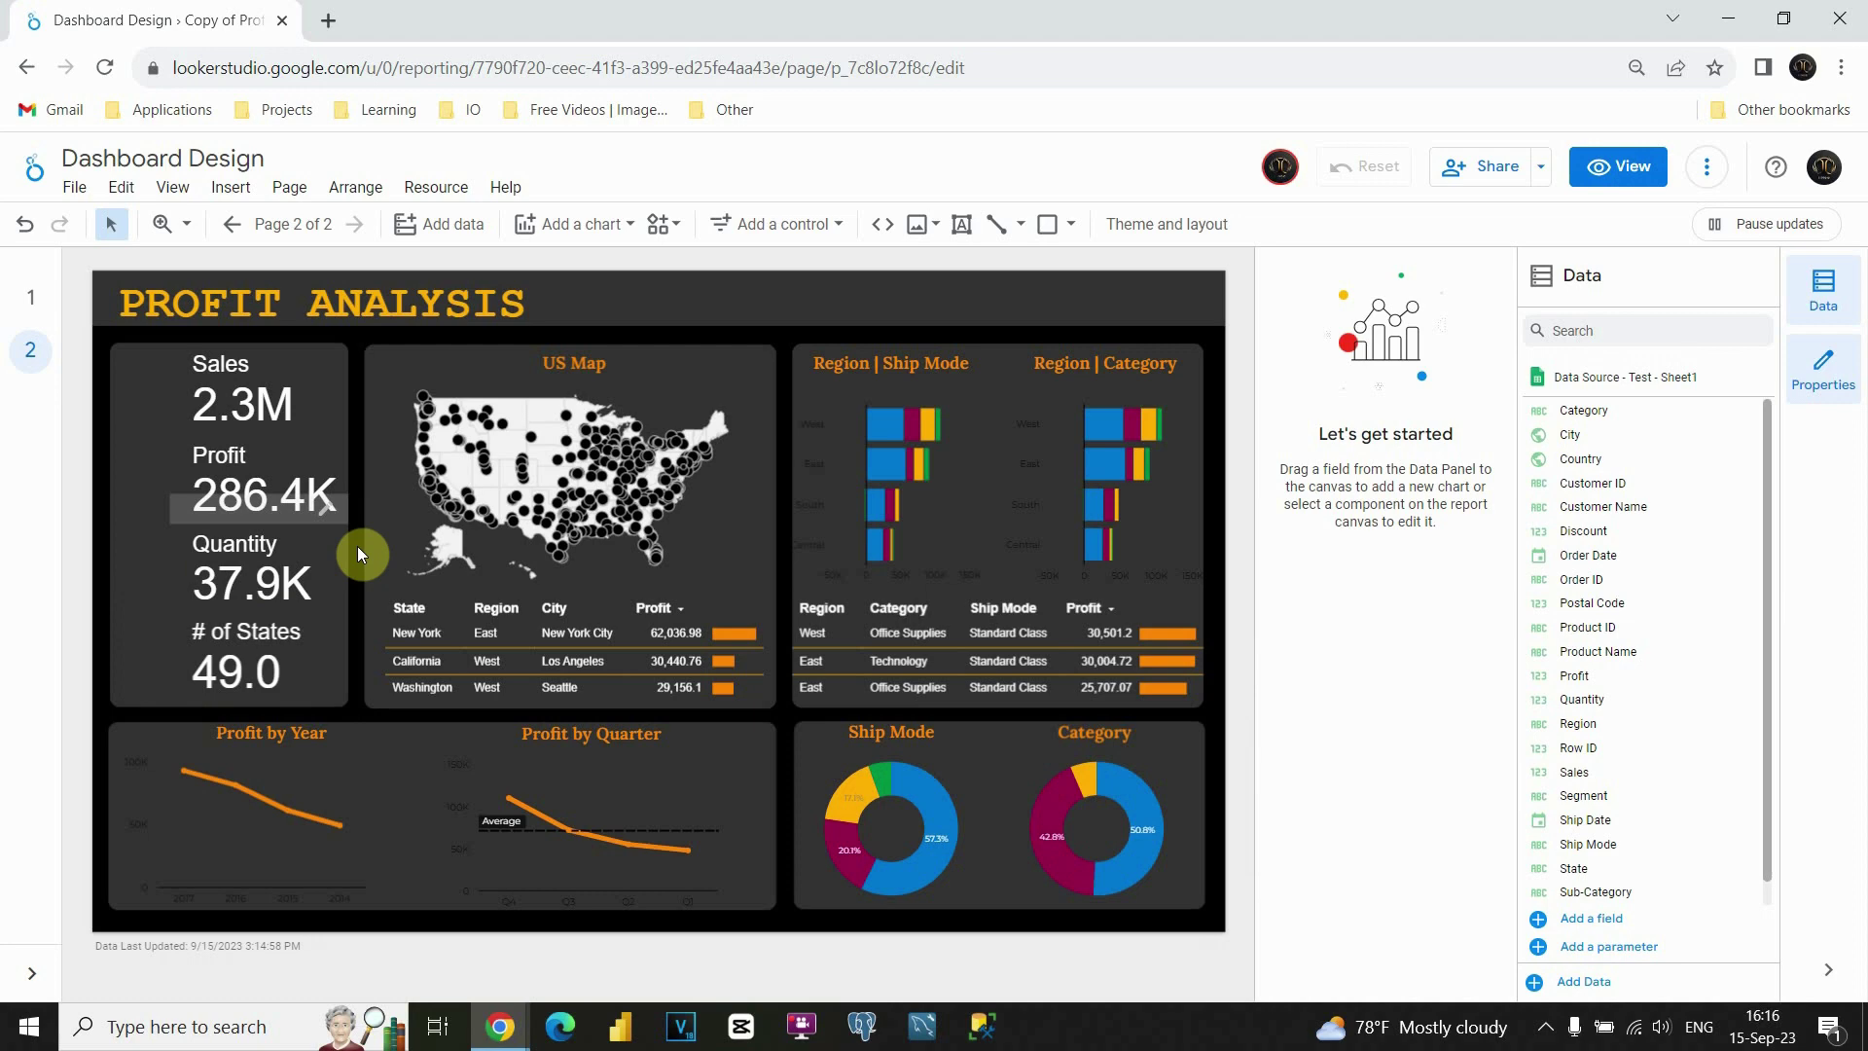
pyautogui.click(34, 301)
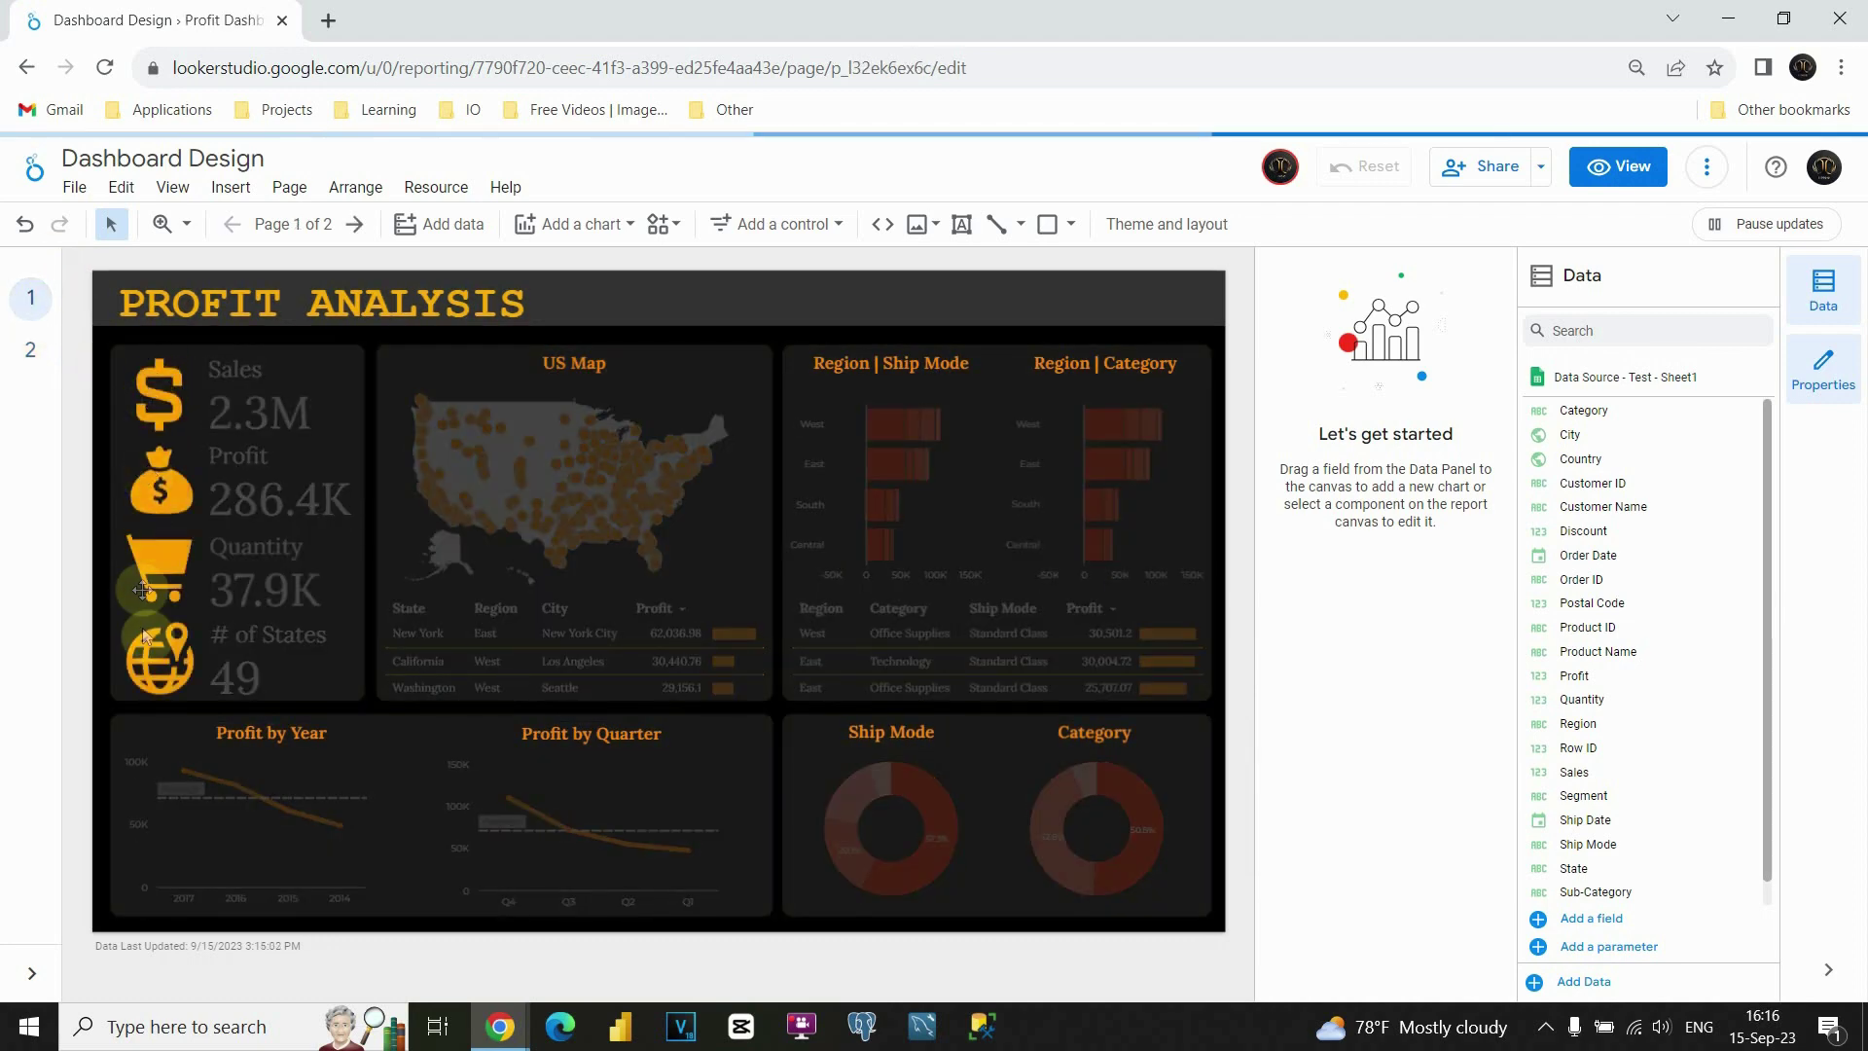
pyautogui.click(34, 345)
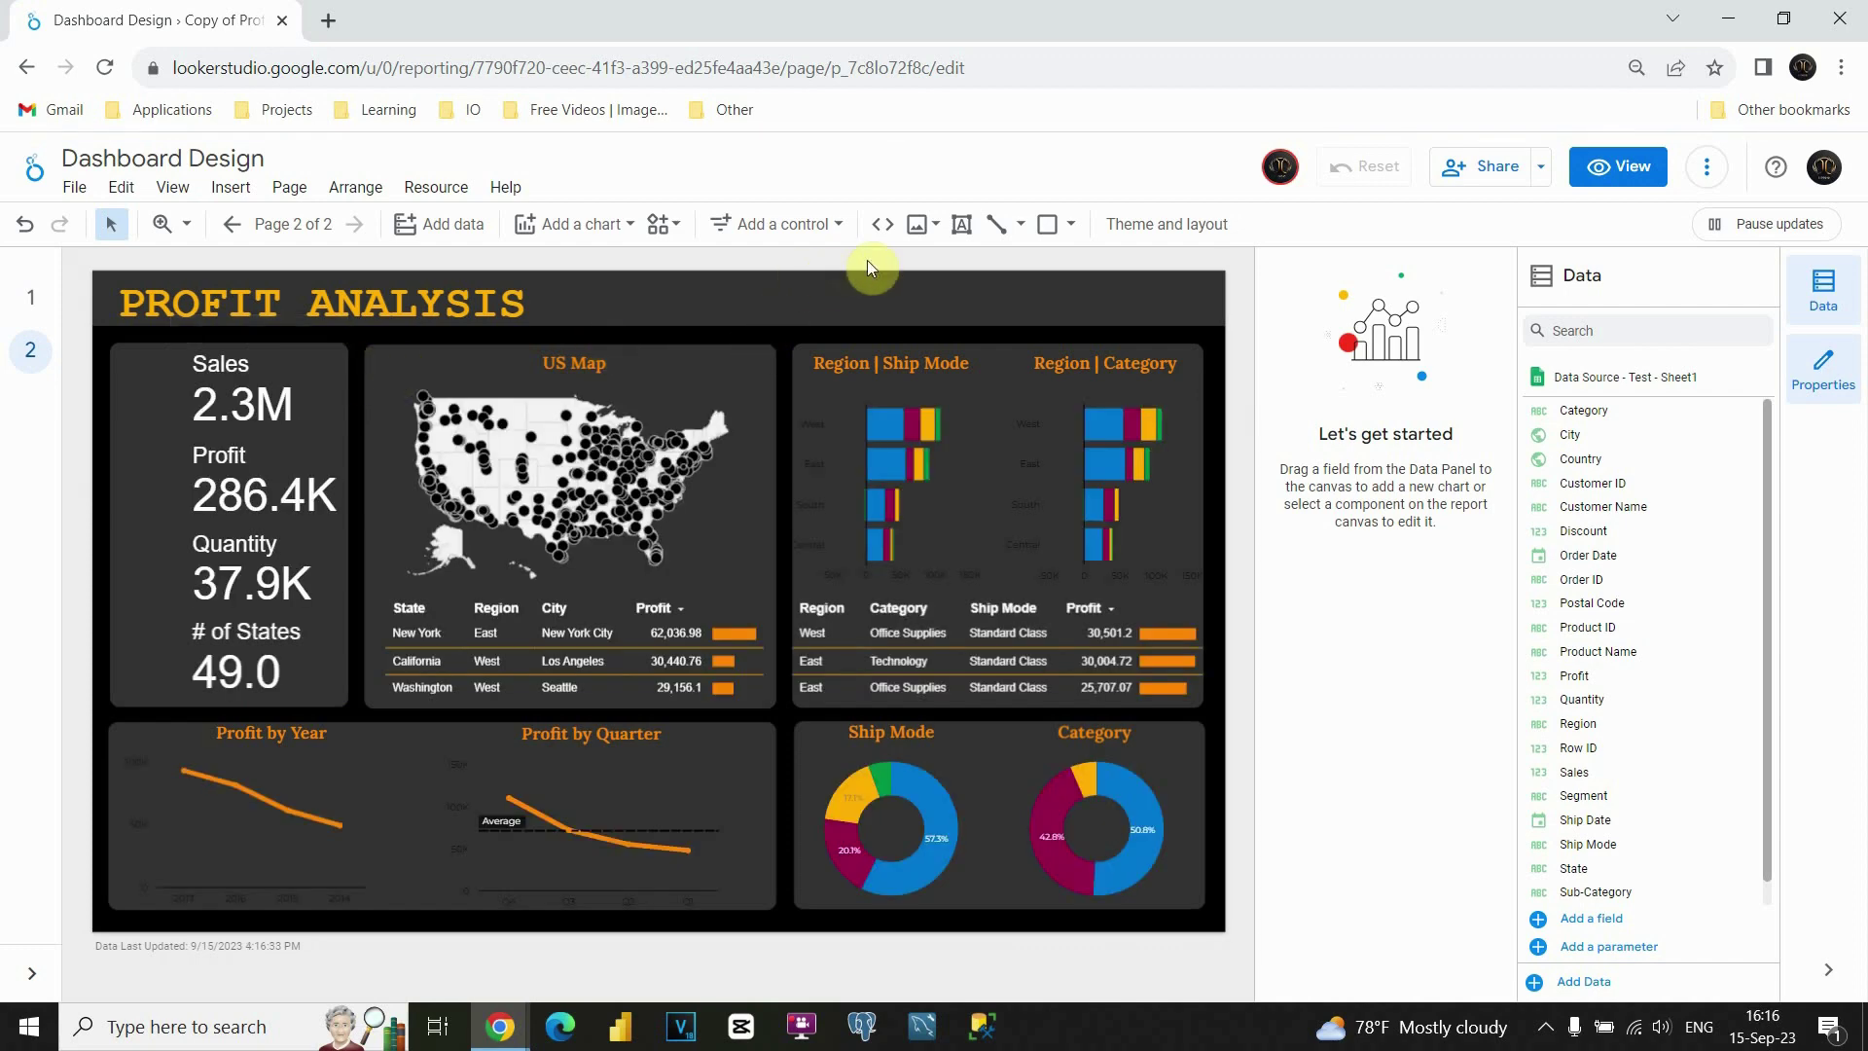
pyautogui.click(927, 227)
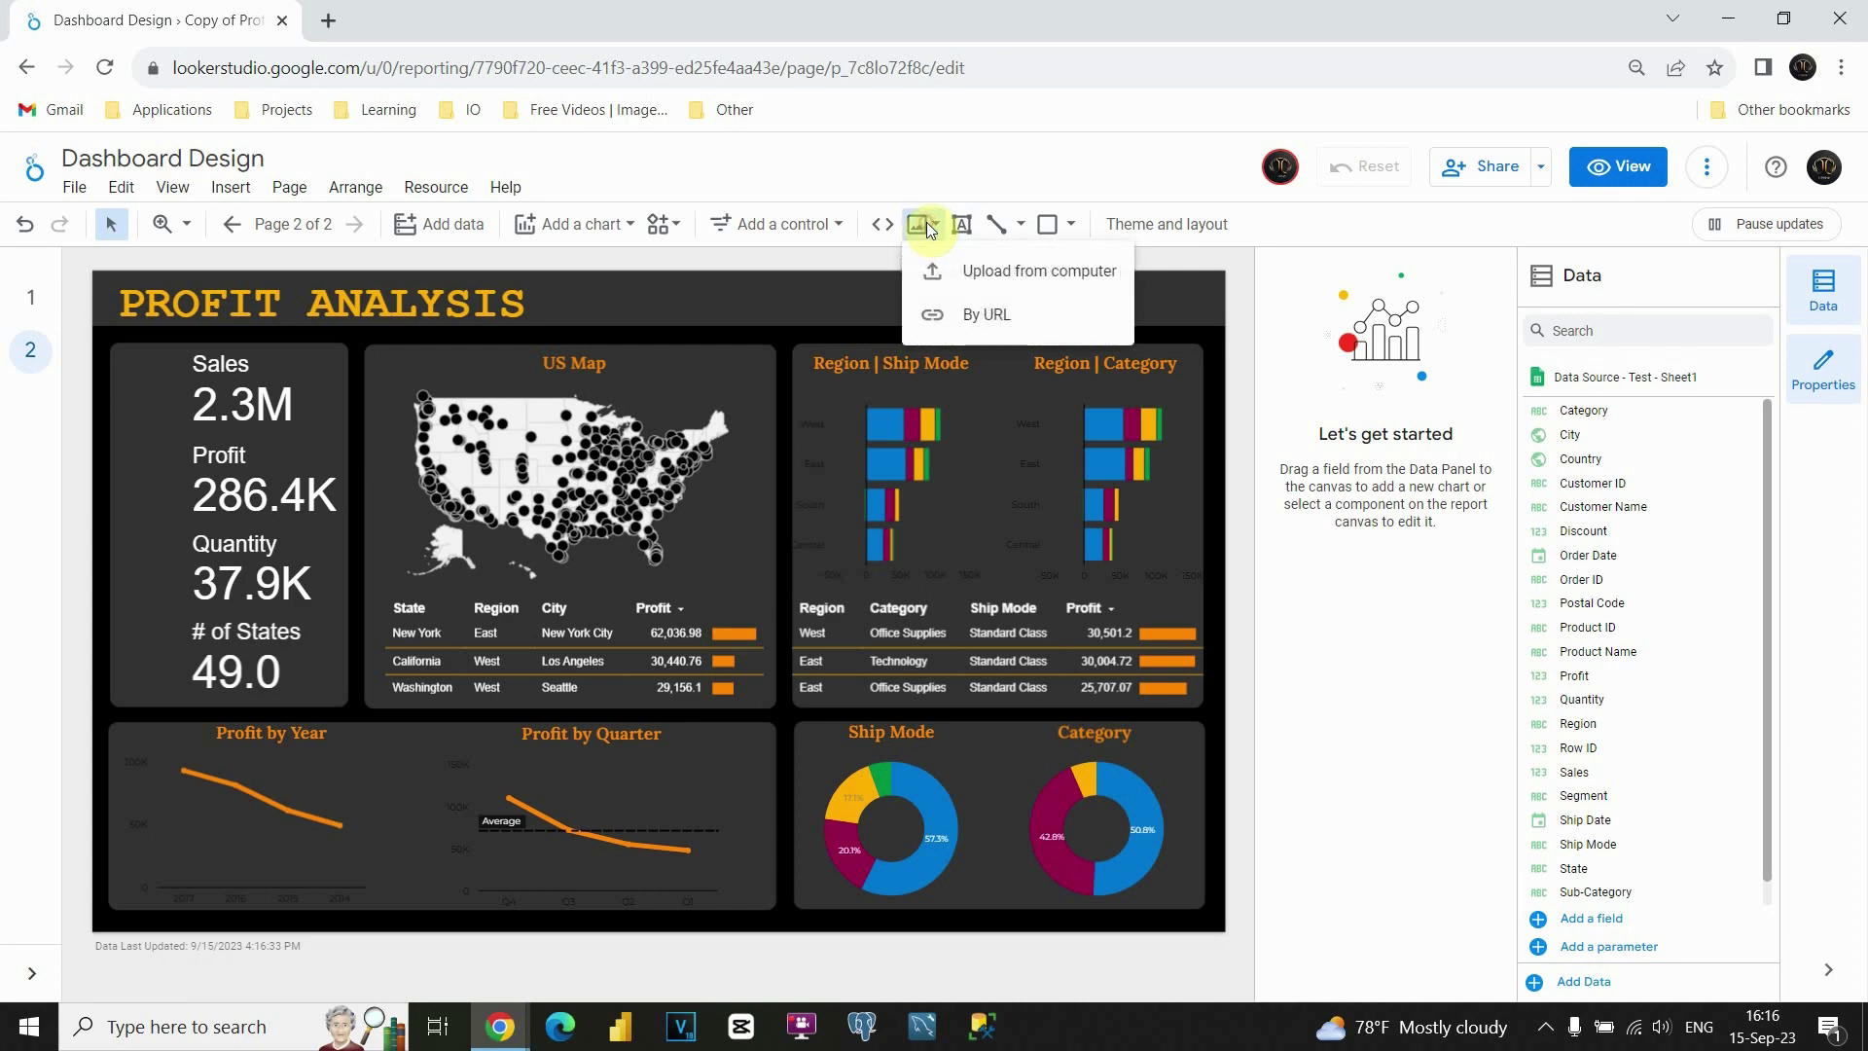
pyautogui.click(983, 276)
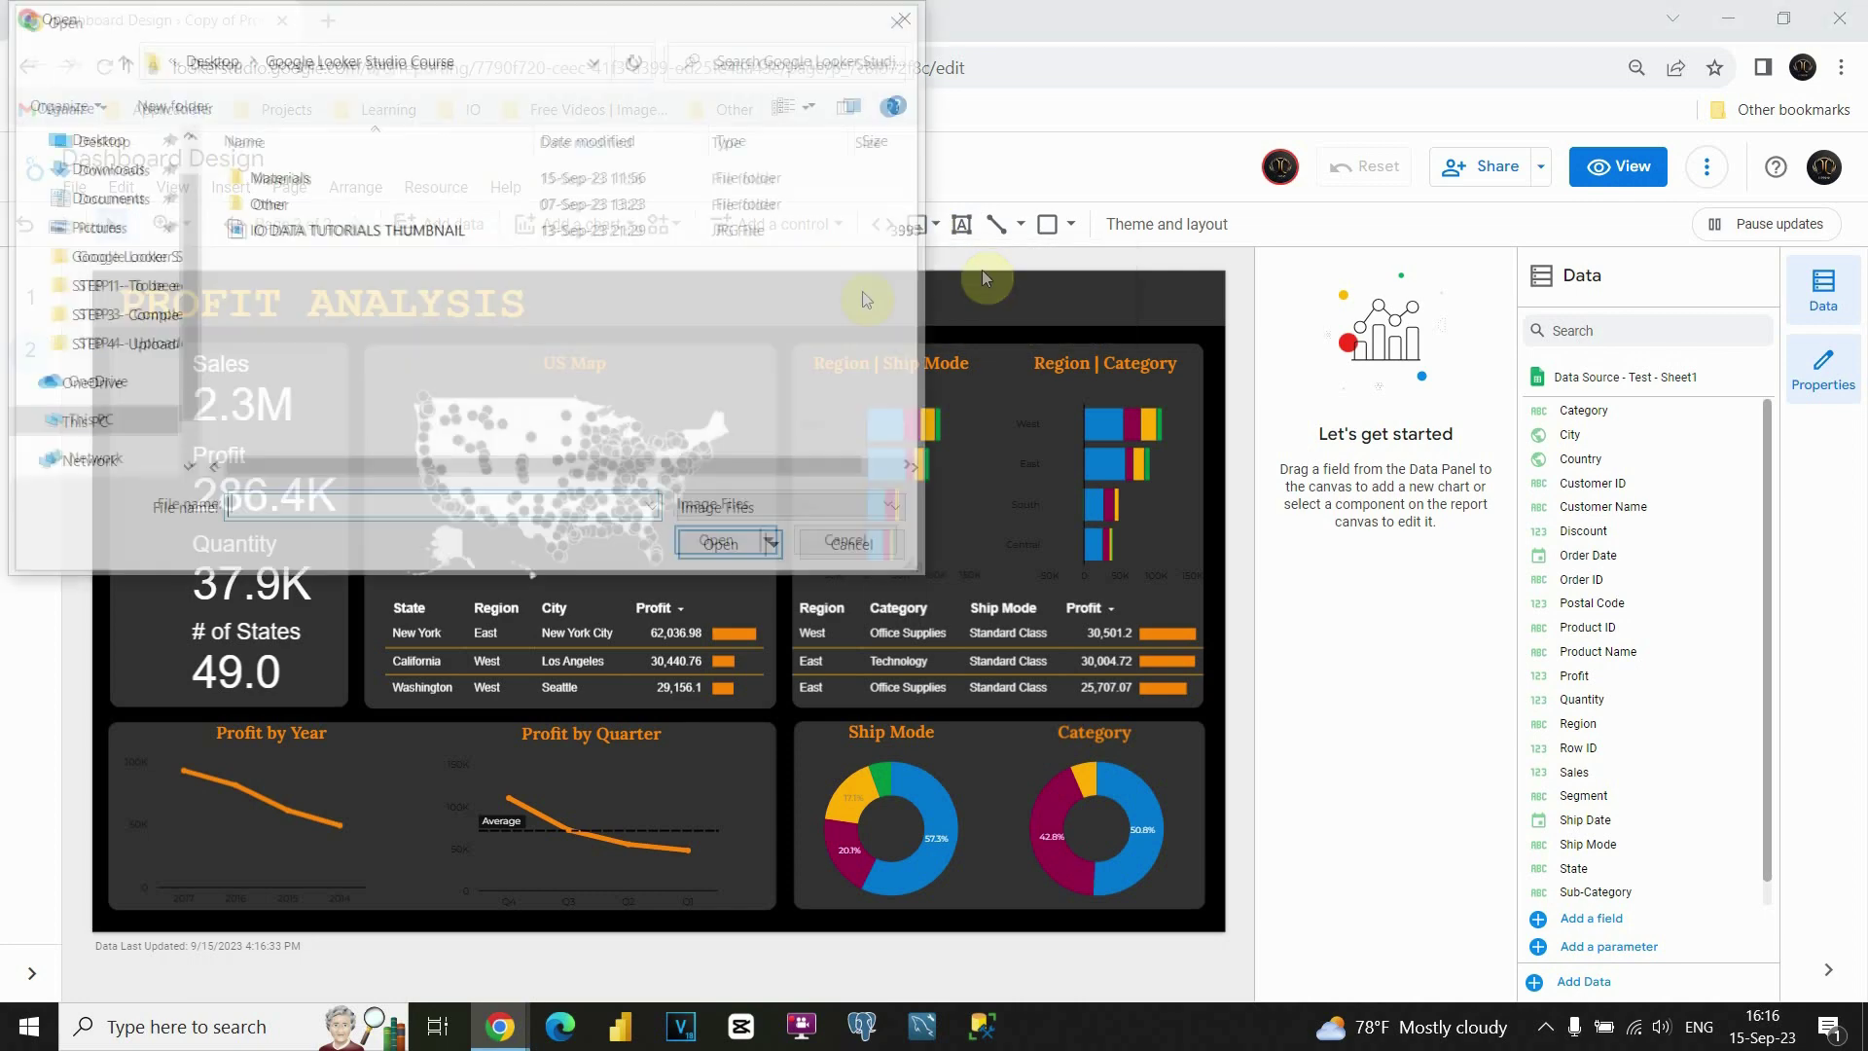
pyautogui.click(100, 185)
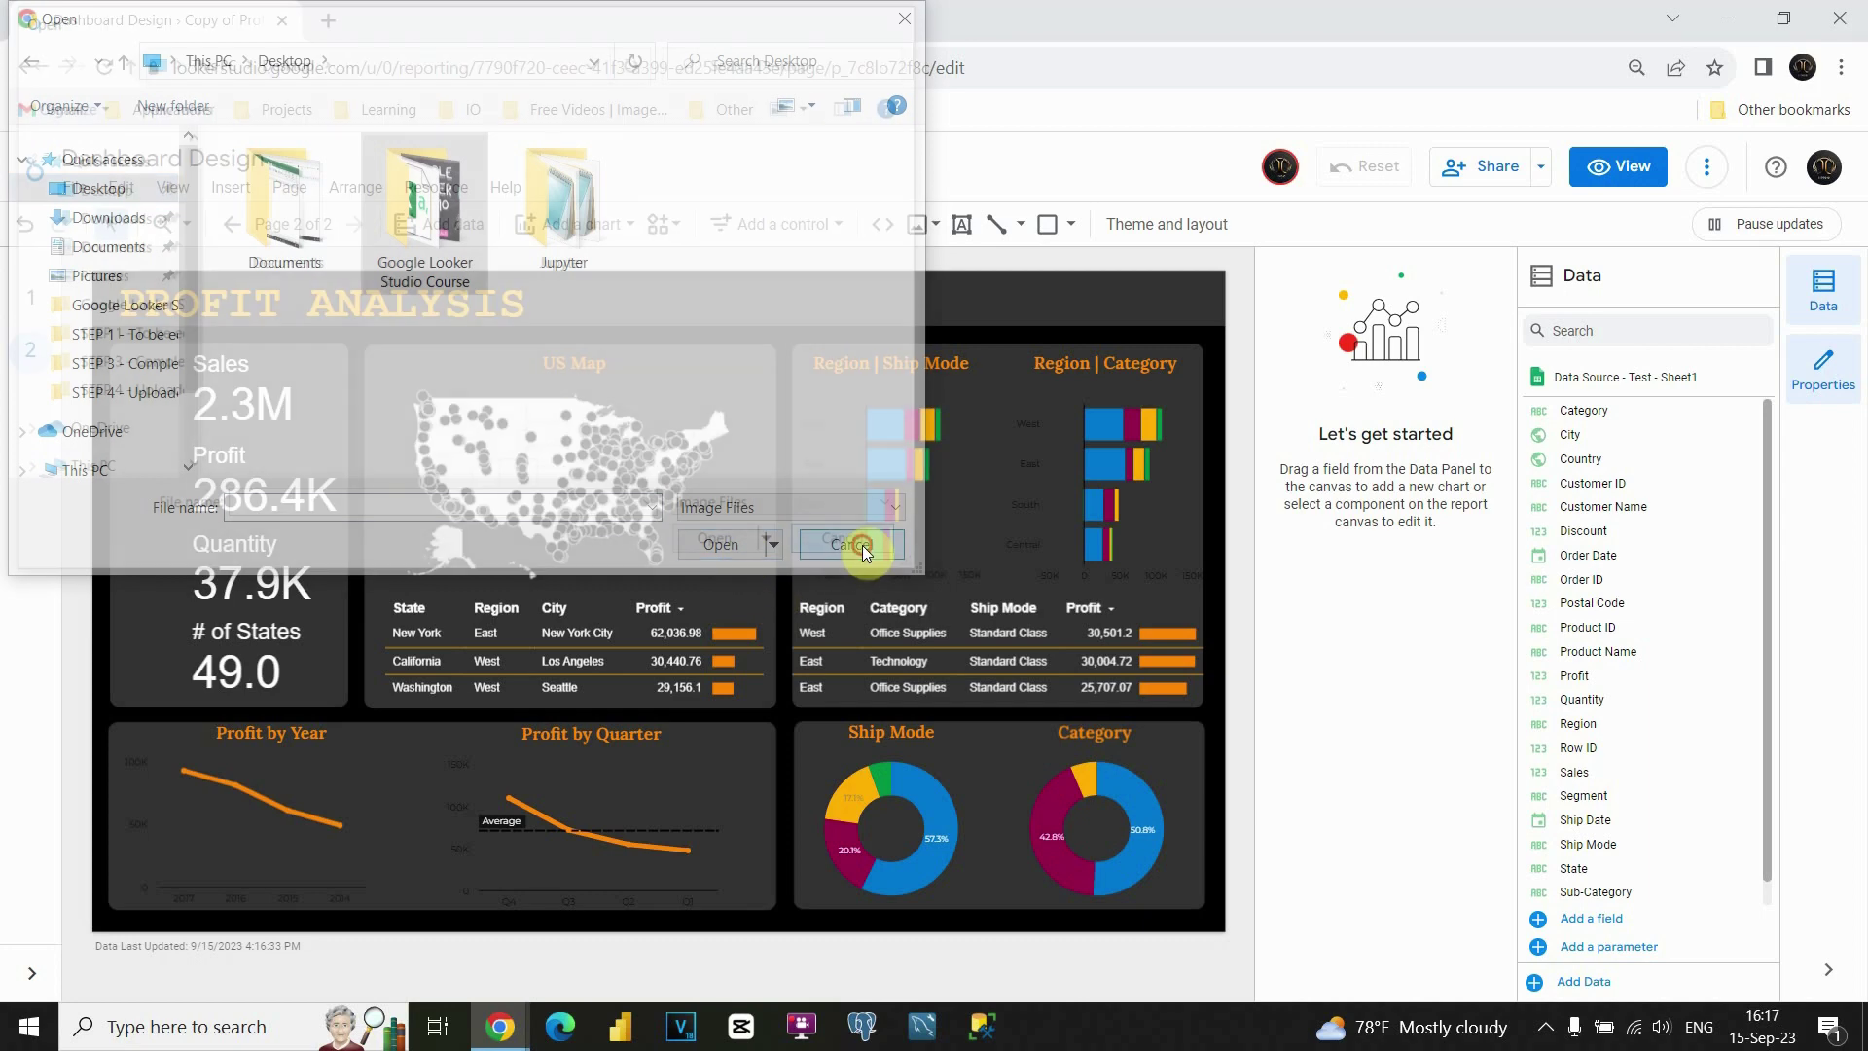
pyautogui.click(863, 551)
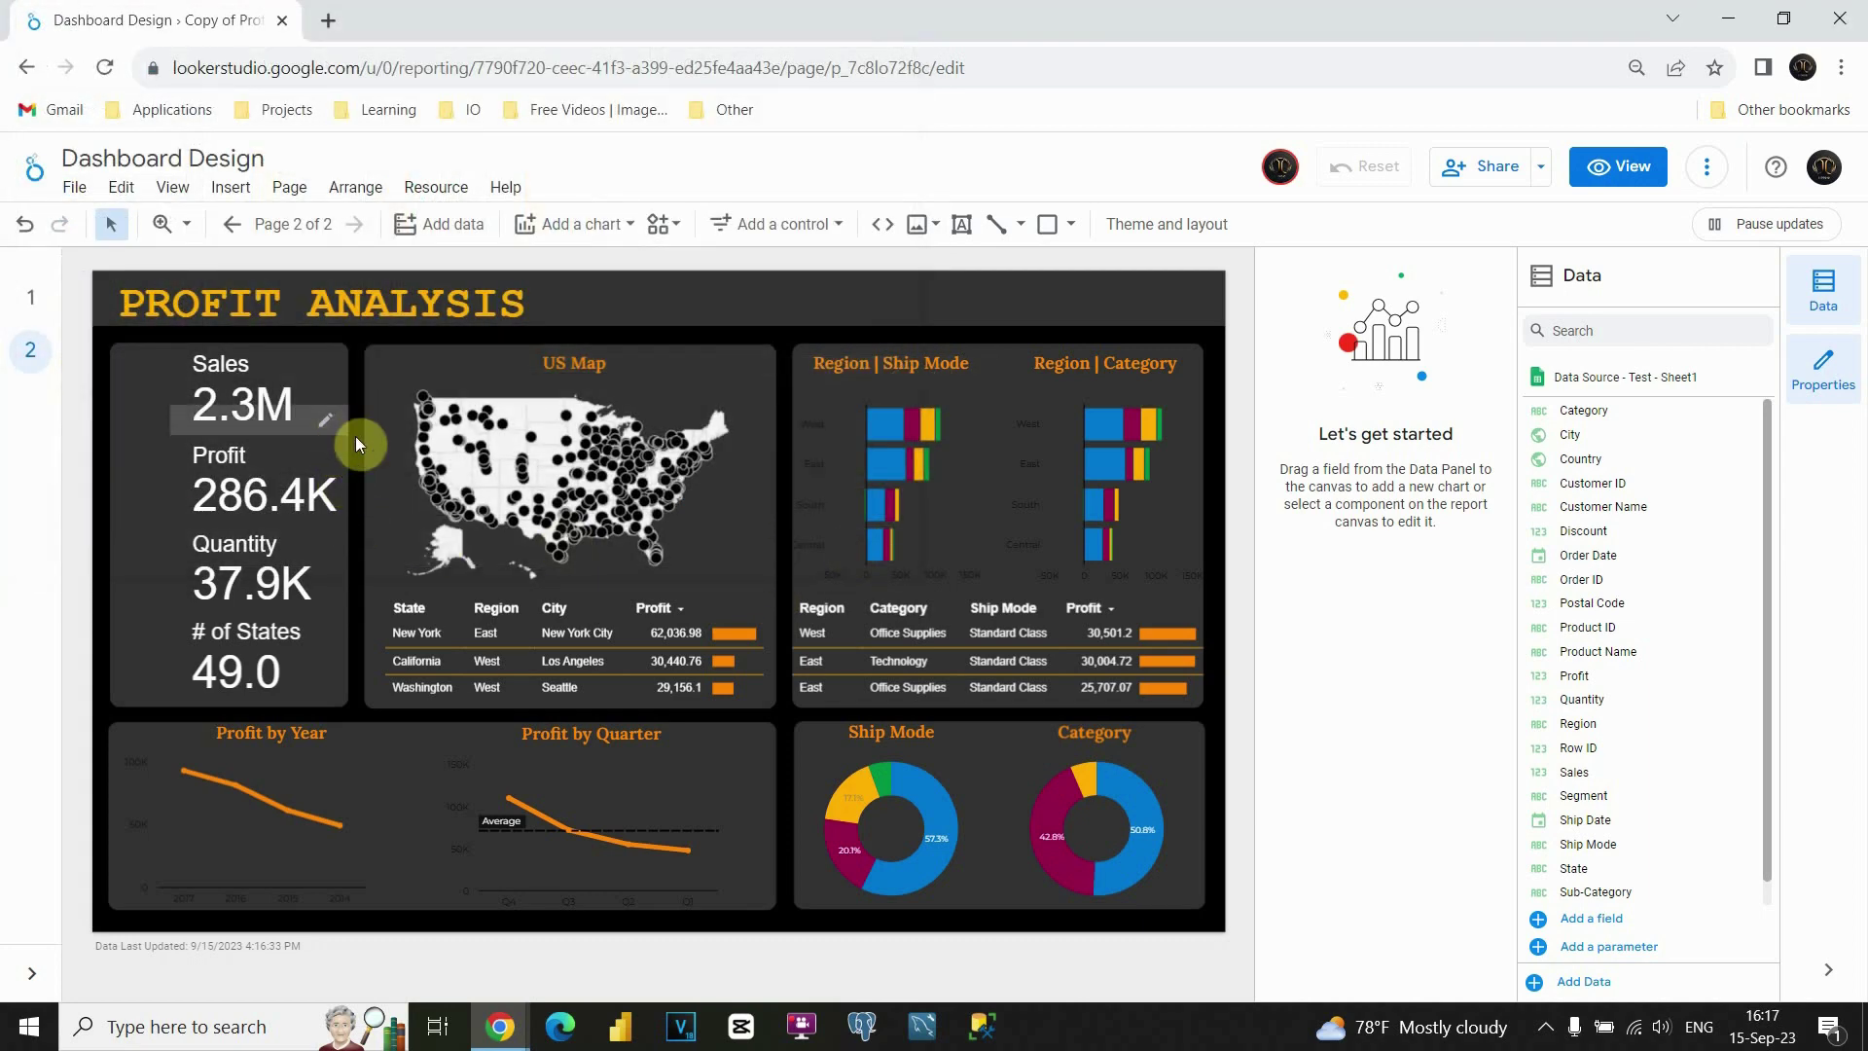
# - Copy the dollar, money bag, cart and globe icons from page 1 and paste them beside the scorecards on page 2
pyautogui.click(33, 308)
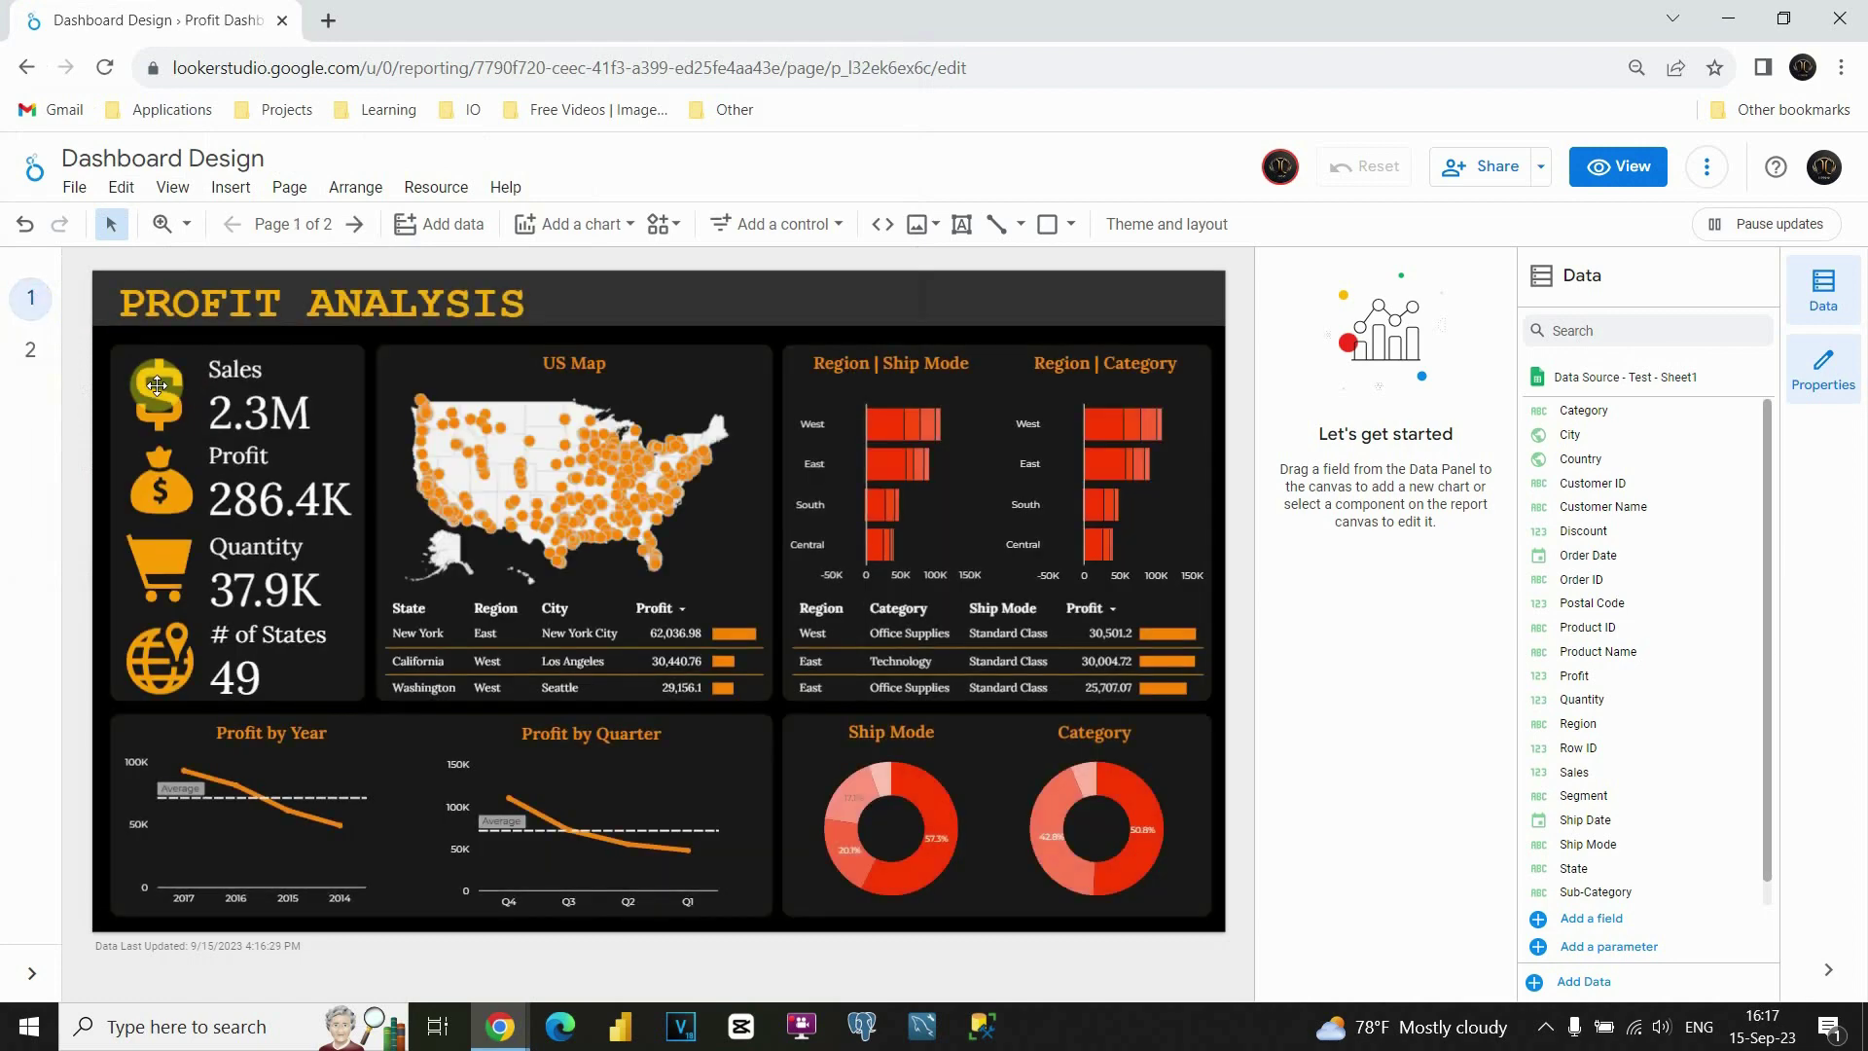
pyautogui.click(156, 385)
pyautogui.keyDown('shift'); pyautogui.click(160, 479); pyautogui.keyUp('shift')
pyautogui.keyDown('shift'); pyautogui.click(158, 569); pyautogui.keyUp('shift')
pyautogui.keyDown('shift'); pyautogui.click(158, 658); pyautogui.keyUp('shift')
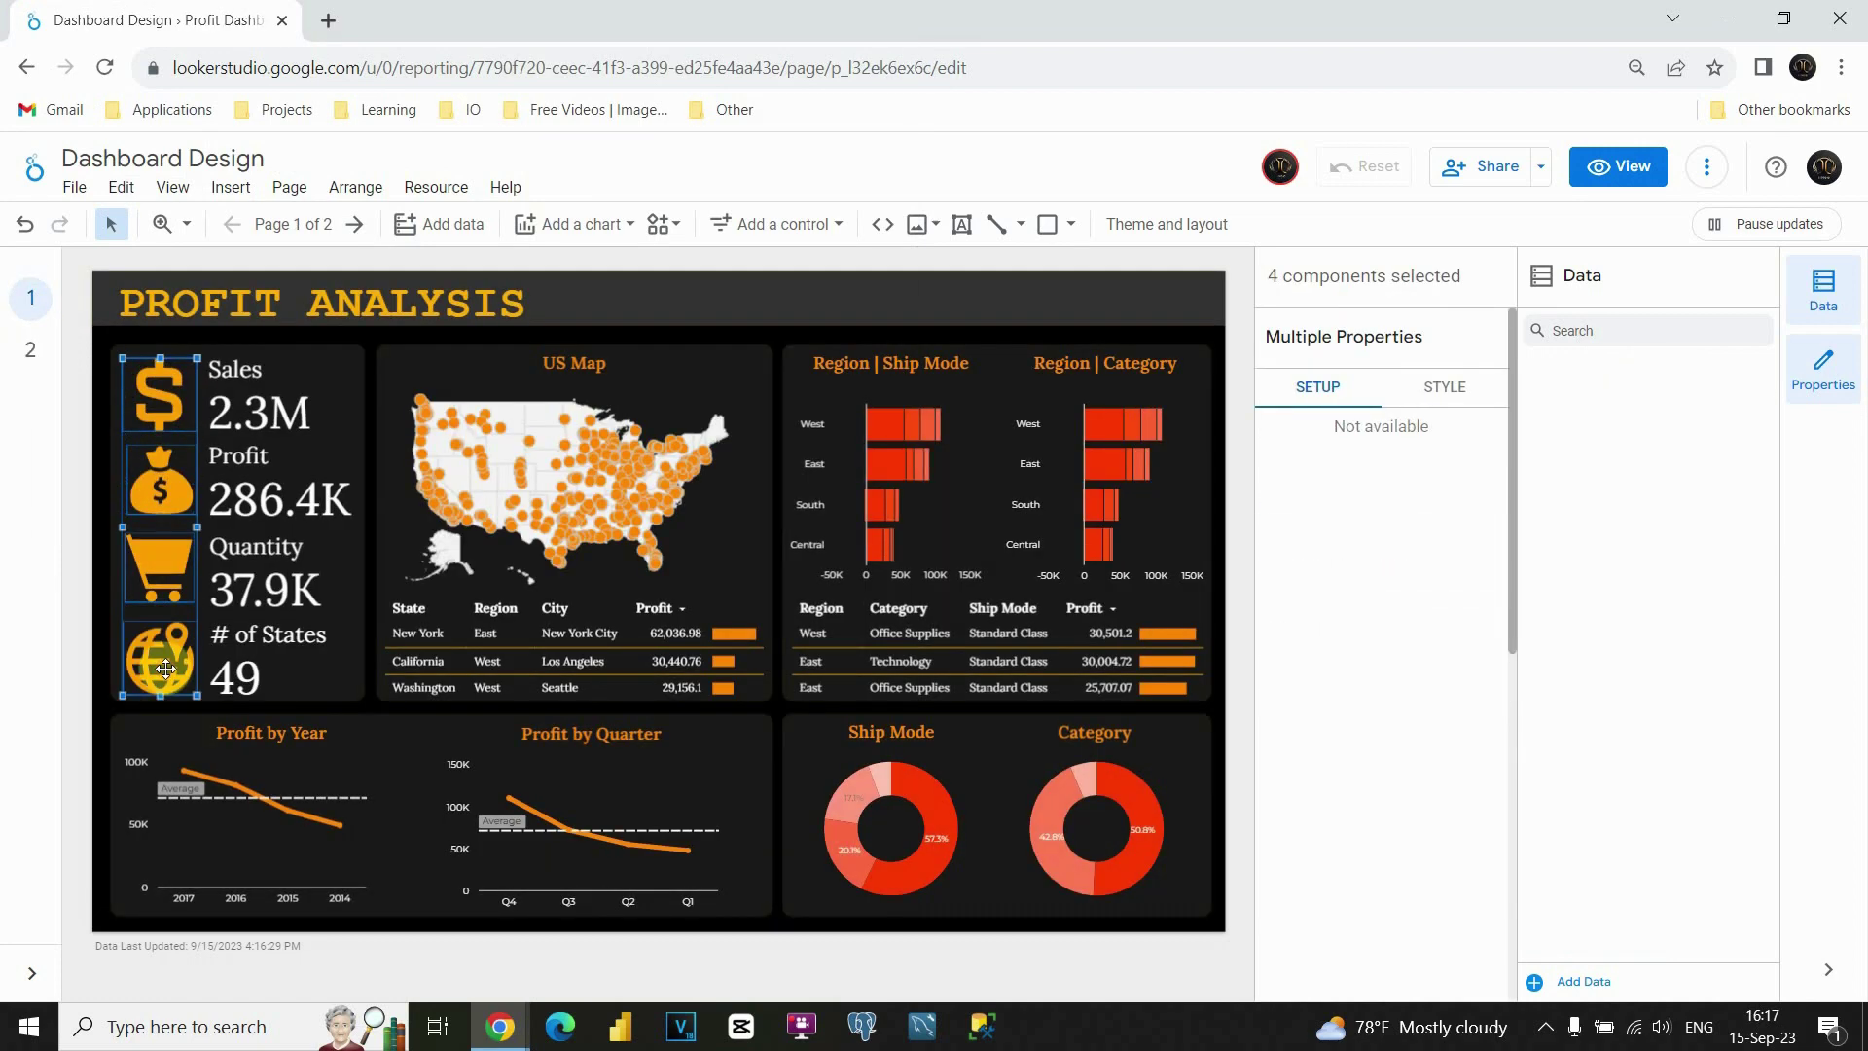
pyautogui.click(30, 349)
pyautogui.hotkey('ctrl', 'v')
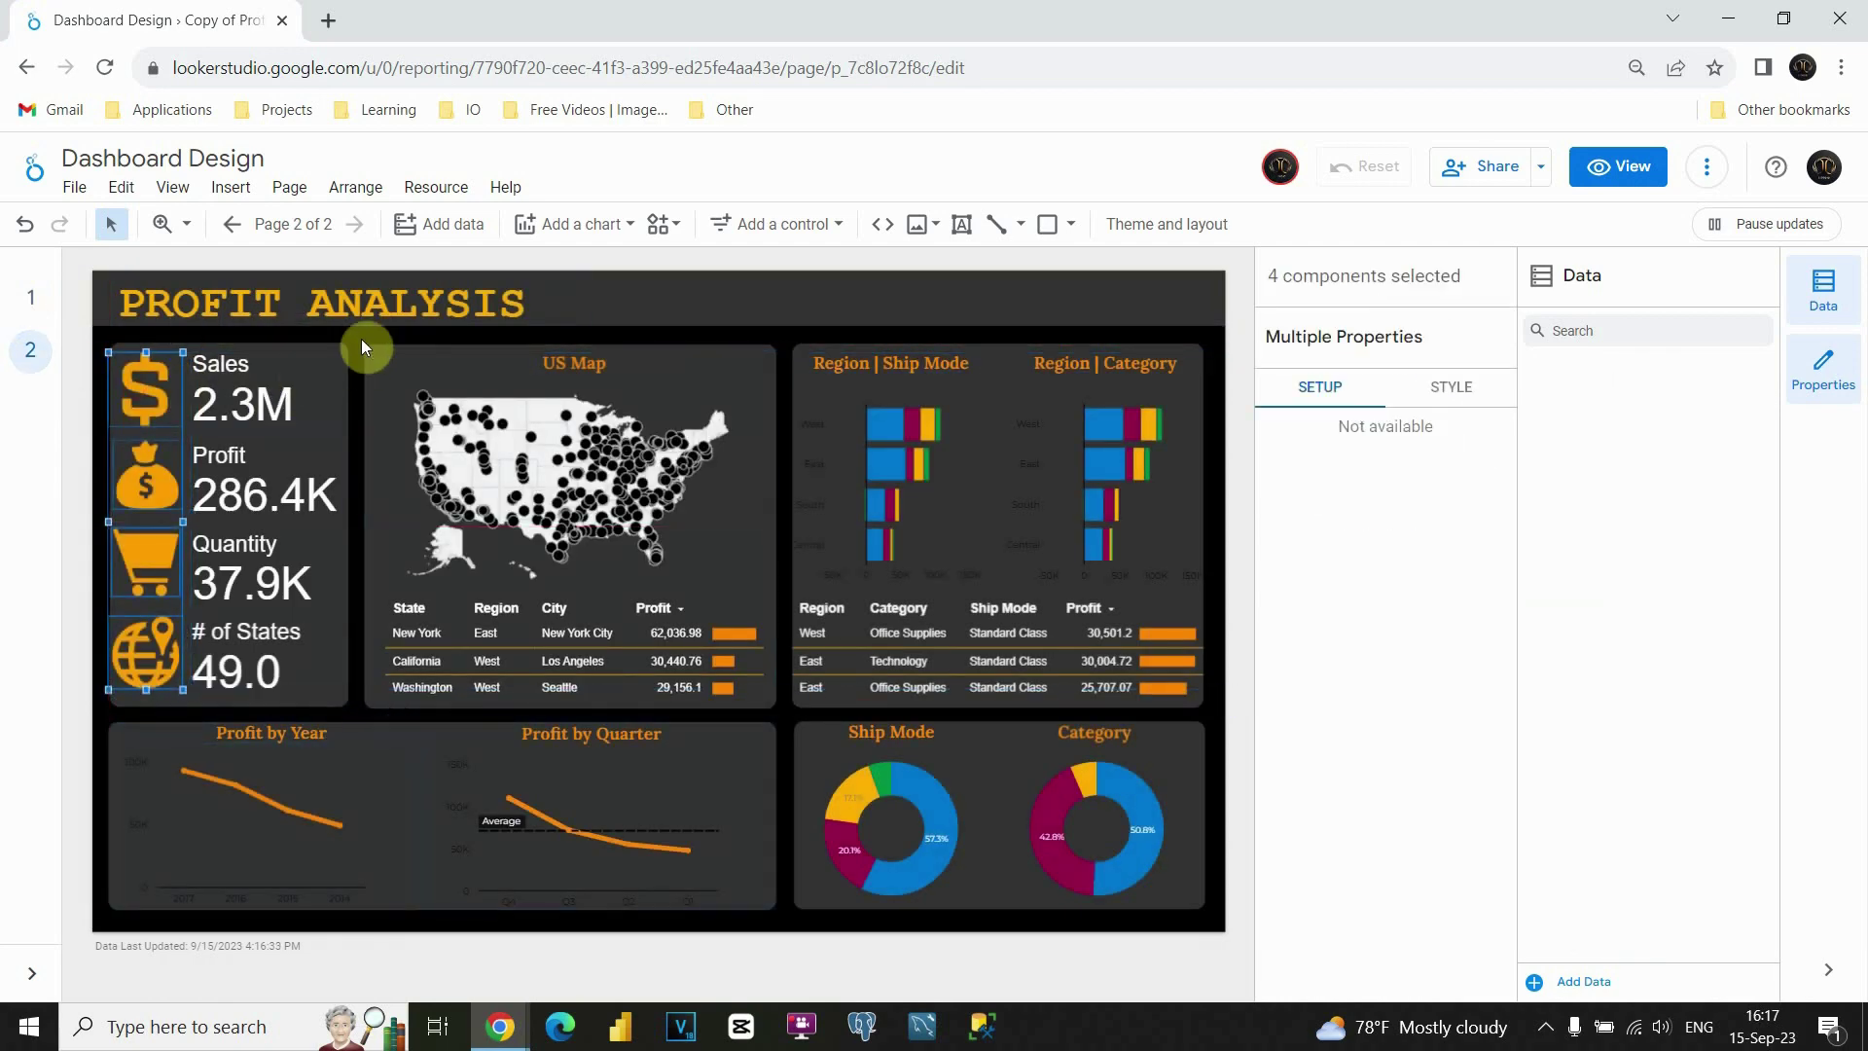
pyautogui.click(362, 342)
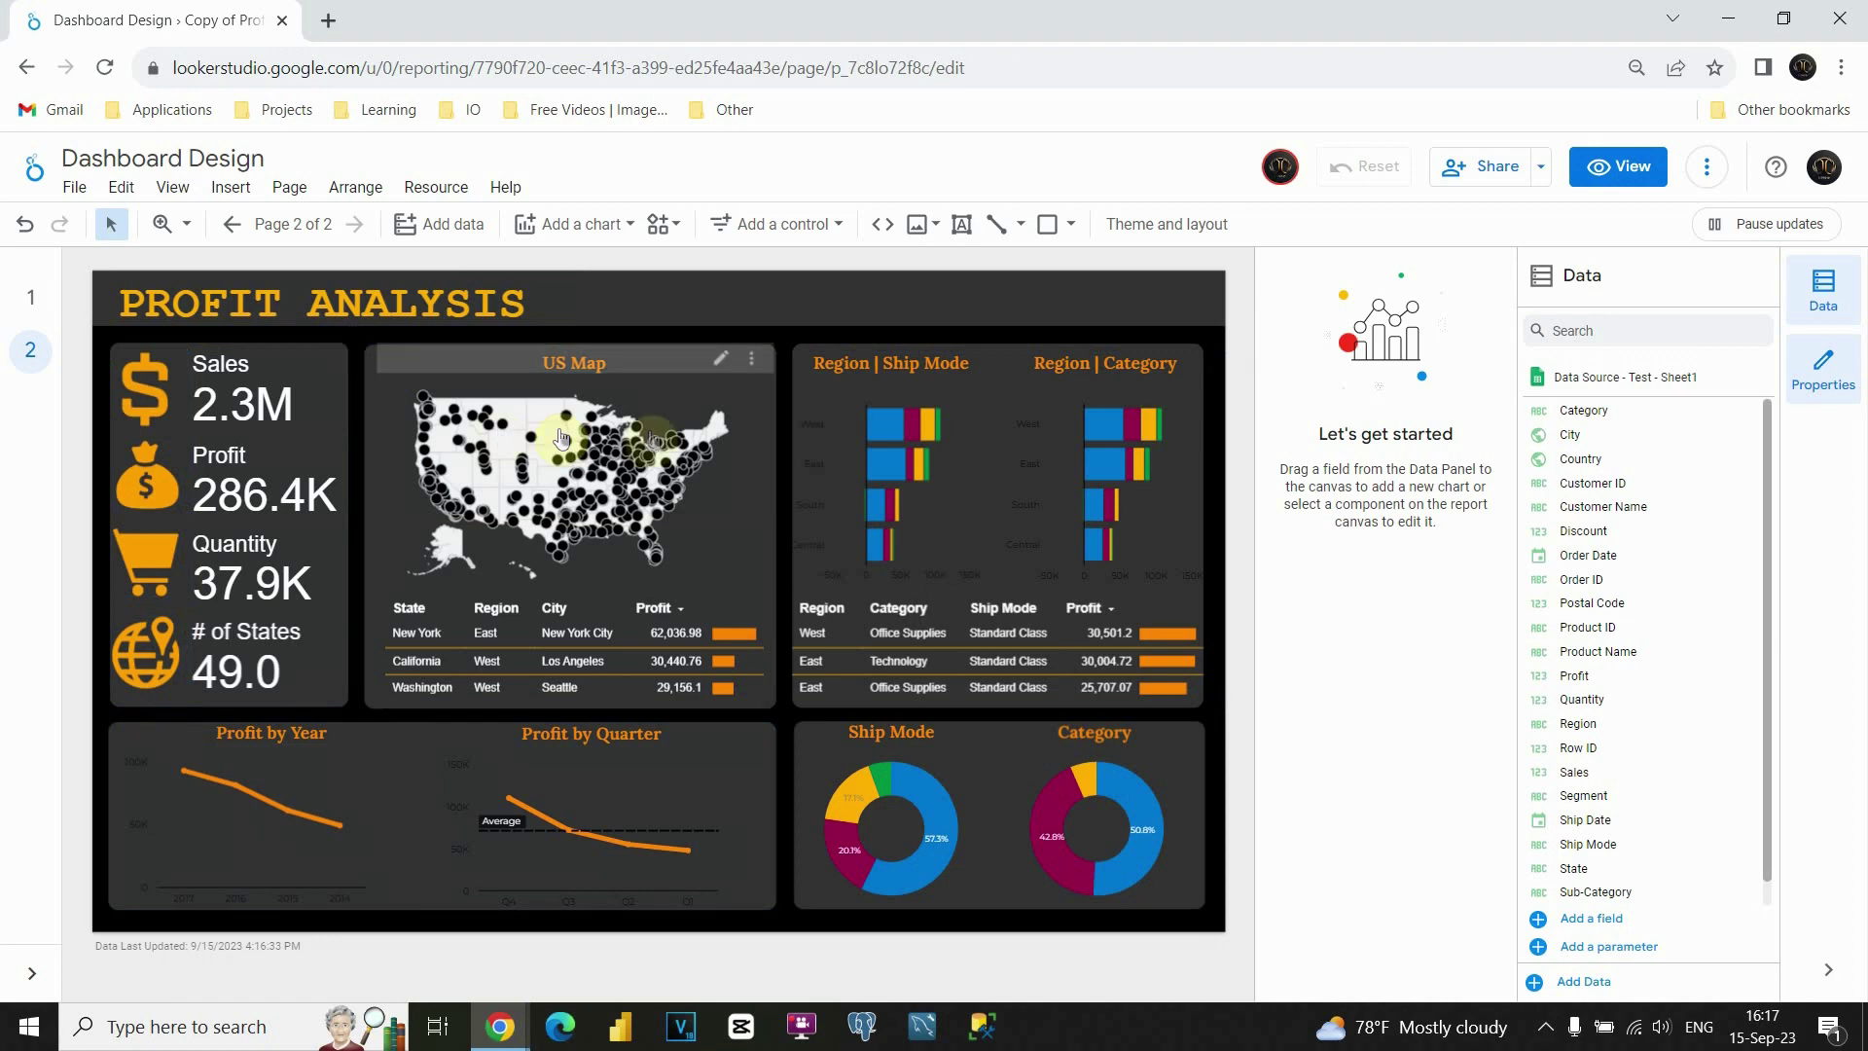
# - Set the three value colors of the US Map geo chart to orange so all of its bubbles match the theme
pyautogui.click(688, 411)
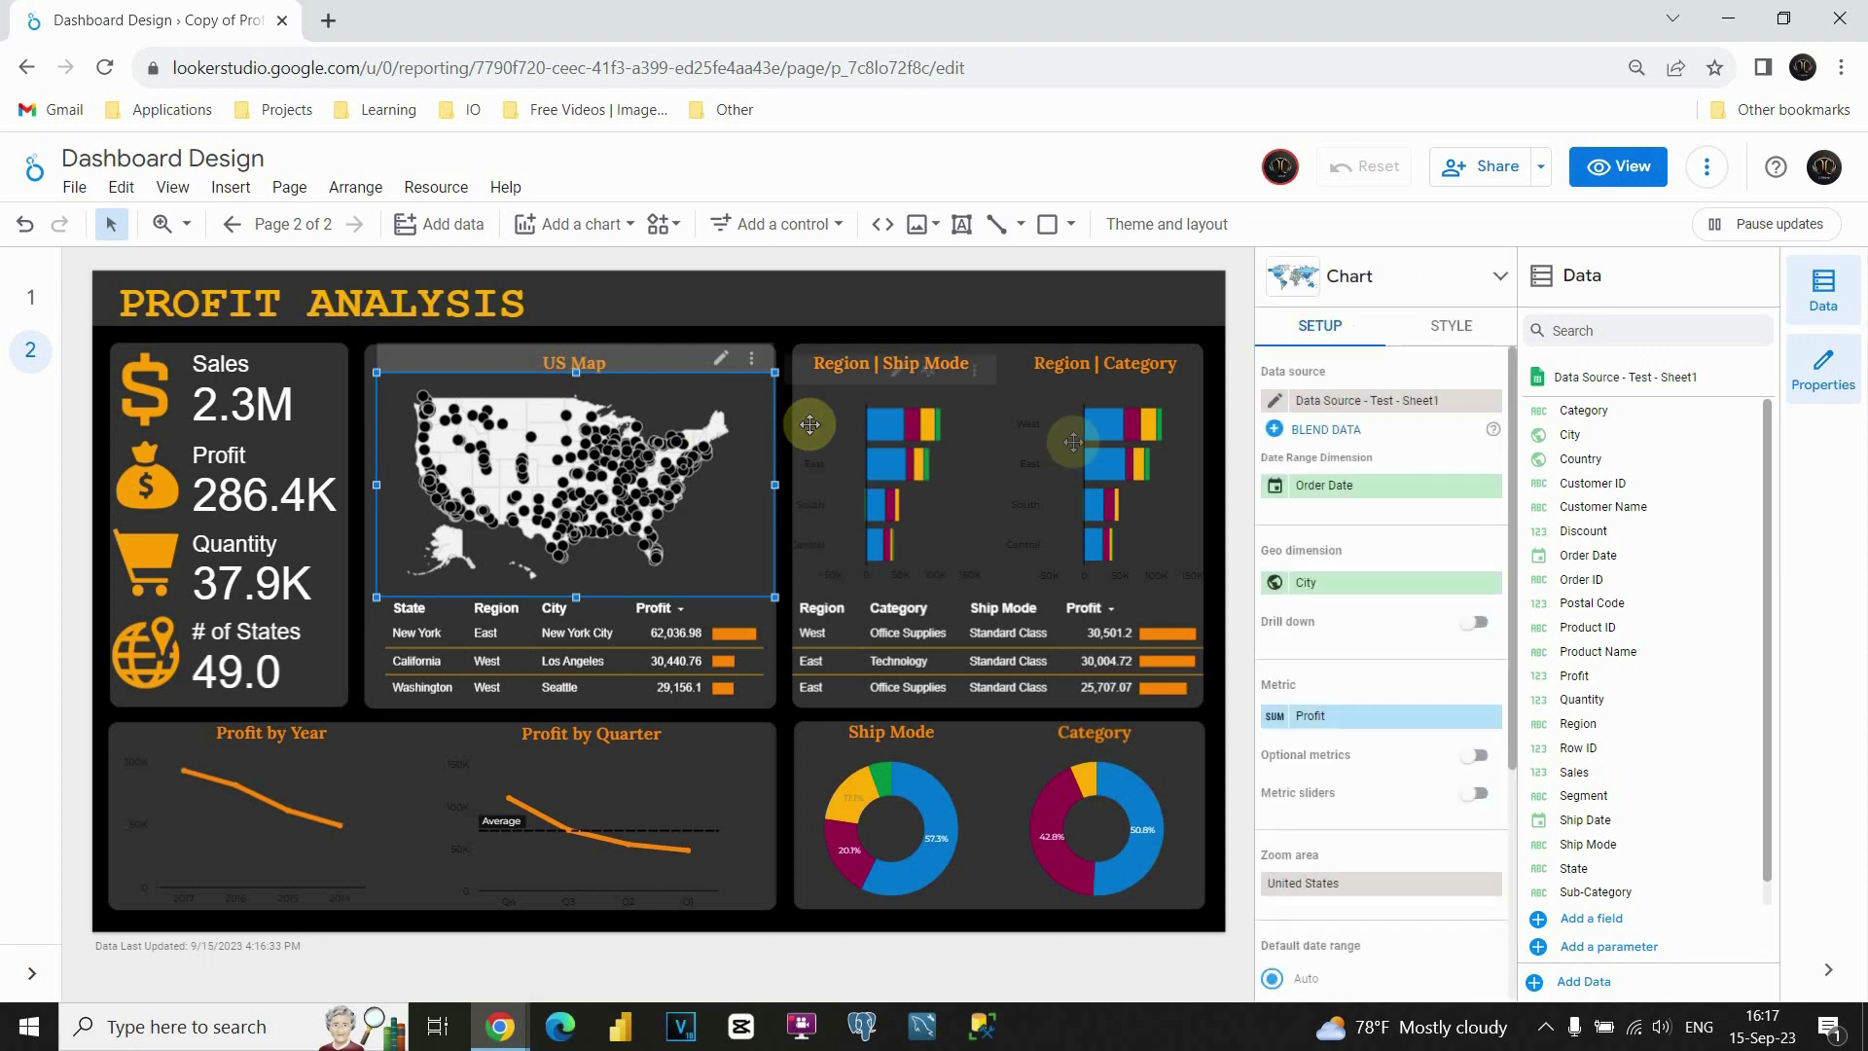
pyautogui.click(1429, 328)
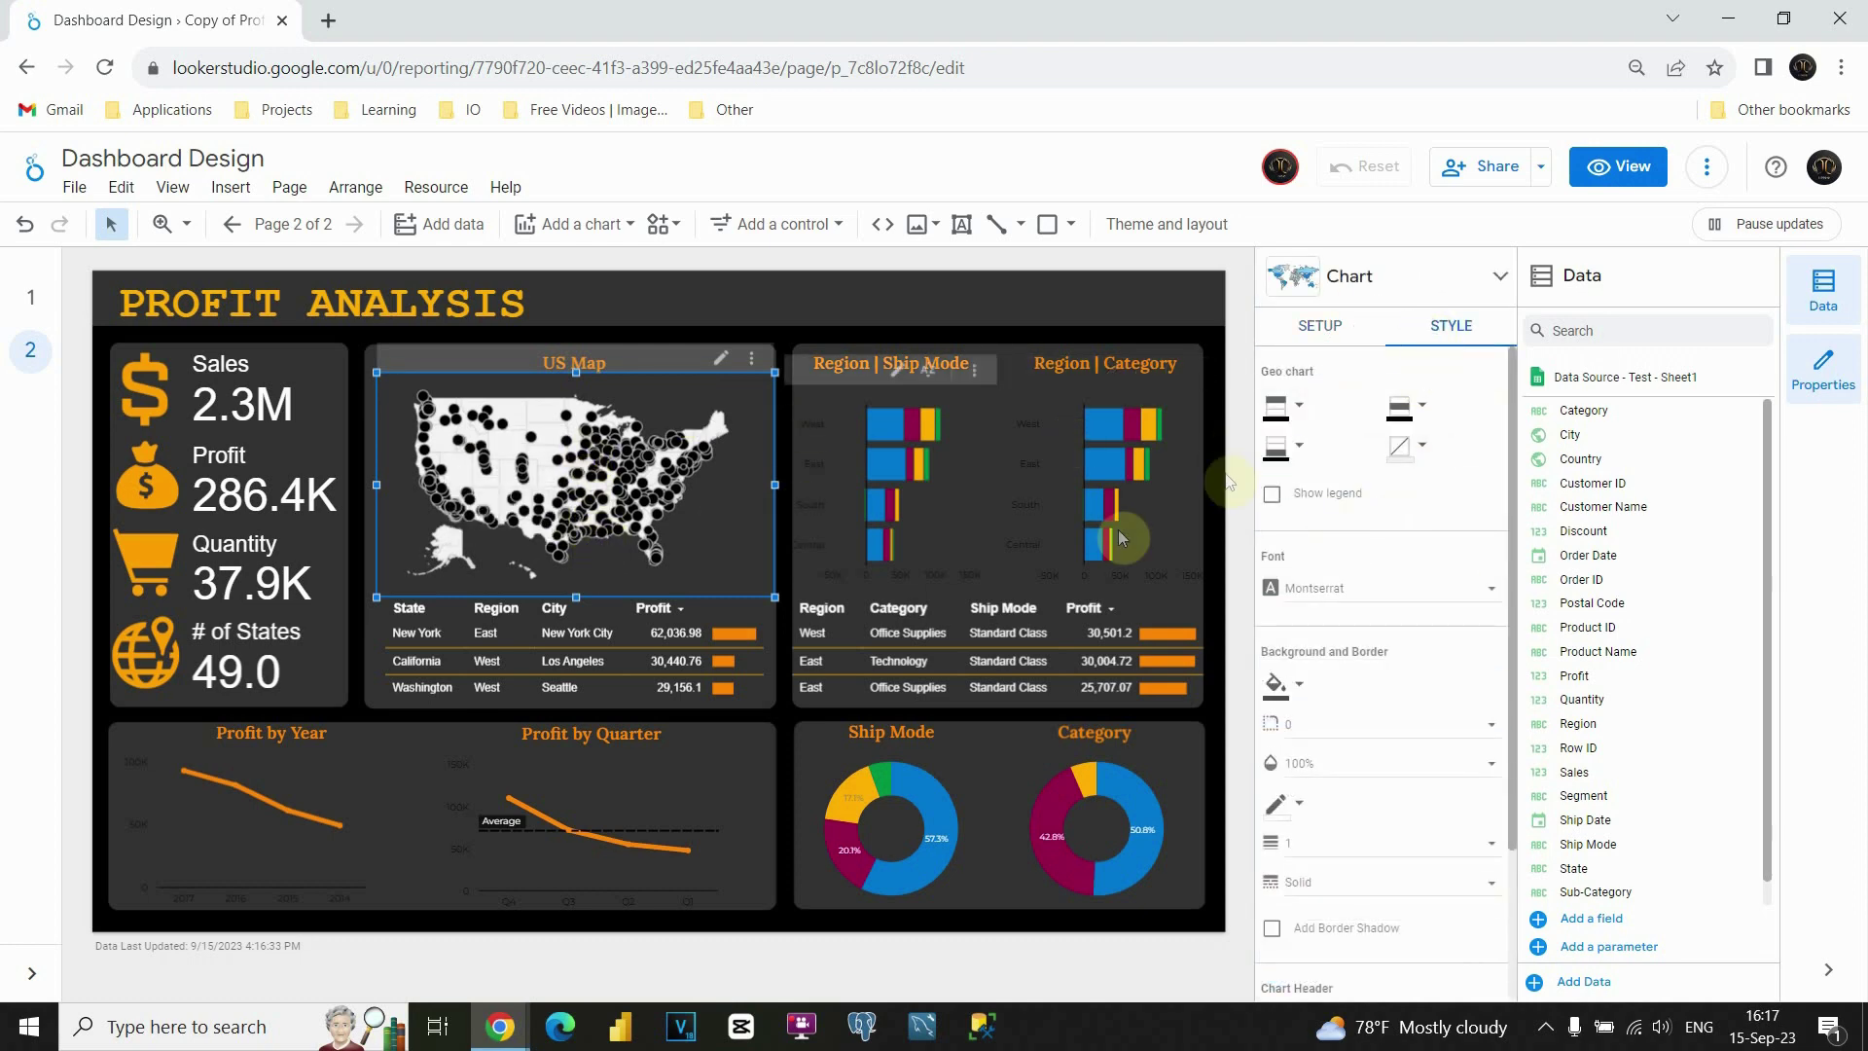
pyautogui.click(1299, 405)
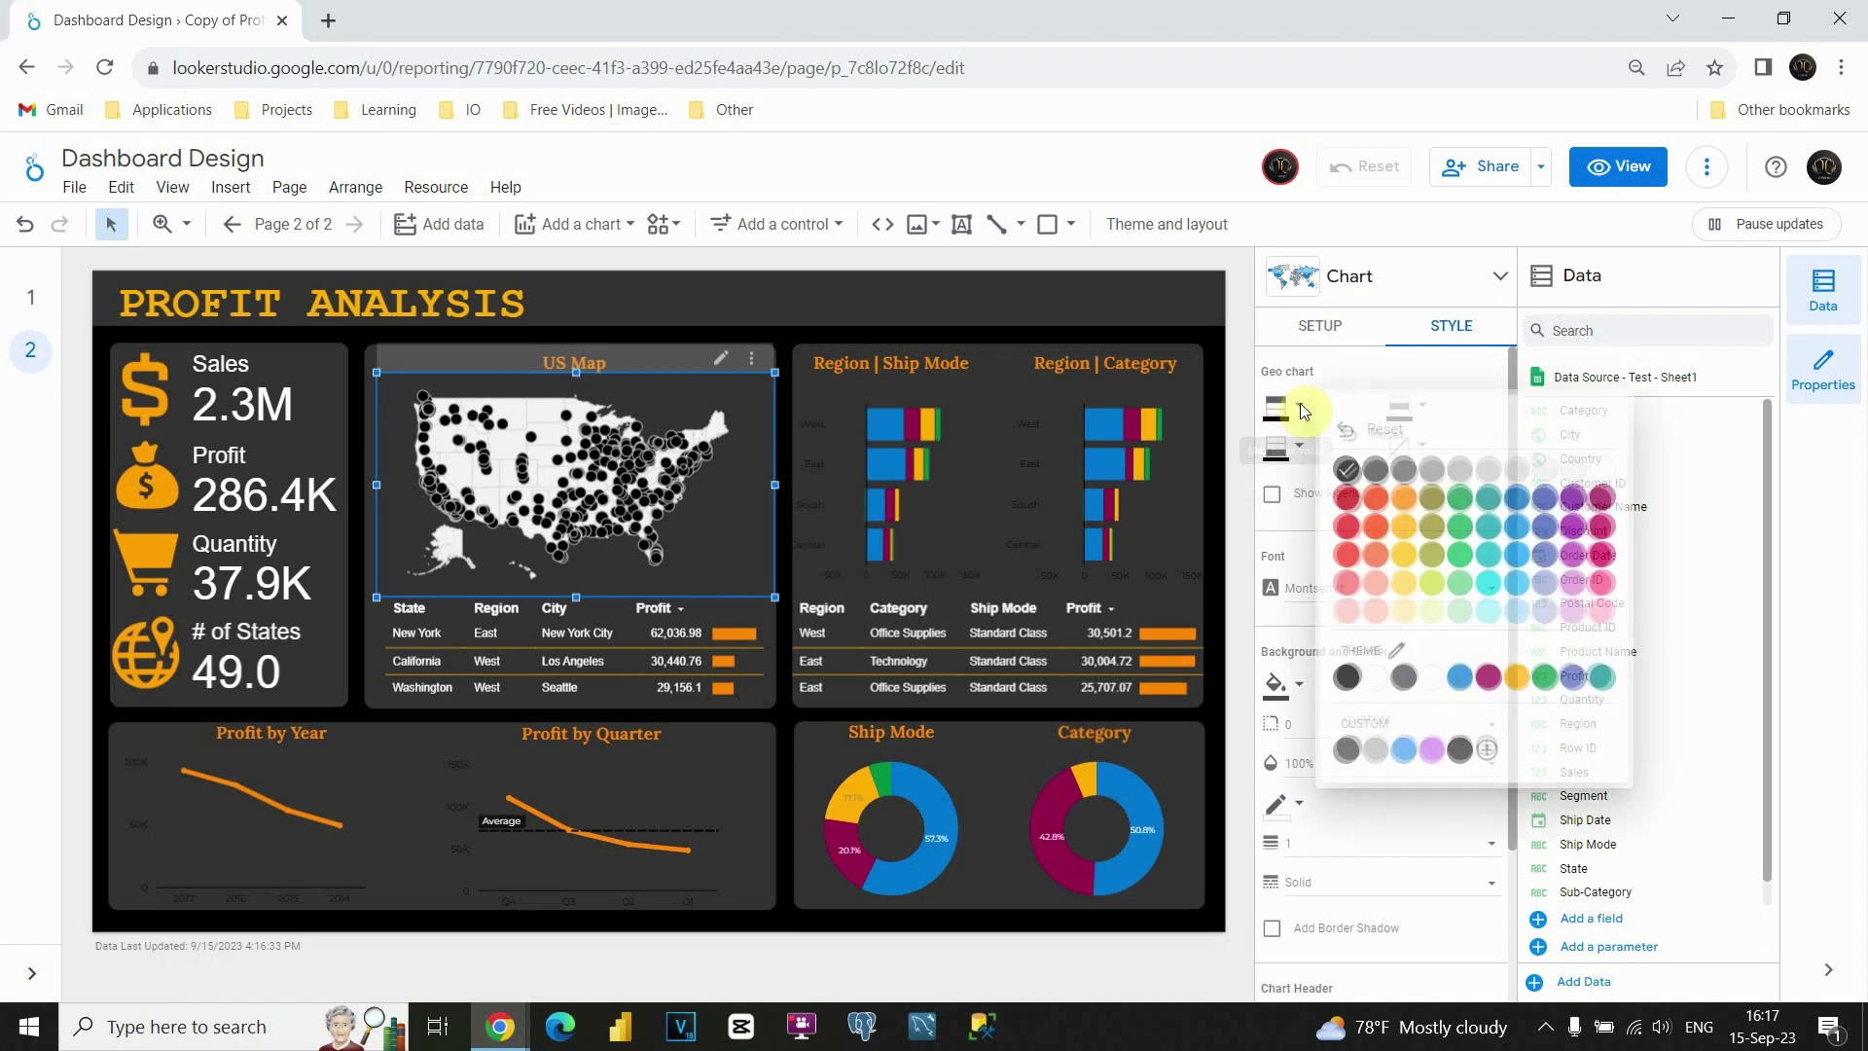
pyautogui.click(1398, 504)
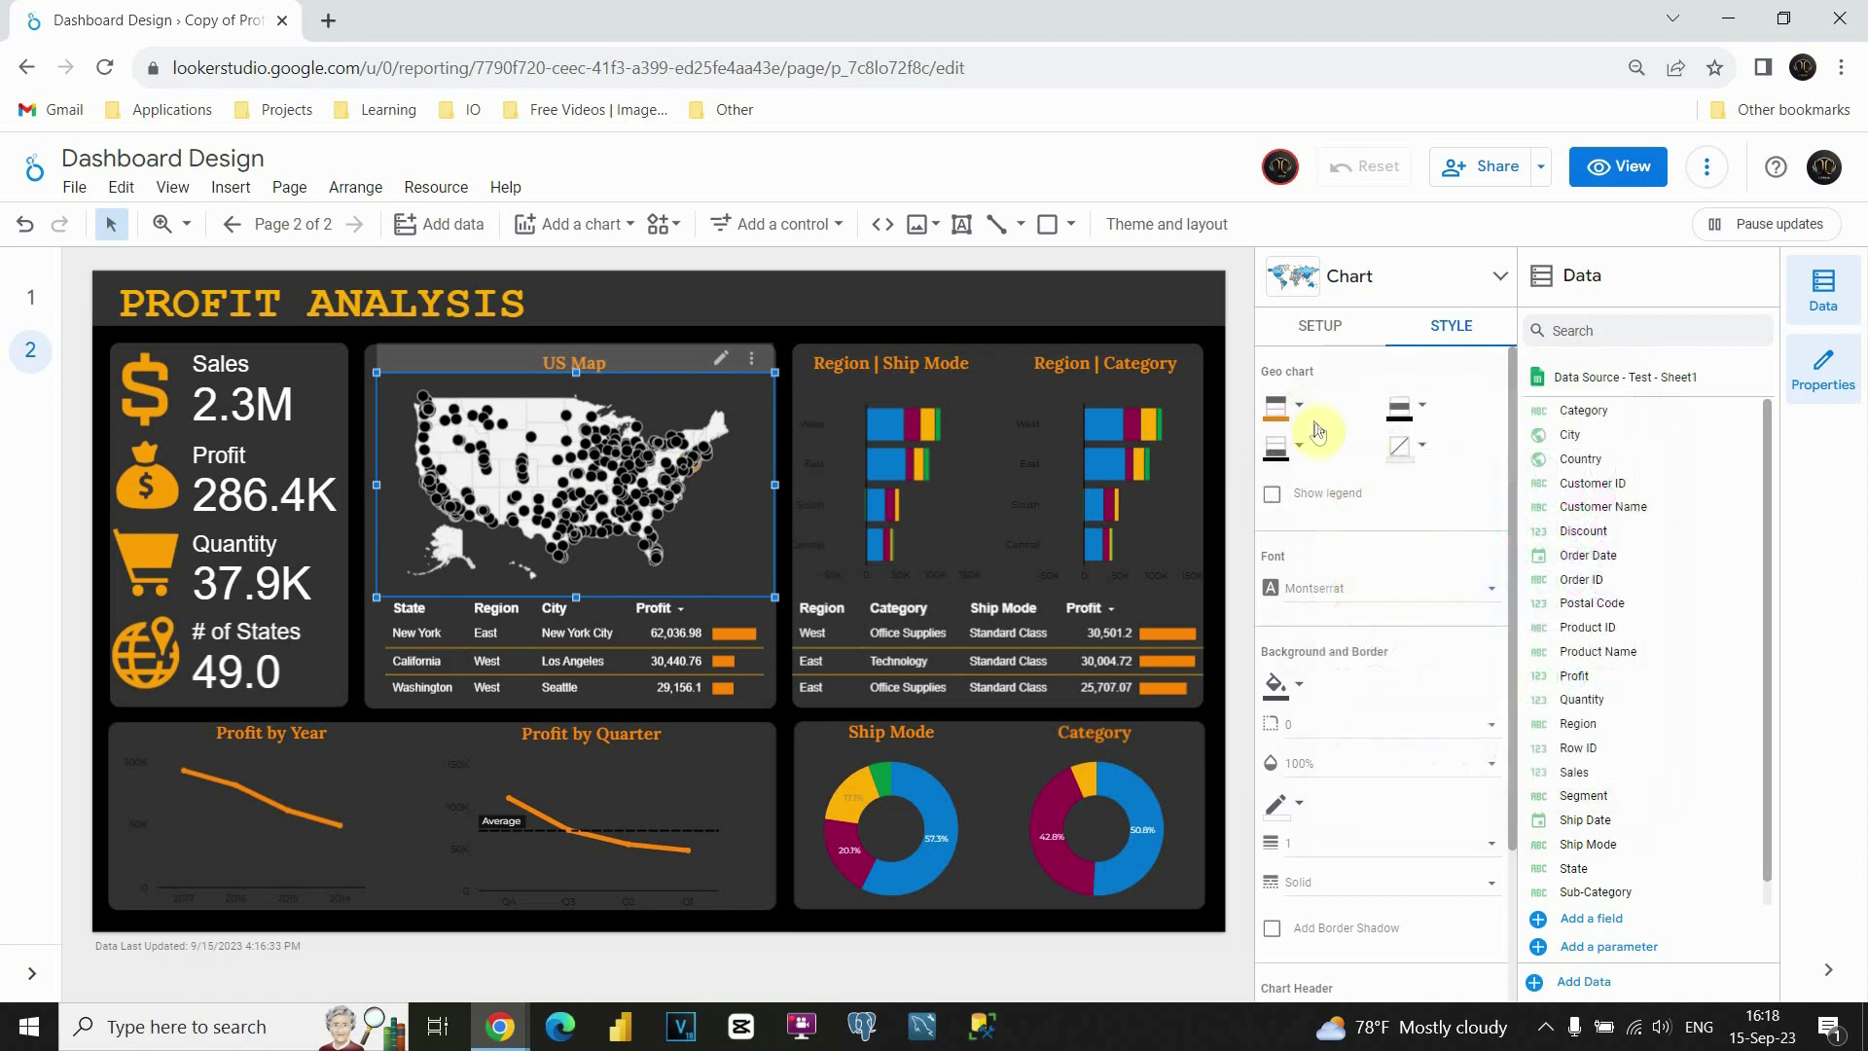
pyautogui.click(1426, 407)
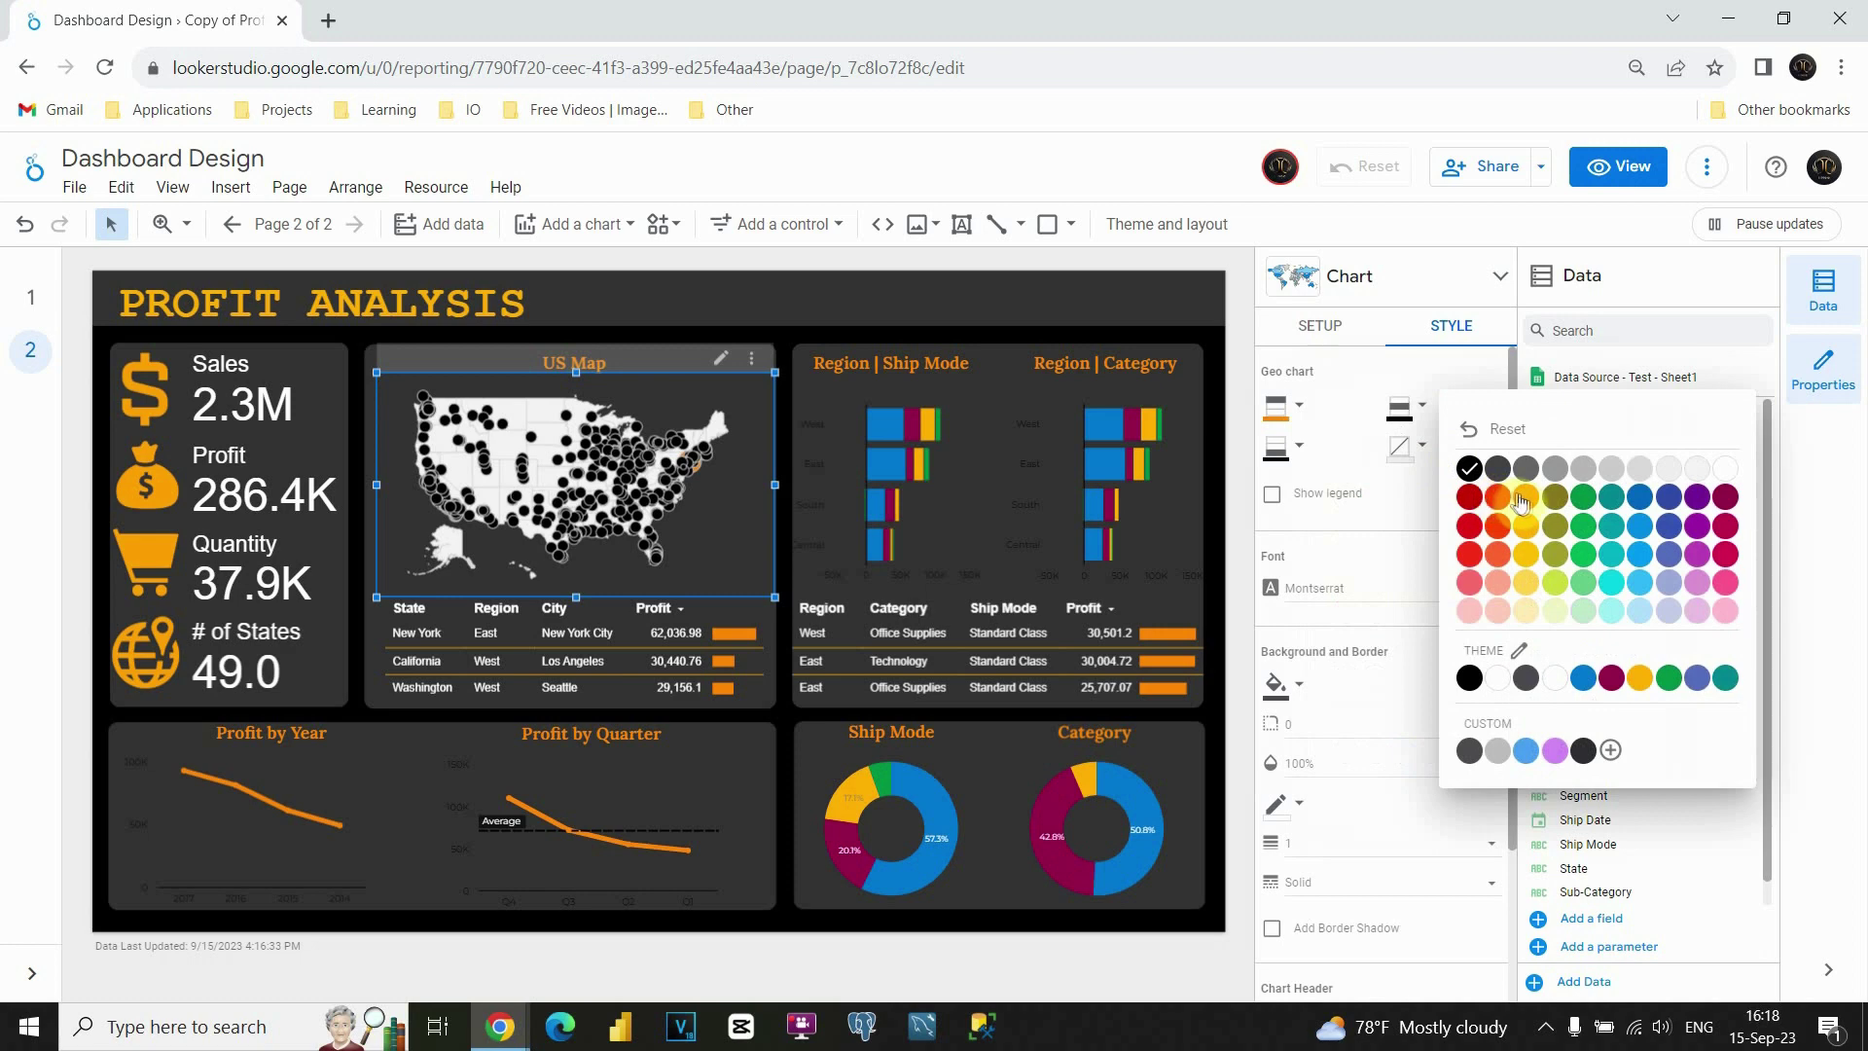
pyautogui.click(1523, 499)
pyautogui.click(1294, 448)
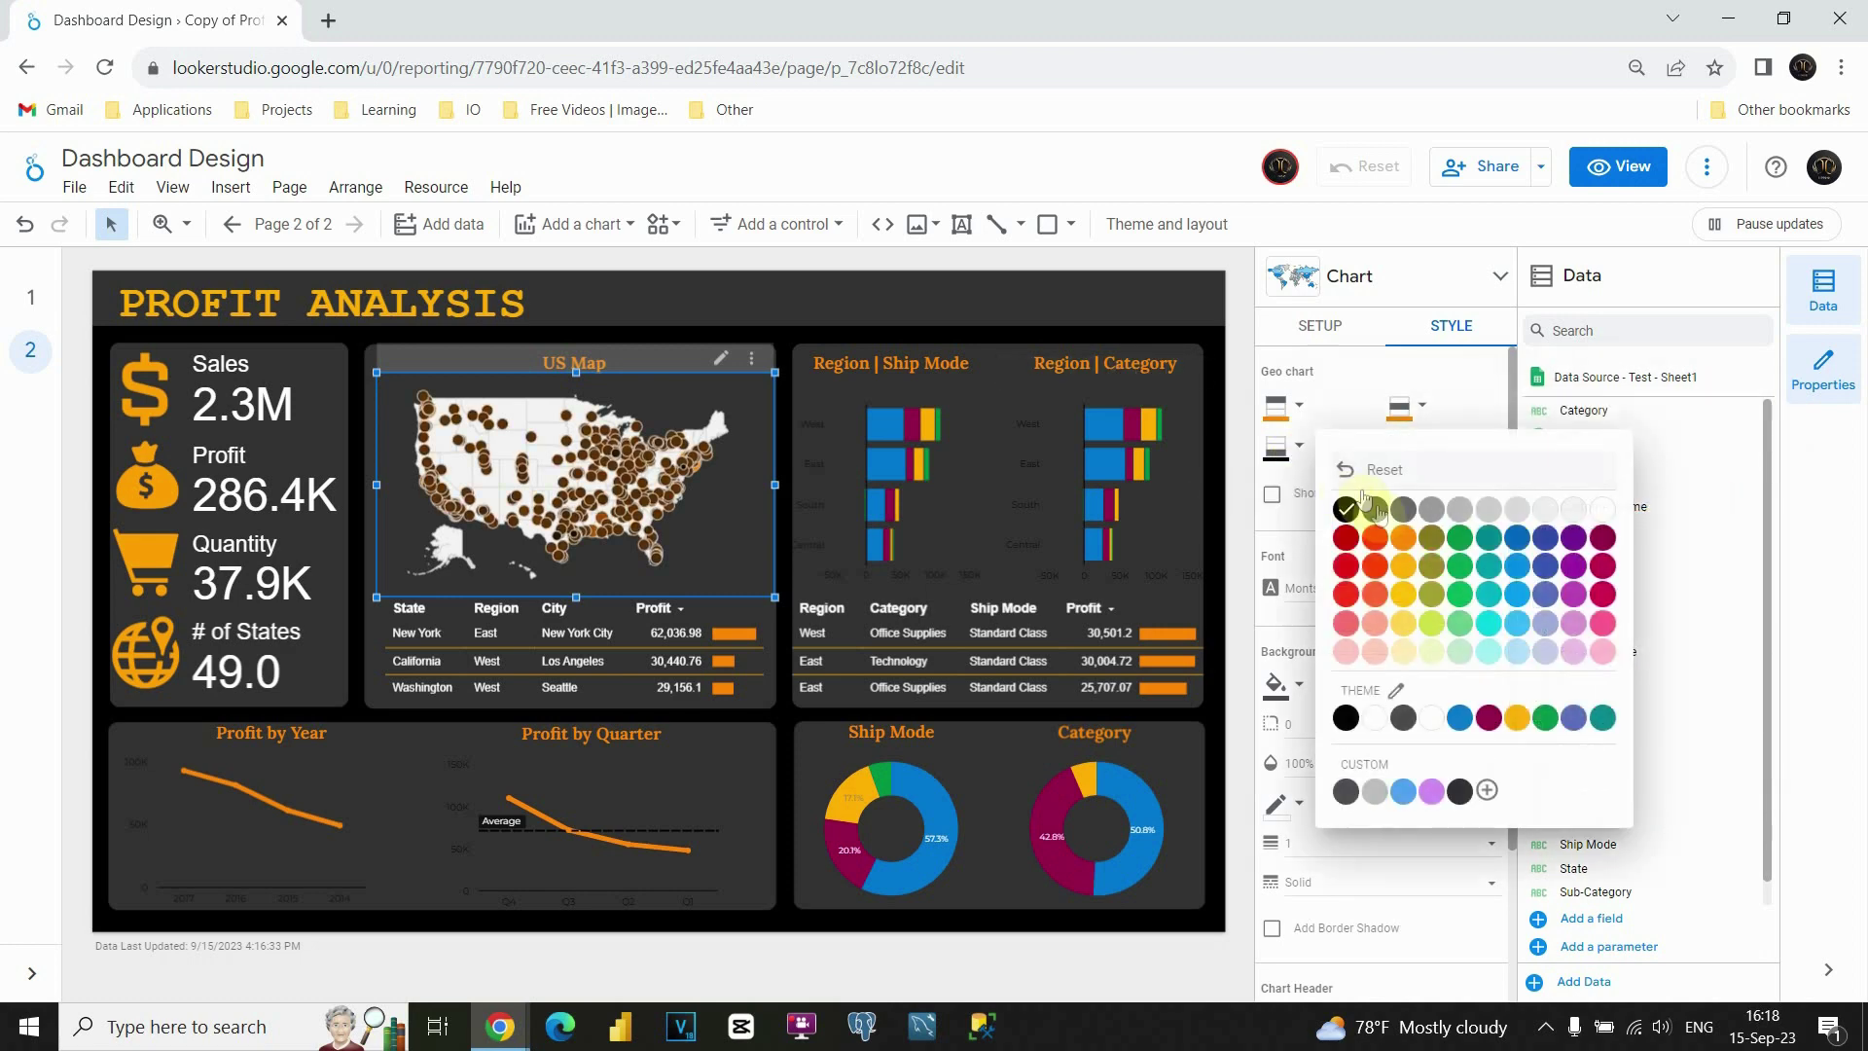
pyautogui.click(1401, 537)
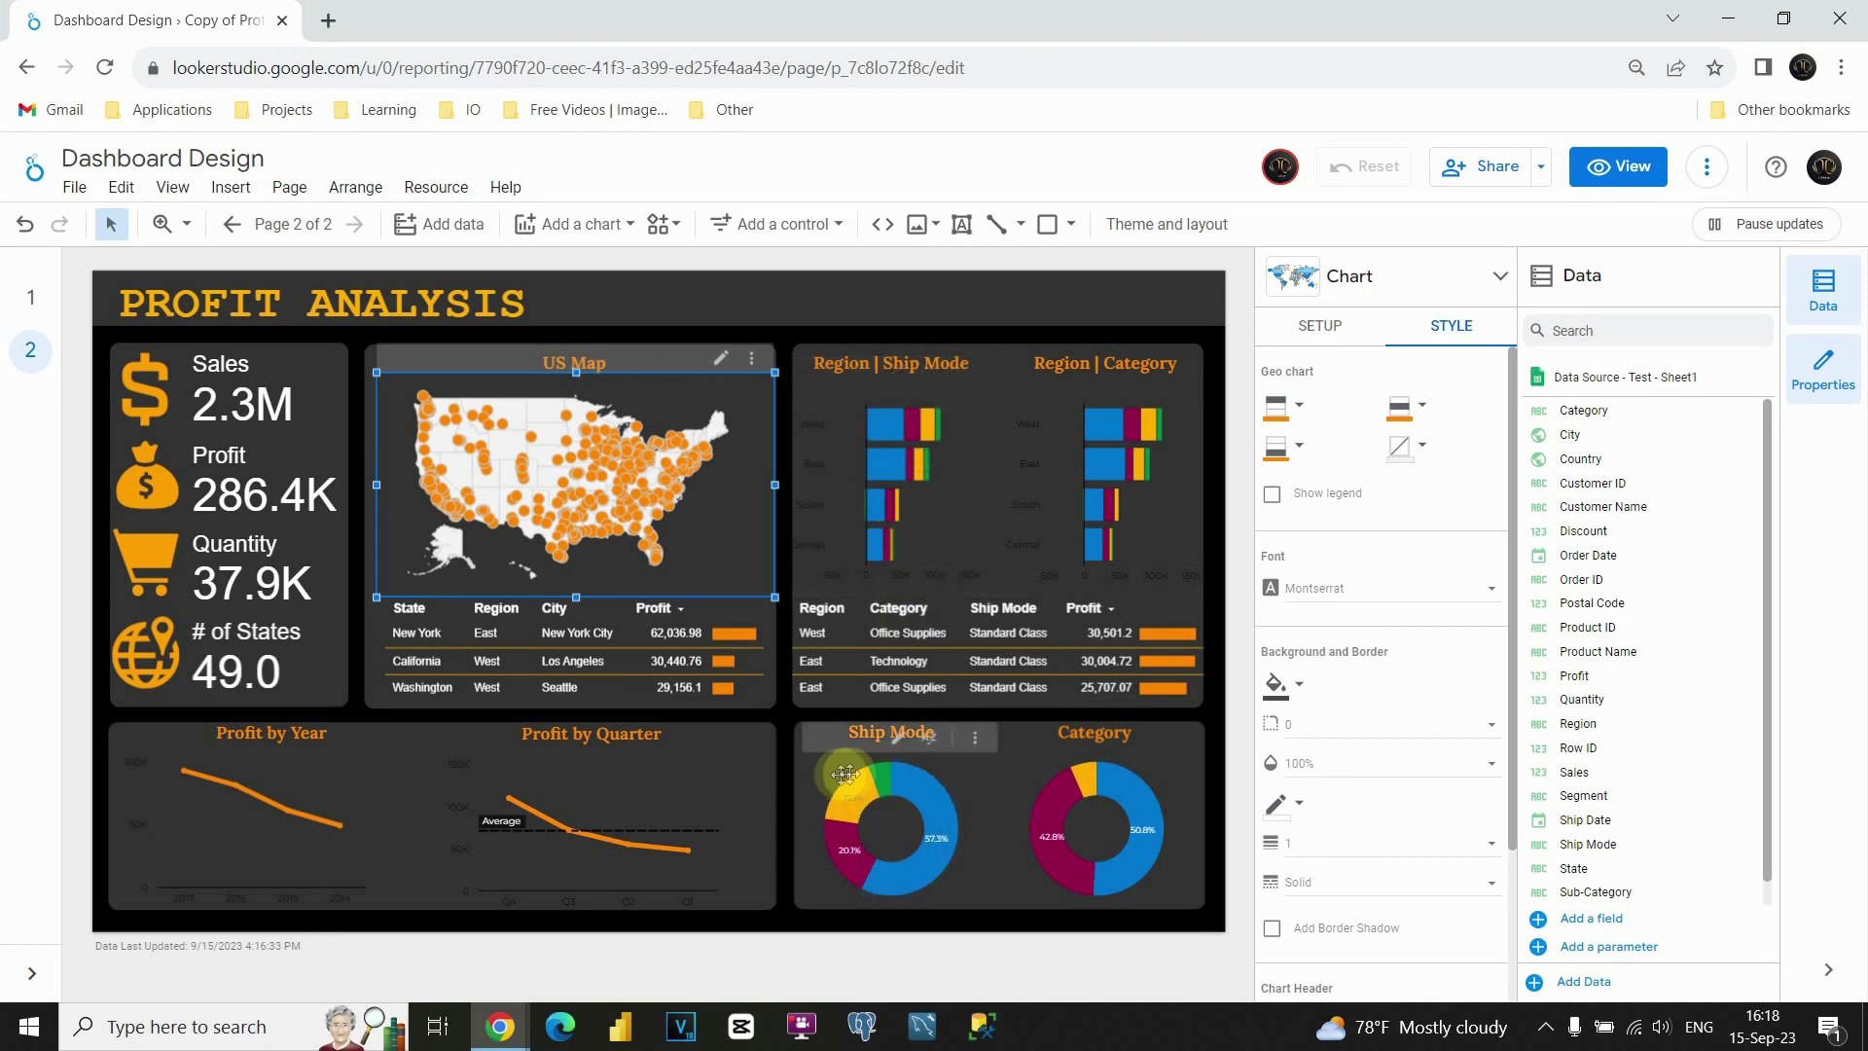
# - Color the Region | Ship Mode and Region | Category bar charts by single color
pyautogui.click(993, 428)
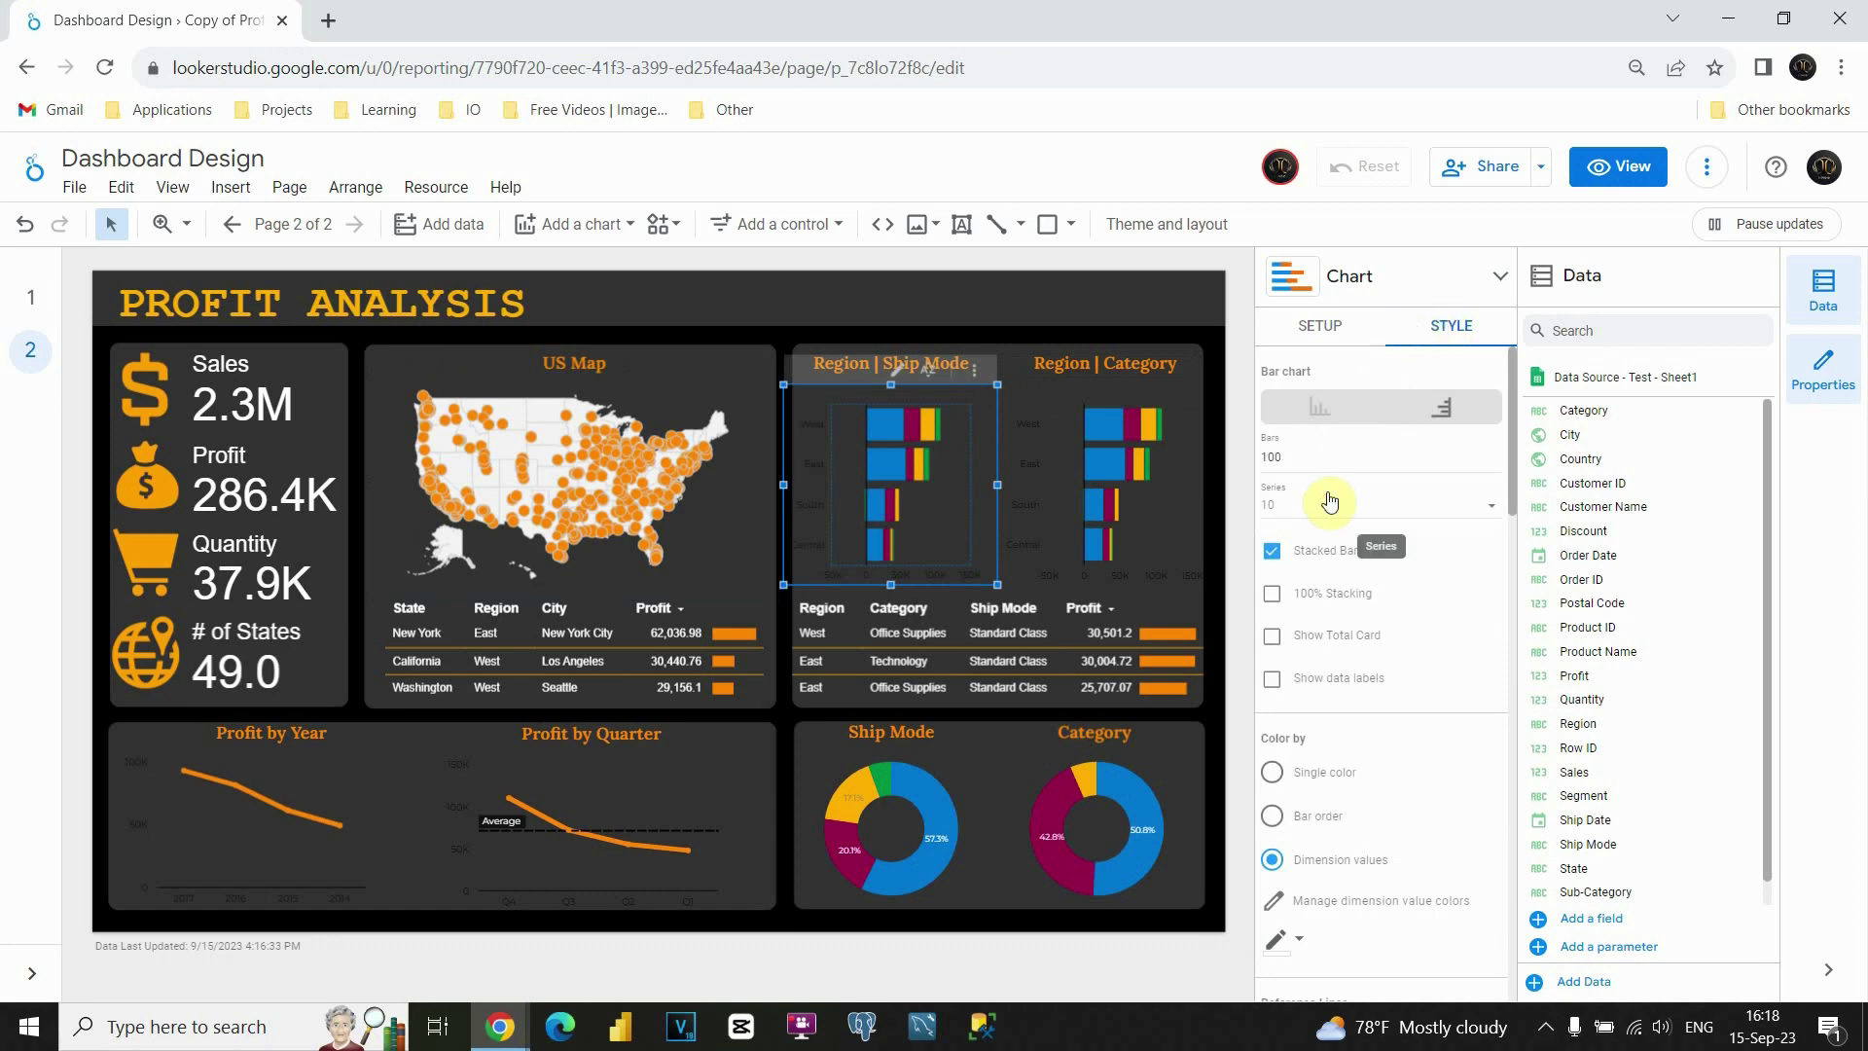
pyautogui.scroll(-1, 1323, 494)
pyautogui.scroll(-1, 1325, 493)
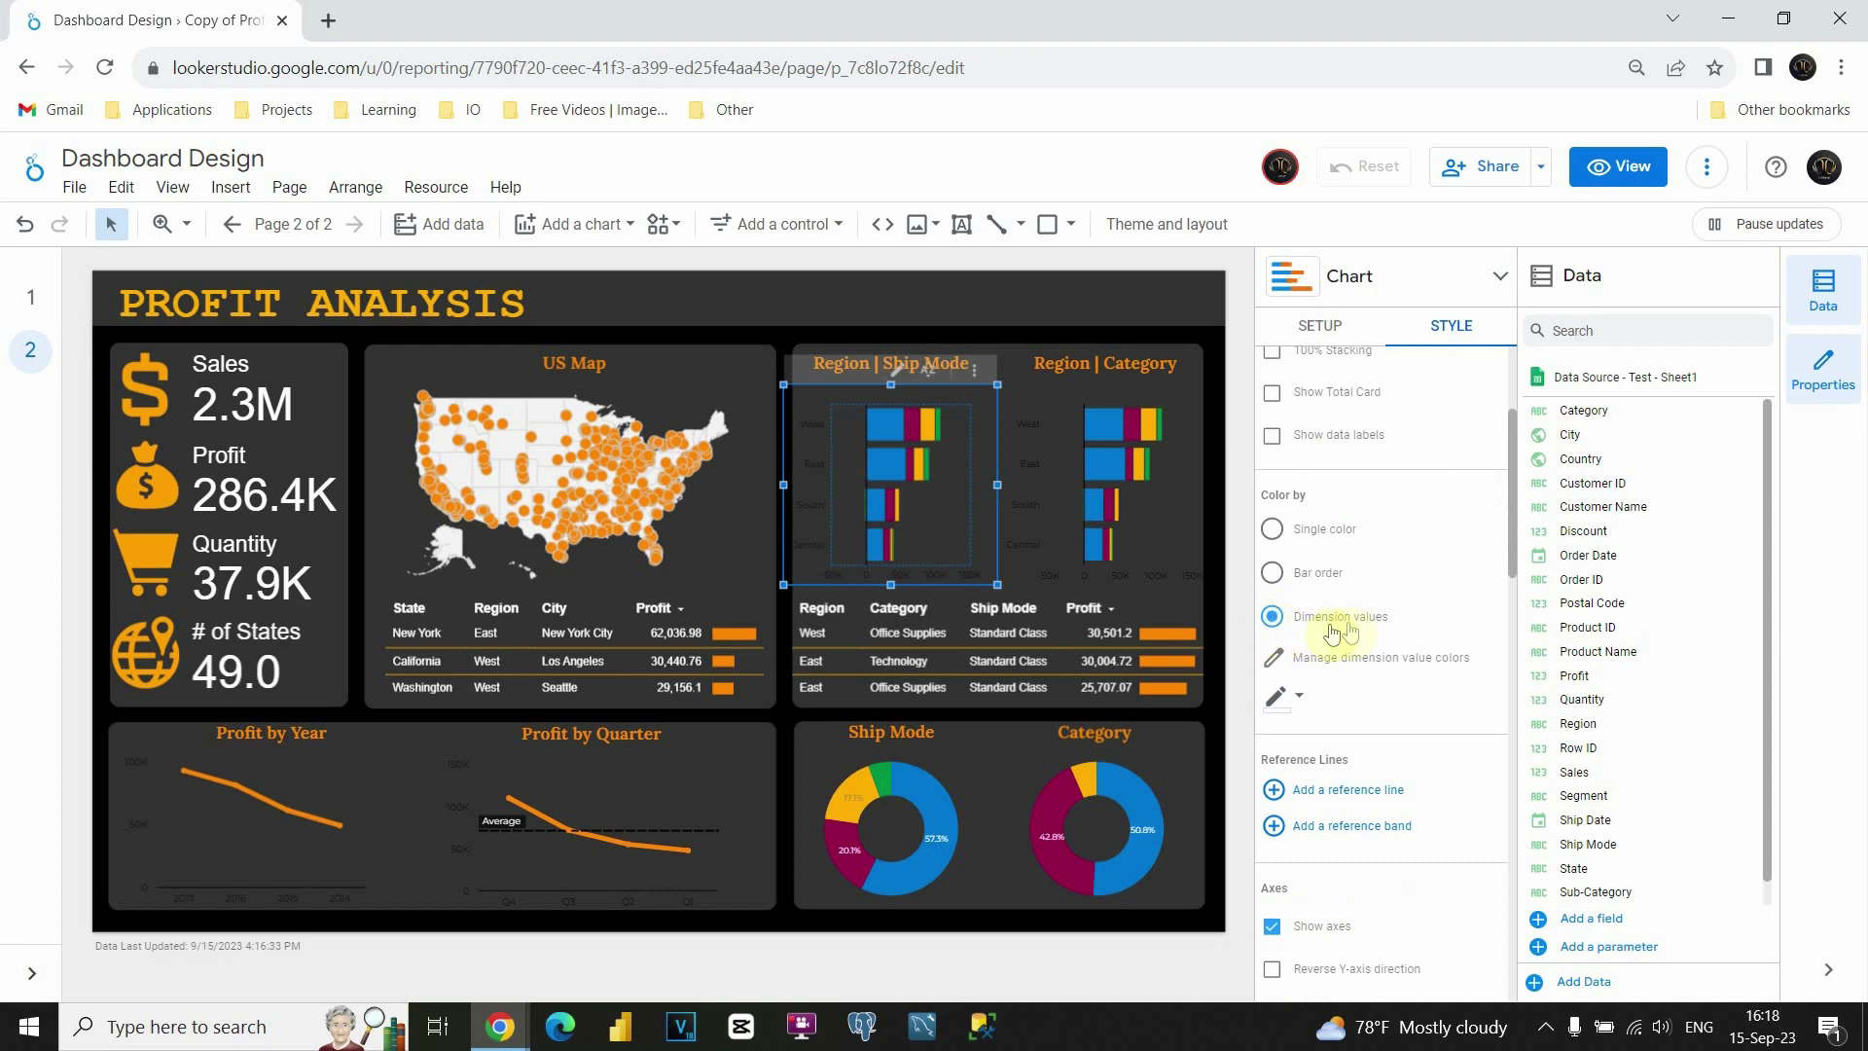
pyautogui.click(1274, 531)
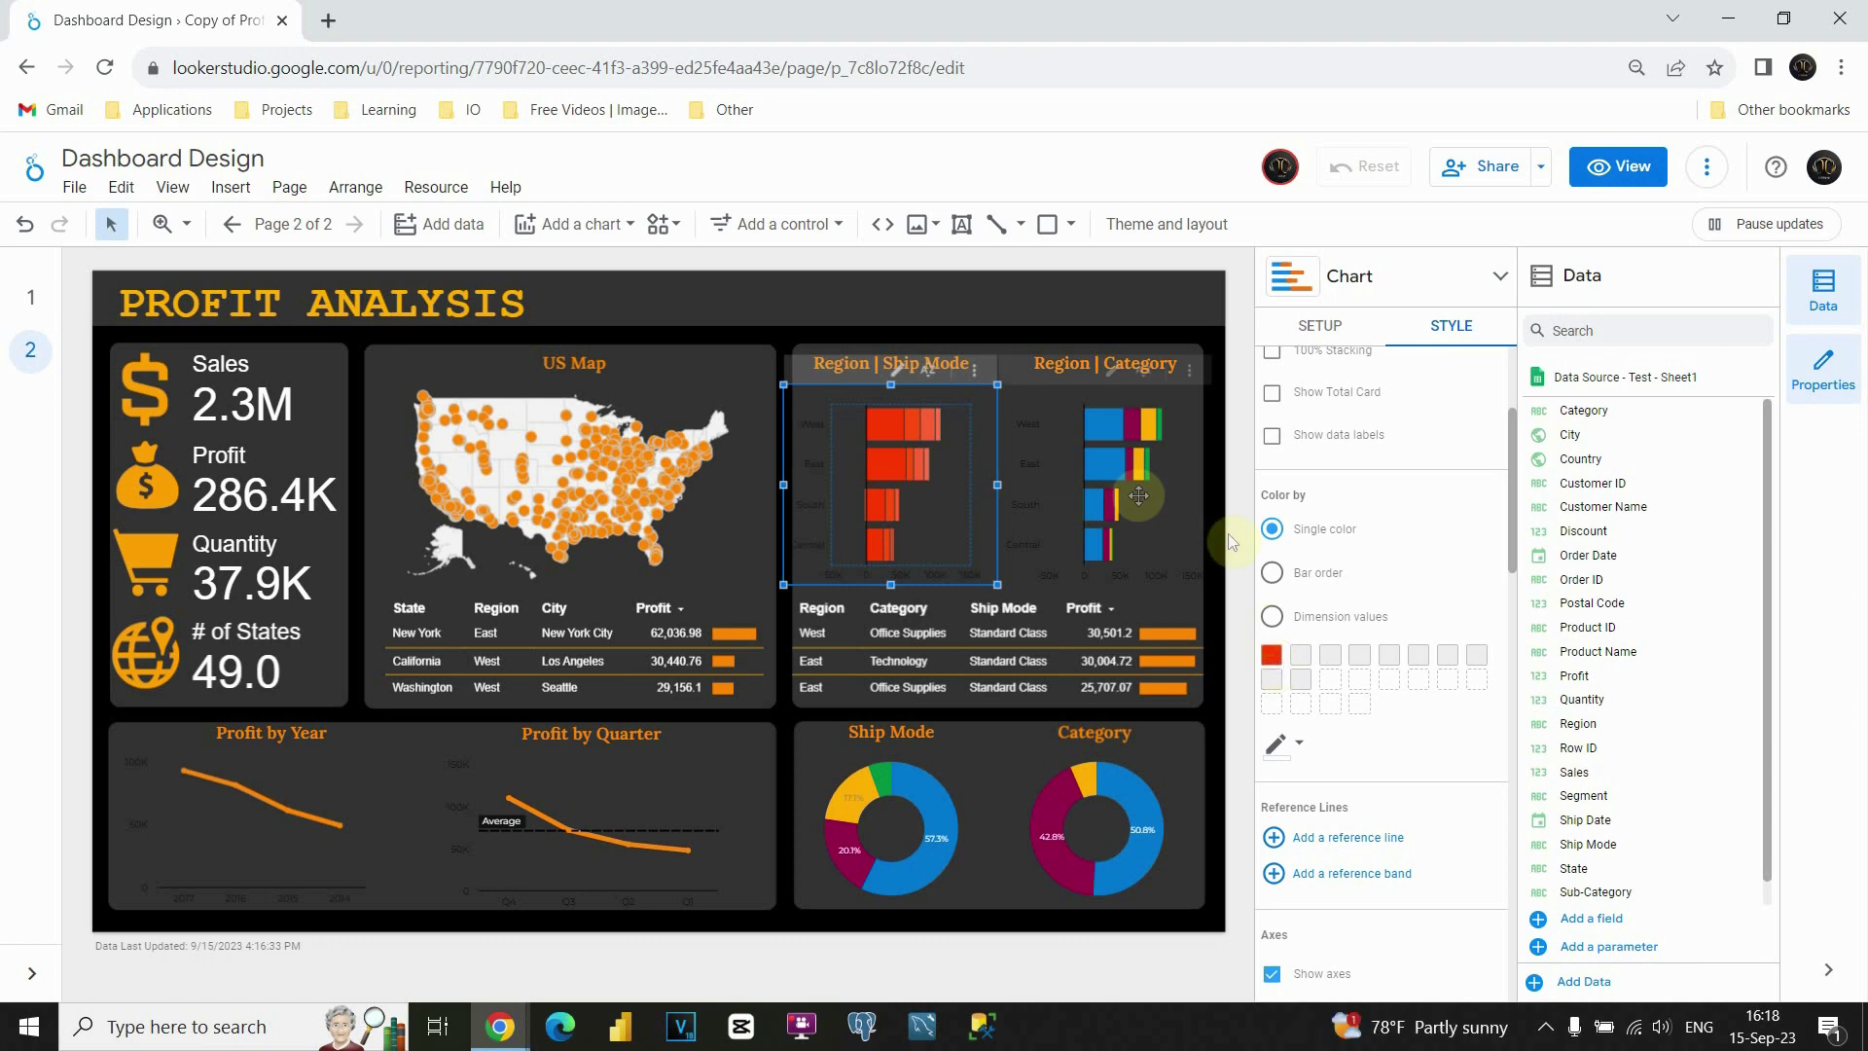
pyautogui.click(1054, 427)
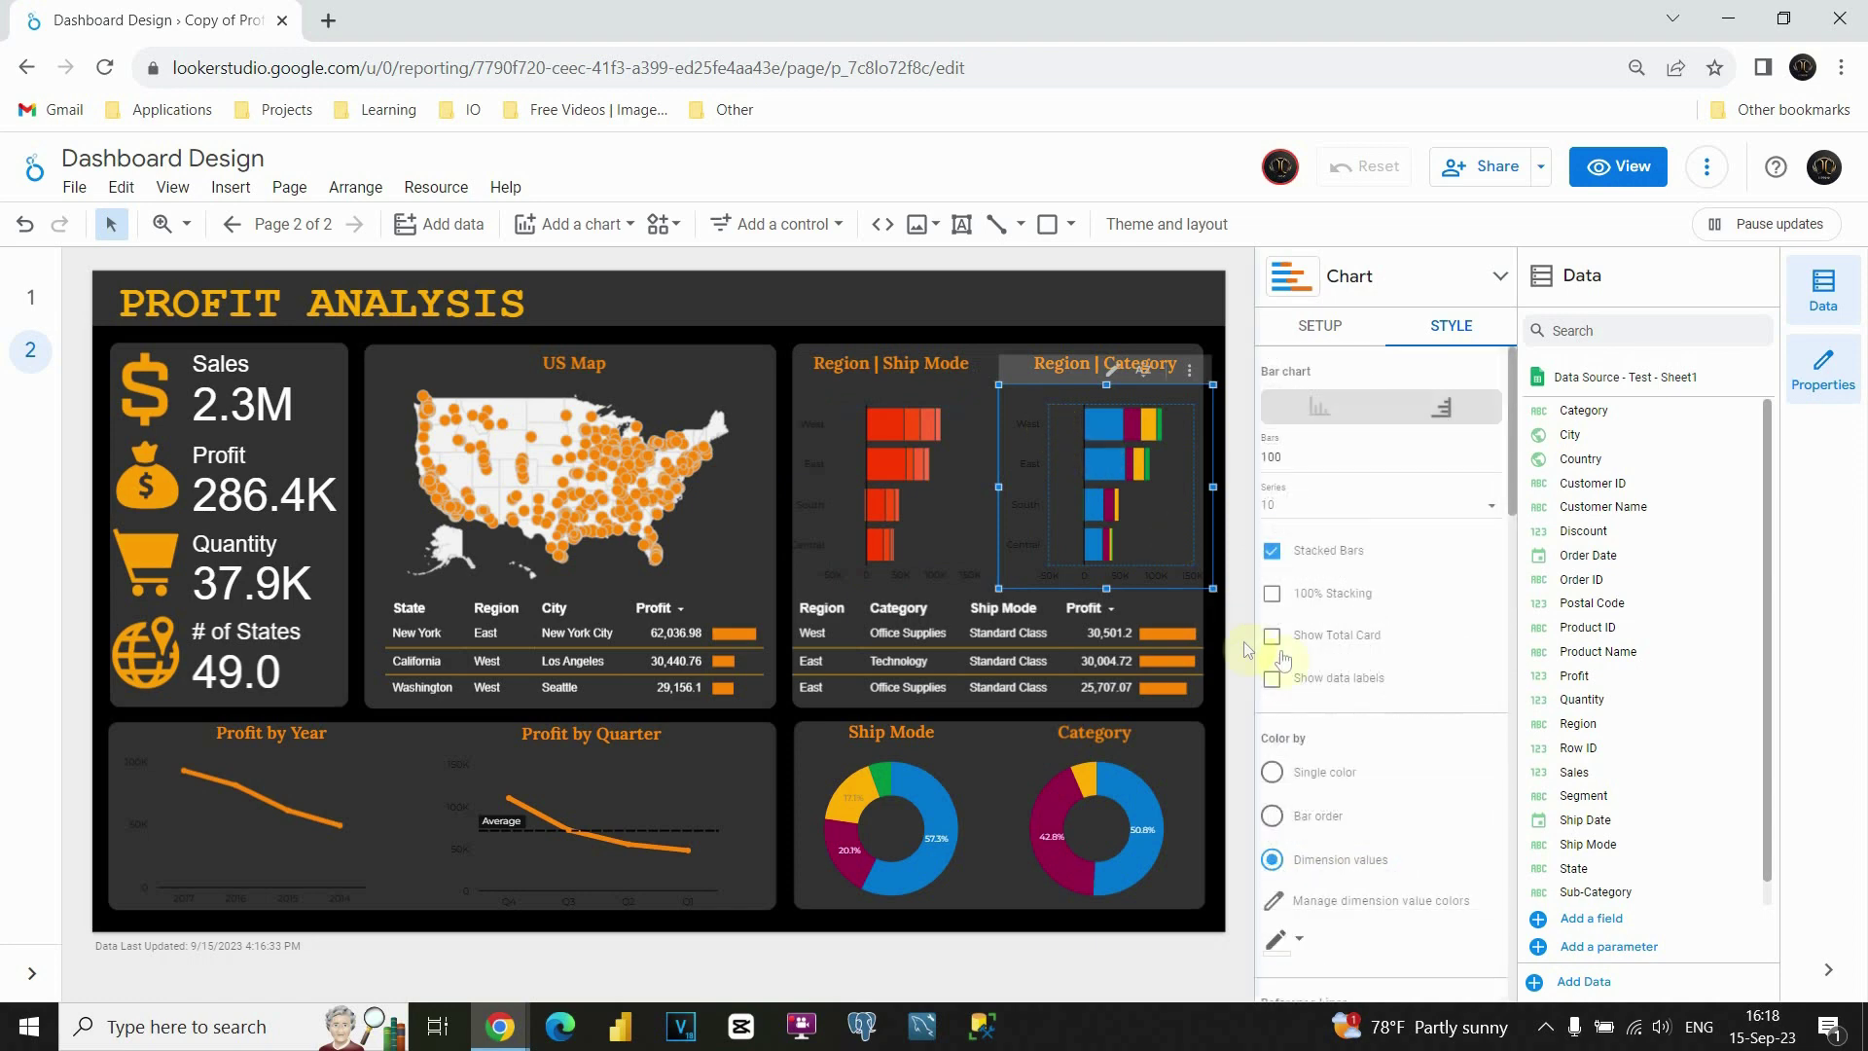
pyautogui.scroll(-1, 1284, 664)
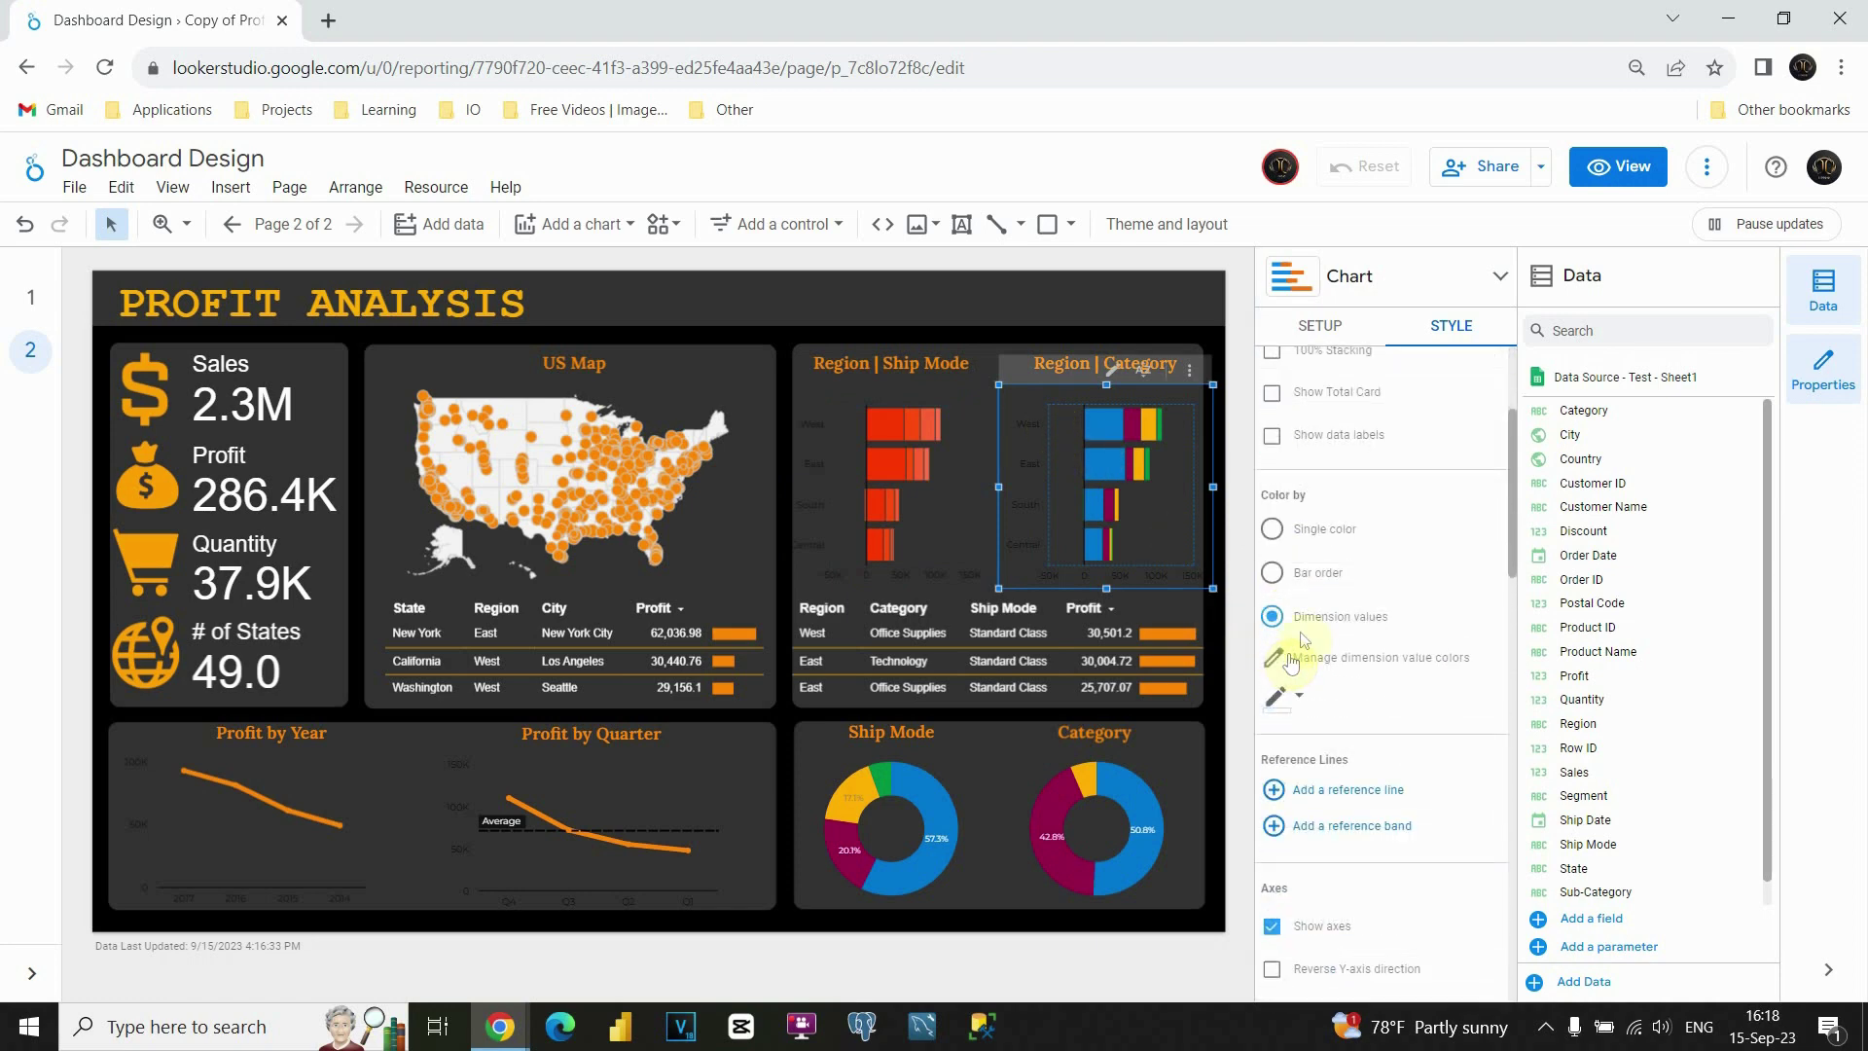
pyautogui.click(1270, 533)
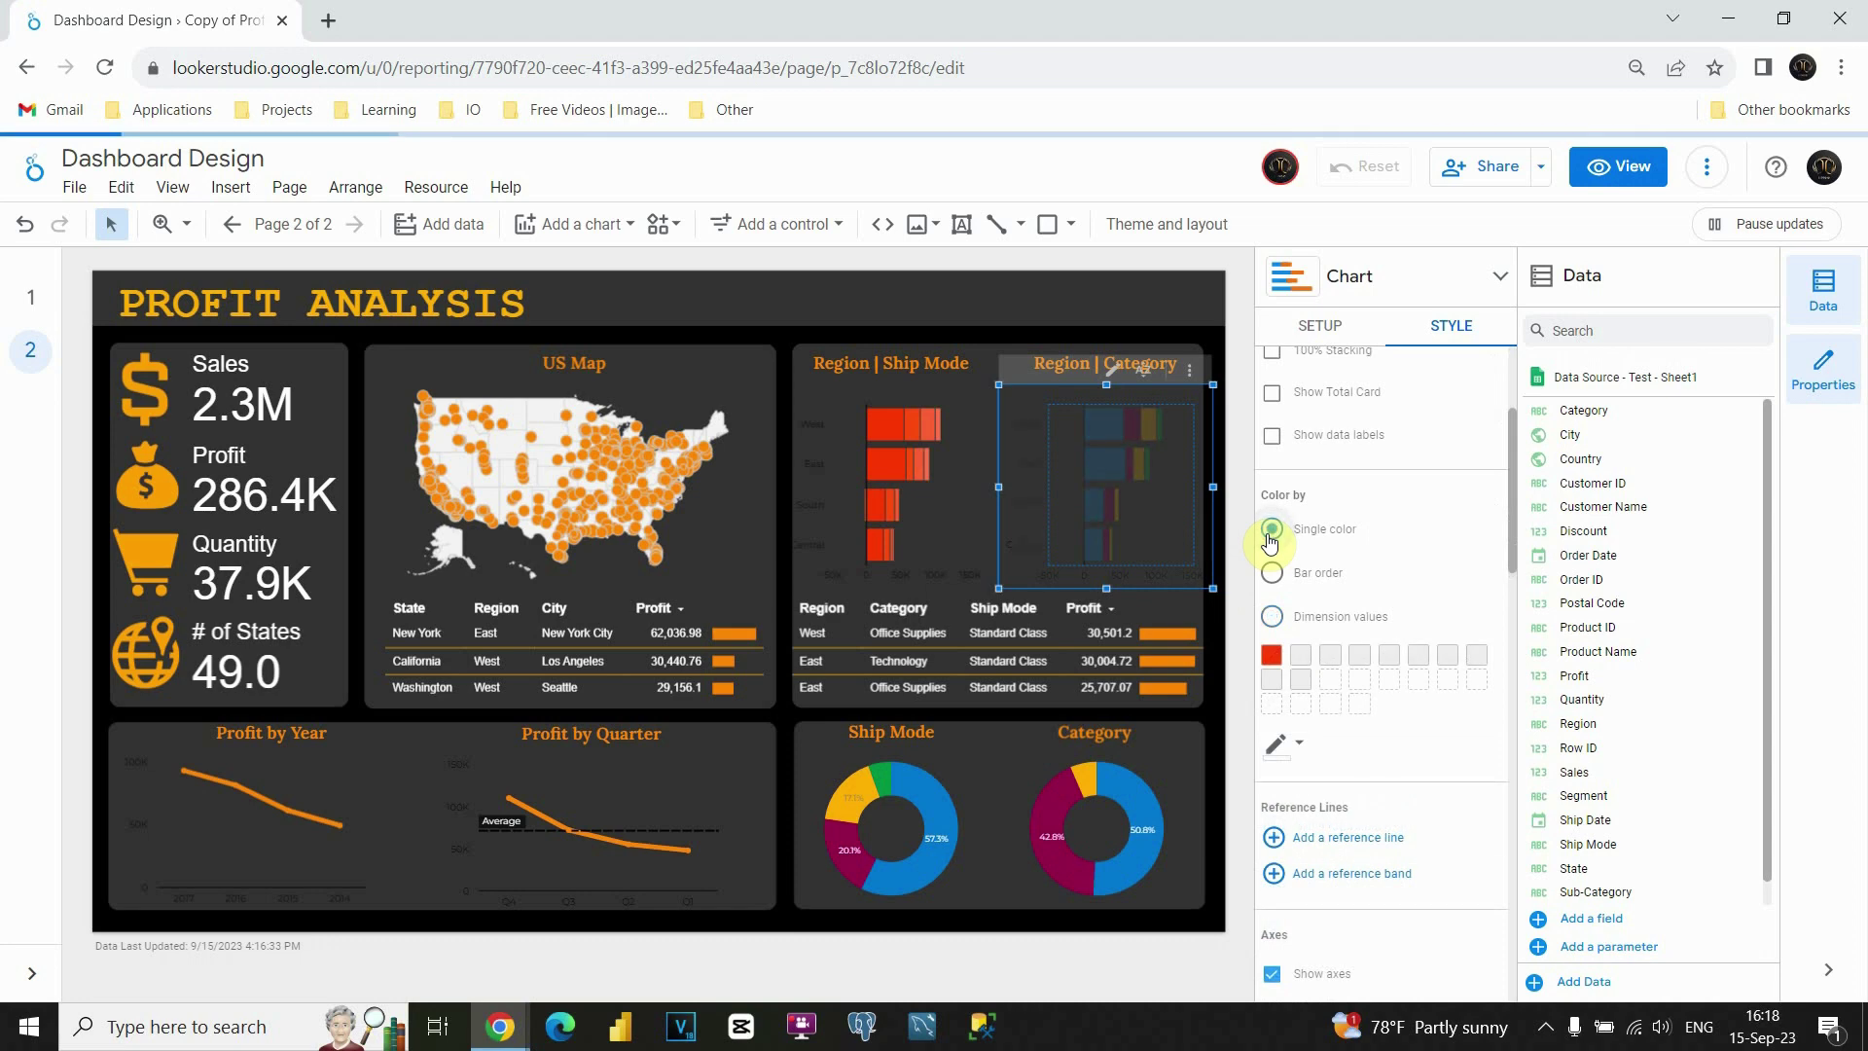
# - Color the Ship Mode and Category donut charts by single color
pyautogui.click(964, 769)
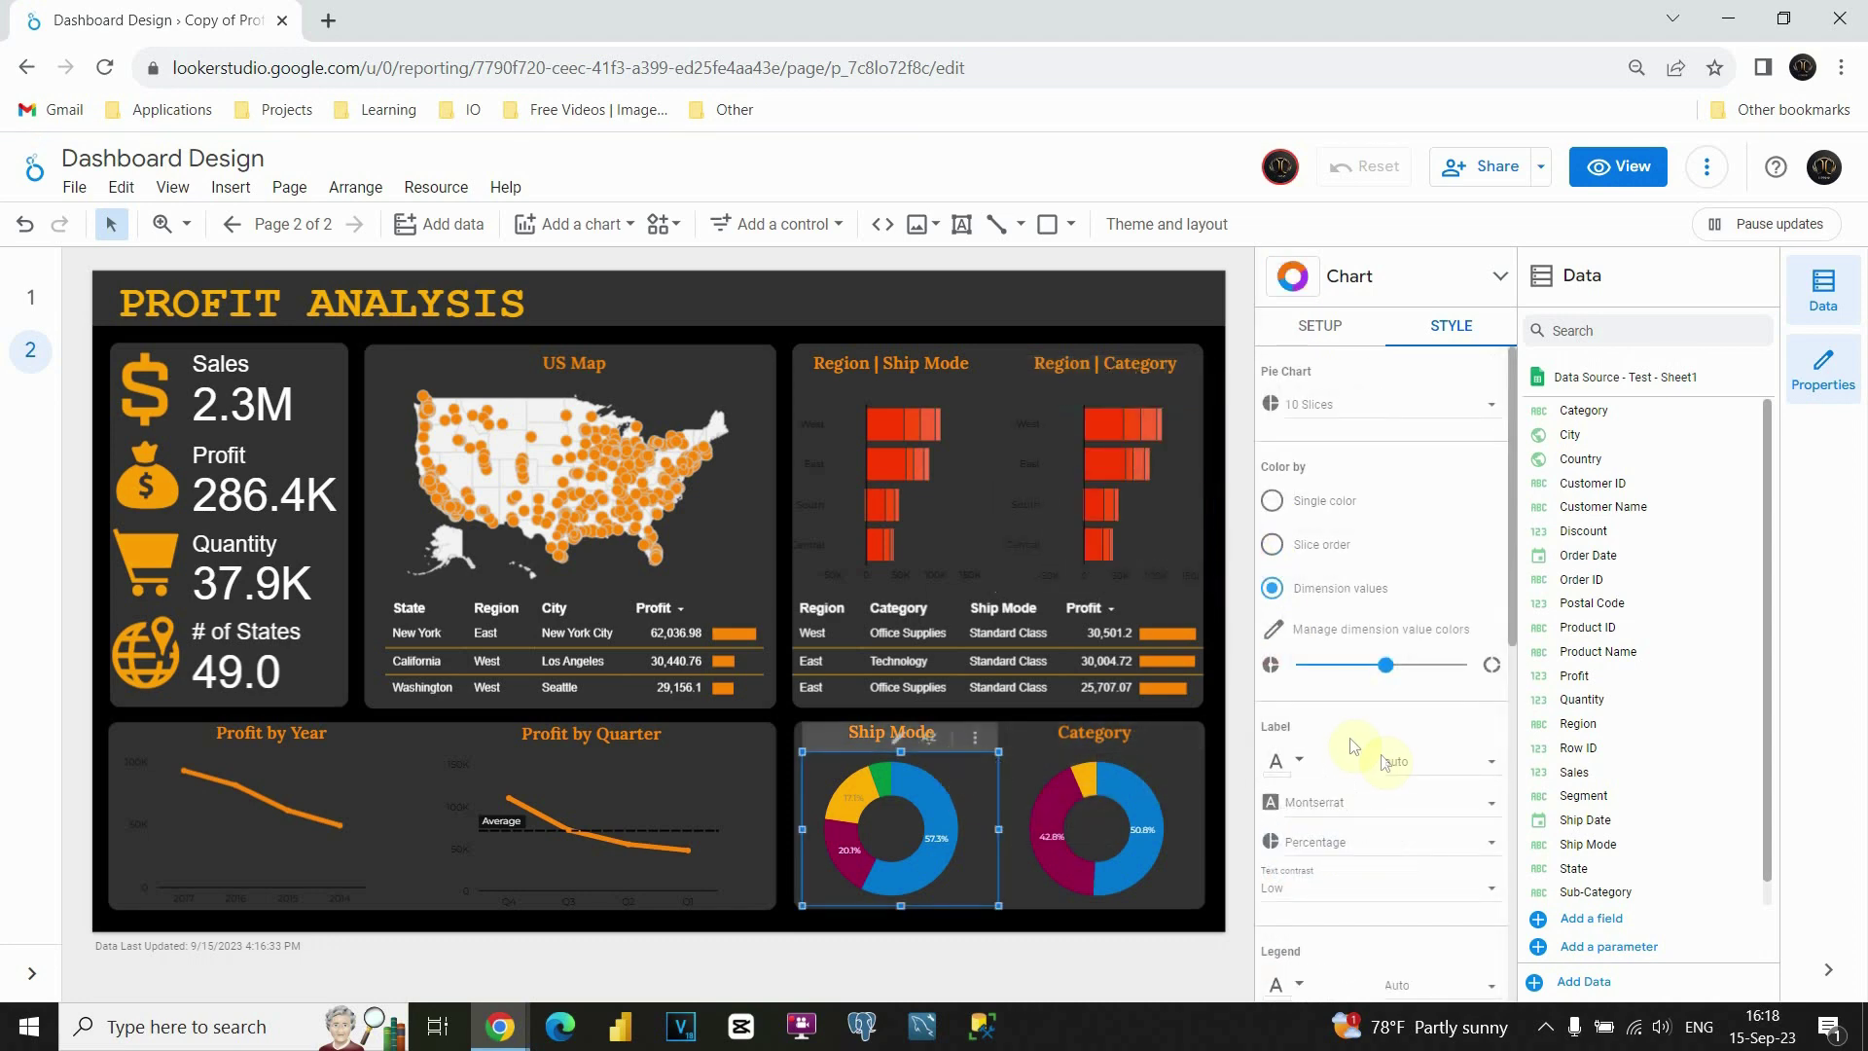
pyautogui.click(1272, 502)
pyautogui.click(1150, 770)
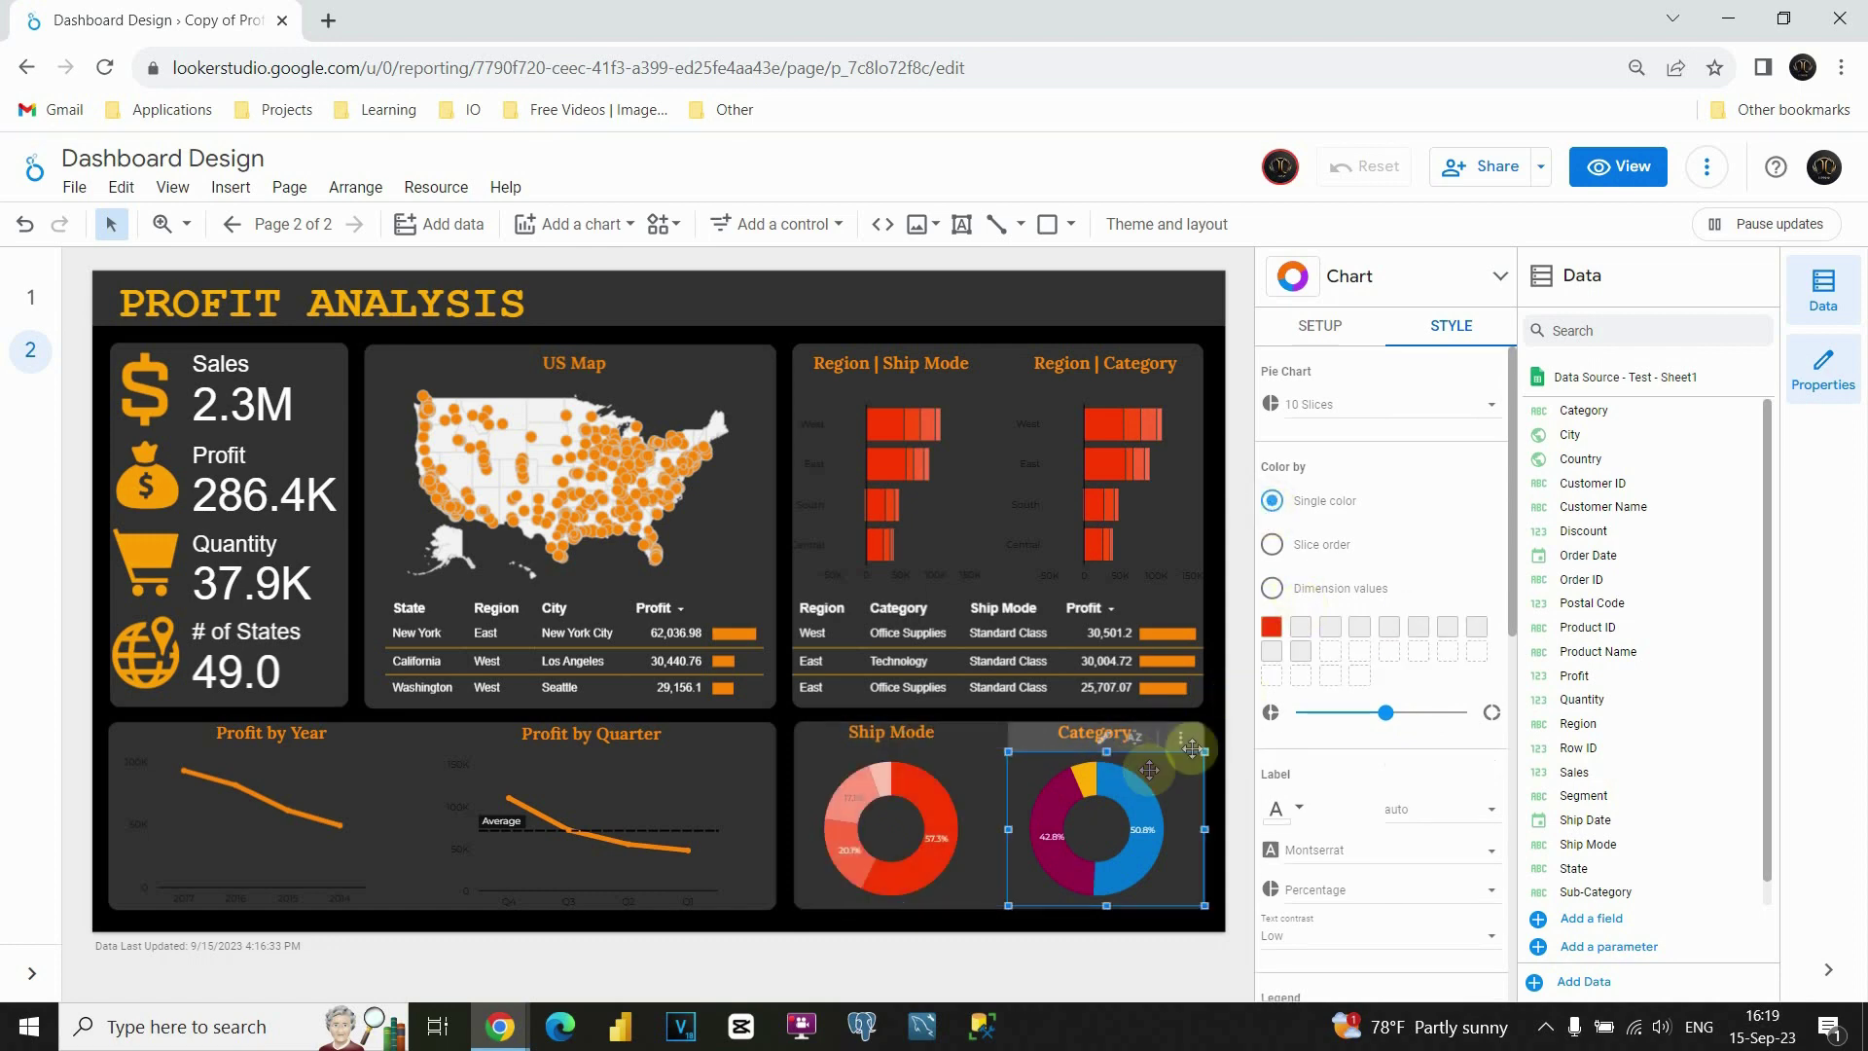
pyautogui.click(1271, 500)
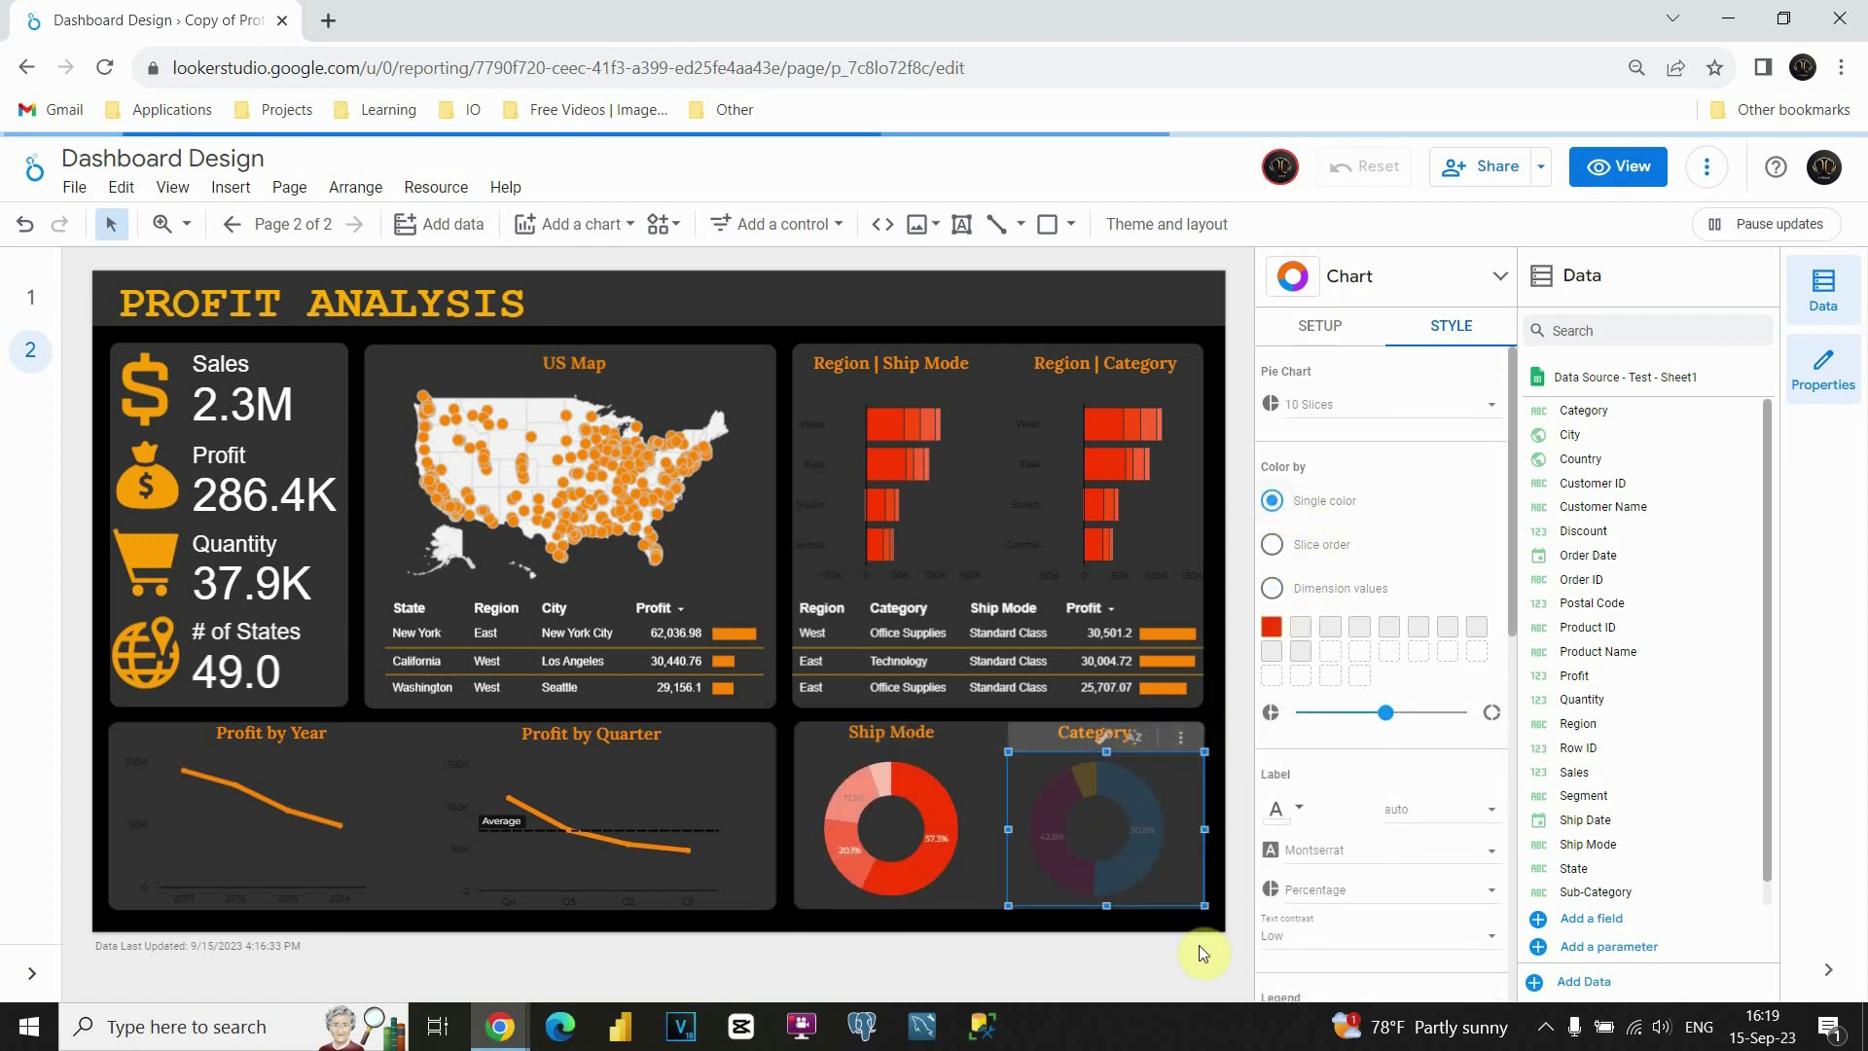
pyautogui.click(1216, 856)
# - Set the grid axis color of the Region | Ship Mode bar chart to white
pyautogui.click(837, 496)
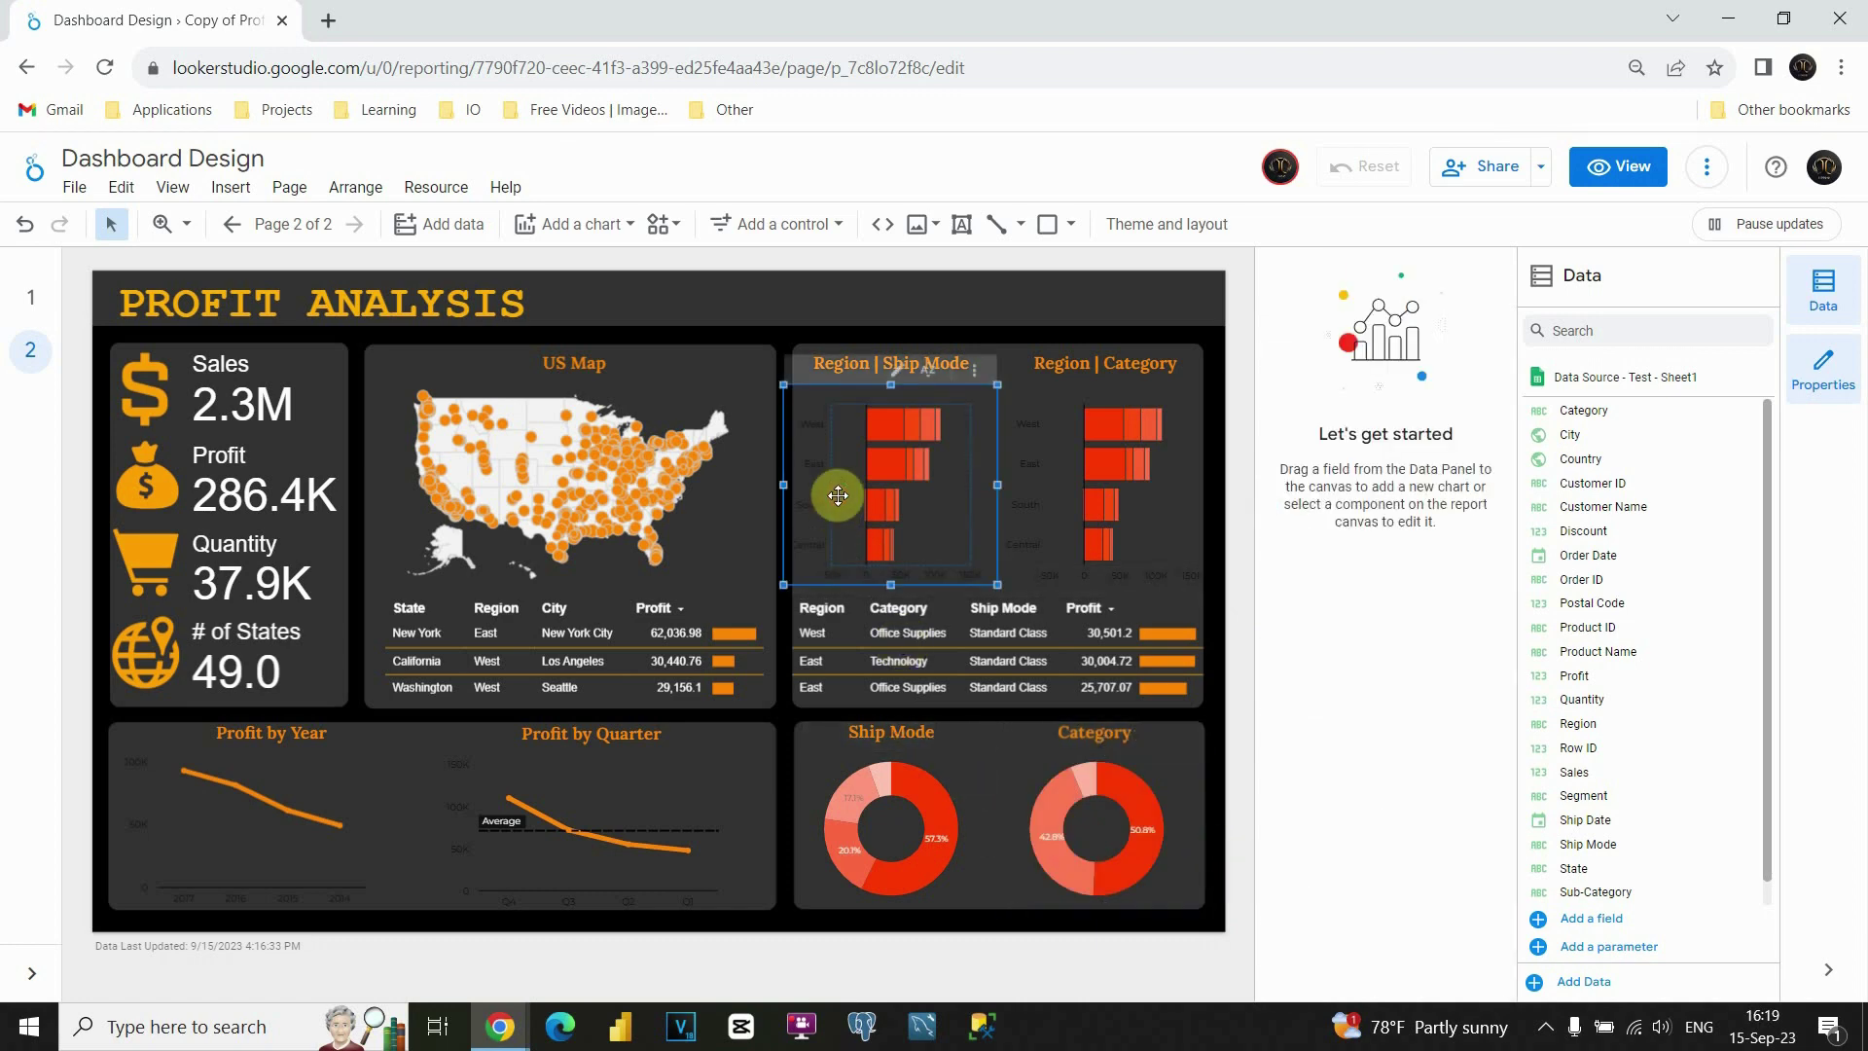
pyautogui.click(1435, 312)
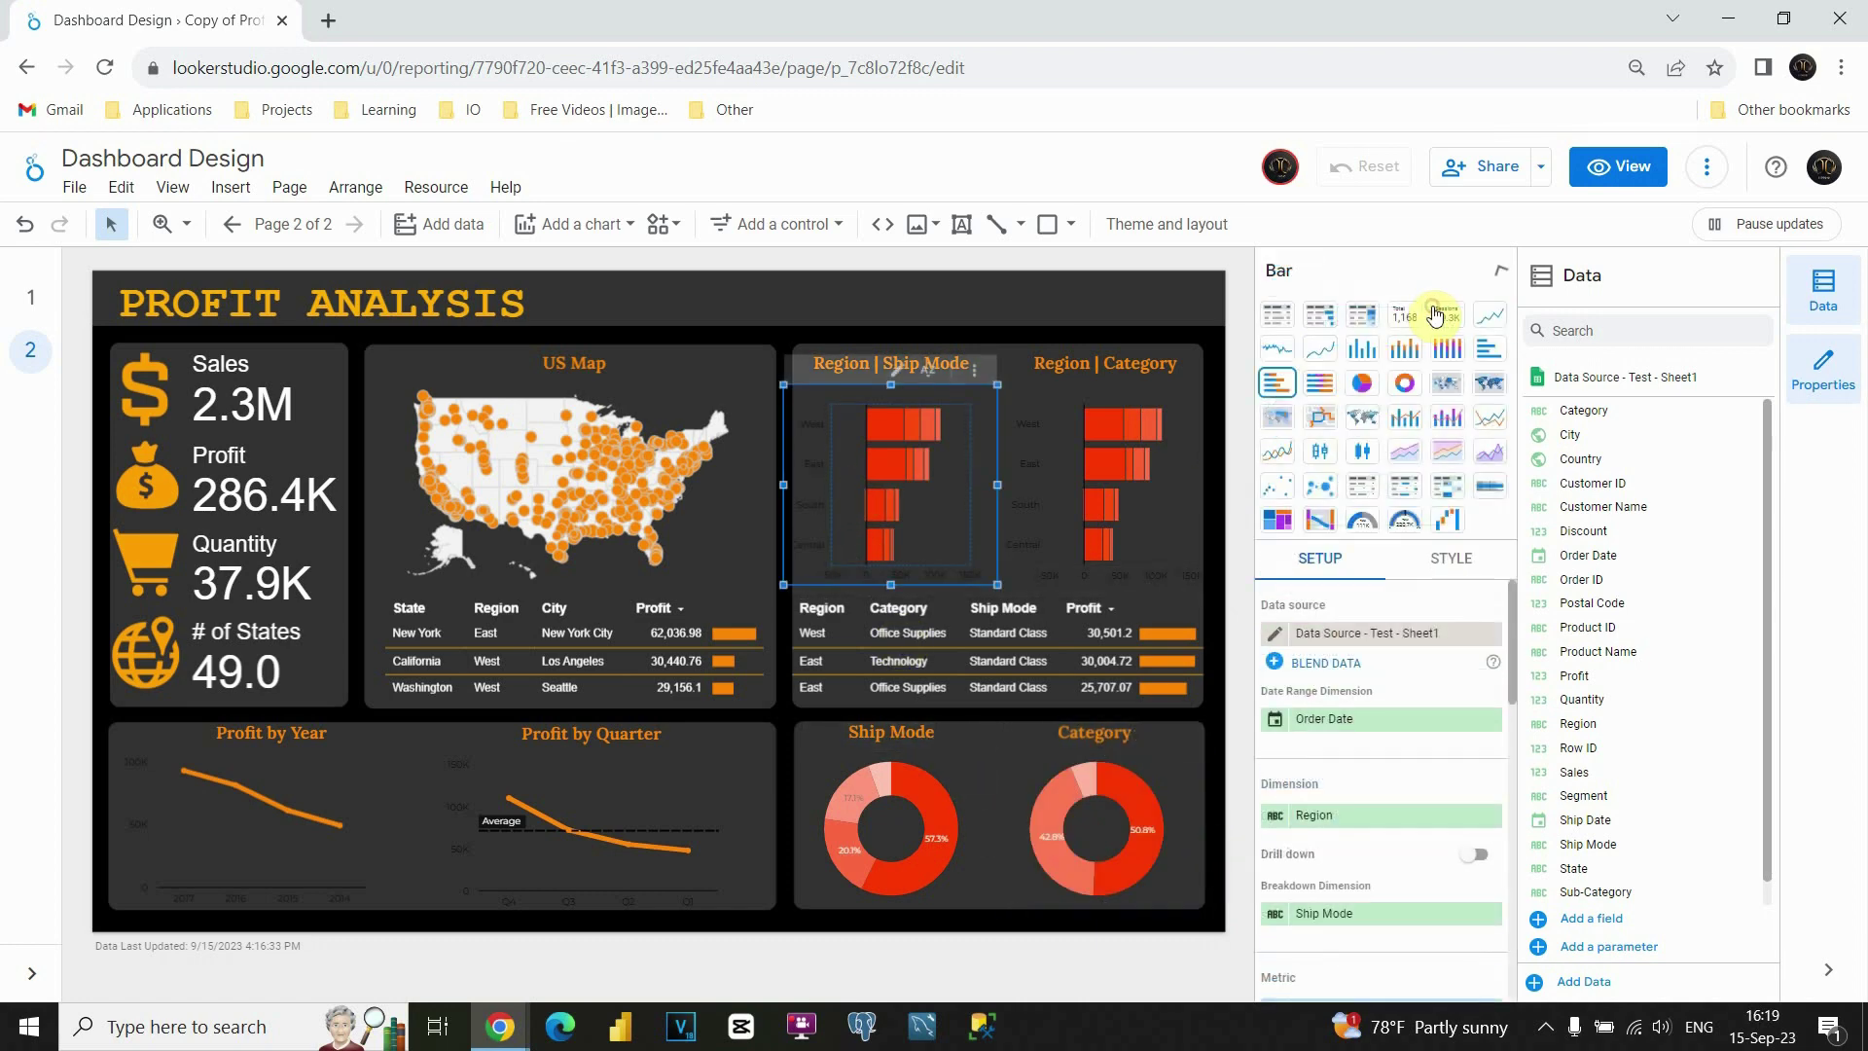
pyautogui.click(1496, 280)
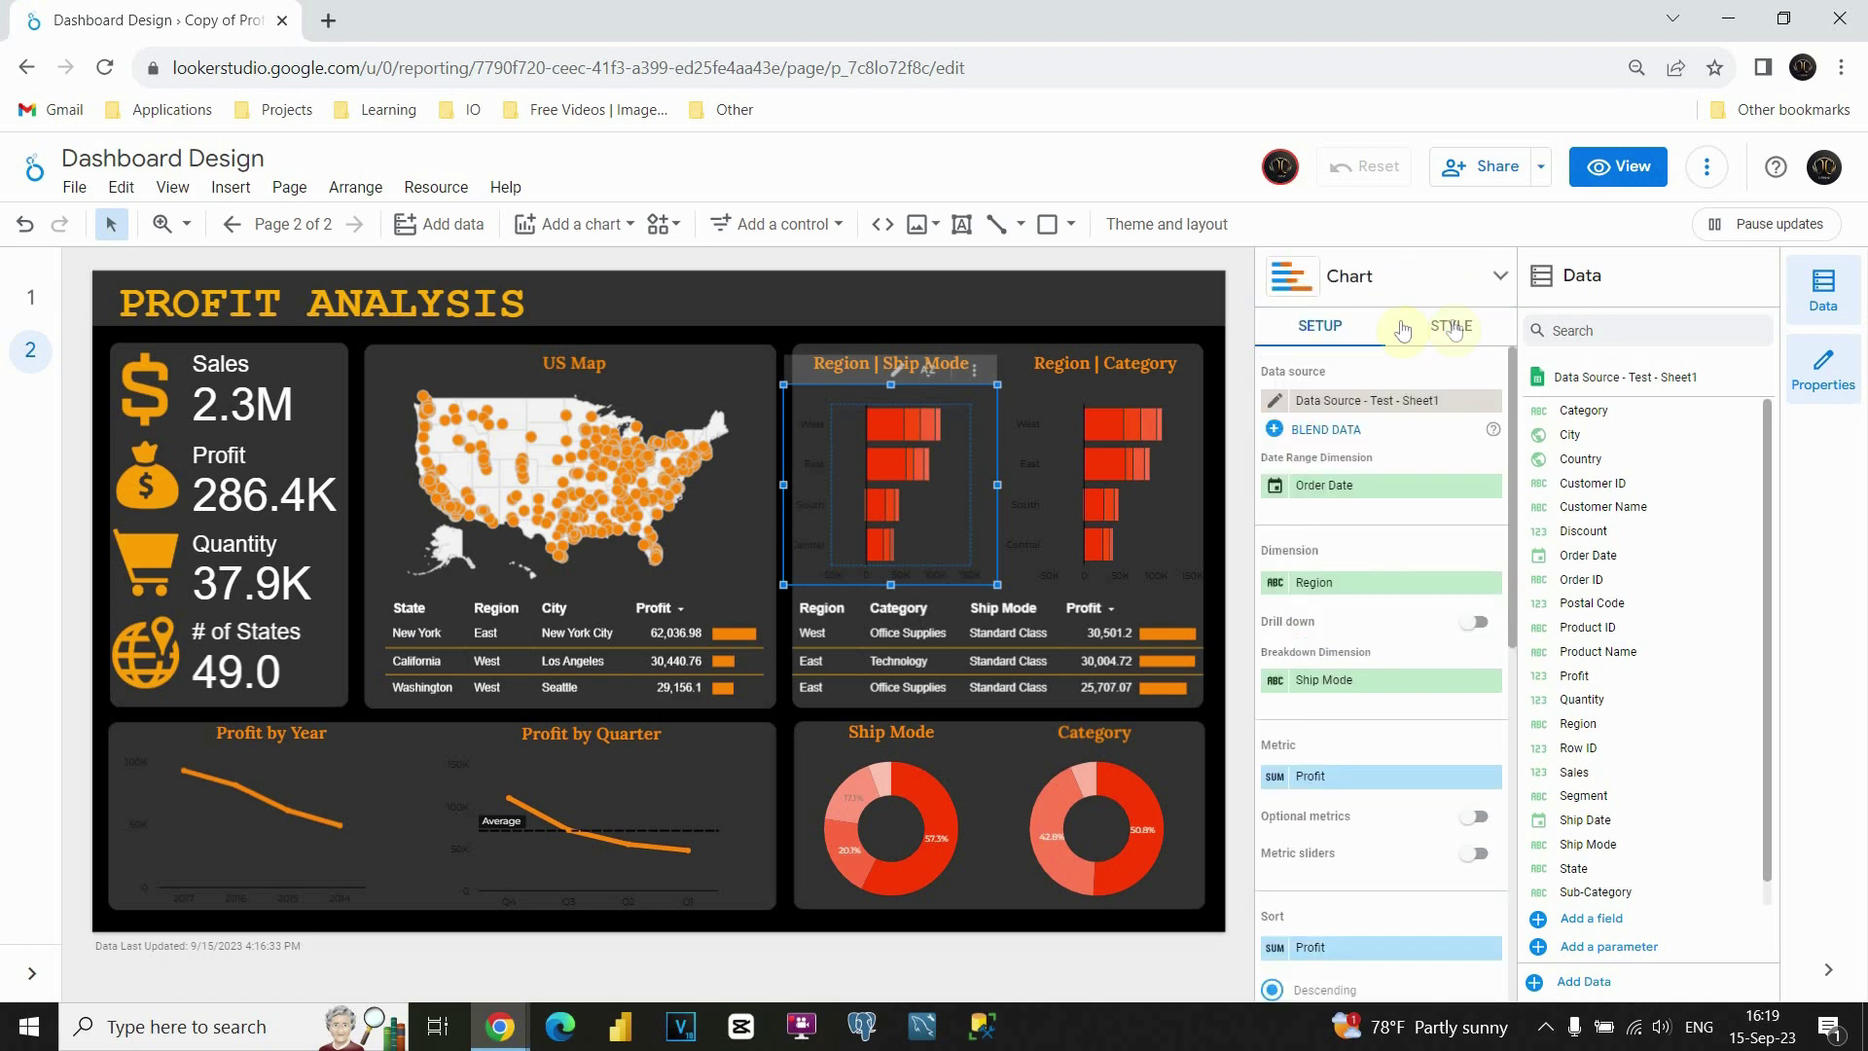
pyautogui.click(1454, 329)
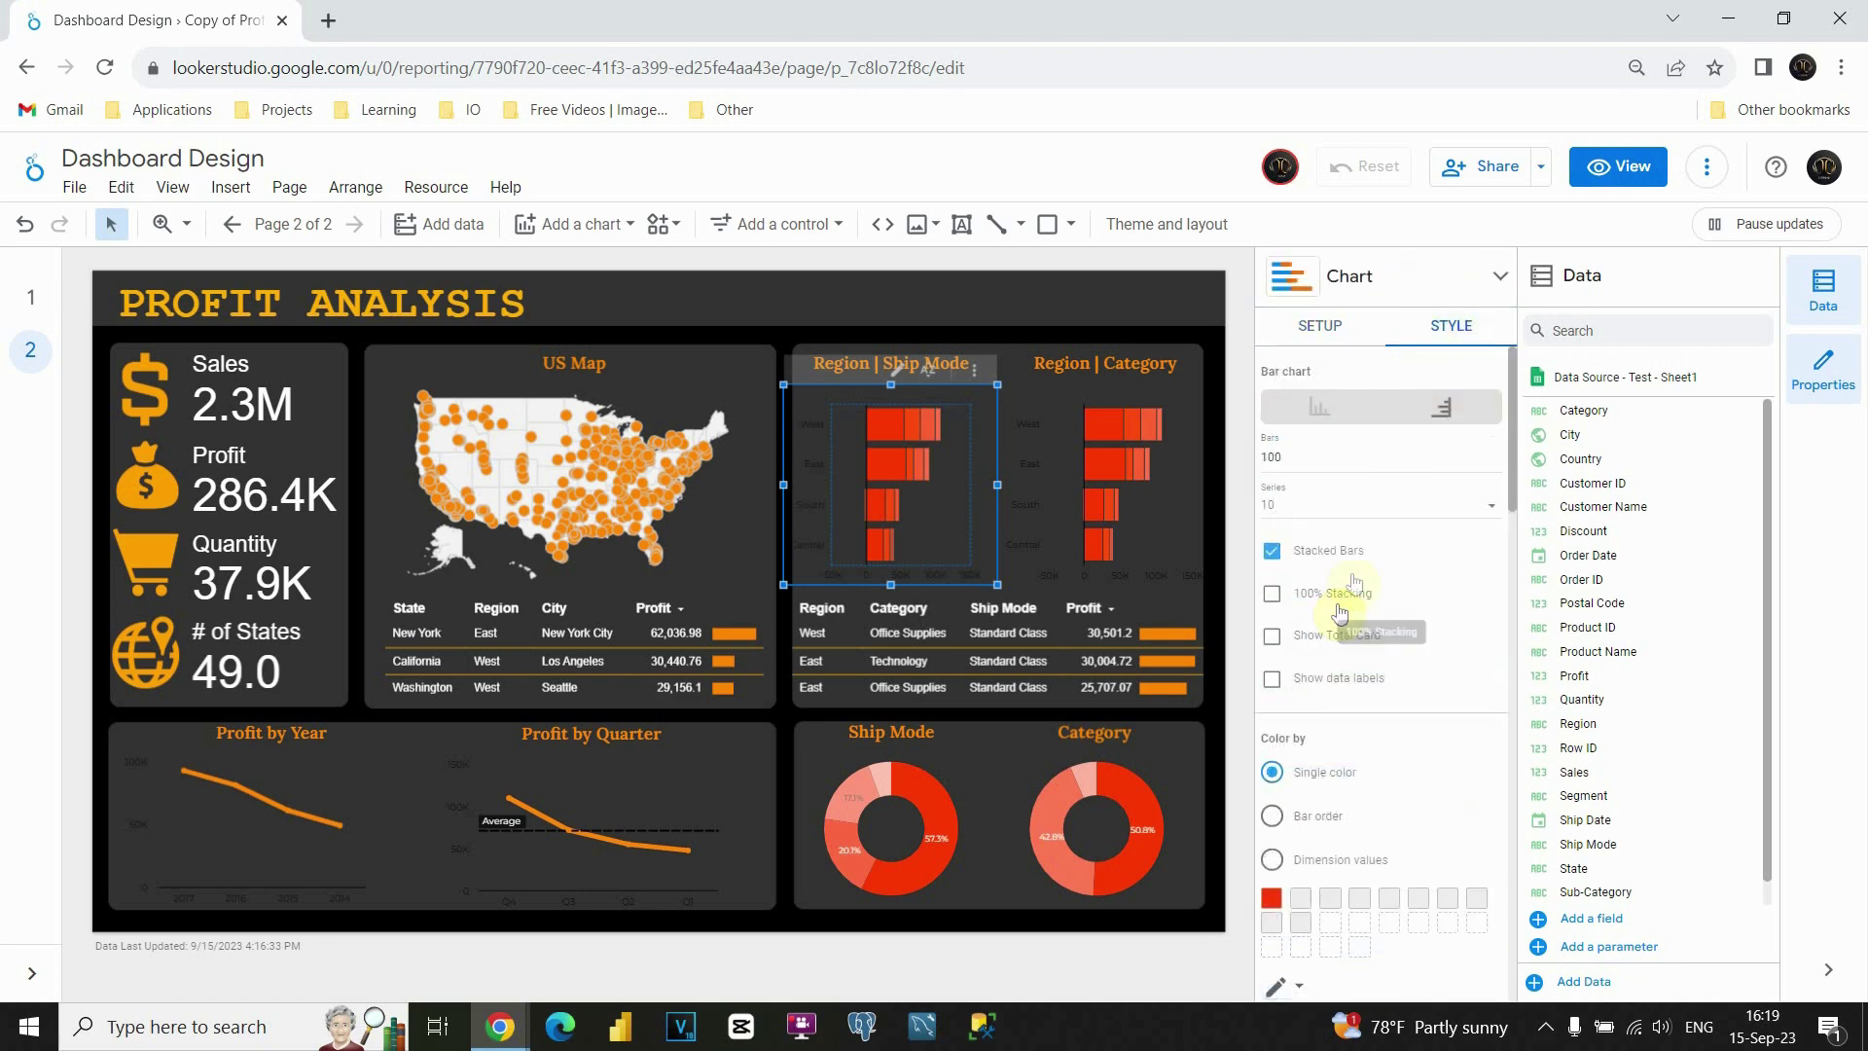
pyautogui.scroll(-10, 1357, 578)
pyautogui.scroll(-4, 1357, 584)
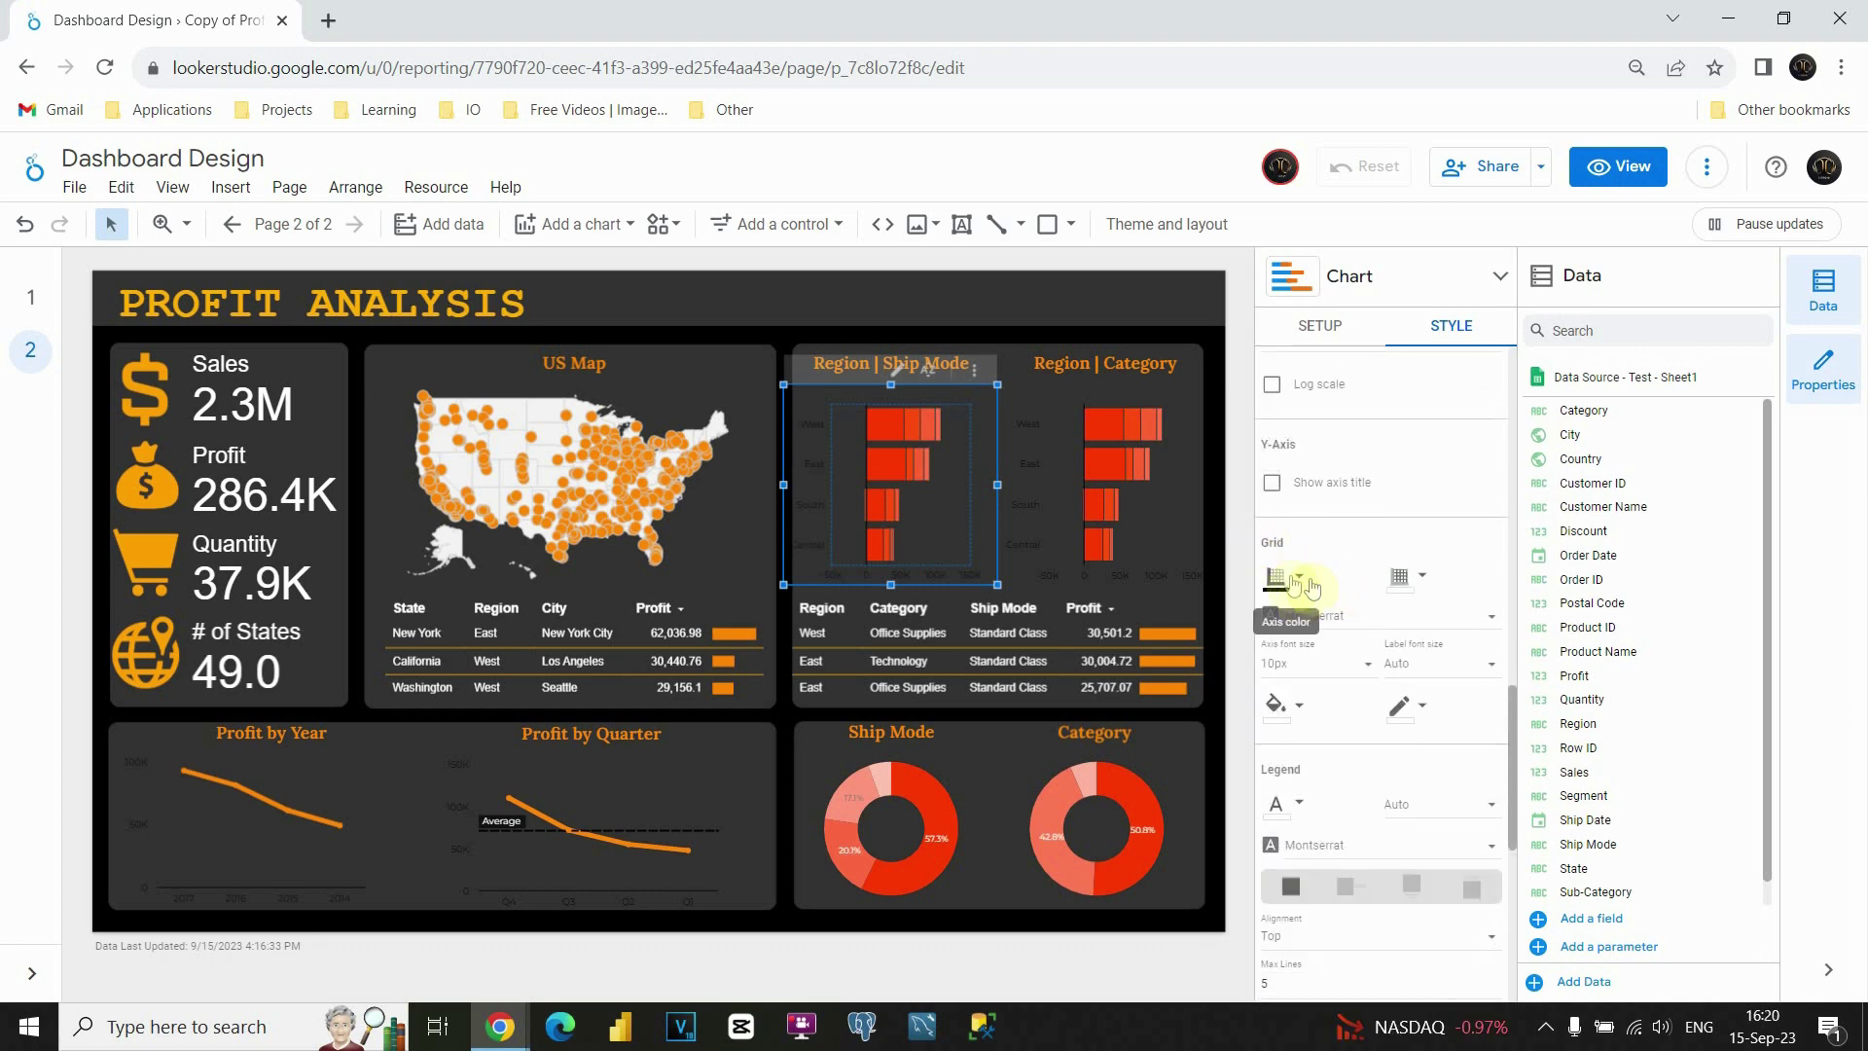
pyautogui.click(1292, 582)
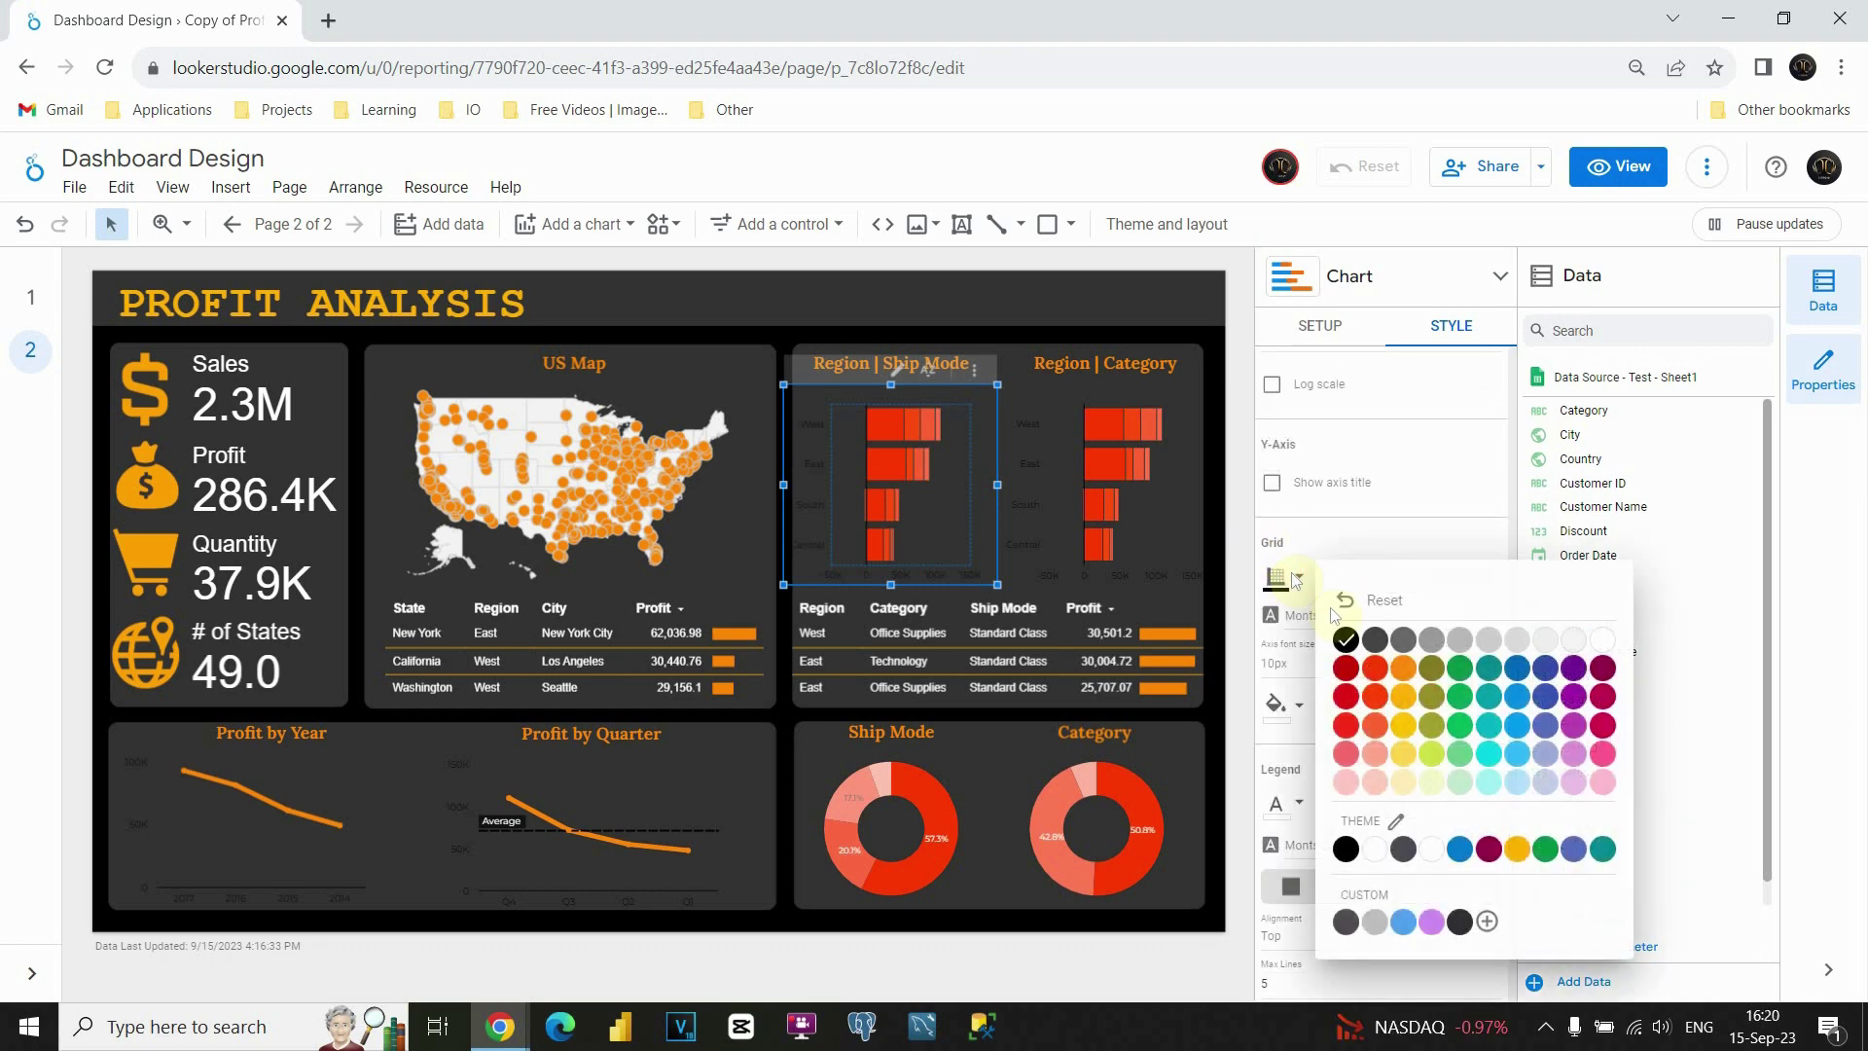
pyautogui.click(1605, 642)
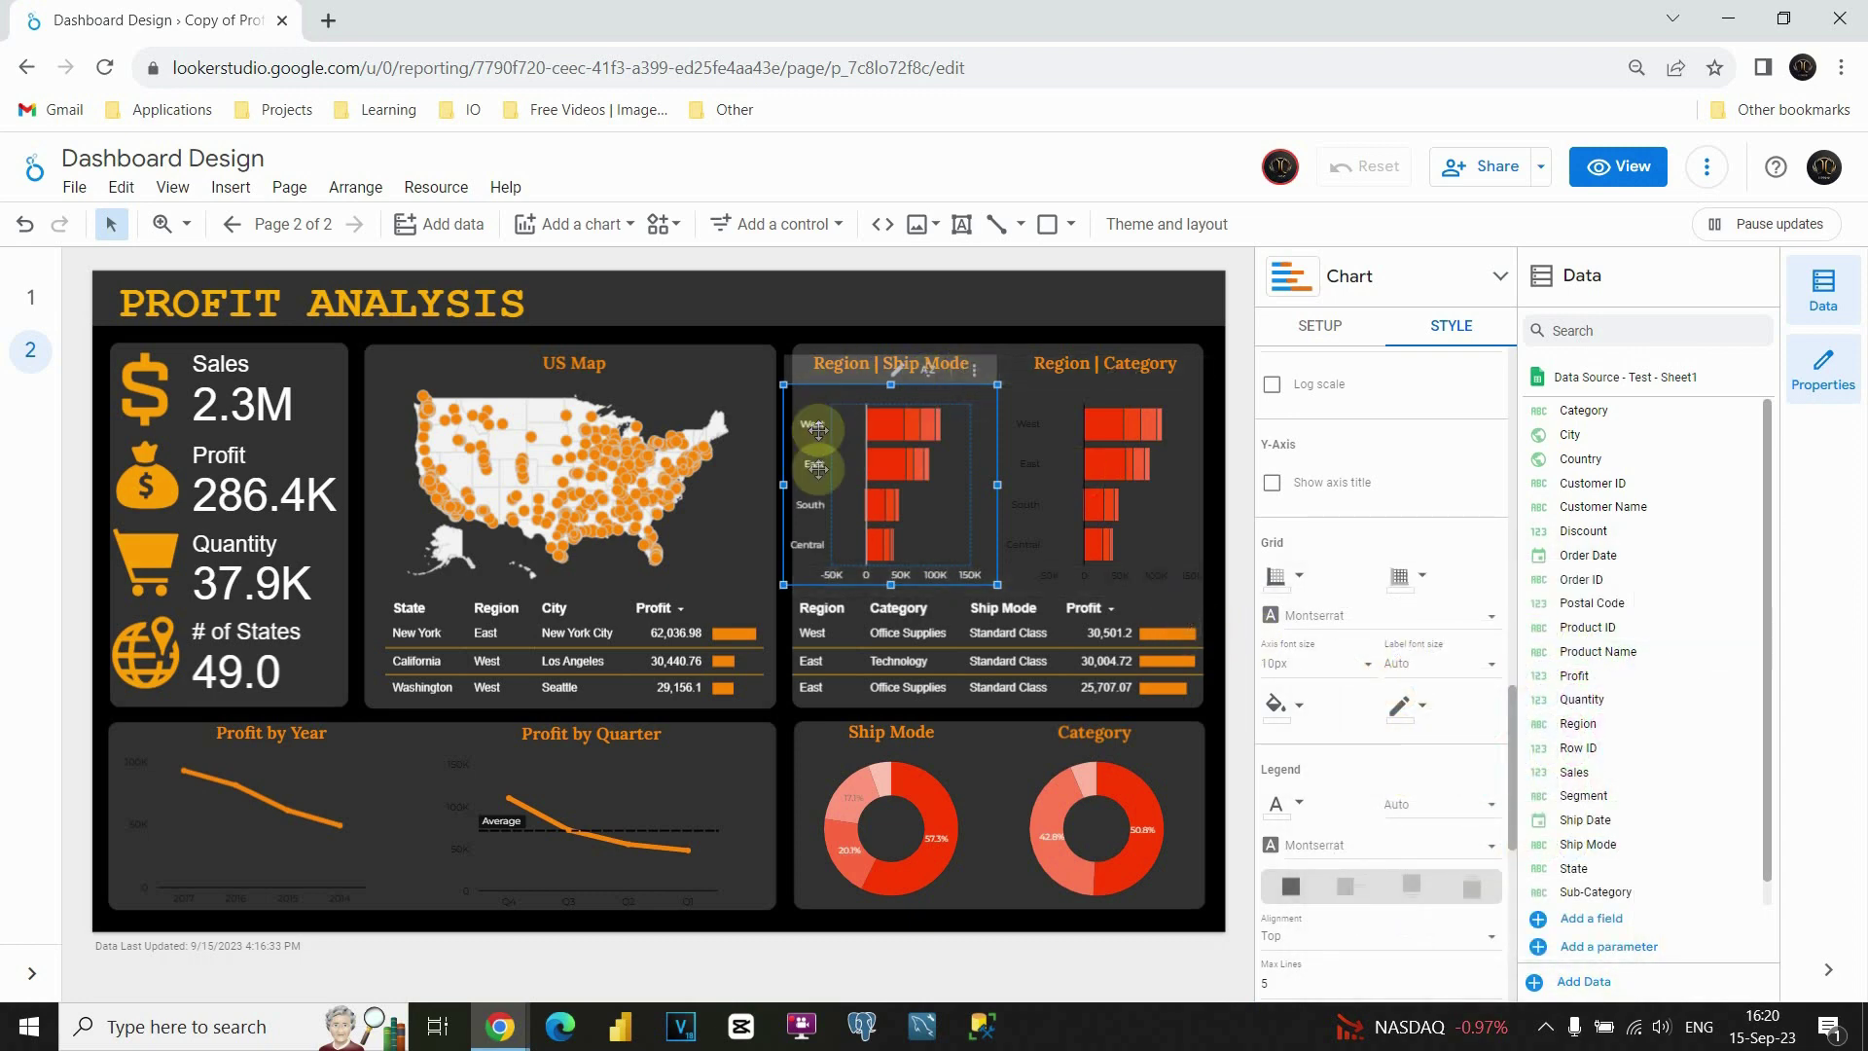
# - Set the grid axis color of the Region | Category bar chart to white
pyautogui.click(1152, 510)
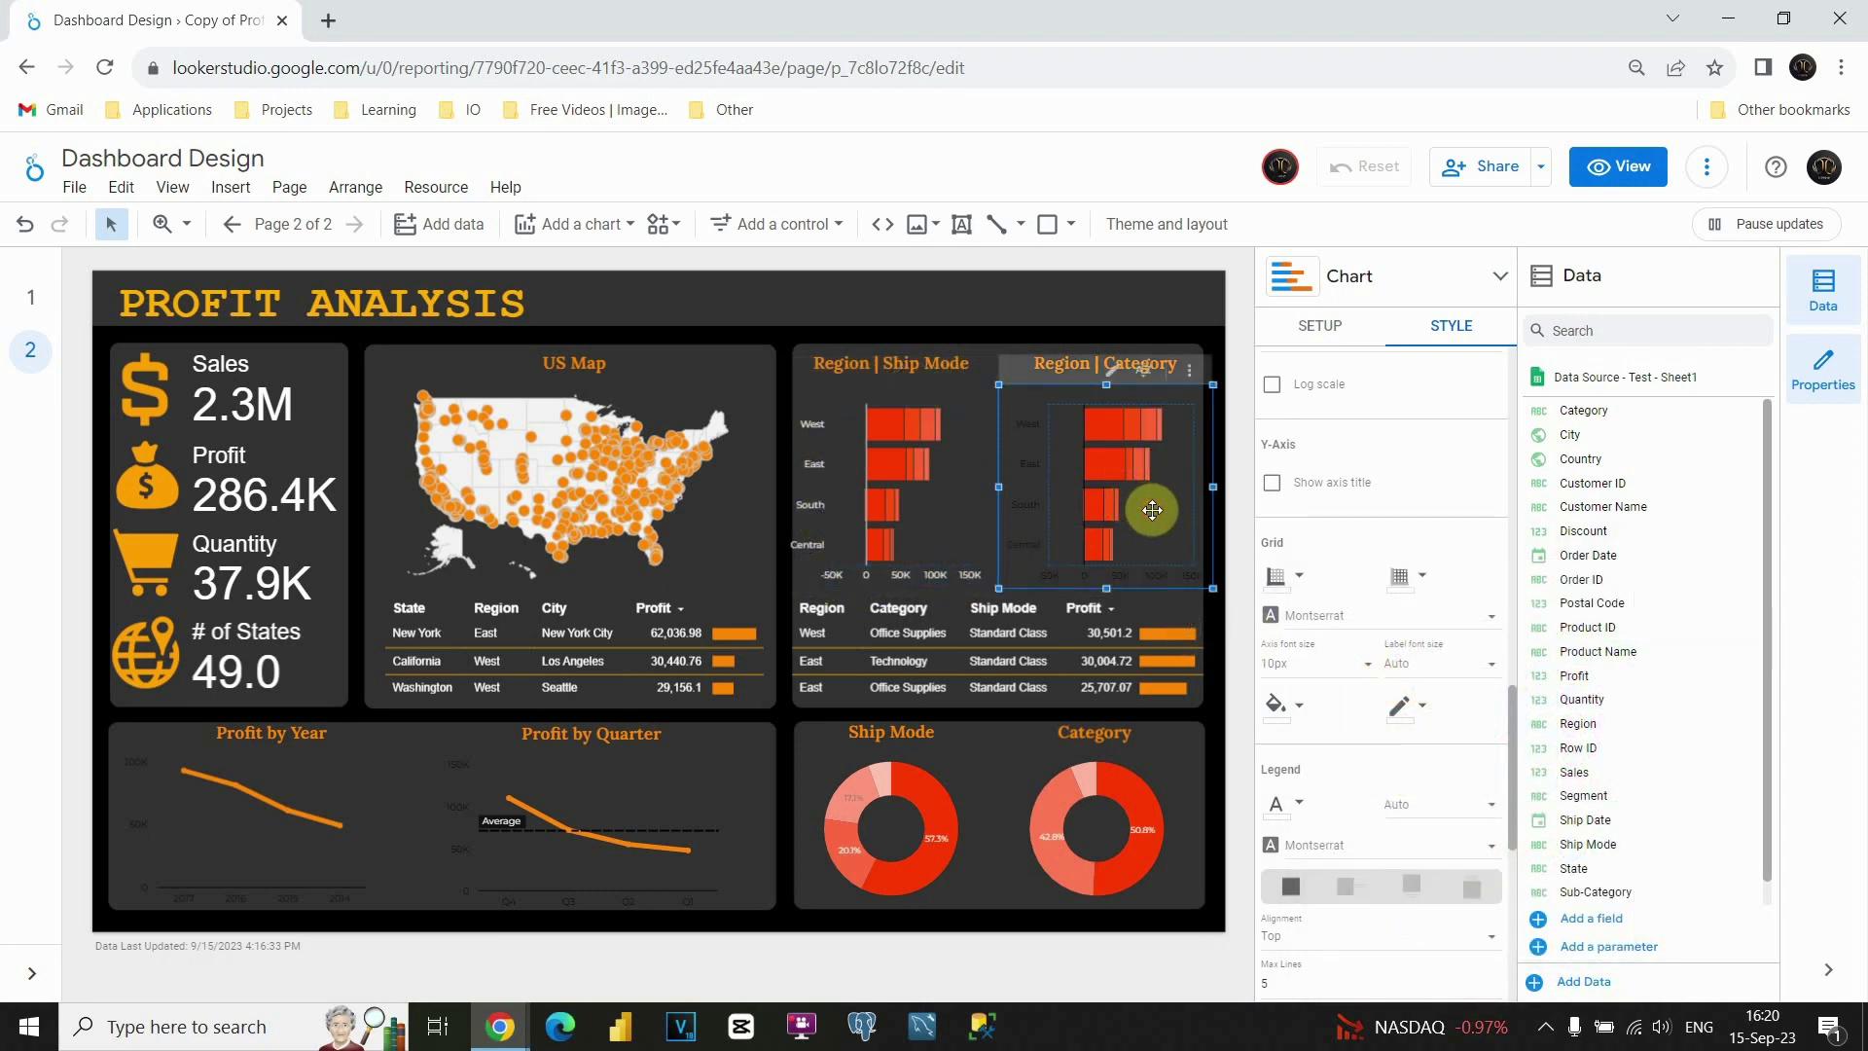
pyautogui.scroll(5, 1332, 622)
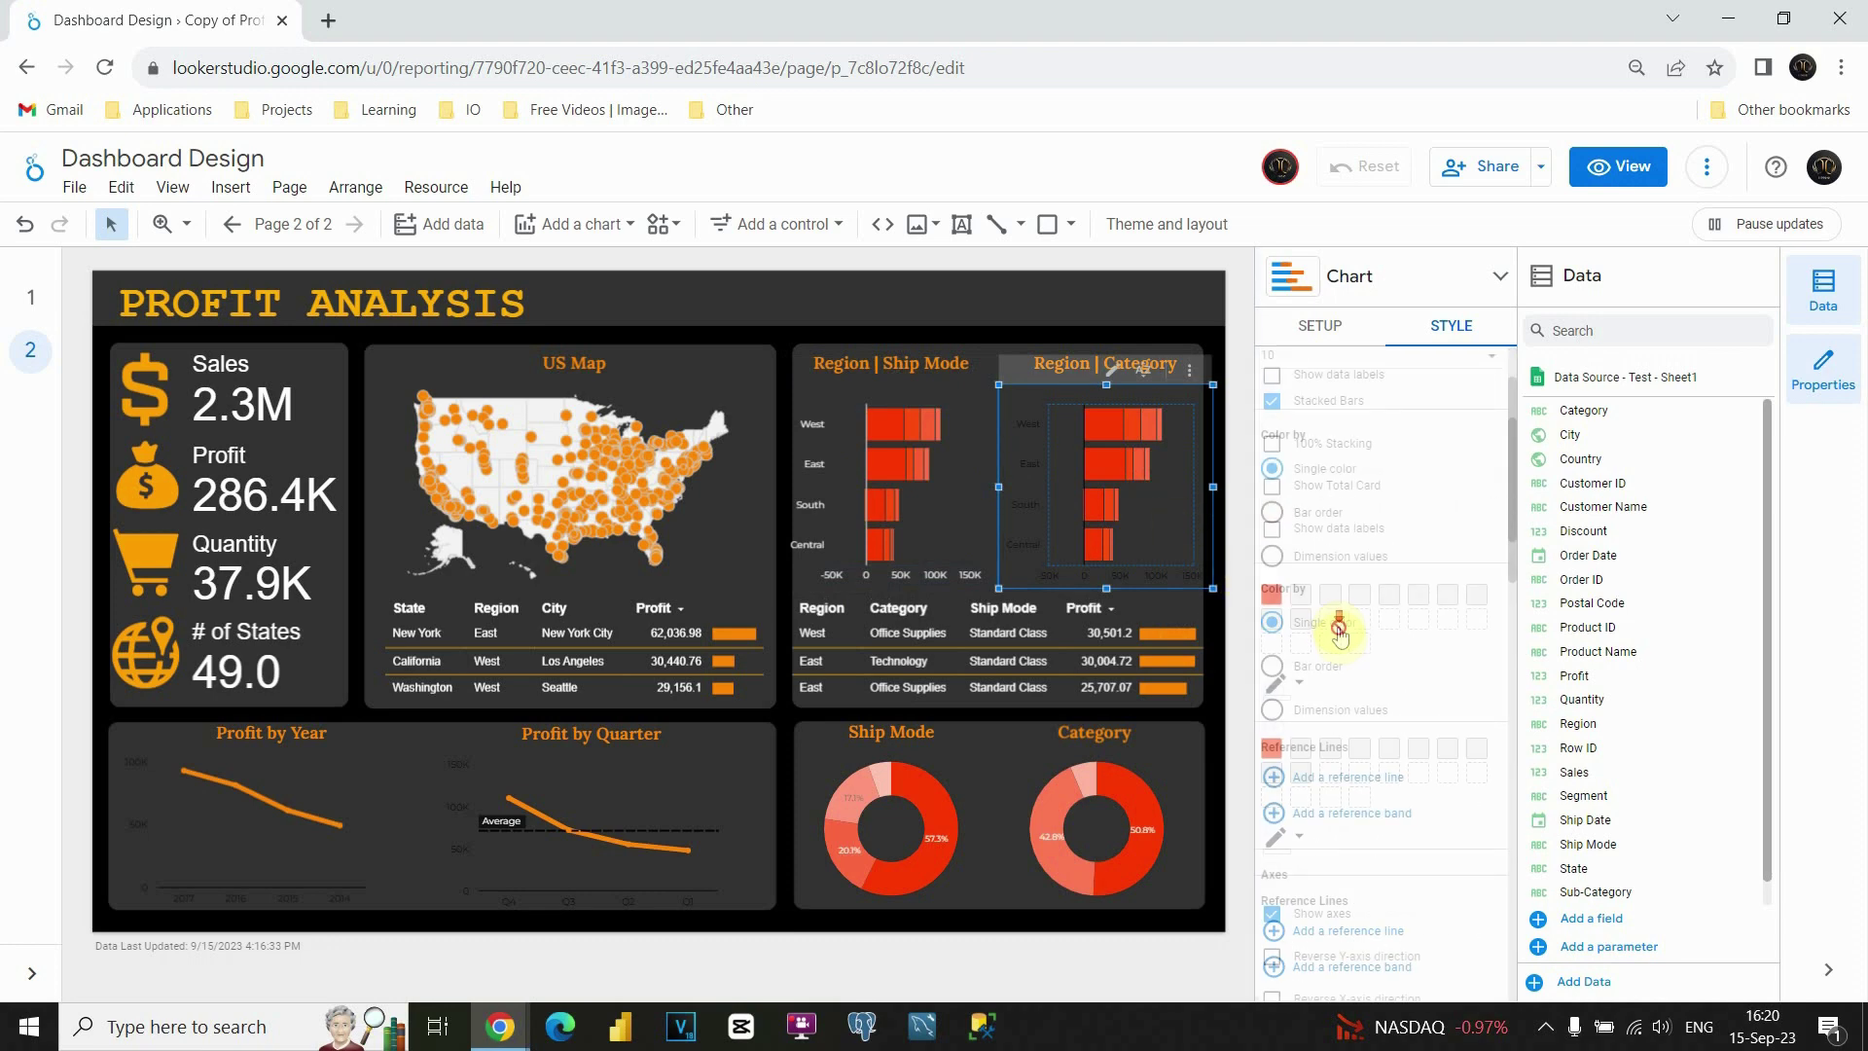
pyautogui.scroll(-5, 1337, 630)
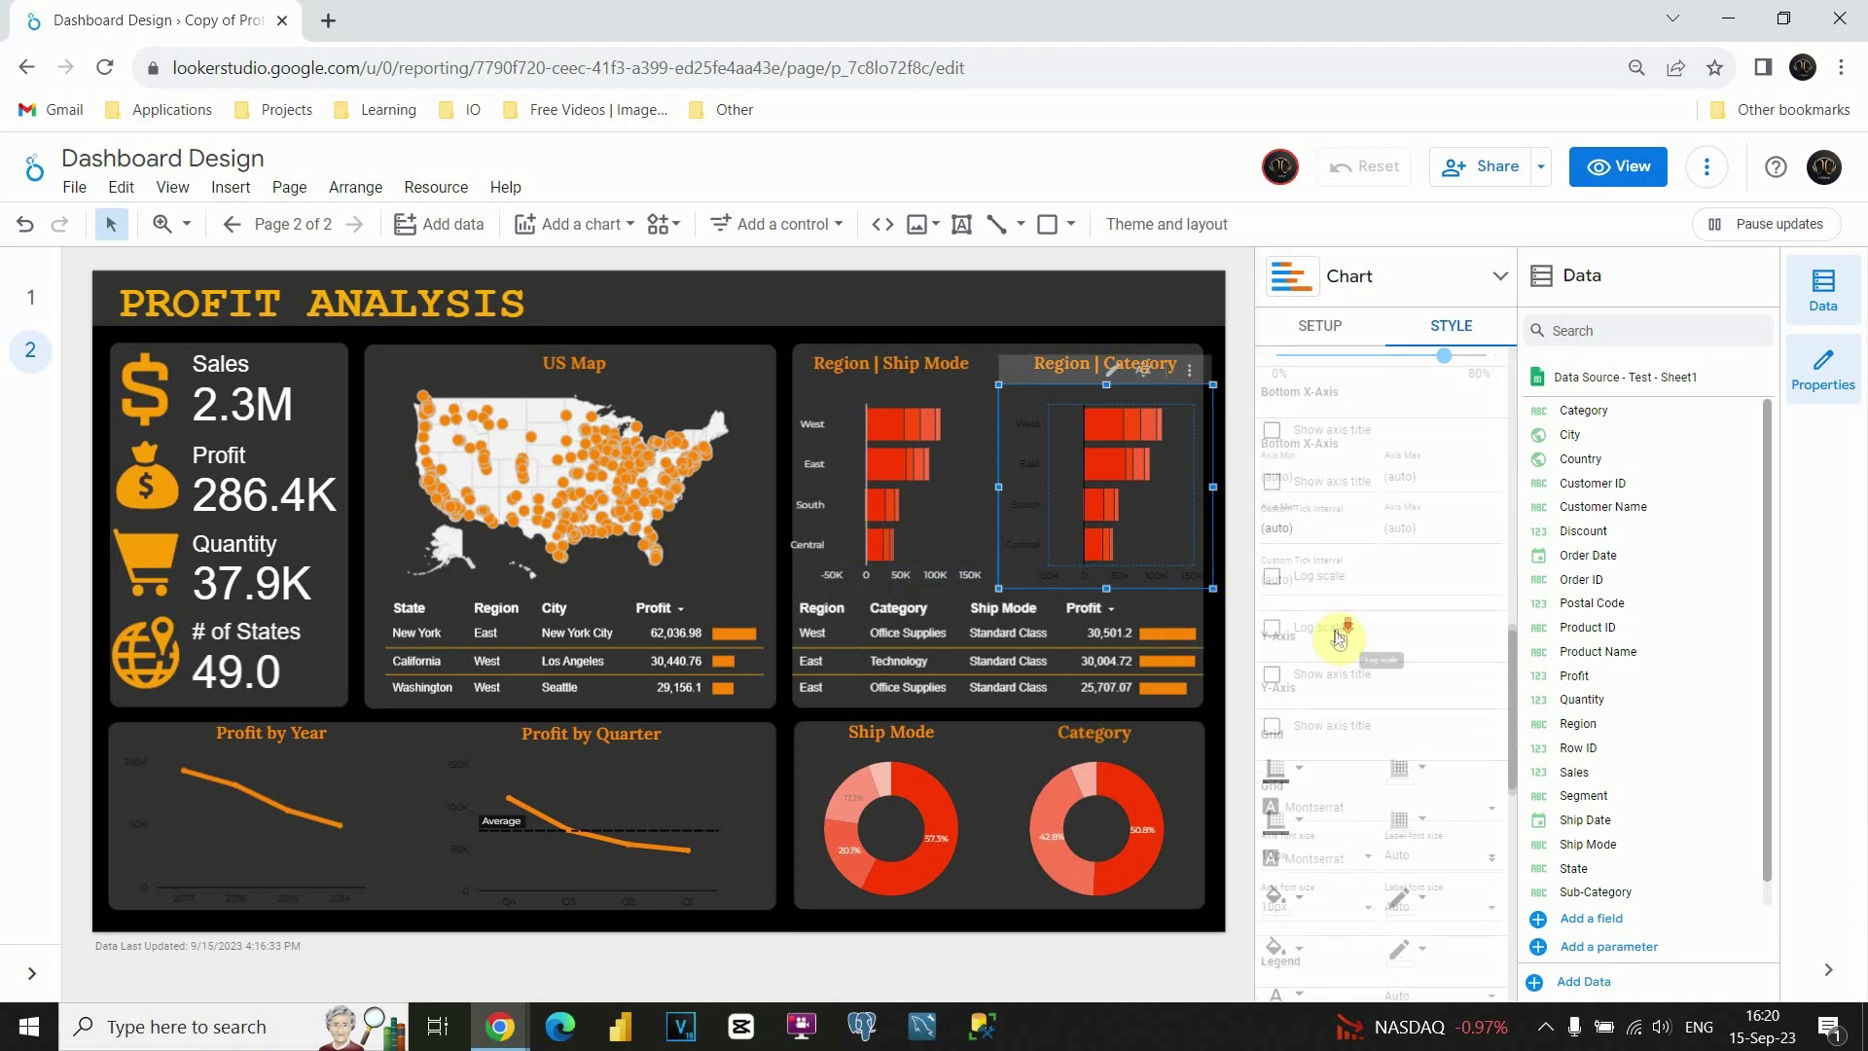
pyautogui.click(1297, 703)
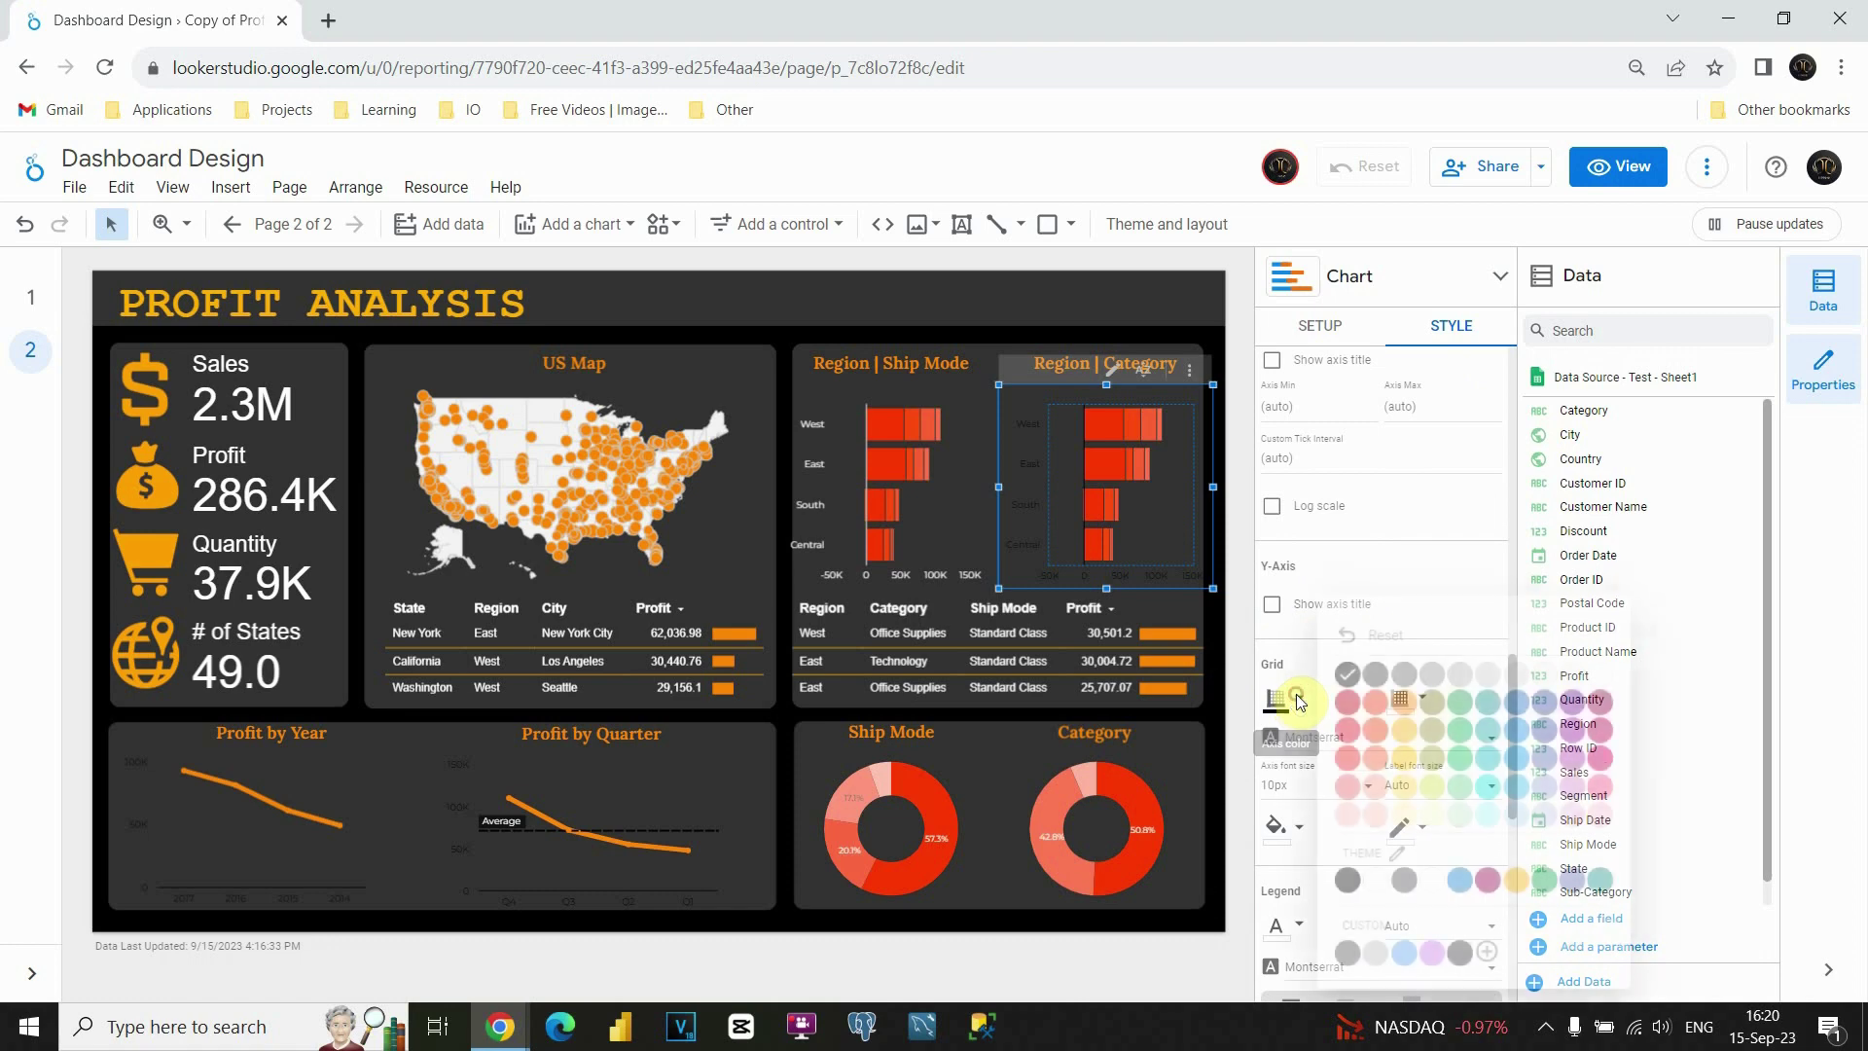
pyautogui.click(1602, 672)
pyautogui.click(1212, 638)
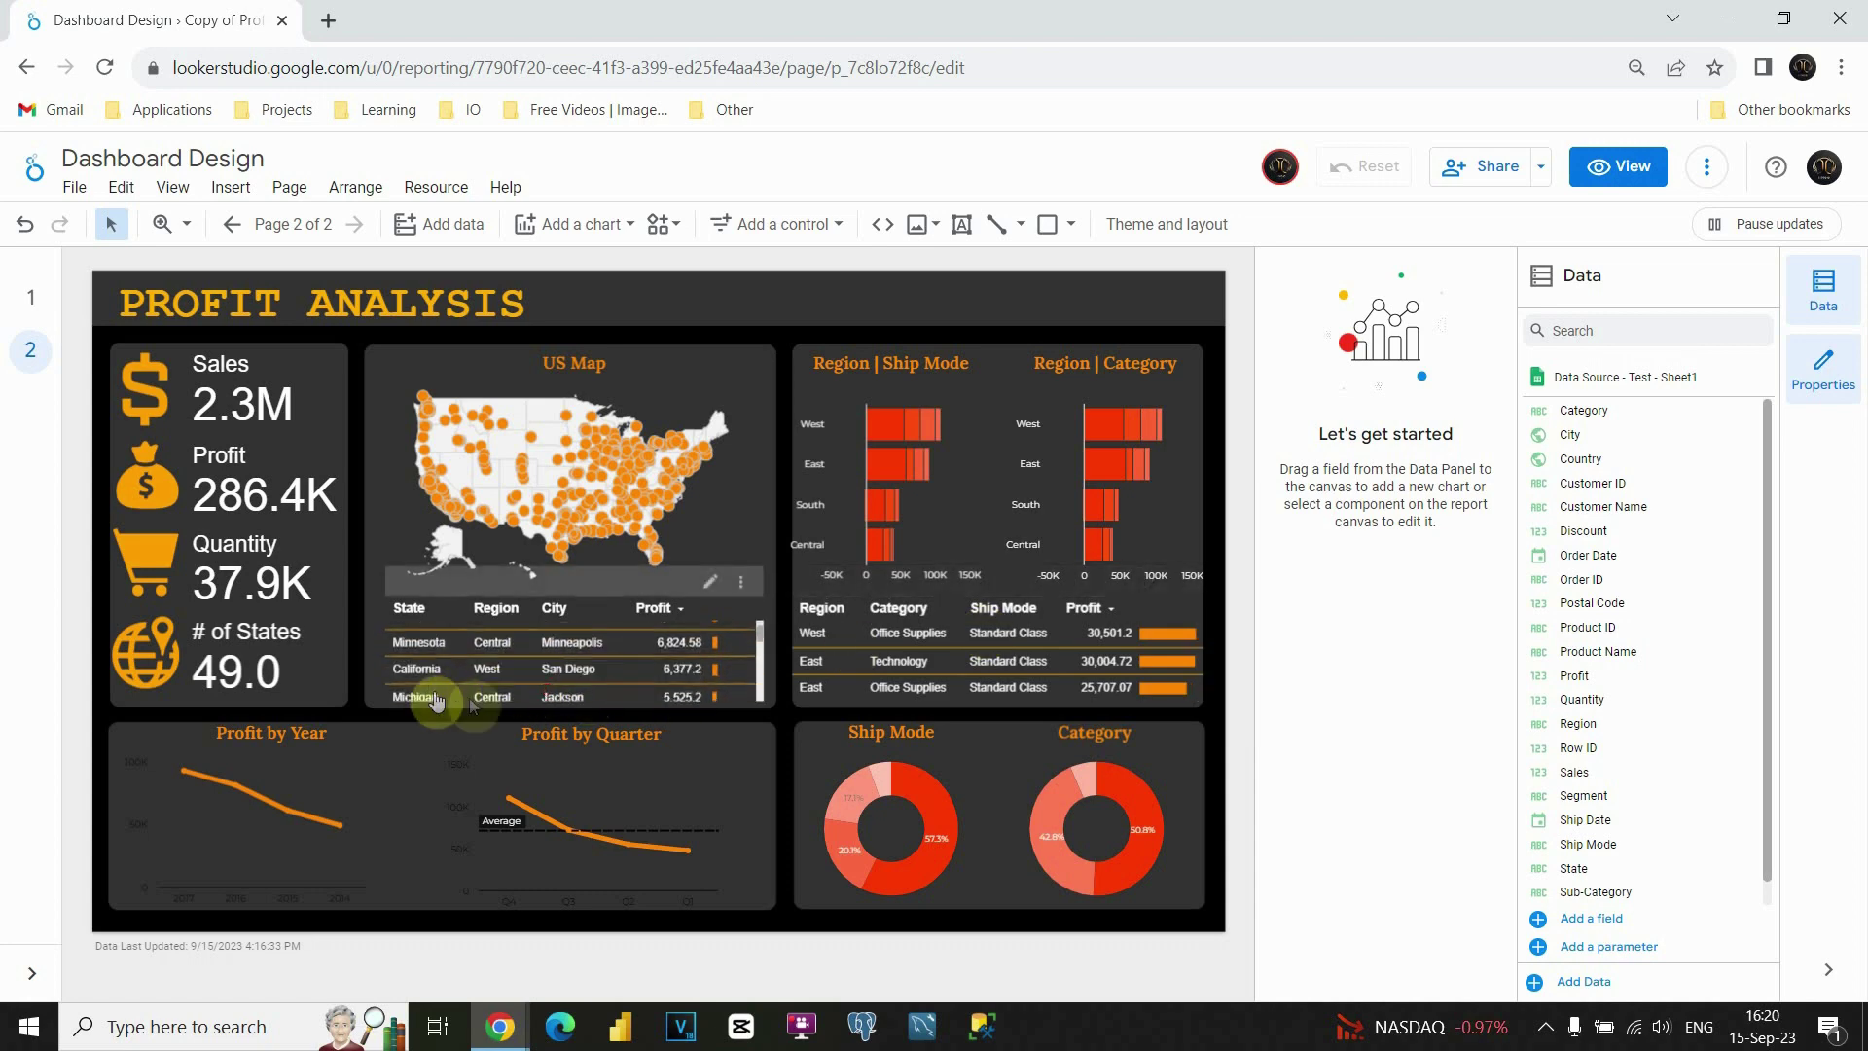
# - Set the grid axis color of the Profit by Year line chart to white
pyautogui.click(324, 780)
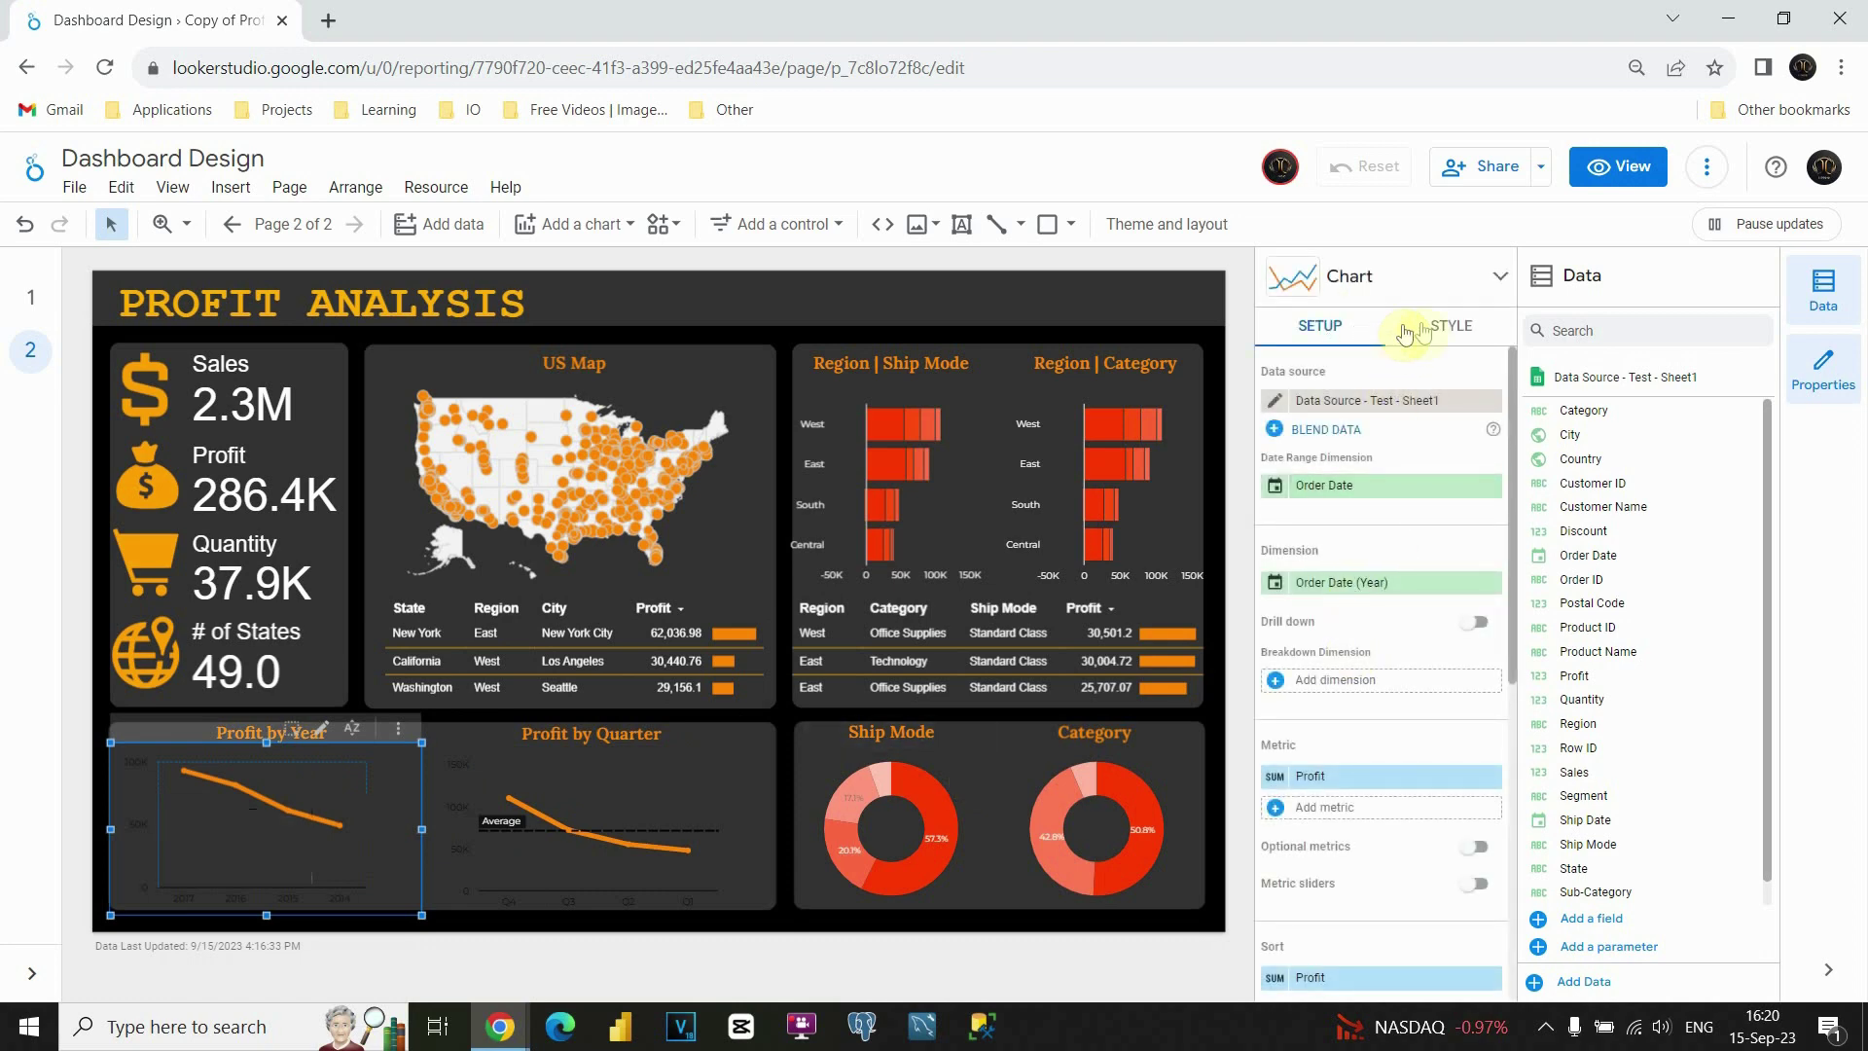
pyautogui.click(1432, 329)
pyautogui.scroll(-6, 1374, 653)
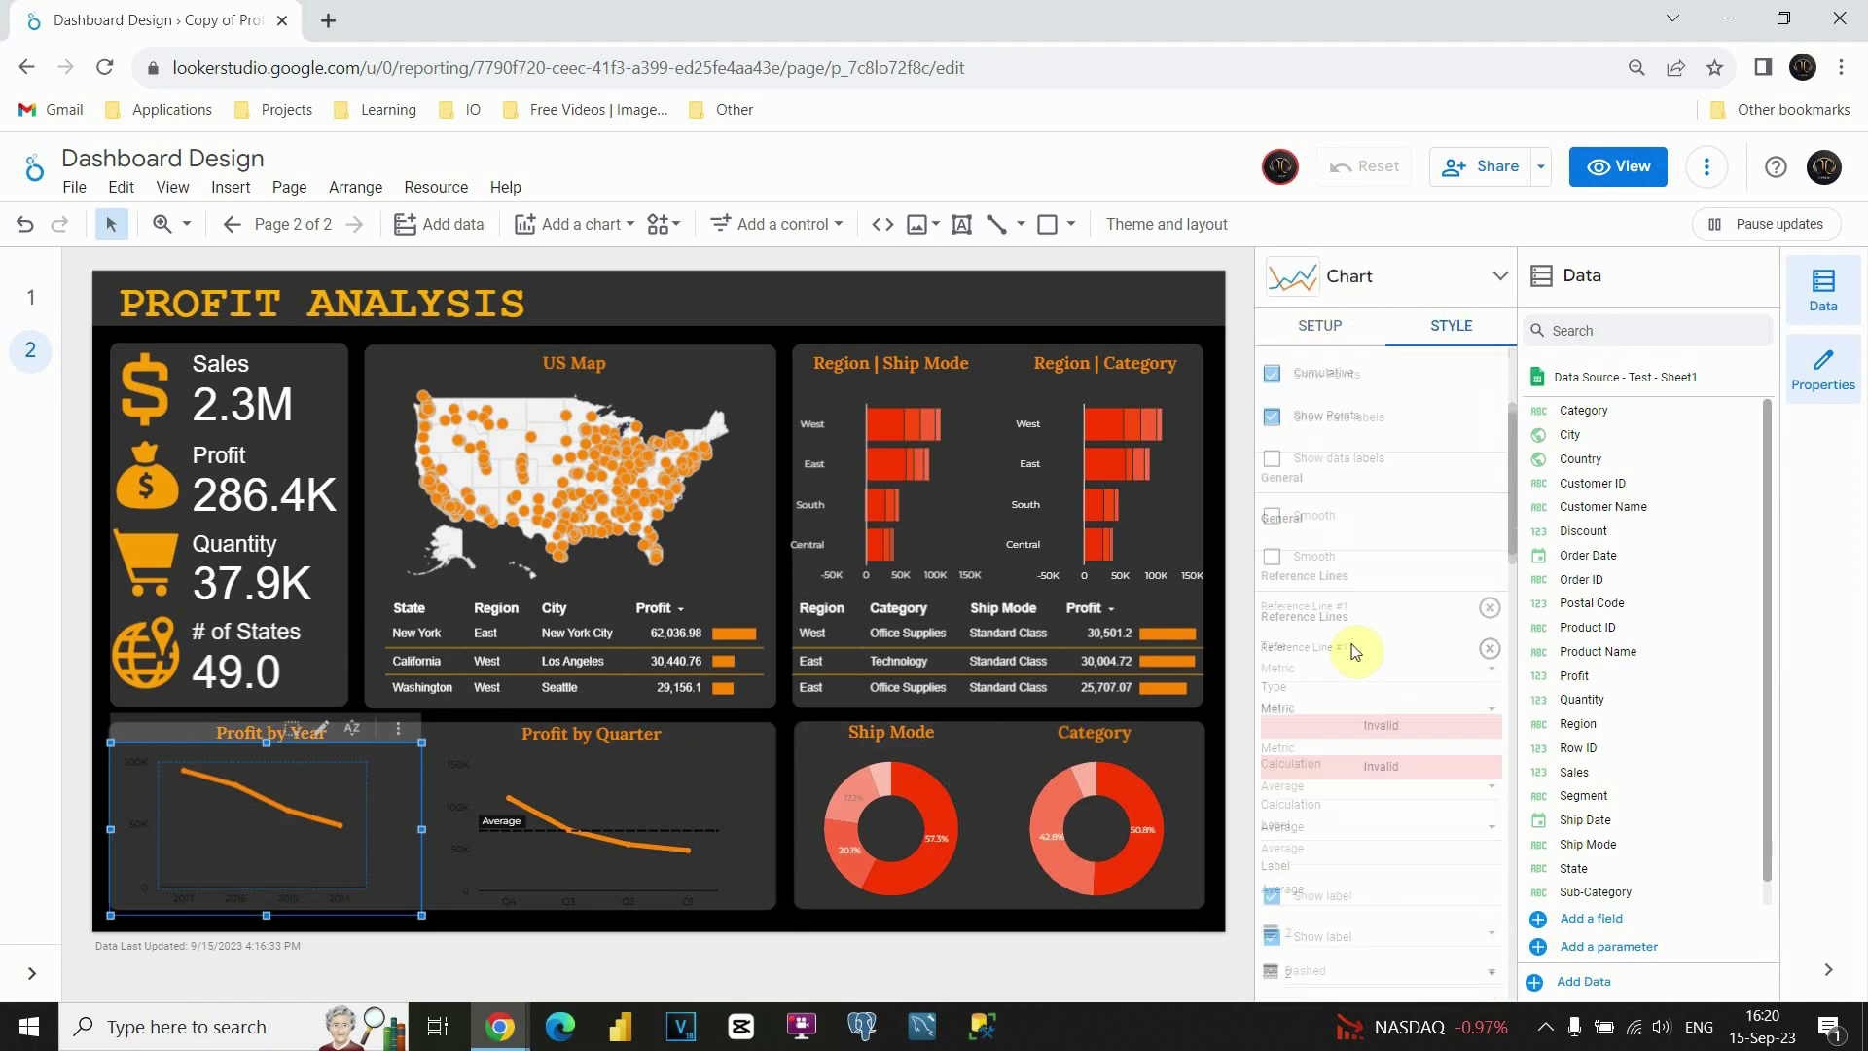
pyautogui.scroll(-7, 1342, 690)
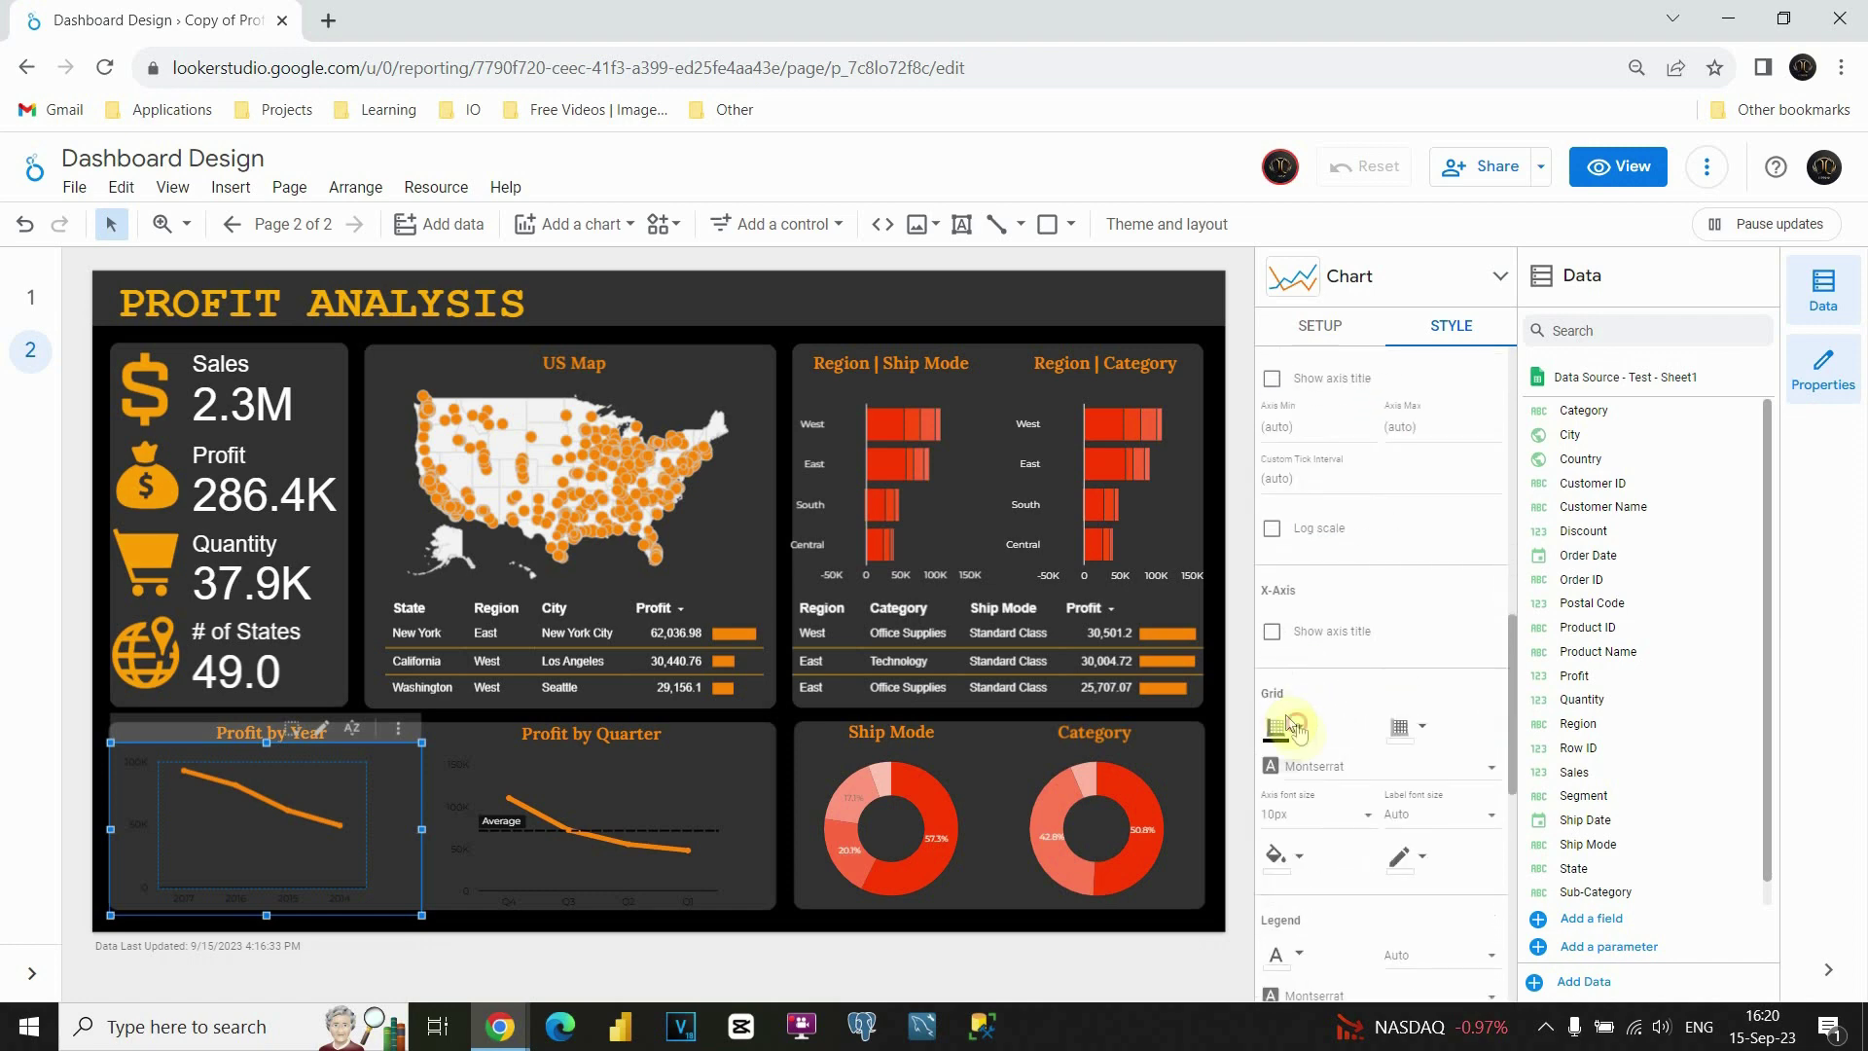
pyautogui.click(1292, 724)
pyautogui.click(1590, 679)
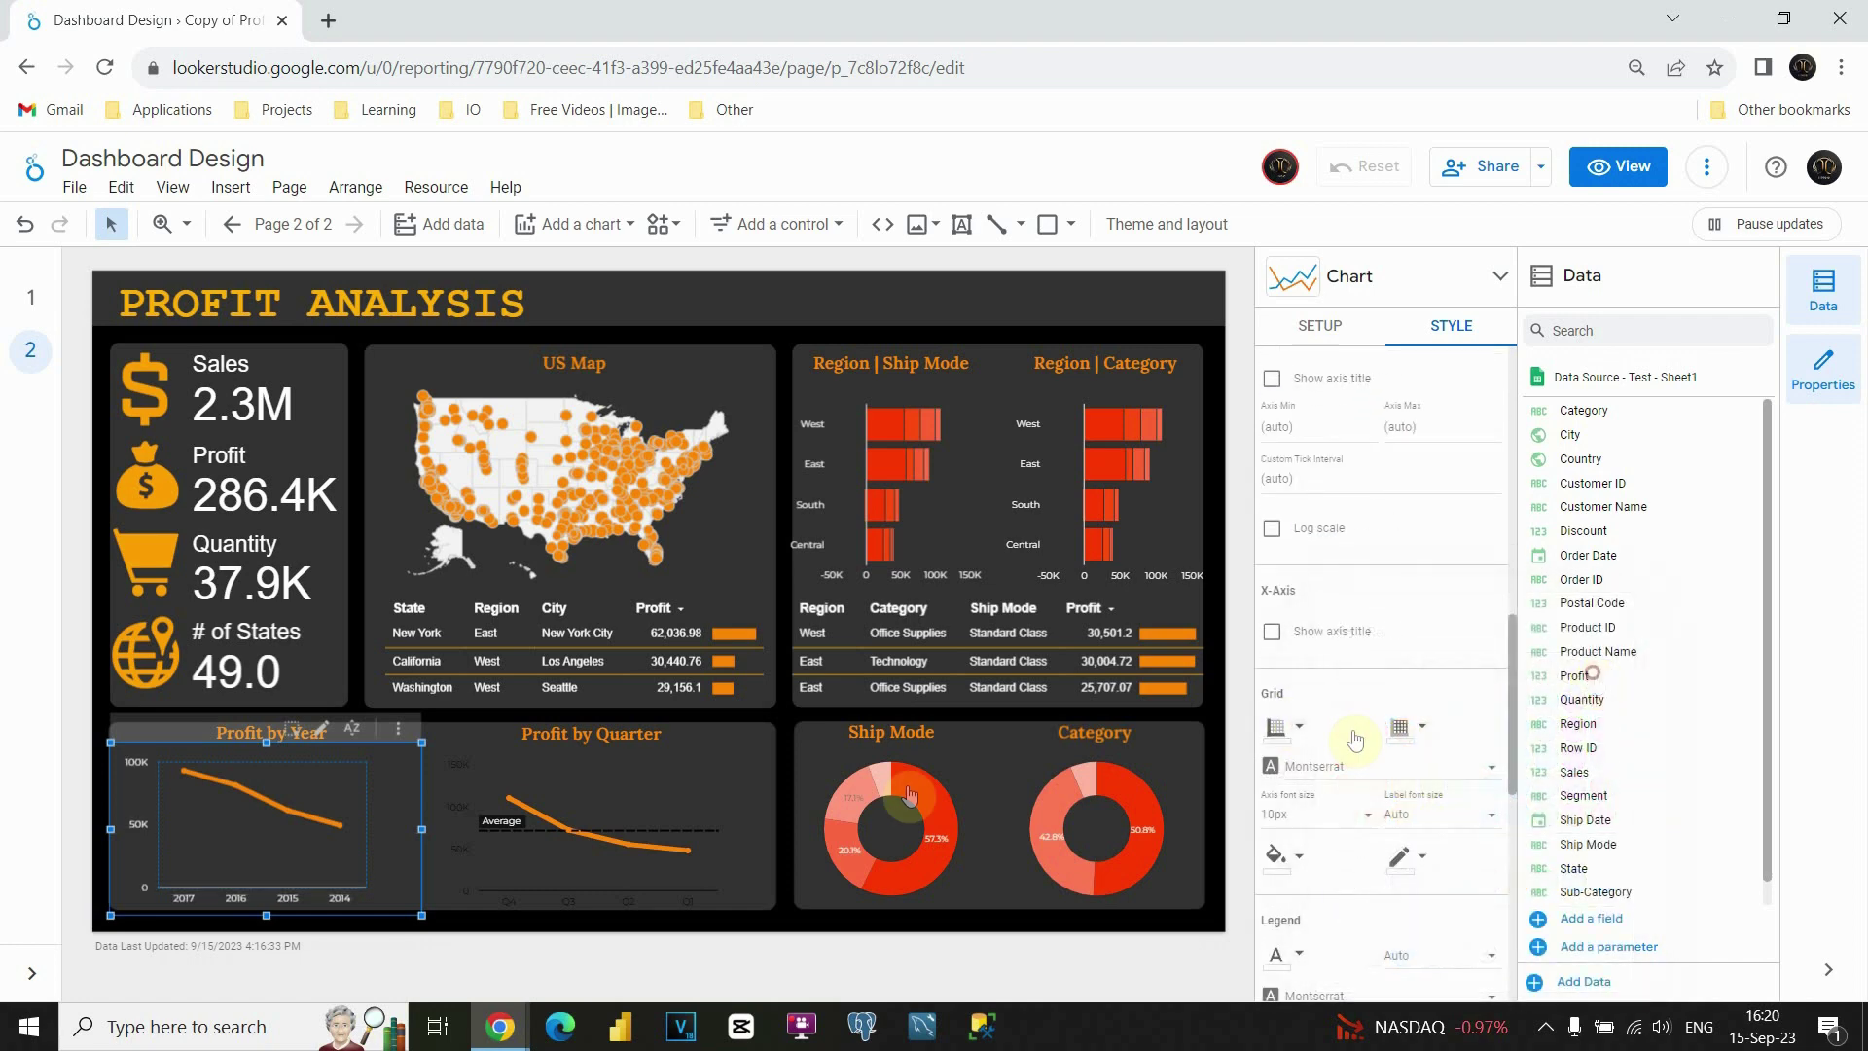
# - Set the grid axis color of the Profit by Quarter line chart to white and deselect the chart
pyautogui.click(744, 768)
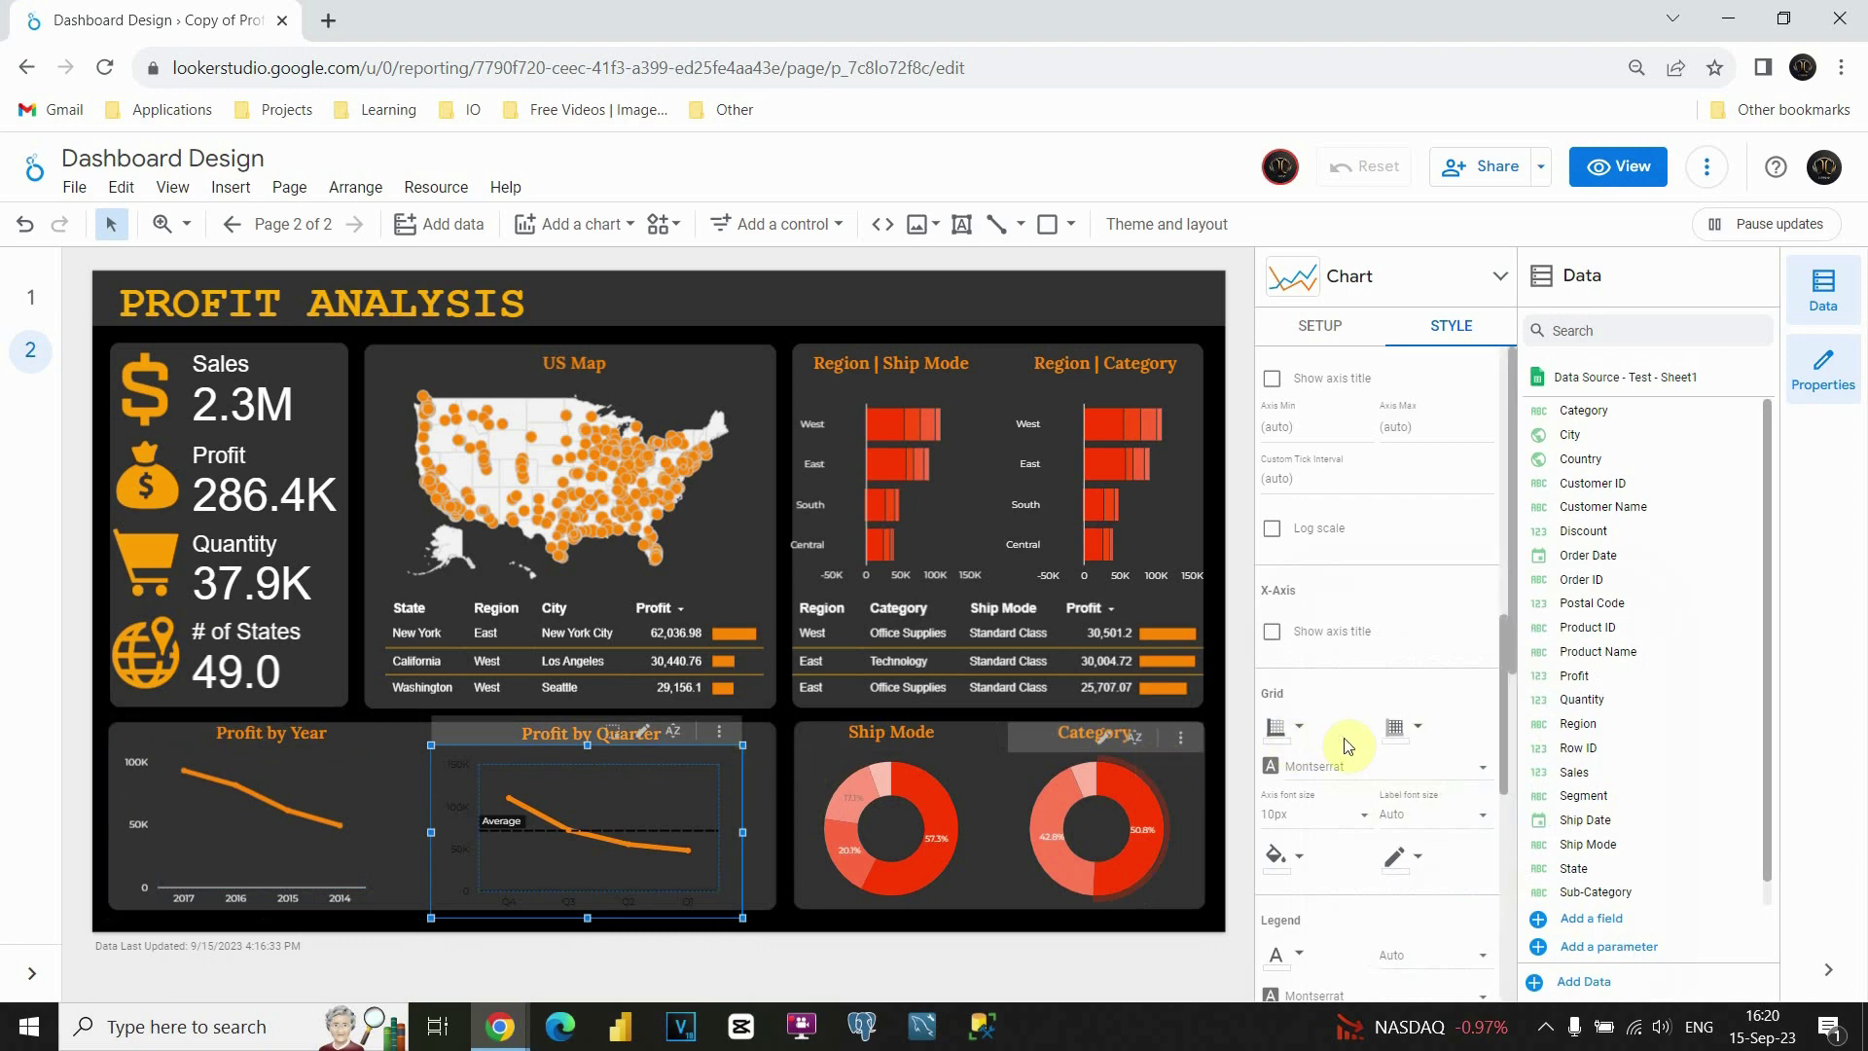
pyautogui.scroll(5, 1308, 742)
pyautogui.scroll(-5, 1313, 724)
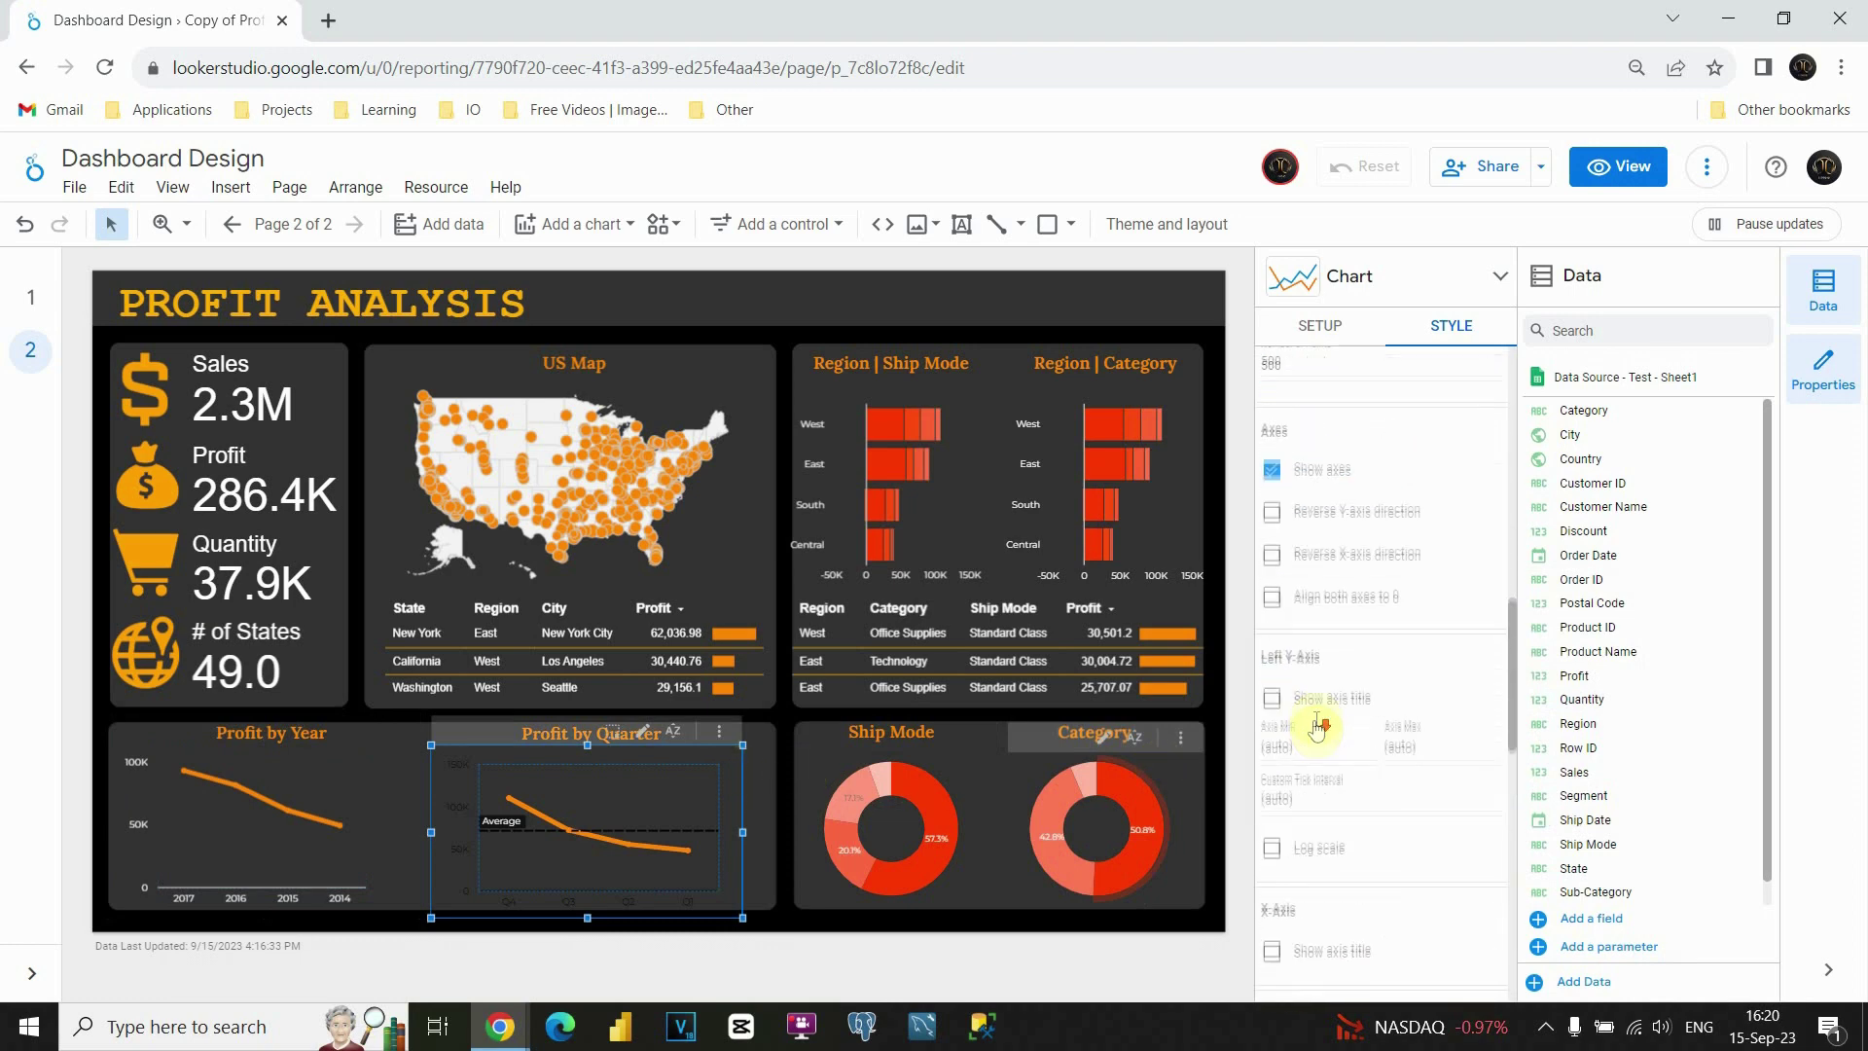
pyautogui.click(1302, 696)
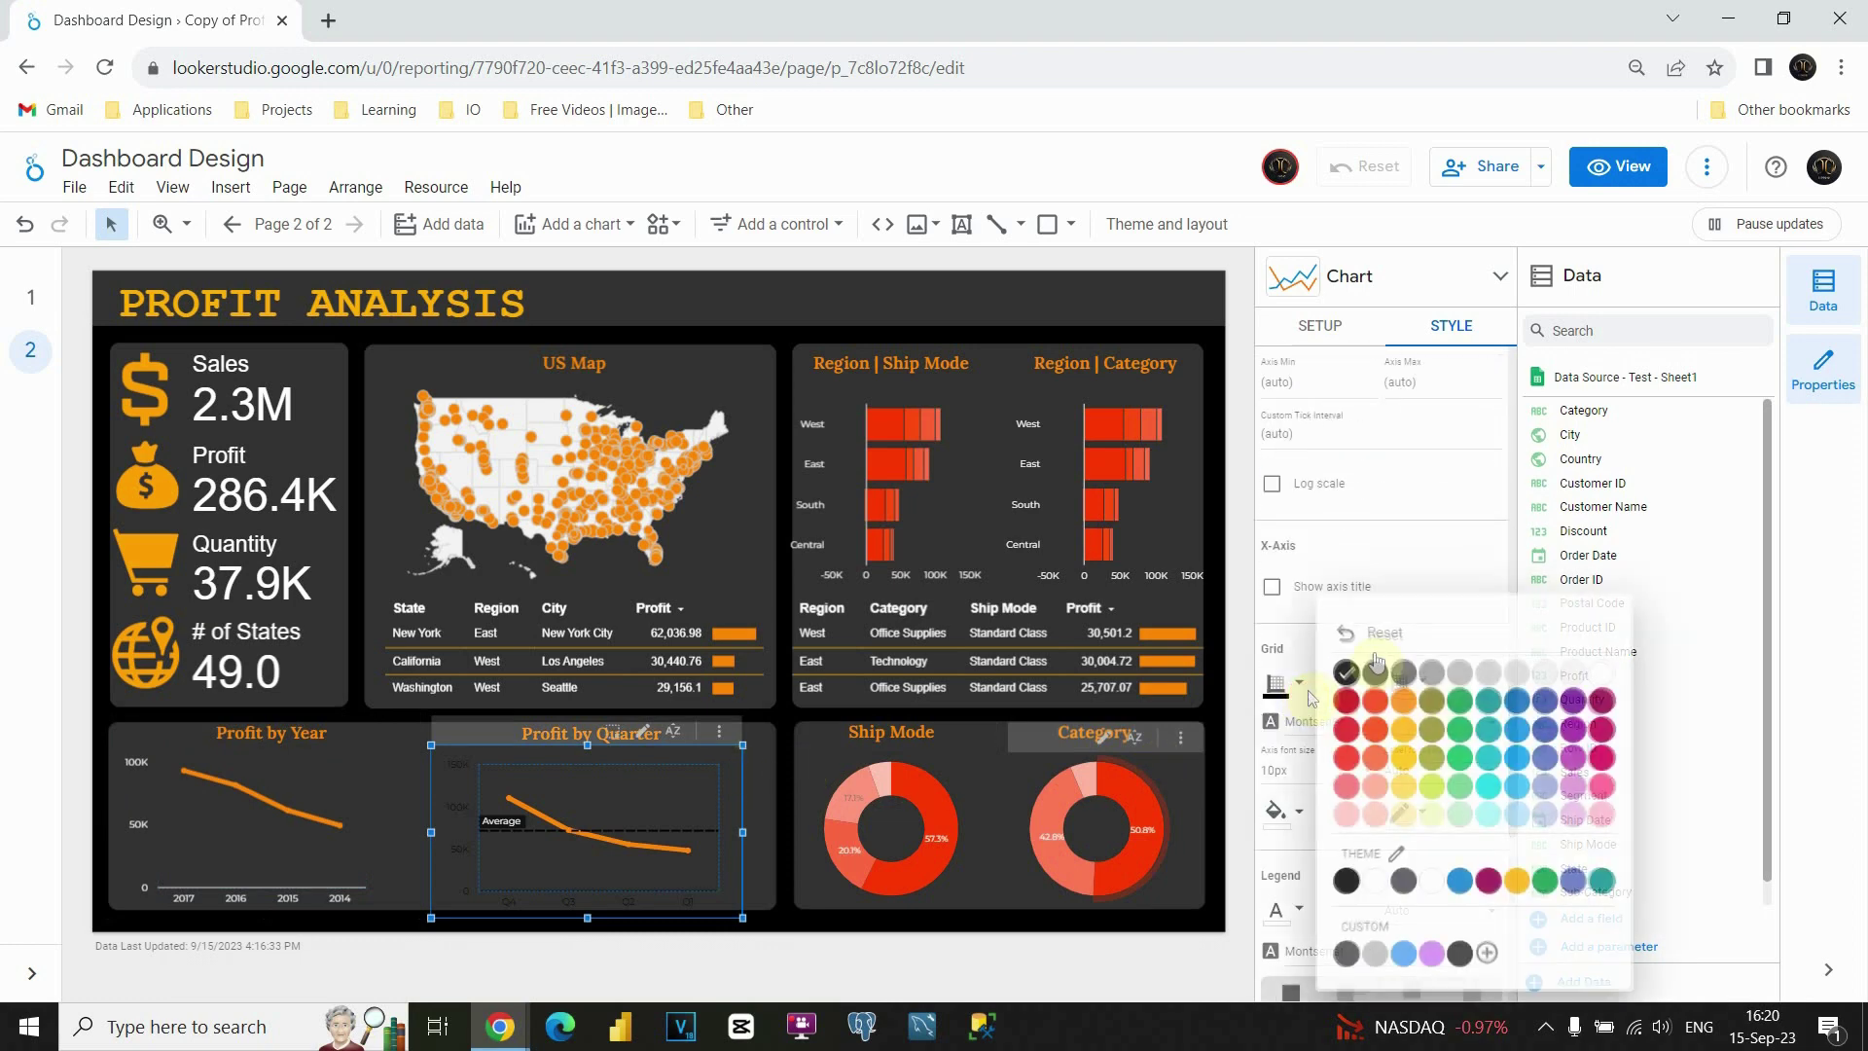
pyautogui.click(1602, 678)
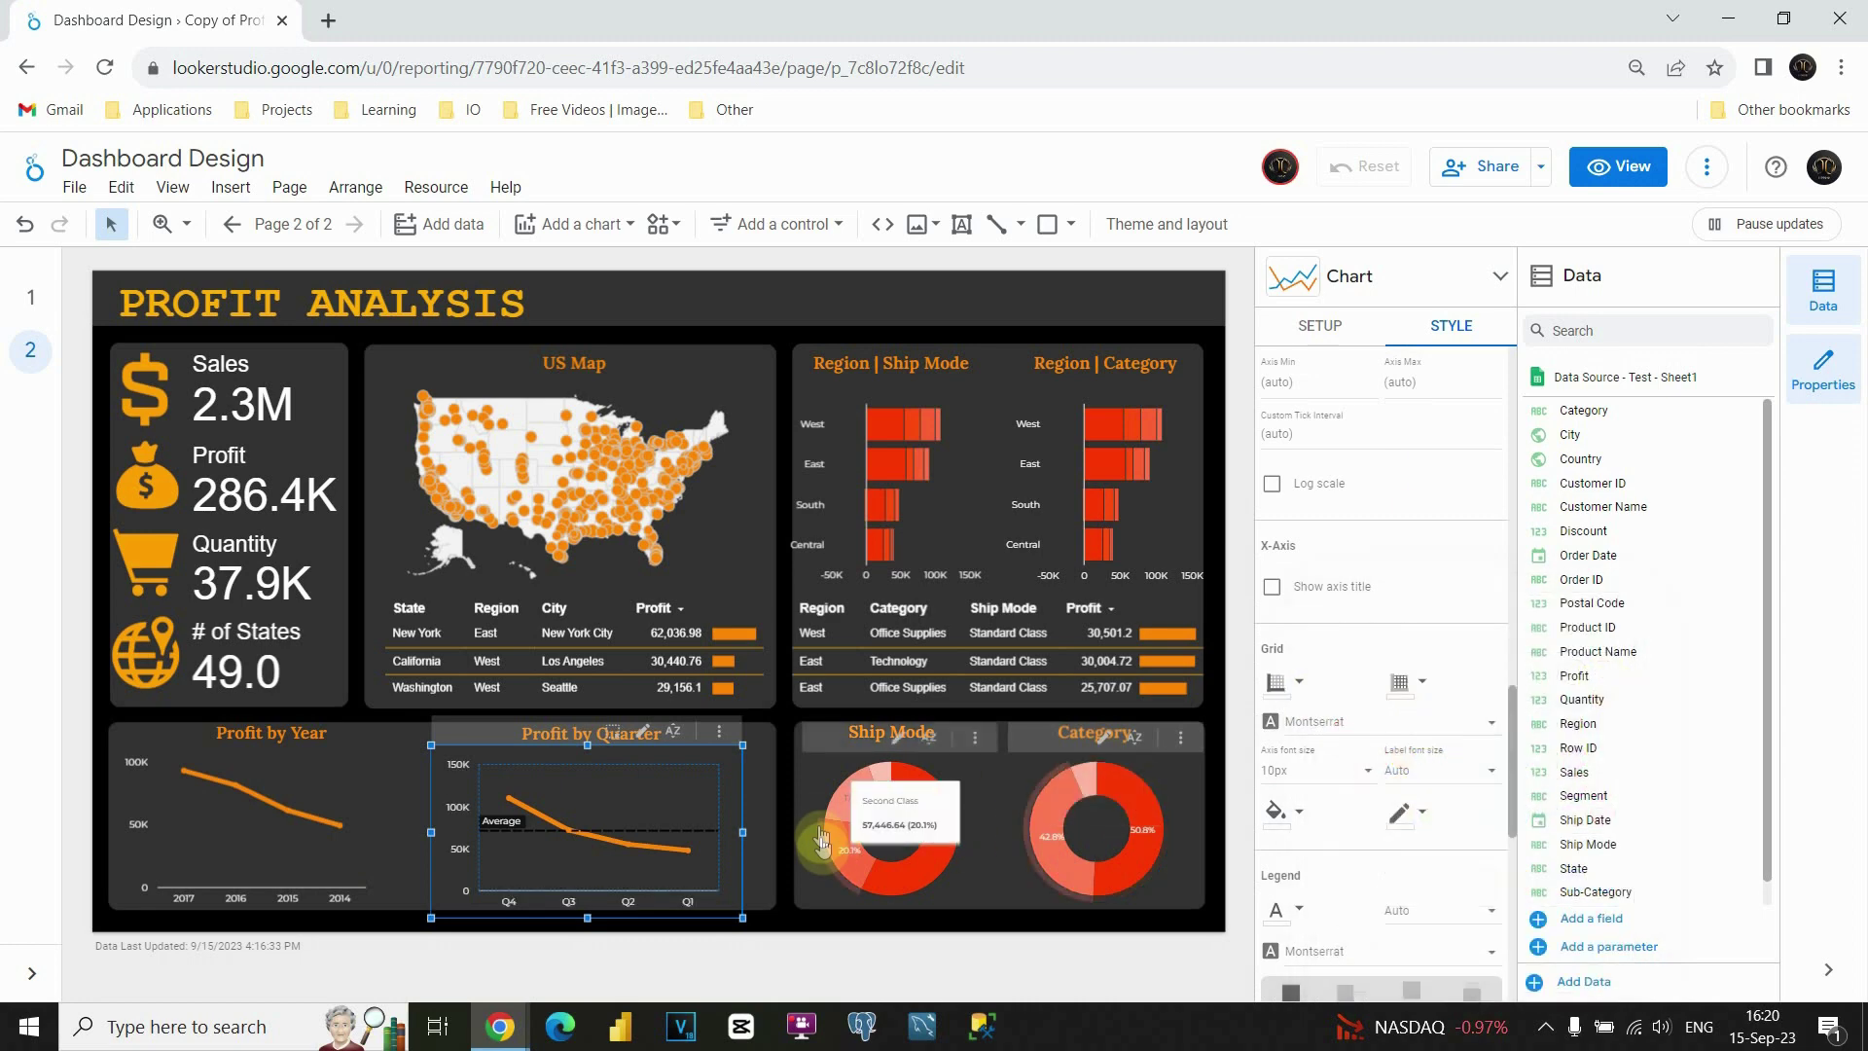
pyautogui.click(788, 811)
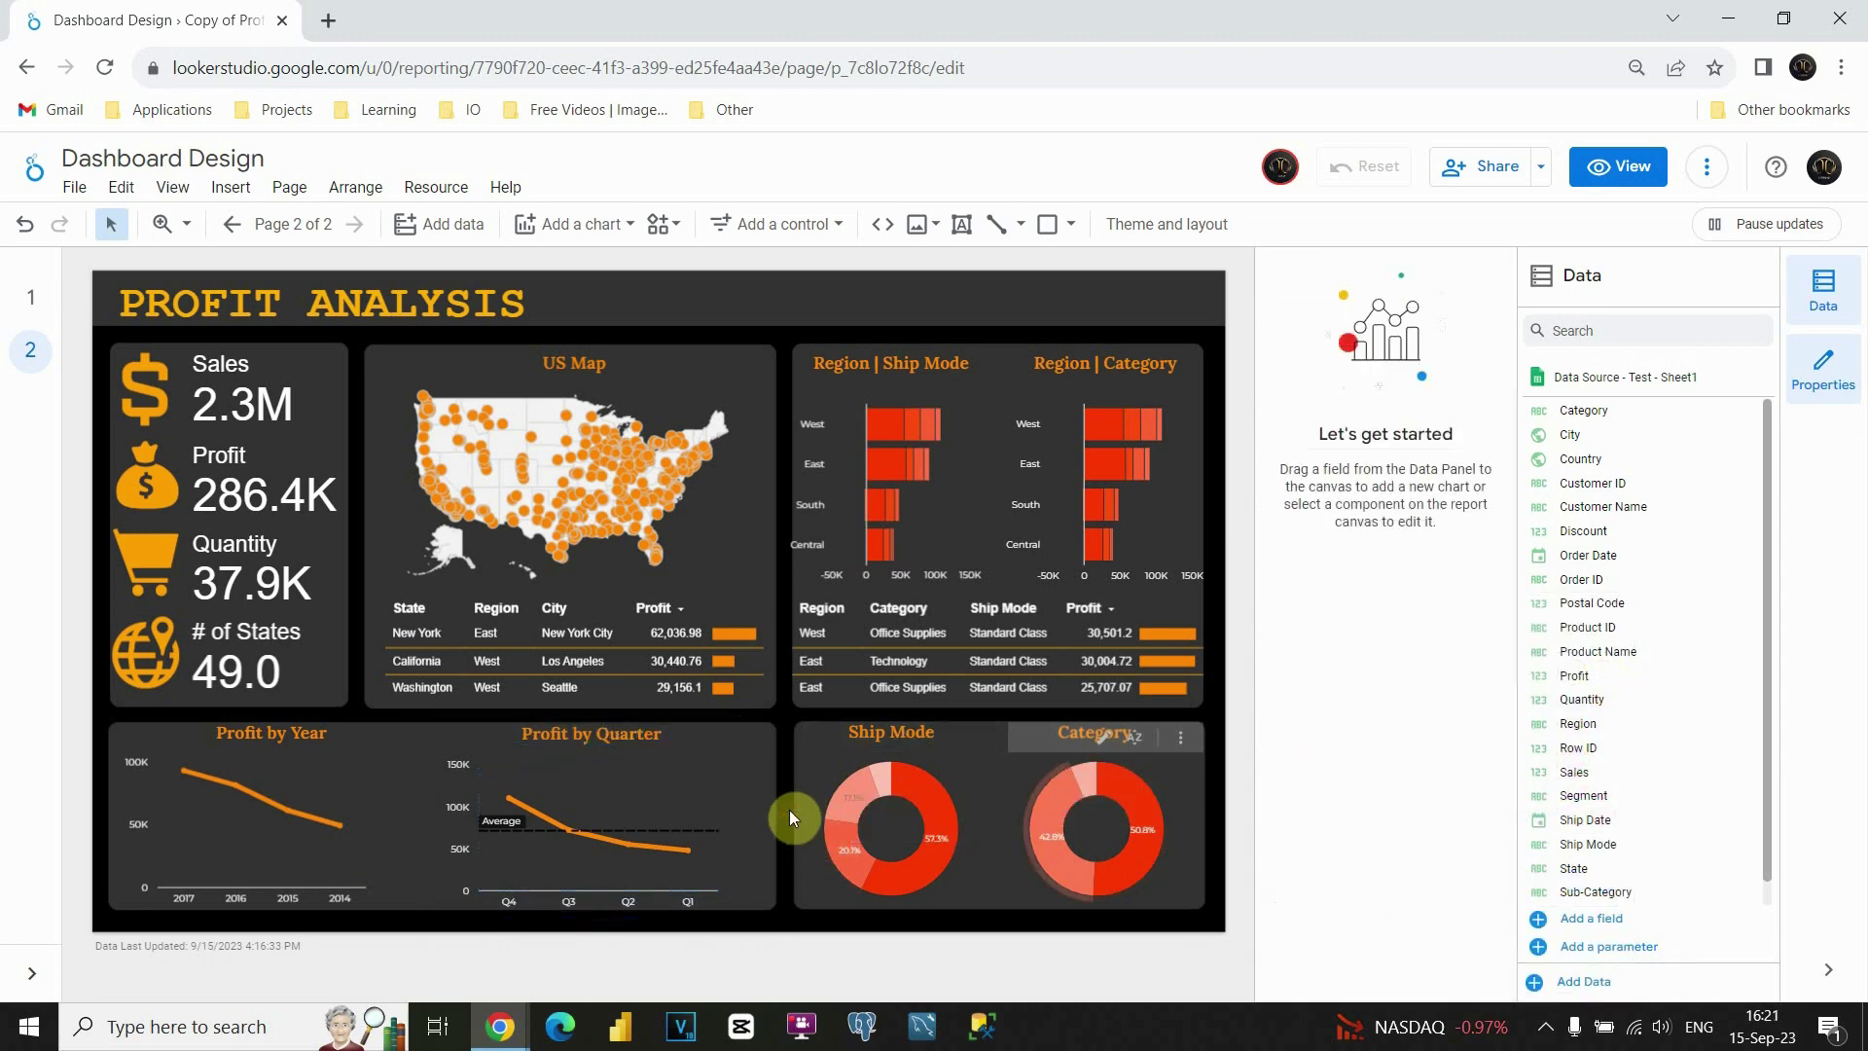